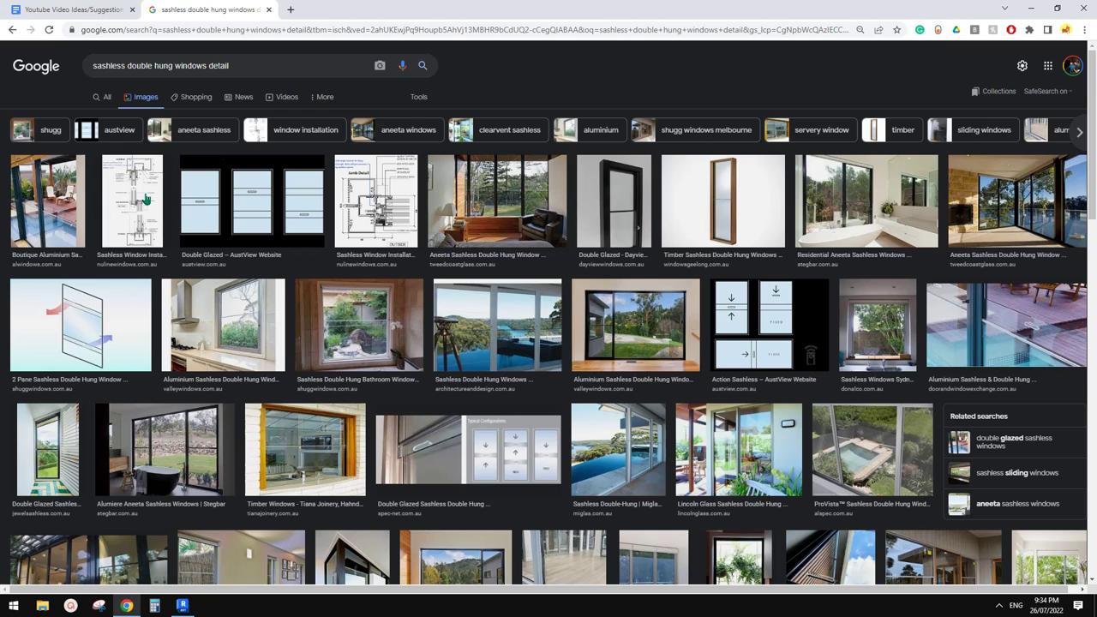
- Preview the Nuline sashless window detail drawing in Google Images, then return to Revit Home
{"action": "left_click", "coordinate": [109, 197]}
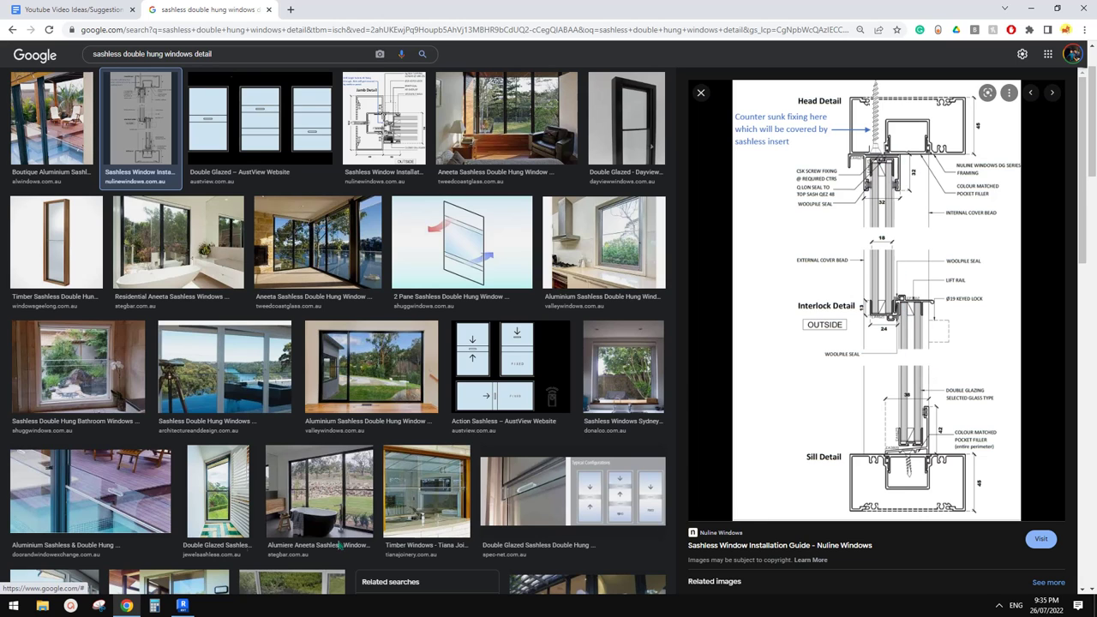
{"action": "left_click", "coordinate": [182, 605]}
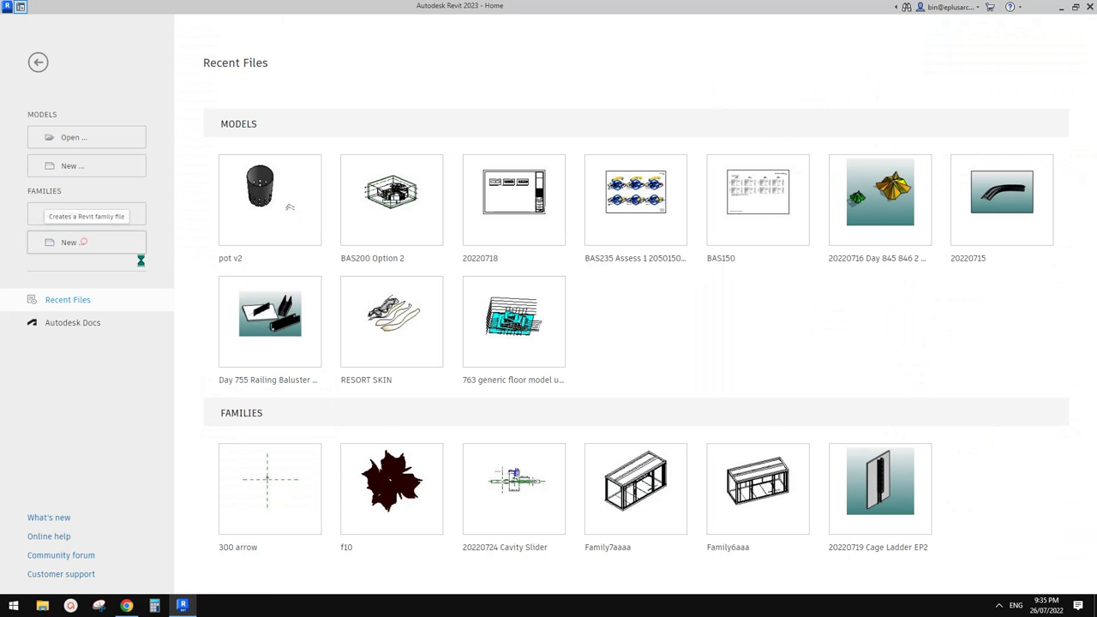
- Create Family8 from the Metric Window.rft template and open its Exterior elevation view
{"action": "left_click", "coordinate": [77, 243]}
{"action": "left_click_drag", "start_coordinate": [658, 230], "coordinate": [658, 364]}
{"action": "left_click", "coordinate": [454, 317]}
{"action": "left_click", "coordinate": [428, 329]}
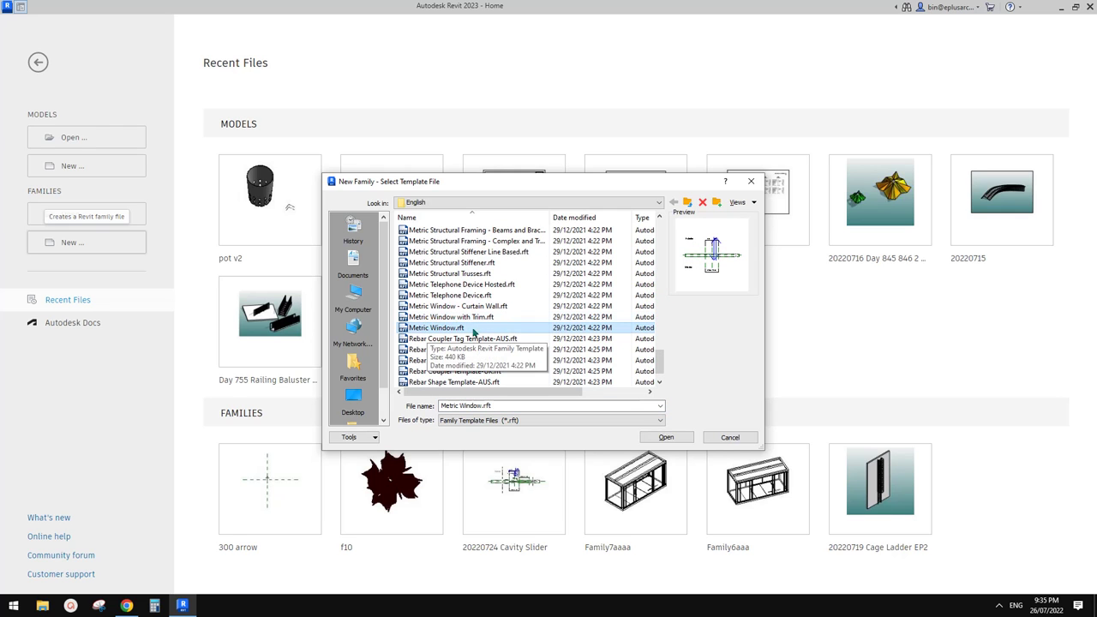
{"action": "left_click", "coordinate": [665, 437]}
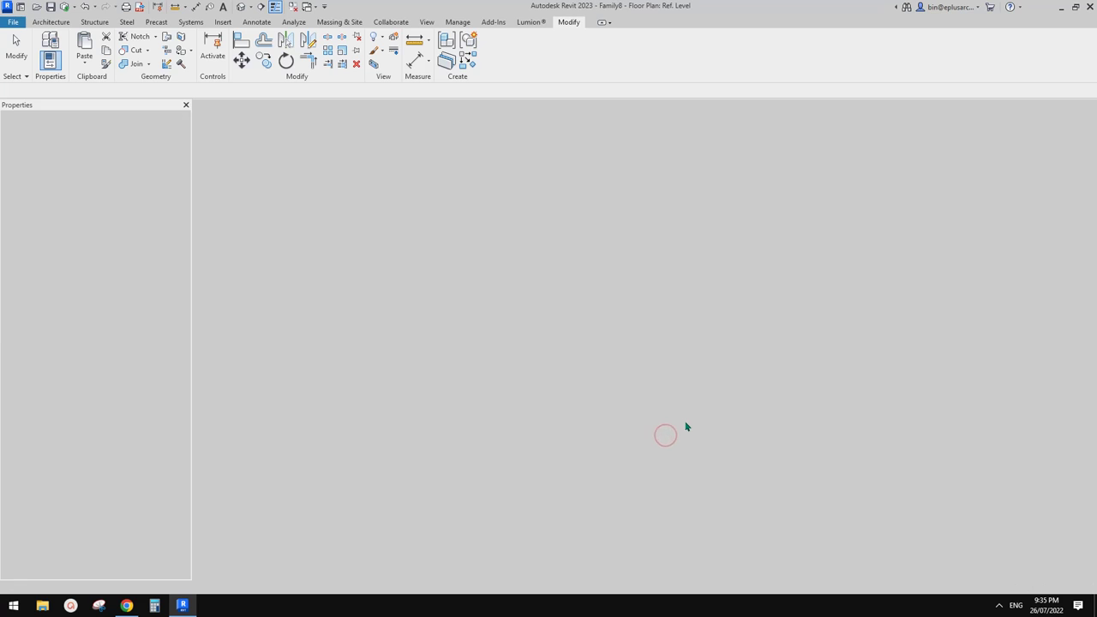
{"action": "scroll", "coordinate": [673, 394], "scroll_direction": "up", "scroll_amount": 2}
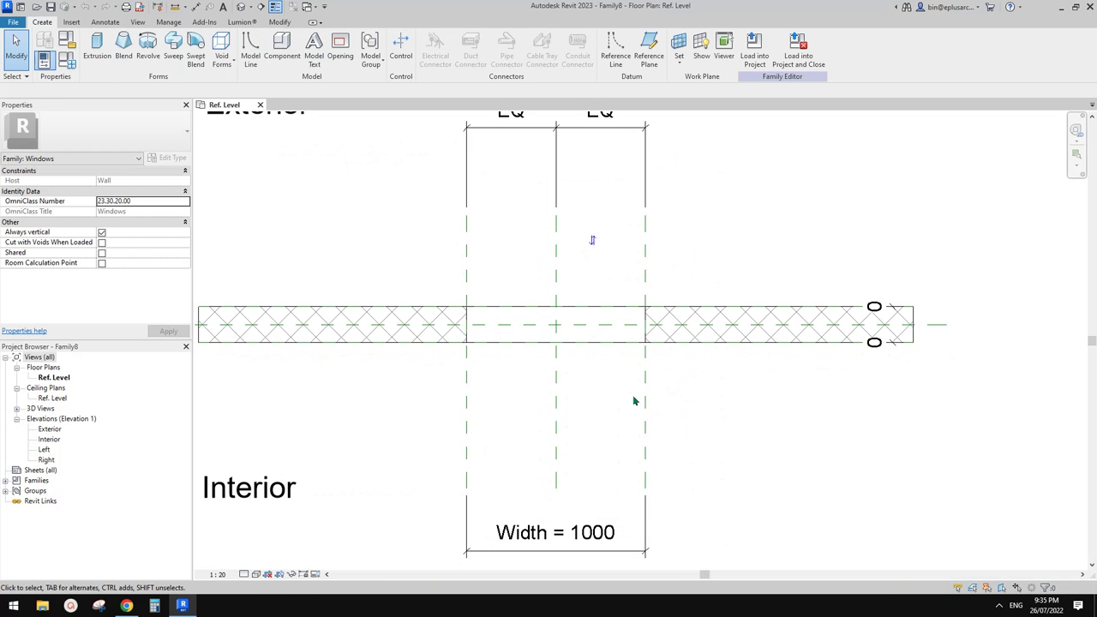
{"action": "middle_click_drag", "start_coordinate": [561, 407], "coordinate": [540, 404]}
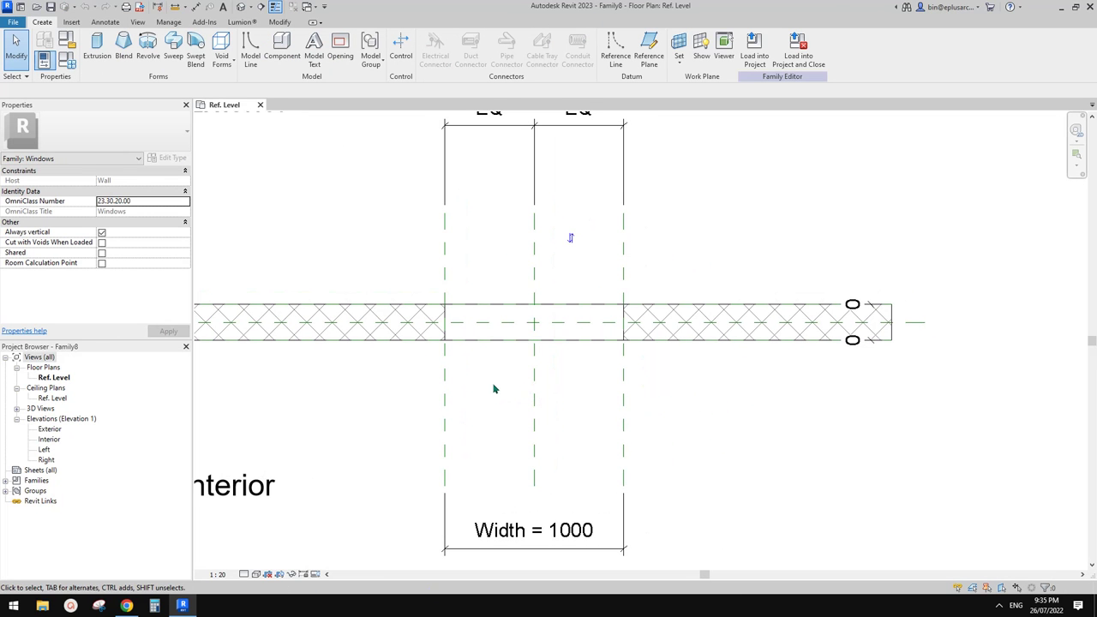
{"action": "double_click", "coordinate": [50, 428]}
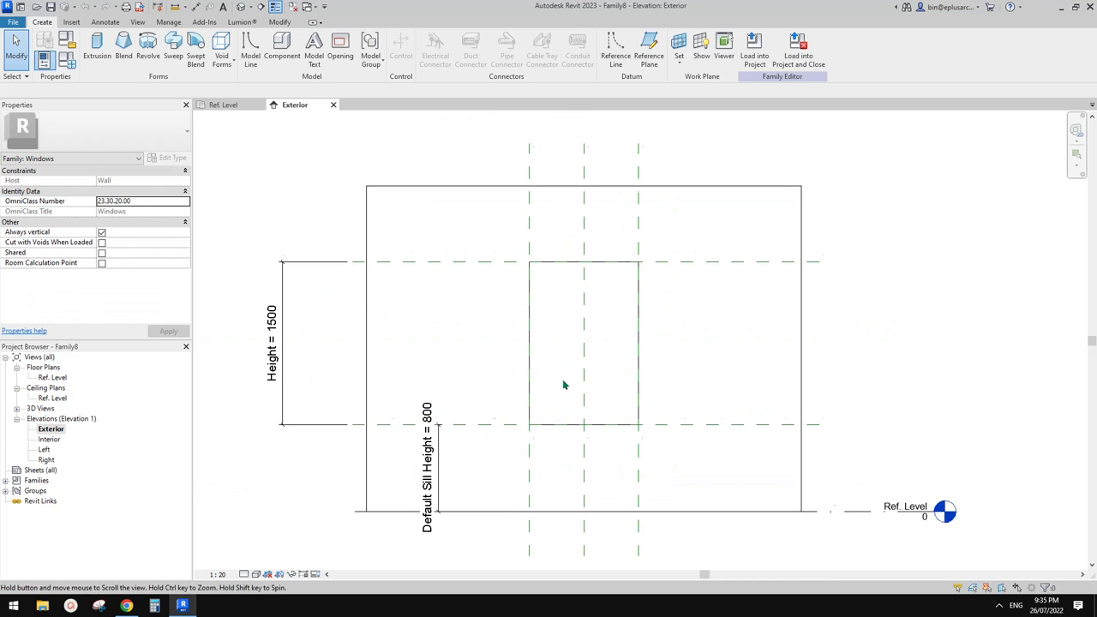
- Recheck the sashless window detail image, then recentre the Exterior elevation on the window opening
{"action": "left_click", "coordinate": [126, 606]}
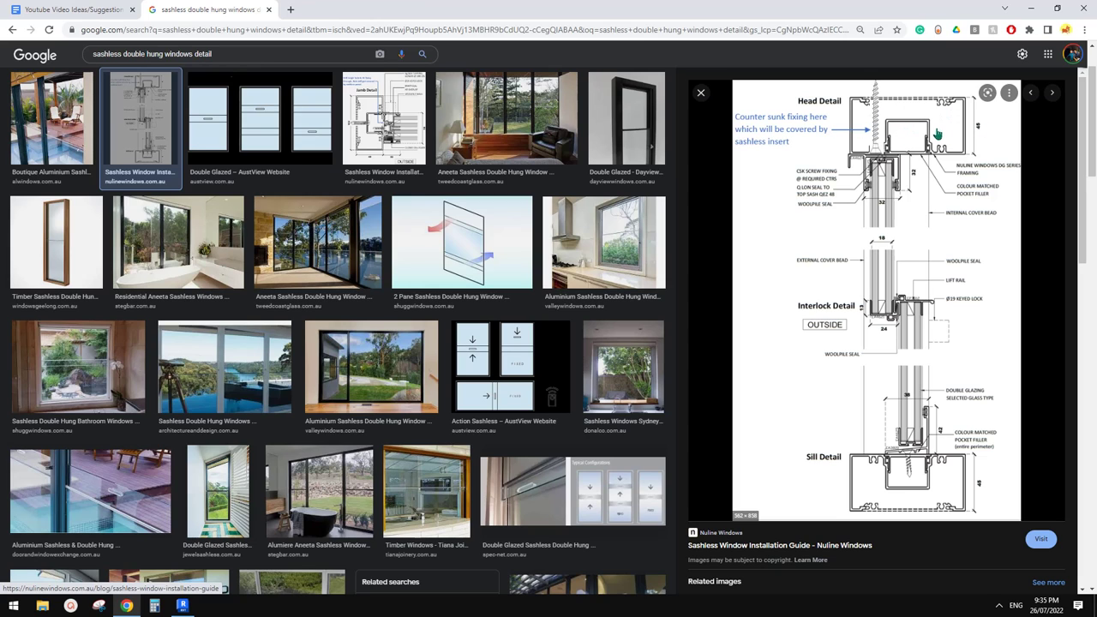
{"action": "left_click", "coordinate": [192, 605]}
{"action": "scroll", "coordinate": [571, 316], "scroll_direction": "up", "scroll_amount": 1}
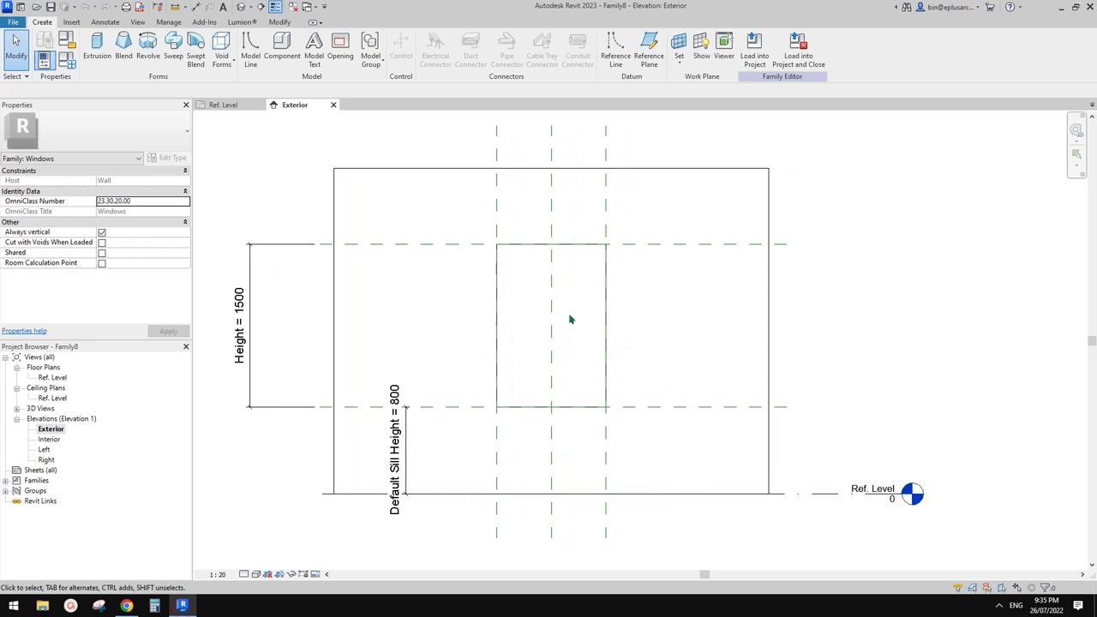
{"action": "scroll", "coordinate": [578, 331], "scroll_direction": "up", "scroll_amount": 2}
{"action": "mouse_move", "coordinate": [589, 338]}
{"action": "middle_mouse_down"}
{"action": "mouse_move", "coordinate": [614, 357]}
{"action": "mouse_move", "coordinate": [636, 354]}
{"action": "middle_mouse_up"}
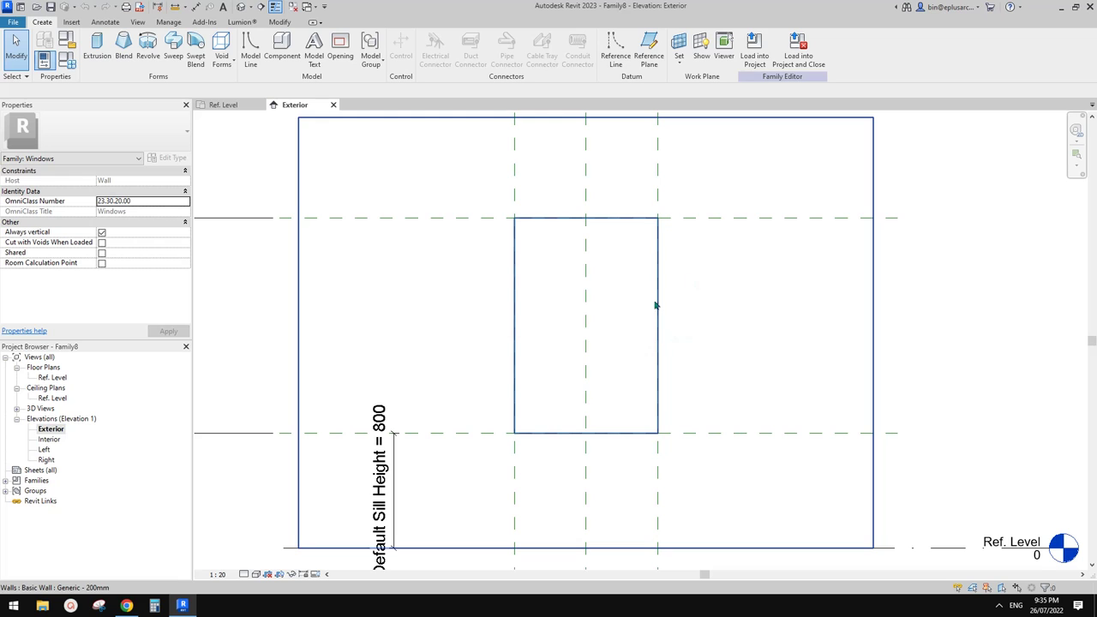
{"action": "middle_click_drag", "start_coordinate": [656, 305], "coordinate": [658, 315]}
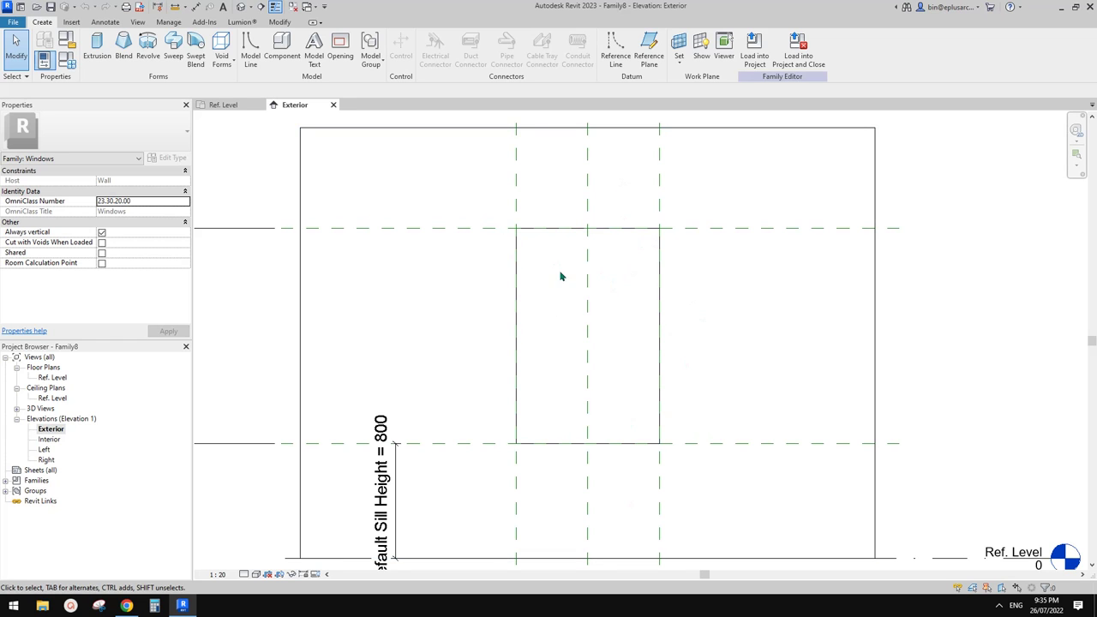
- Bring up the File menu's New options
{"action": "scroll", "coordinate": [551, 310], "scroll_direction": "up", "scroll_amount": 2}
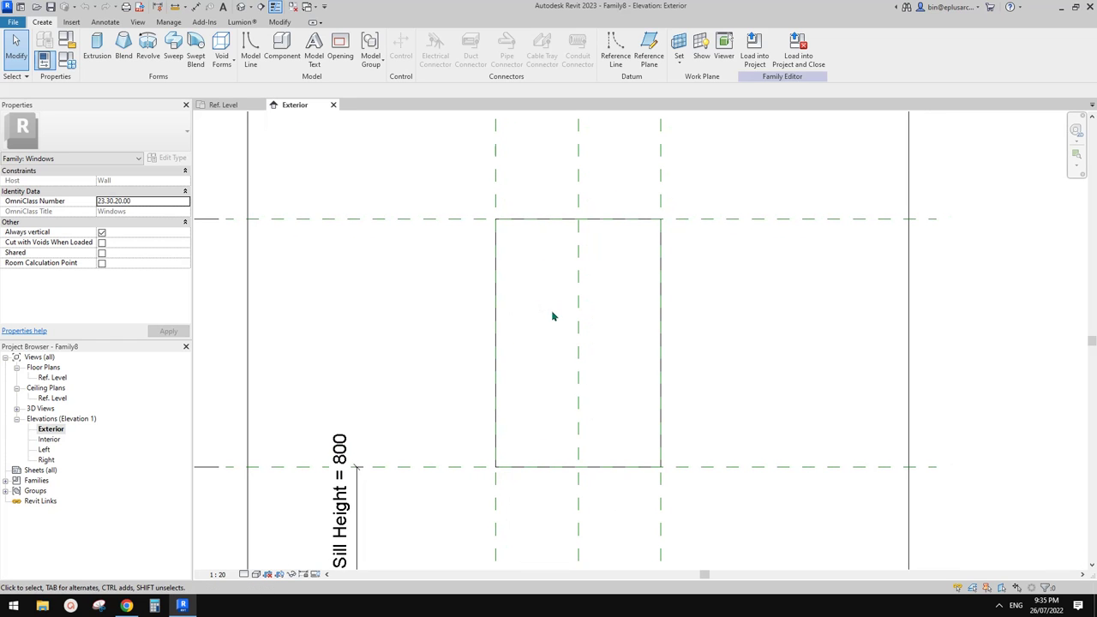
{"action": "scroll", "coordinate": [548, 320], "scroll_direction": "down", "scroll_amount": 1}
{"action": "scroll", "coordinate": [551, 326], "scroll_direction": "down", "scroll_amount": 1}
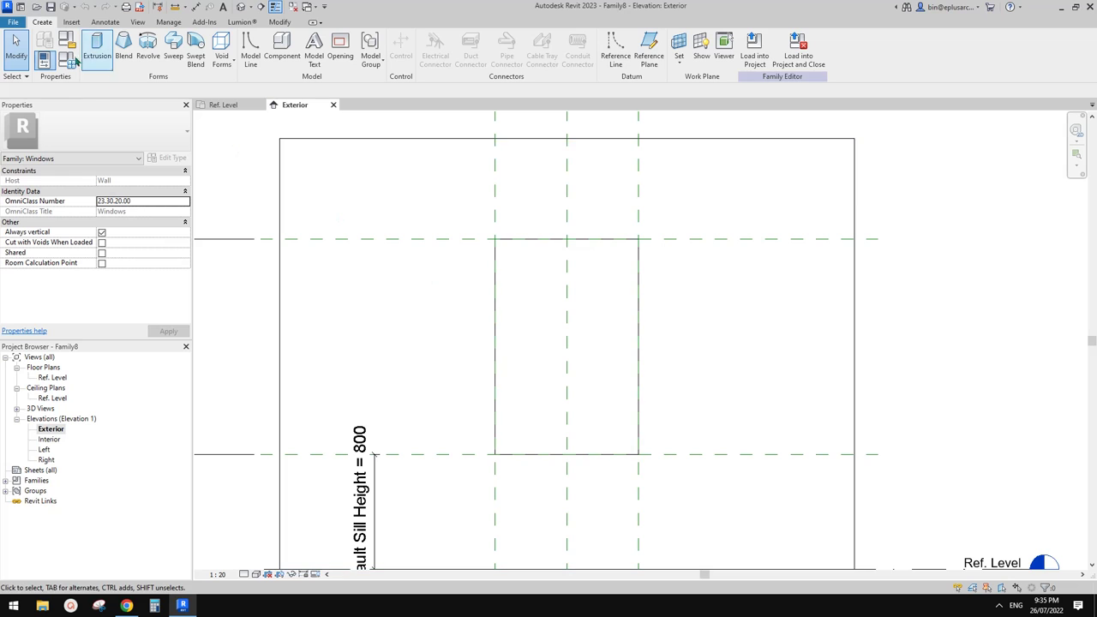
{"action": "left_click", "coordinate": [13, 21]}
{"action": "mouse_move", "coordinate": [39, 66]}
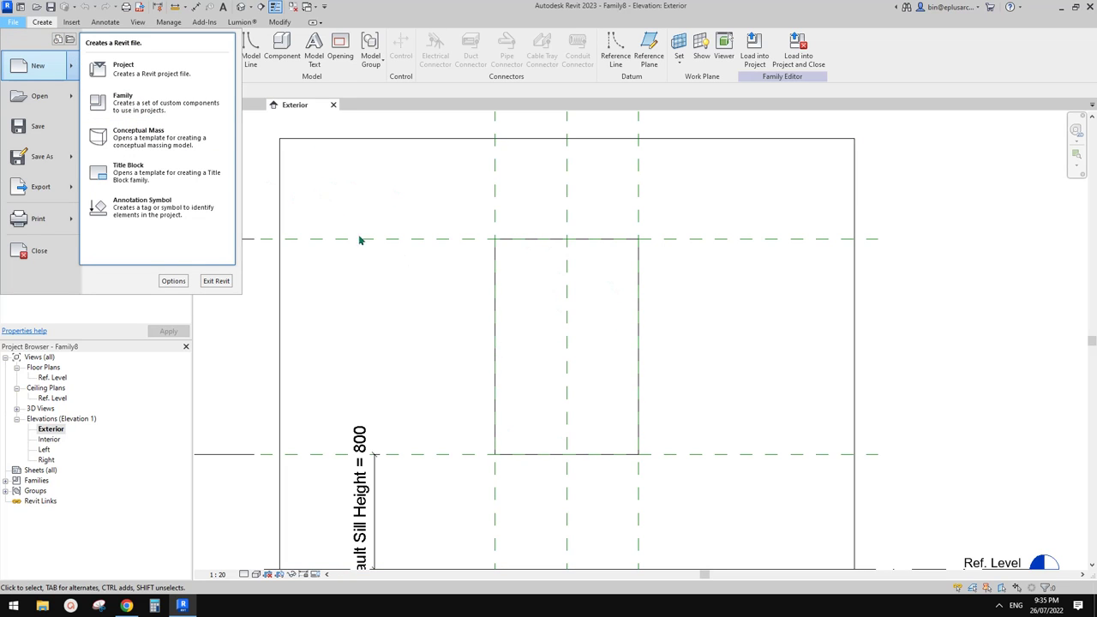
- Create Family9 as a new family from the Metric Profile.rft template
{"action": "left_click", "coordinate": [128, 101]}
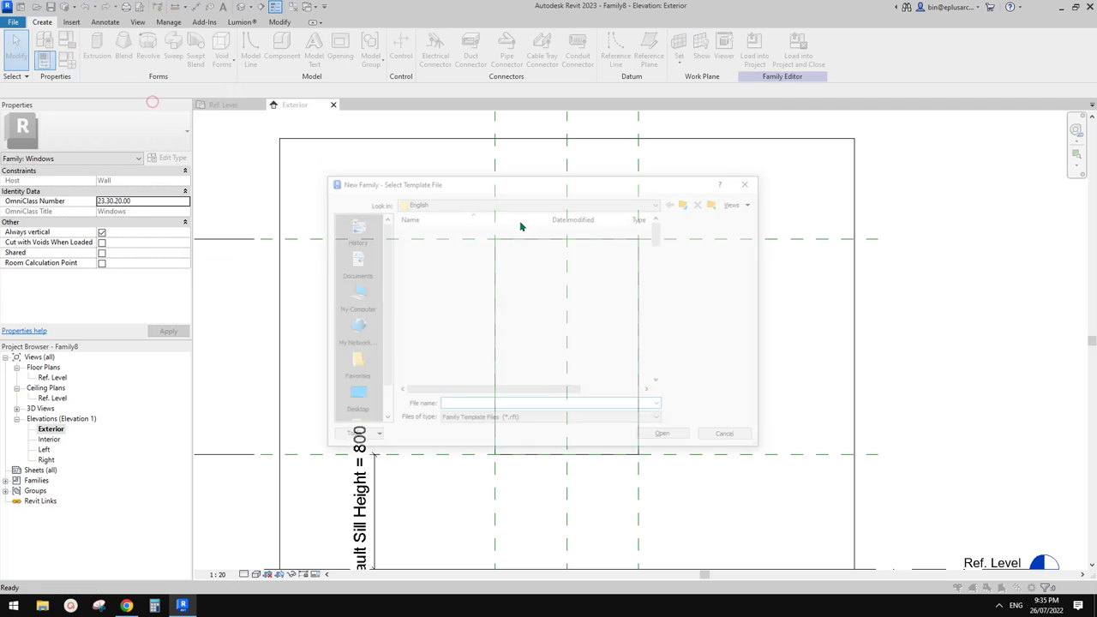
{"action": "left_click", "coordinate": [661, 308]}
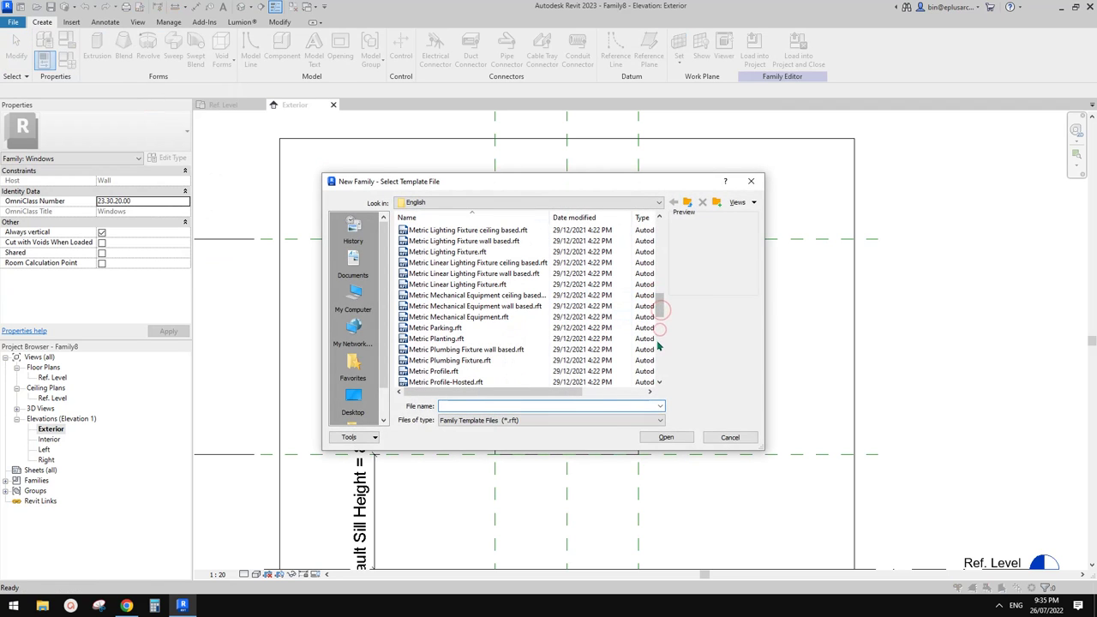
{"action": "scroll", "coordinate": [660, 339], "scroll_direction": "down", "scroll_amount": 5}
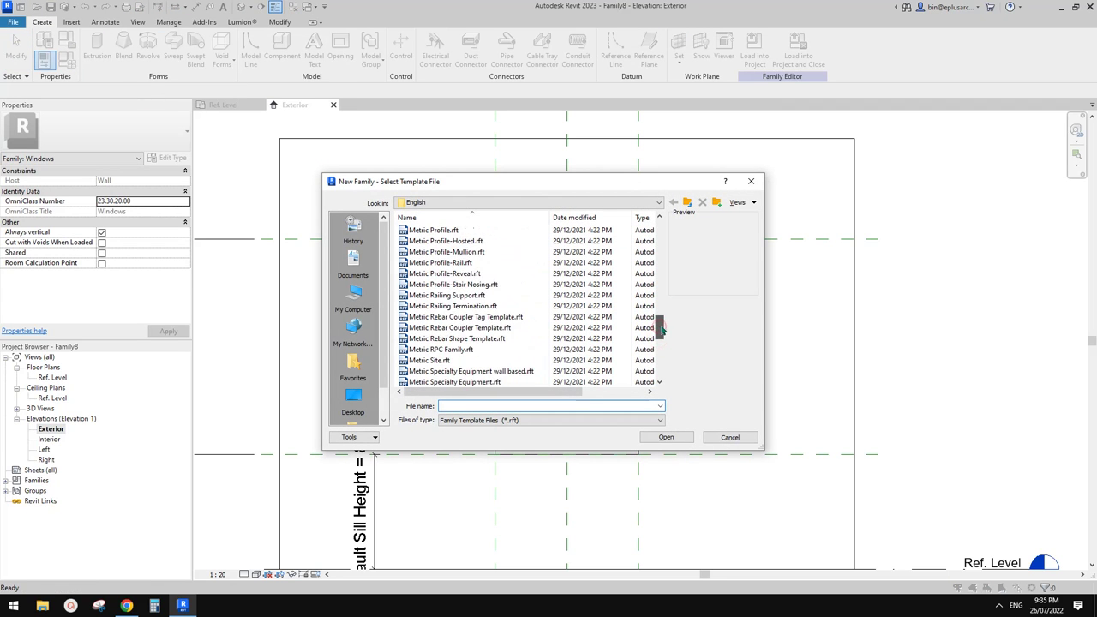
{"action": "scroll", "coordinate": [662, 331], "scroll_direction": "down", "scroll_amount": 2}
{"action": "scroll", "coordinate": [661, 331], "scroll_direction": "down", "scroll_amount": 1}
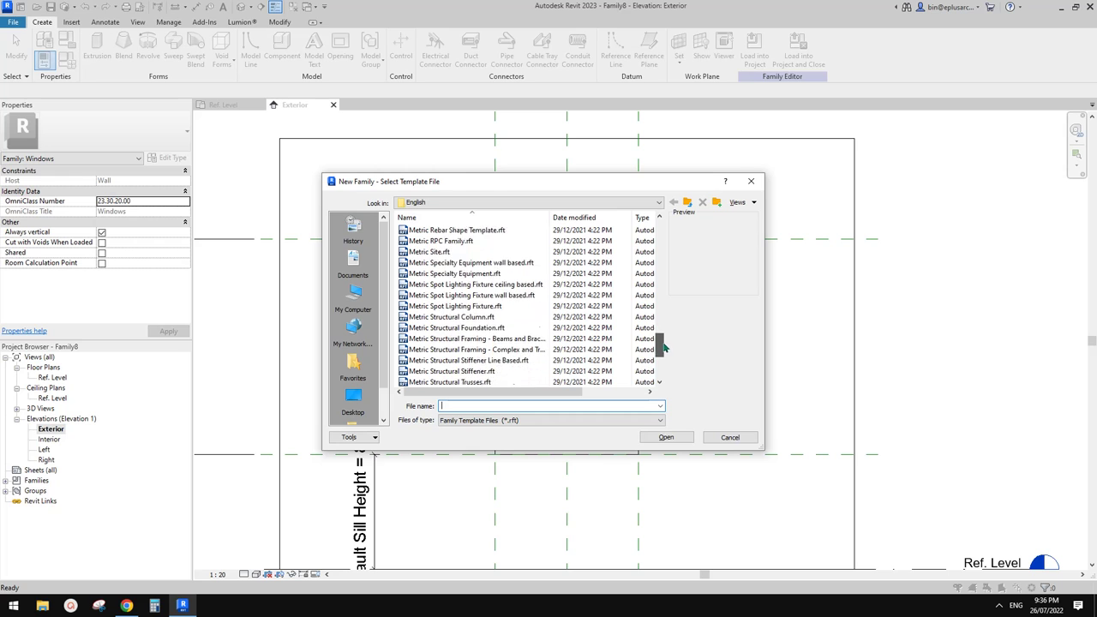
{"action": "scroll", "coordinate": [661, 327], "scroll_direction": "up", "scroll_amount": 4}
{"action": "scroll", "coordinate": [662, 327], "scroll_direction": "up", "scroll_amount": 1}
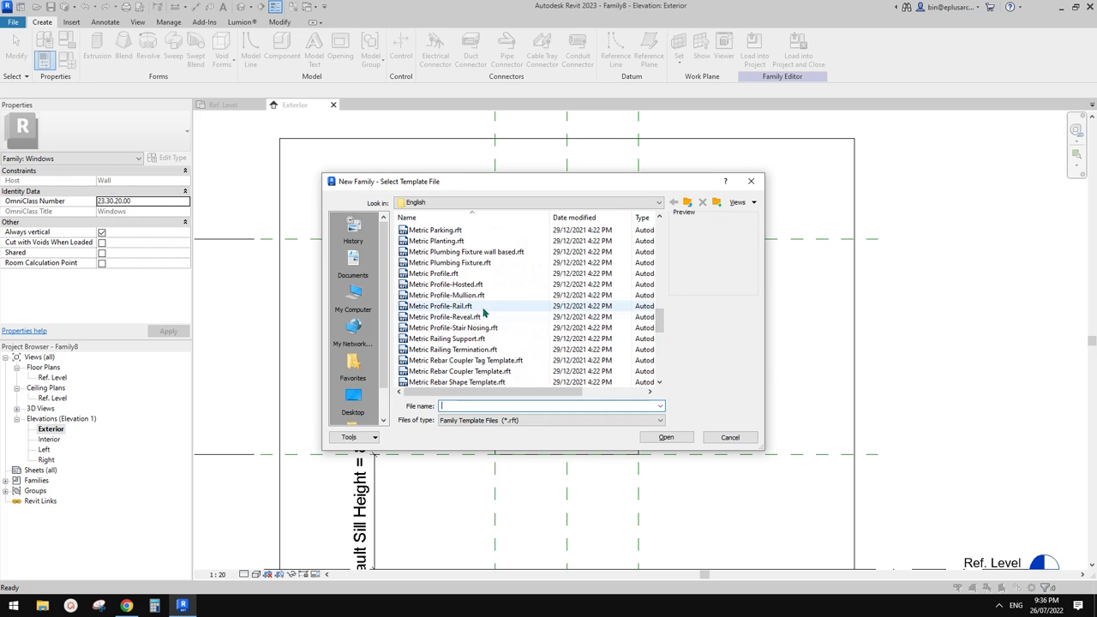
{"action": "left_click", "coordinate": [449, 274]}
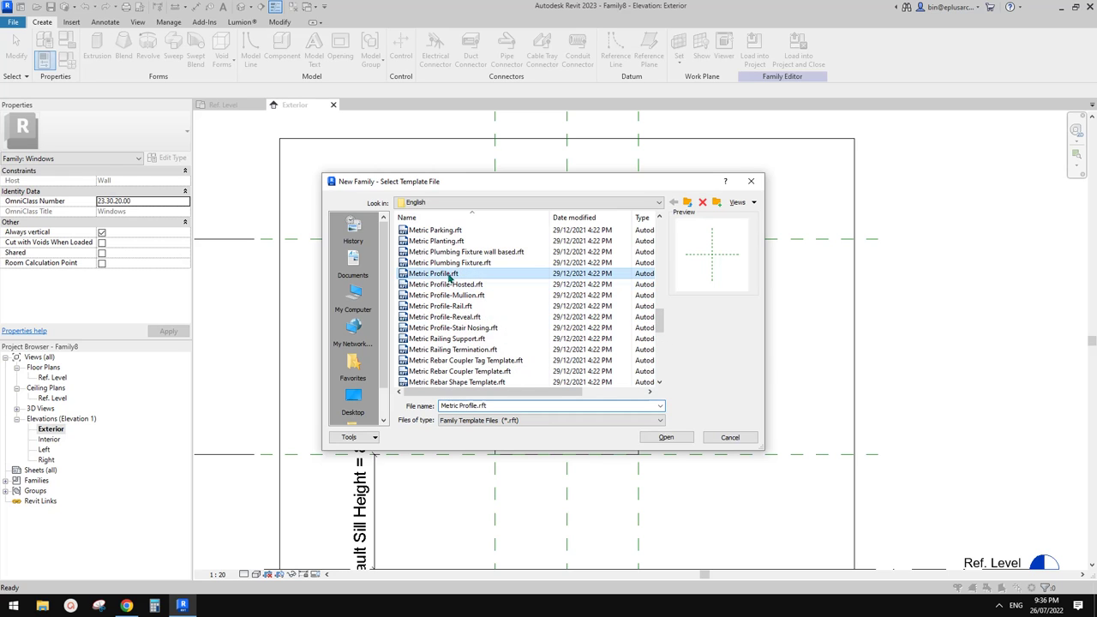
{"action": "left_click", "coordinate": [666, 437]}
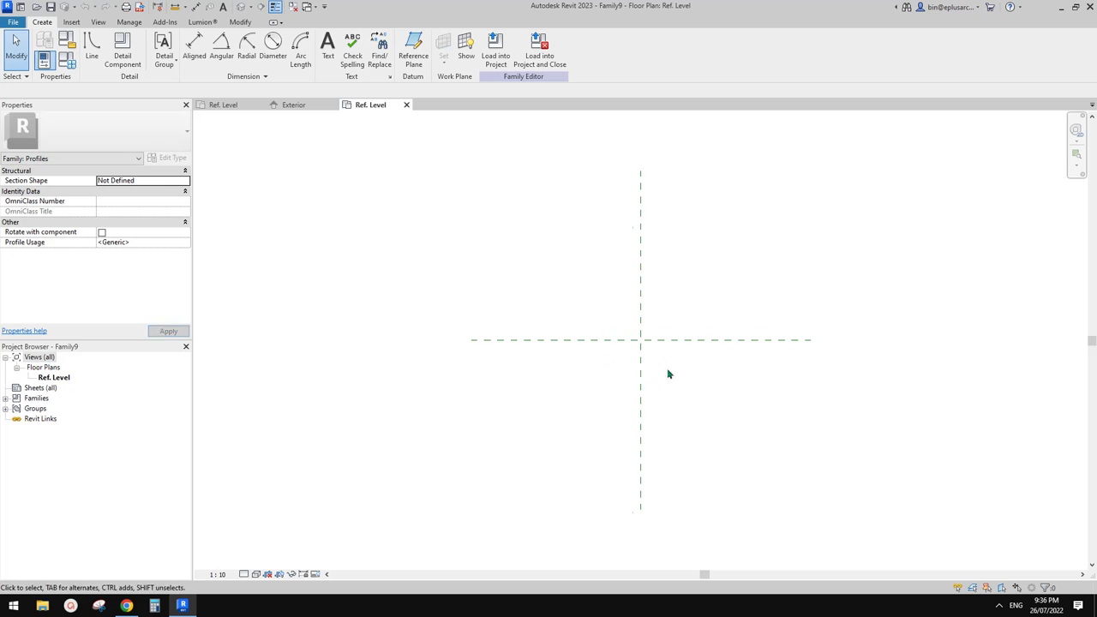
- Draw two vertical reference planes, one on each side of the centre
{"action": "scroll", "coordinate": [648, 357], "scroll_direction": "up", "scroll_amount": 3}
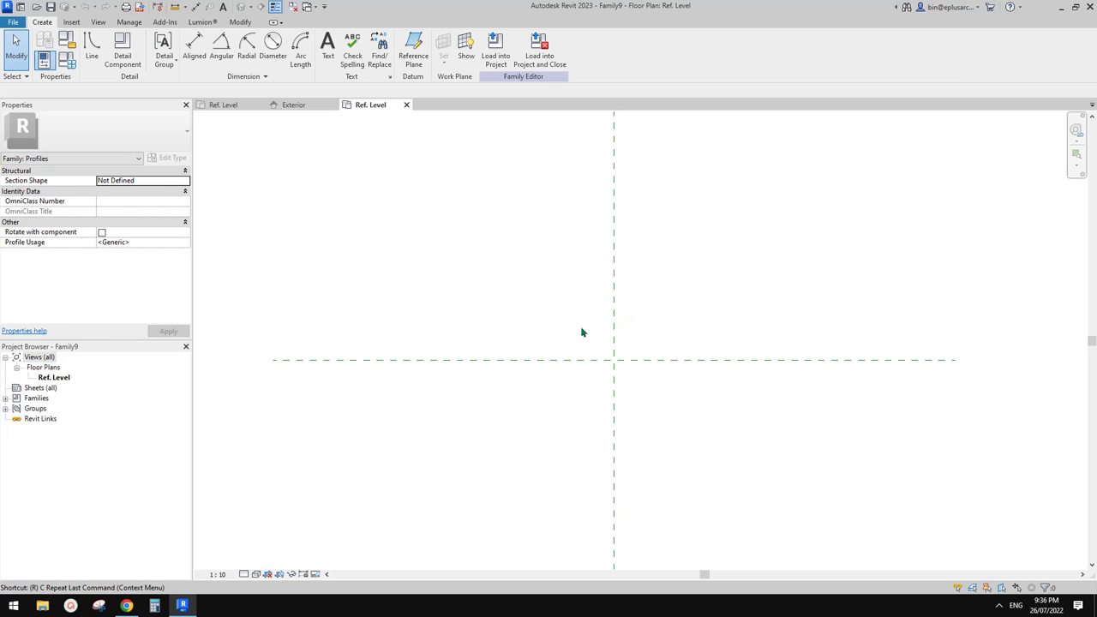
{"action": "key", "text": "r"}
{"action": "key", "text": "p"}
{"action": "left_click", "coordinate": [555, 426]}
{"action": "left_click", "coordinate": [555, 272]}
{"action": "left_click", "coordinate": [656, 411]}
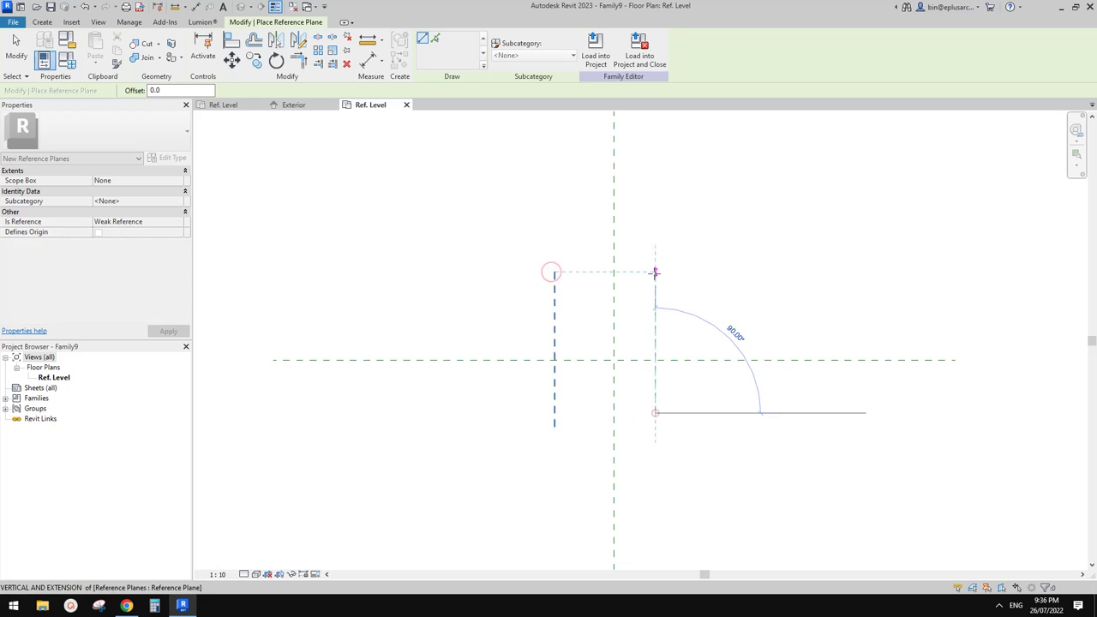
{"action": "left_click", "coordinate": [655, 271]}
{"action": "left_click", "coordinate": [709, 300]}
{"action": "key", "text": "Escape"}
{"action": "key", "text": "Escape"}
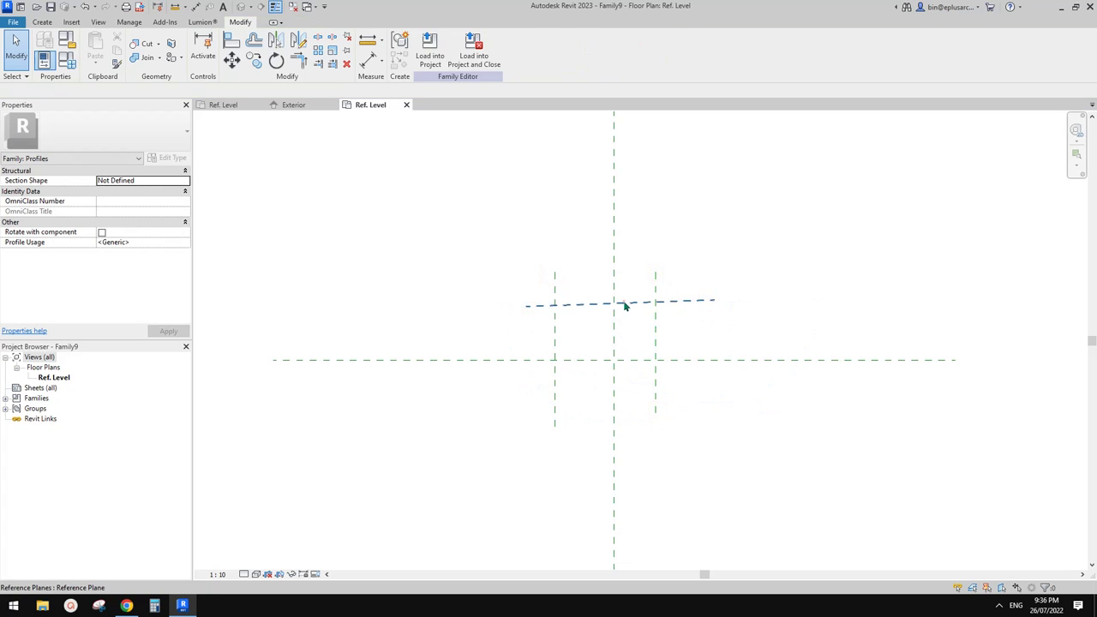
- Add two horizontal reference planes, one above and one below the centre
{"action": "key", "text": "r"}
{"action": "key", "text": "p"}
{"action": "left_click", "coordinate": [709, 319]}
{"action": "left_click", "coordinate": [532, 319]}
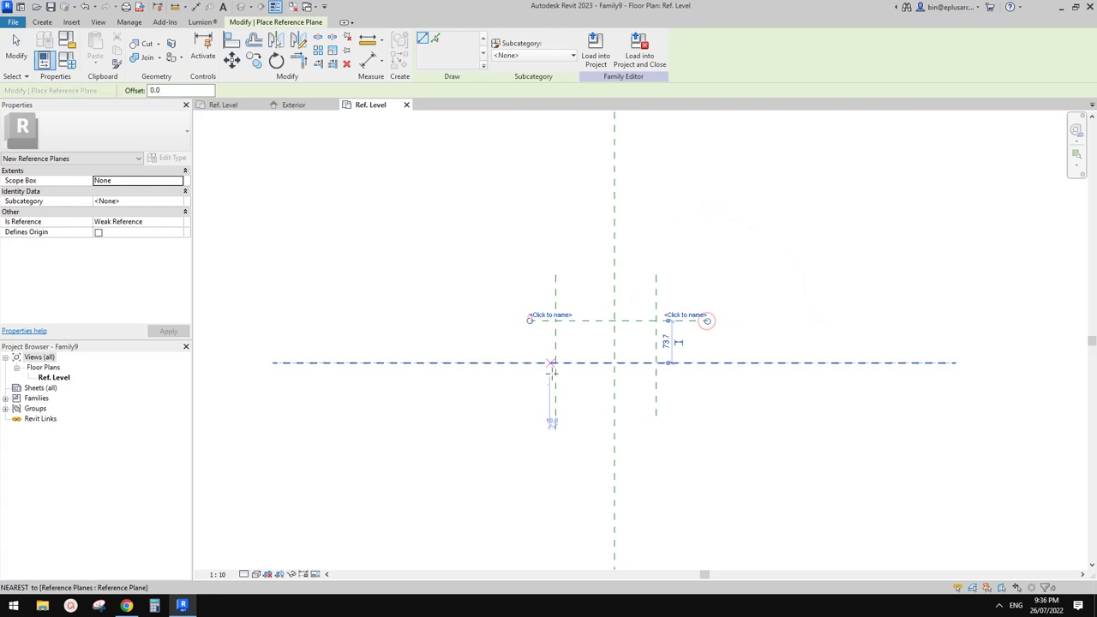
{"action": "left_click", "coordinate": [526, 392]}
{"action": "left_click", "coordinate": [702, 392]}
- Dimension the three horizontal planes with an aligned dimension and set it to EQ
{"action": "key", "text": "d"}
{"action": "key", "text": "i"}
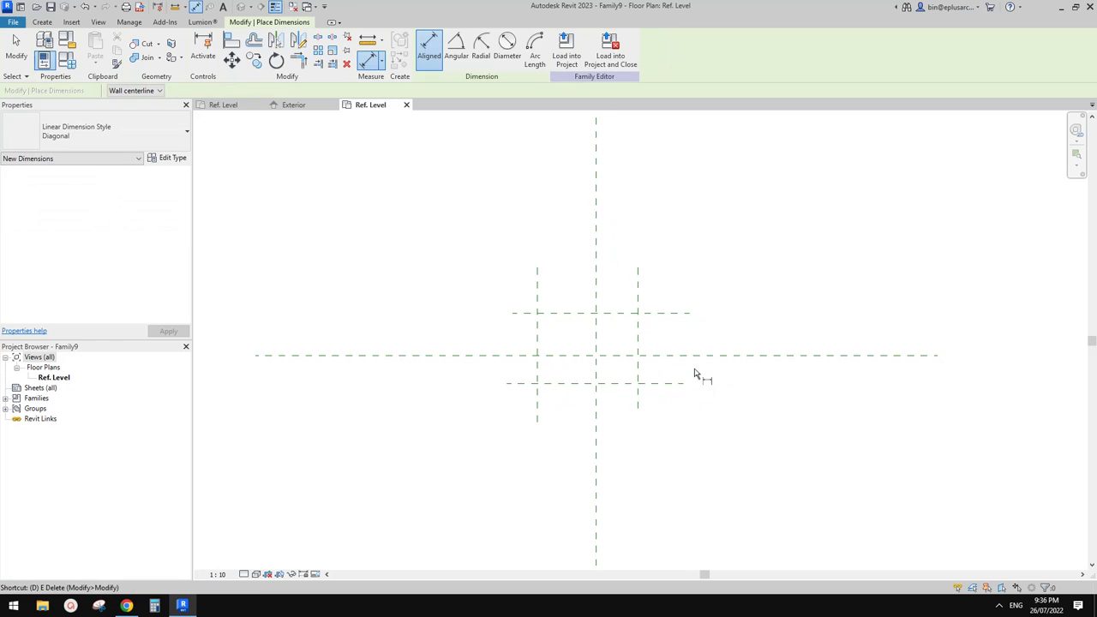
{"action": "left_click", "coordinate": [674, 313]}
{"action": "left_click", "coordinate": [673, 354]}
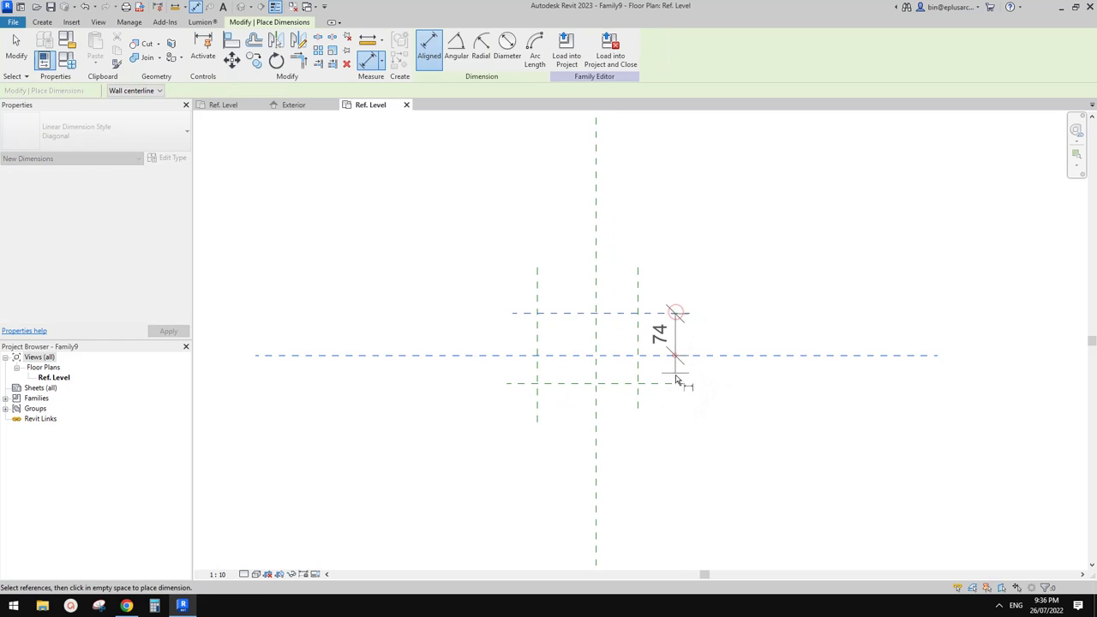
{"action": "left_click", "coordinate": [673, 383]}
{"action": "left_click", "coordinate": [709, 343]}
{"action": "left_click", "coordinate": [641, 352]}
- Dimension the three vertical planes and make their spacing equal with EQ
{"action": "left_click", "coordinate": [638, 291]}
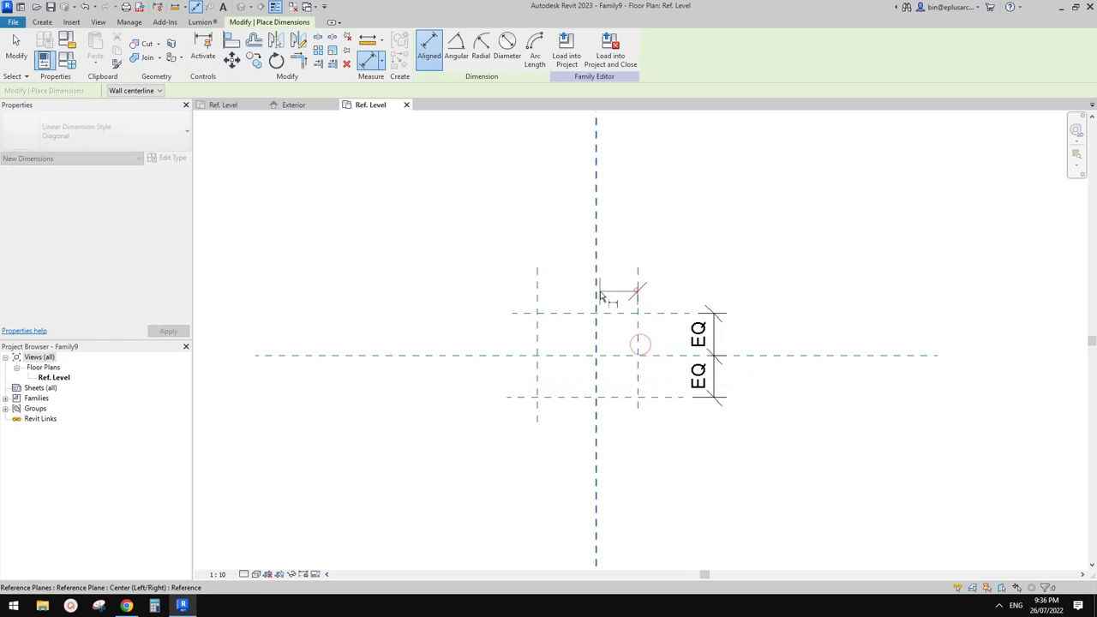
{"action": "left_click", "coordinate": [595, 291]}
{"action": "left_click", "coordinate": [537, 290]}
{"action": "left_click", "coordinate": [569, 261]}
{"action": "left_click", "coordinate": [586, 187]}
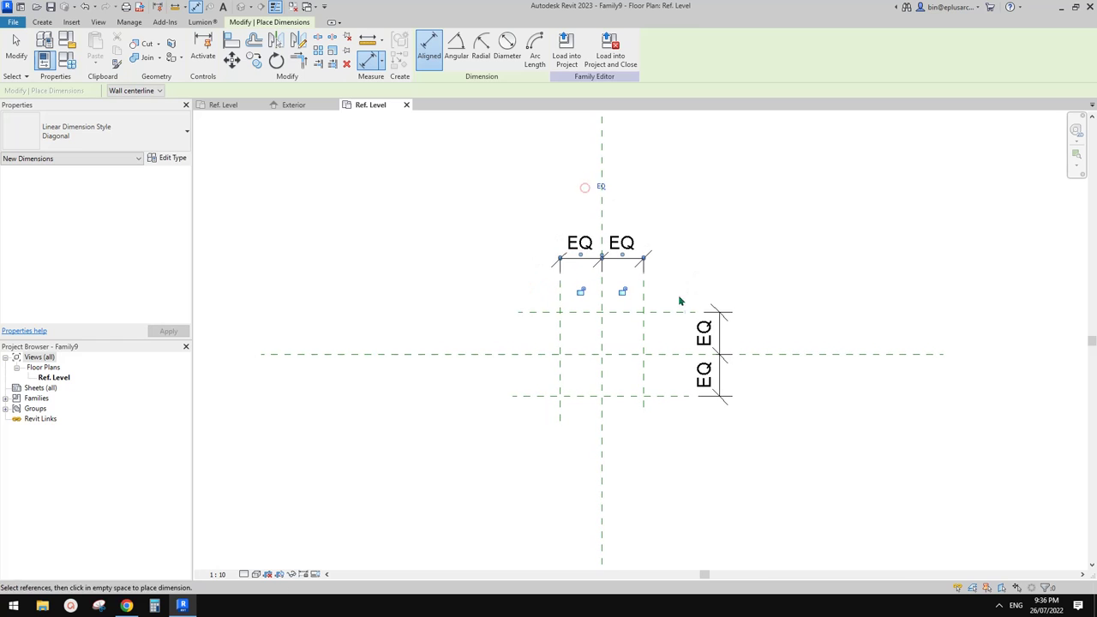
{"action": "scroll", "coordinate": [602, 317], "scroll_direction": "up", "scroll_amount": 2}
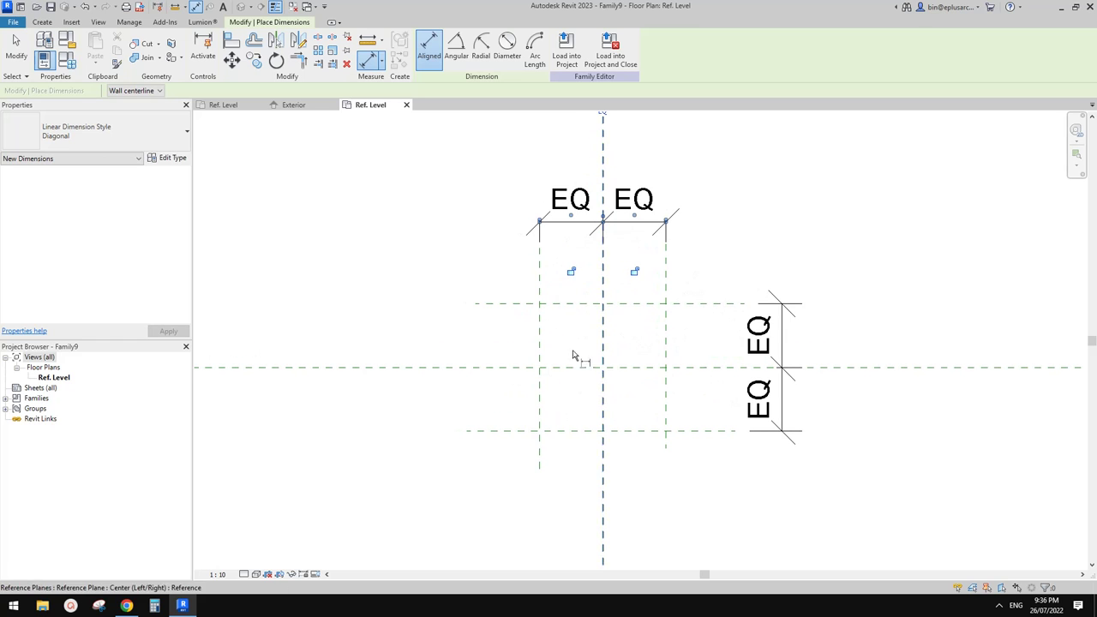
{"action": "key", "text": "Escape"}
{"action": "key", "text": "Escape"}
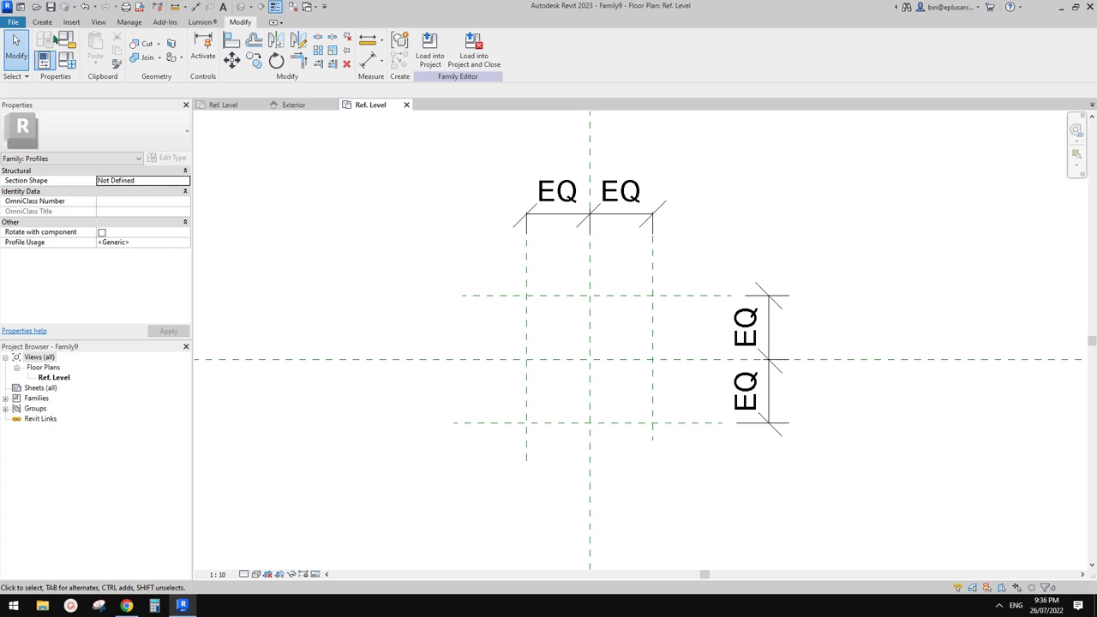
- Add the overall 147 height and 146 width dimensions across the outer planes
{"action": "key", "text": "d"}
{"action": "key", "text": "i"}
{"action": "left_click", "coordinate": [692, 301]}
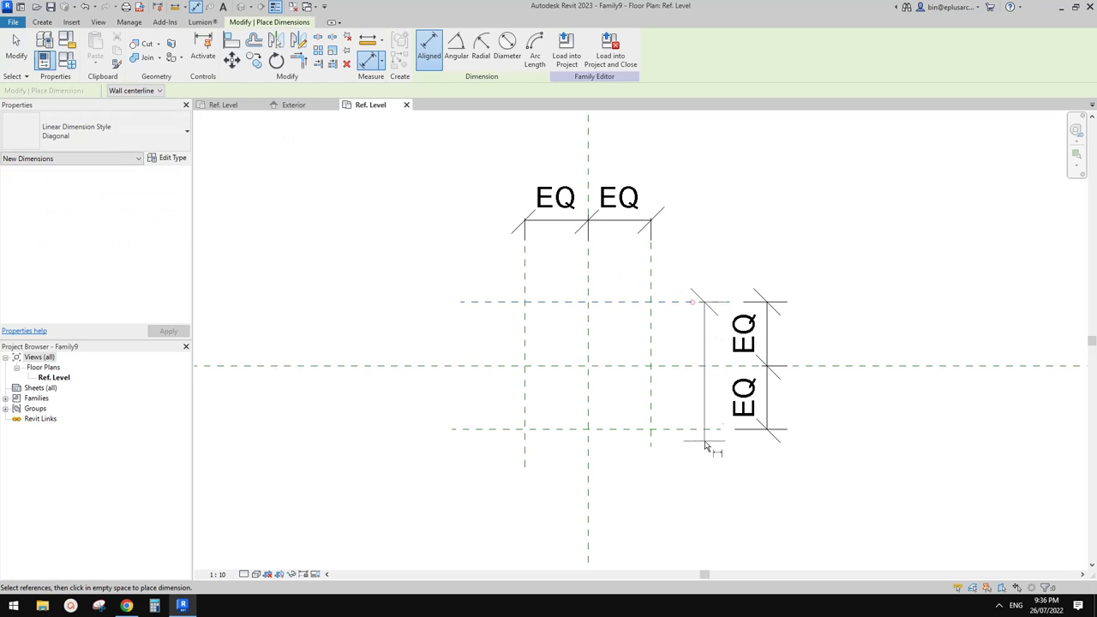
{"action": "left_click", "coordinate": [700, 436]}
{"action": "left_click", "coordinate": [820, 368]}
{"action": "left_click", "coordinate": [652, 271]}
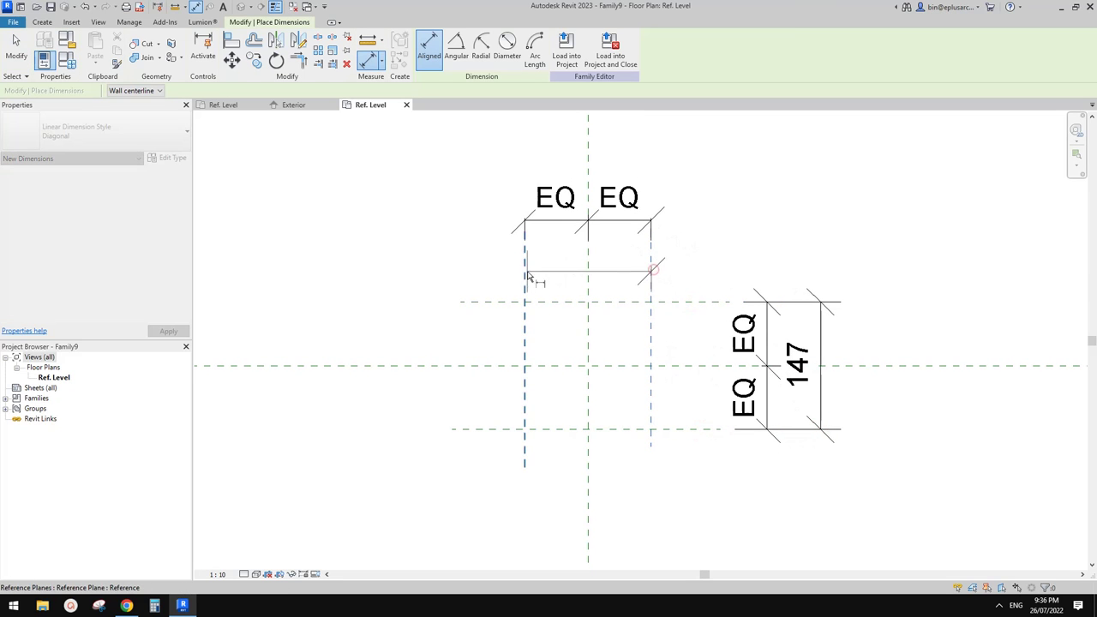
{"action": "left_click", "coordinate": [524, 273]}
{"action": "left_click", "coordinate": [537, 181]}
{"action": "key", "text": "Escape"}
{"action": "left_click", "coordinate": [821, 339]}
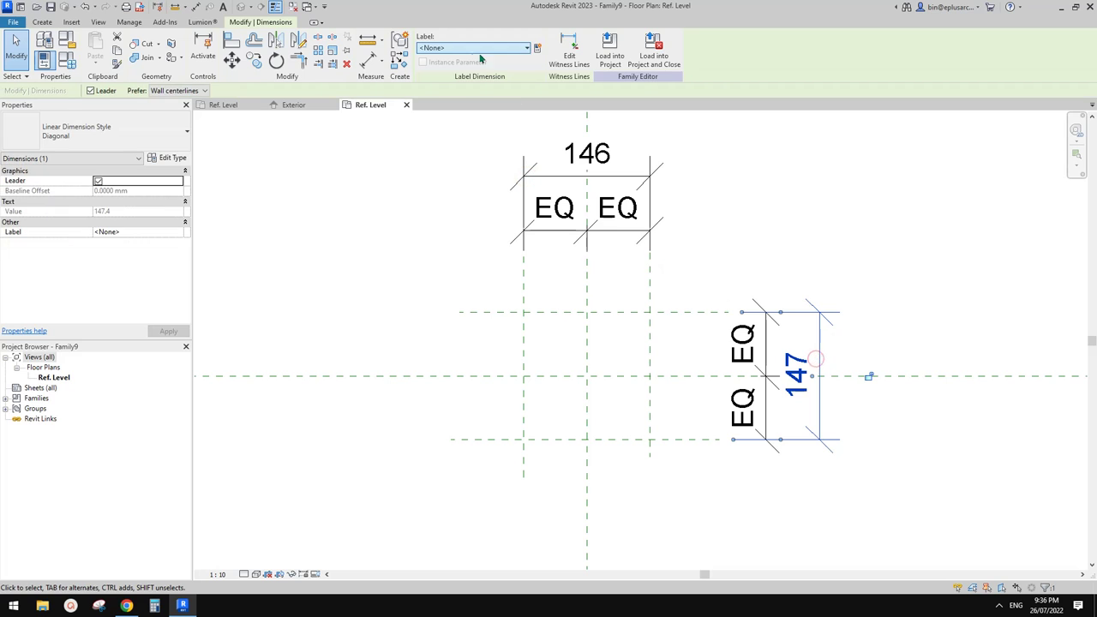
- Create parameter W1 on the 147 height dimension and W2 on the 146 width dimension
{"action": "left_click", "coordinate": [538, 48]}
{"action": "type", "text": "w"}
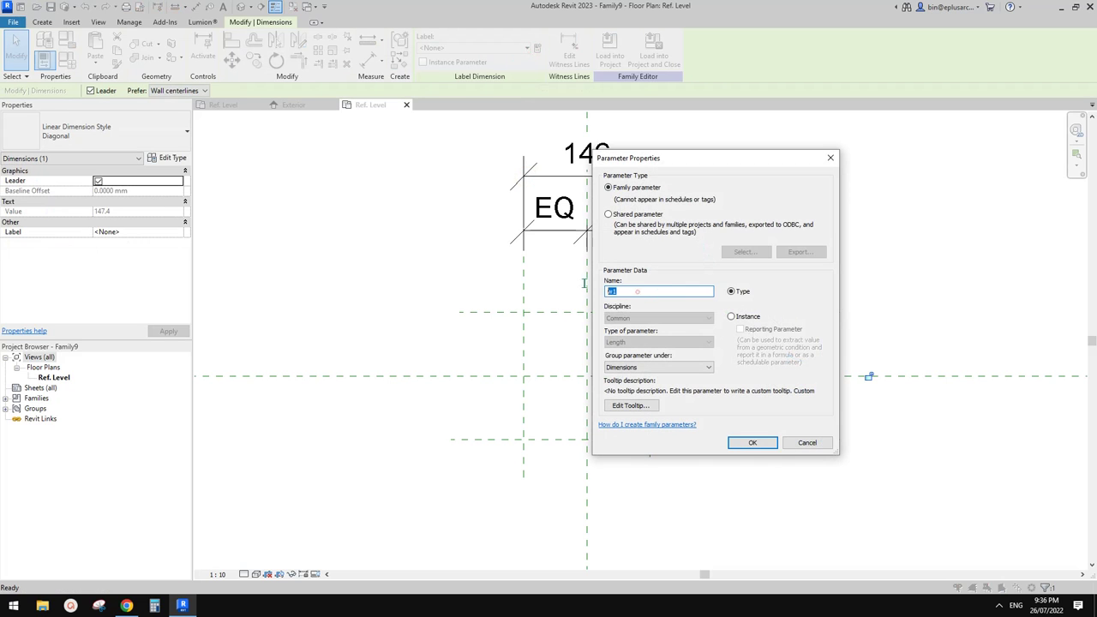
{"action": "left_click", "coordinate": [748, 442]}
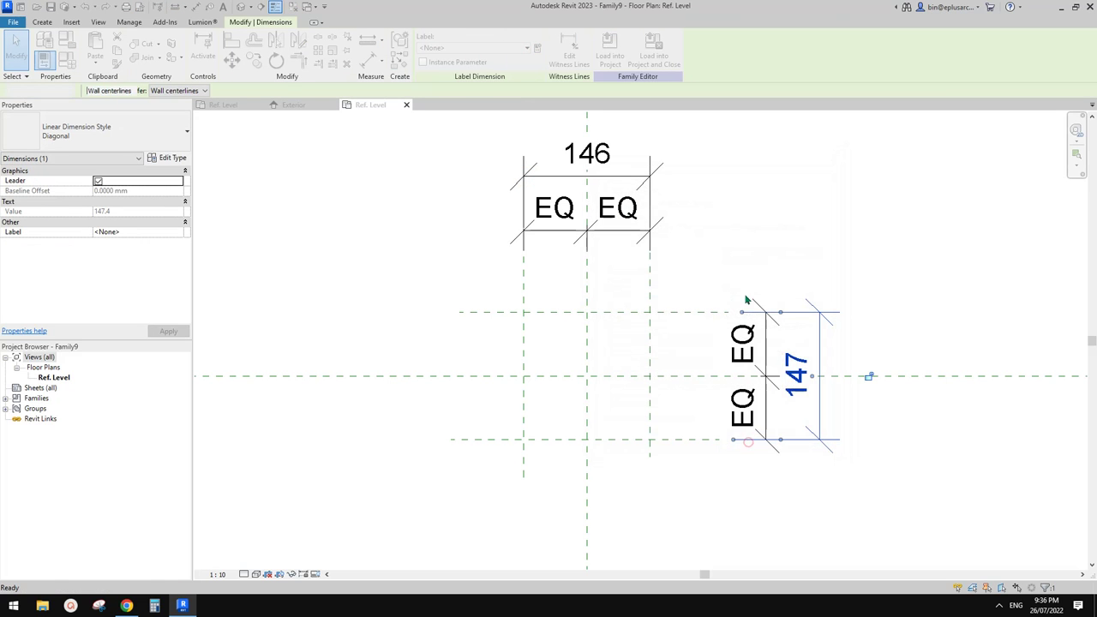
{"action": "left_click", "coordinate": [600, 176]}
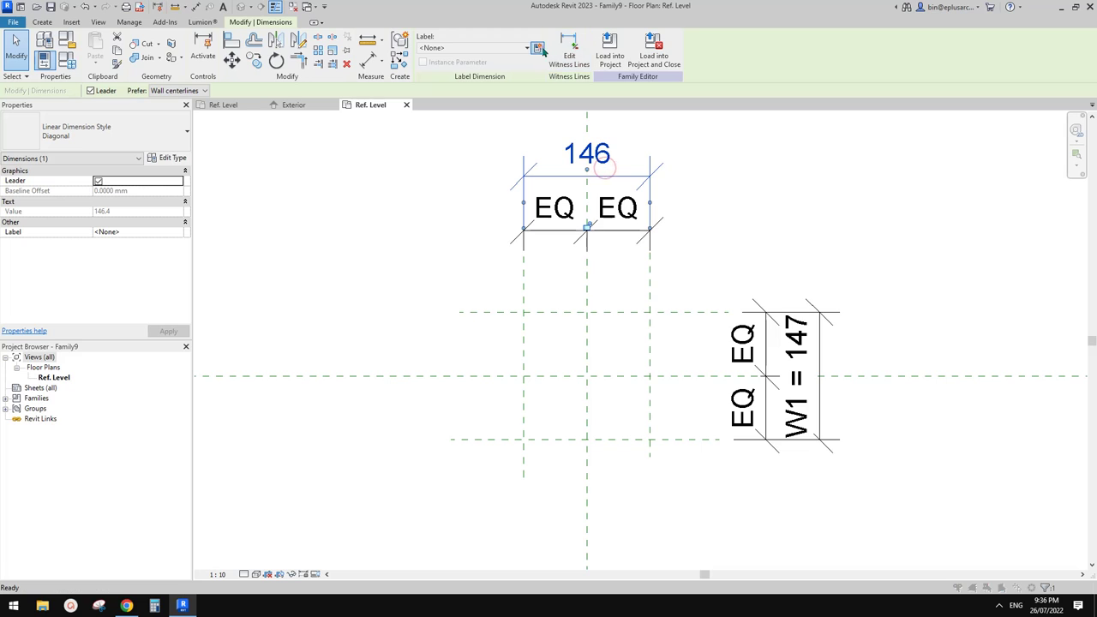
{"action": "left_click", "coordinate": [537, 48]}
{"action": "type", "text": "2"}
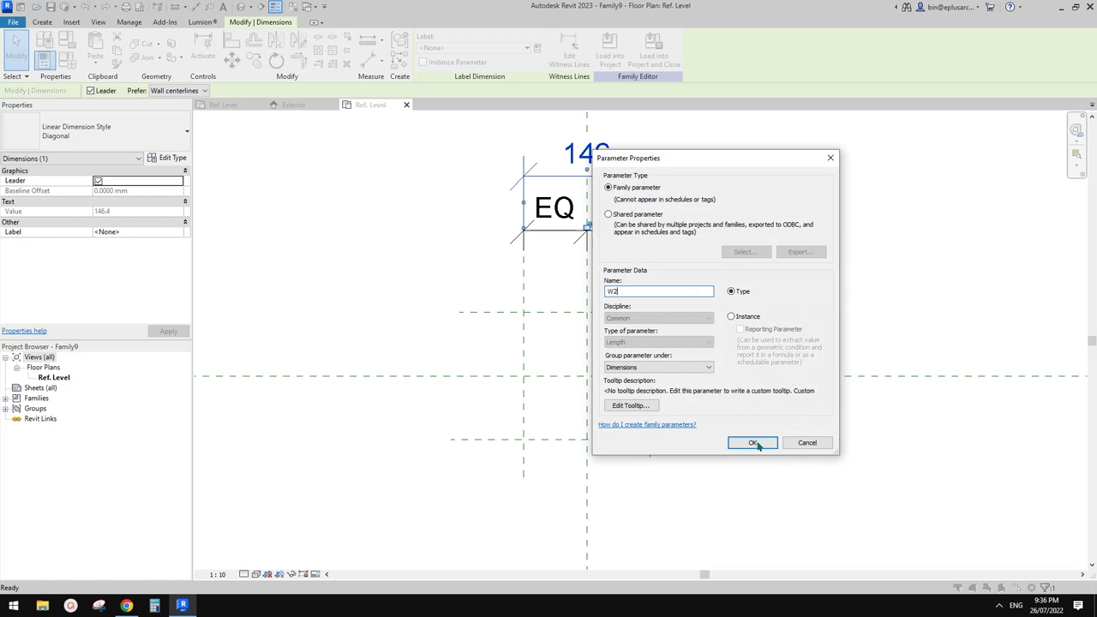
{"action": "left_click", "coordinate": [752, 442]}
{"action": "left_click", "coordinate": [857, 282]}
{"action": "left_click", "coordinate": [42, 21]}
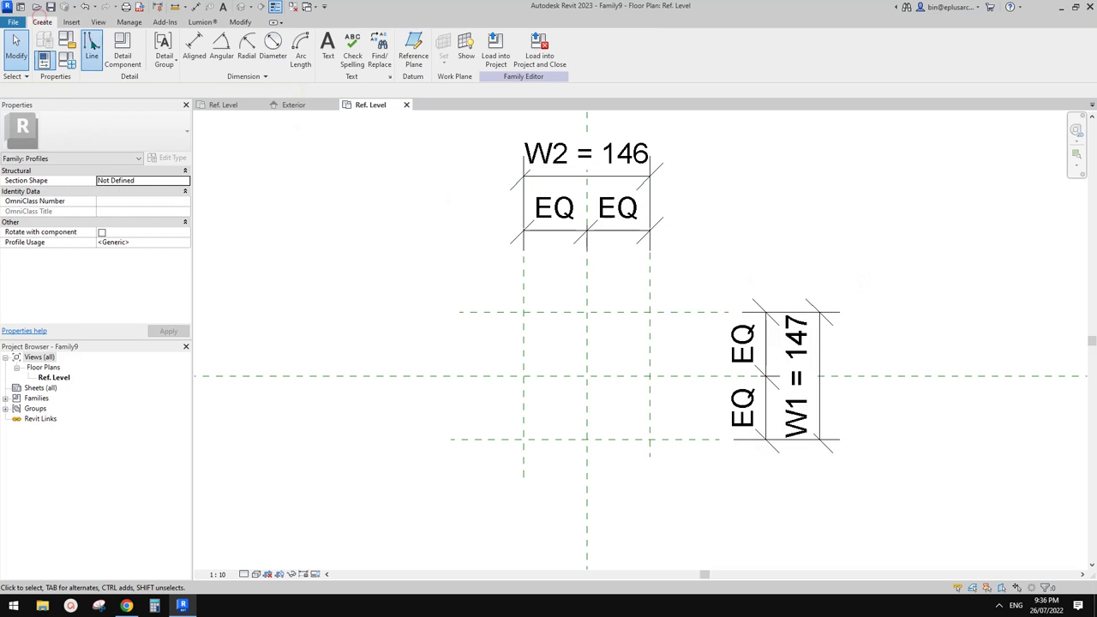
- Draw a rectangle of profile lines between the top-left and bottom-right plane intersections
{"action": "left_click", "coordinate": [91, 47]}
{"action": "left_click", "coordinate": [434, 38]}
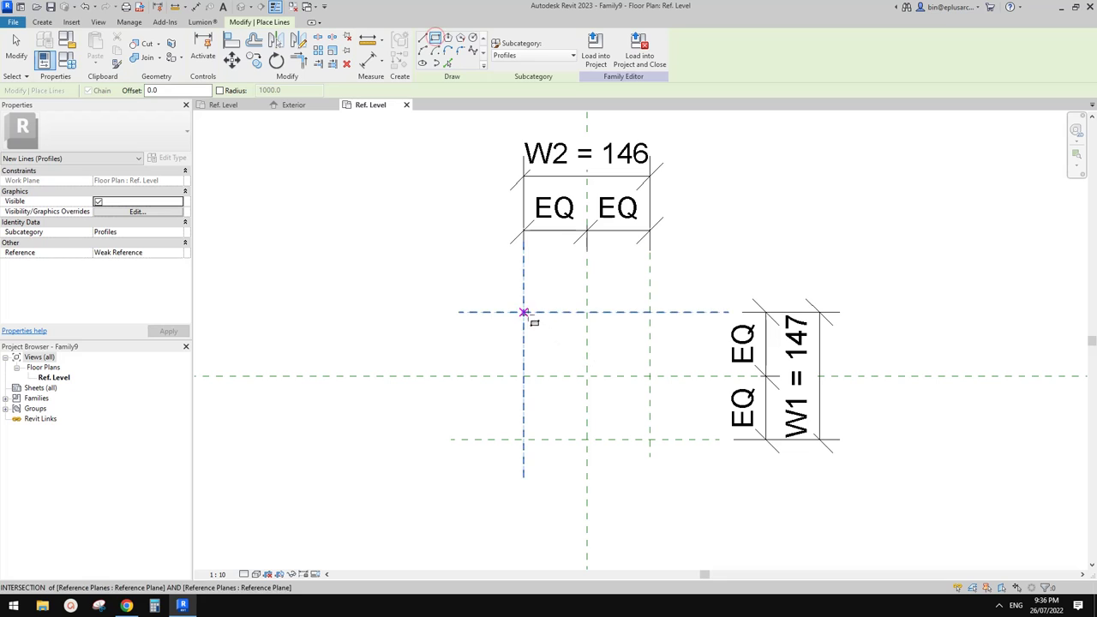
{"action": "left_click", "coordinate": [524, 312]}
{"action": "left_click", "coordinate": [650, 440]}
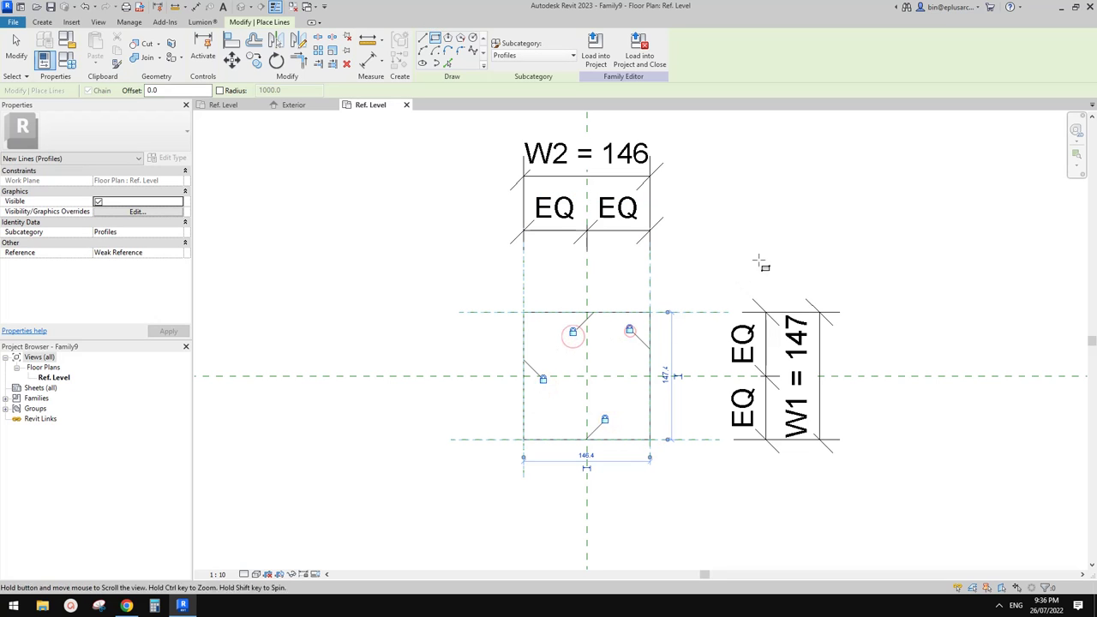
{"action": "key", "text": "Escape"}
{"action": "key", "text": "Escape"}
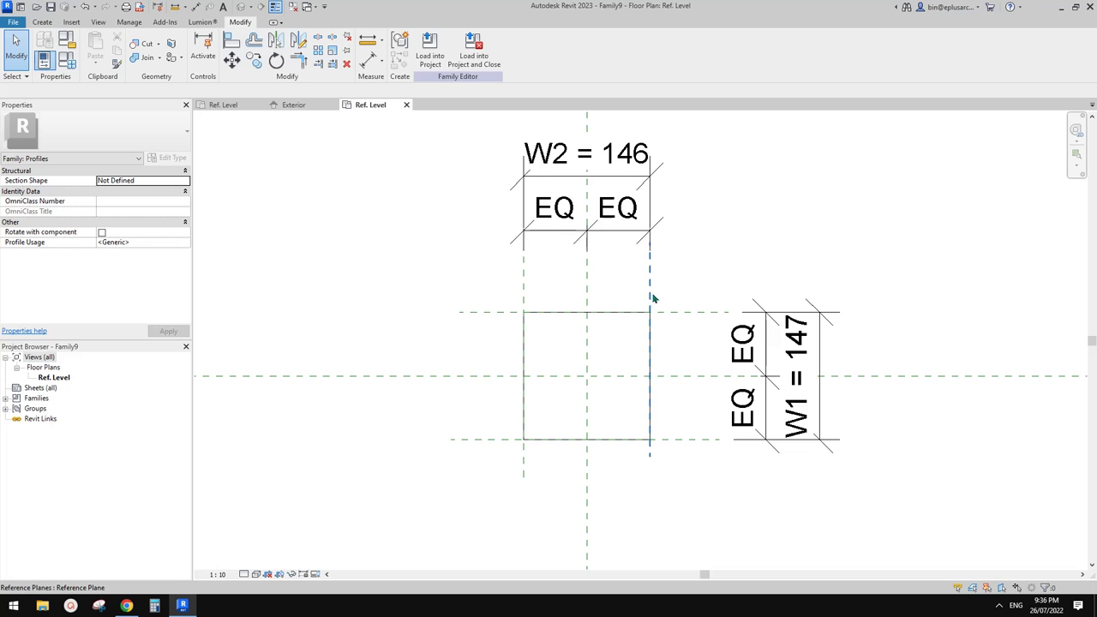
- In Family Types, change W1 from 147 to 100 and W2 from 146 to 45
{"action": "middle_click_drag", "start_coordinate": [491, 312], "coordinate": [528, 311]}
{"action": "left_click", "coordinate": [74, 65]}
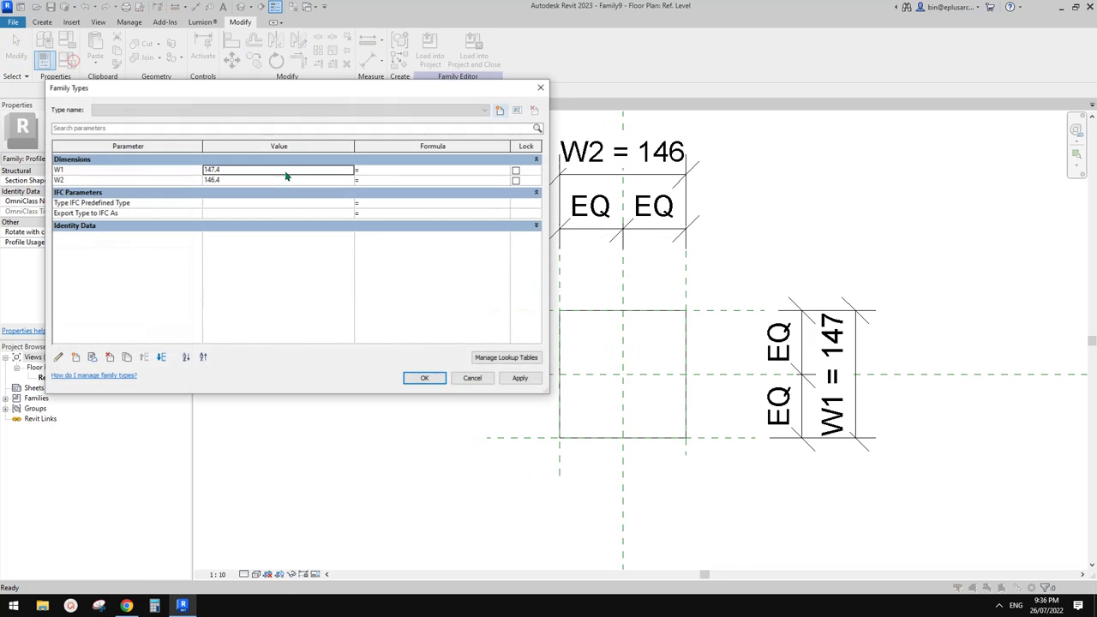
{"action": "left_click", "coordinate": [230, 174]}
{"action": "left_click", "coordinate": [227, 173]}
{"action": "double_click", "coordinate": [230, 172]}
{"action": "type", "text": "45"}
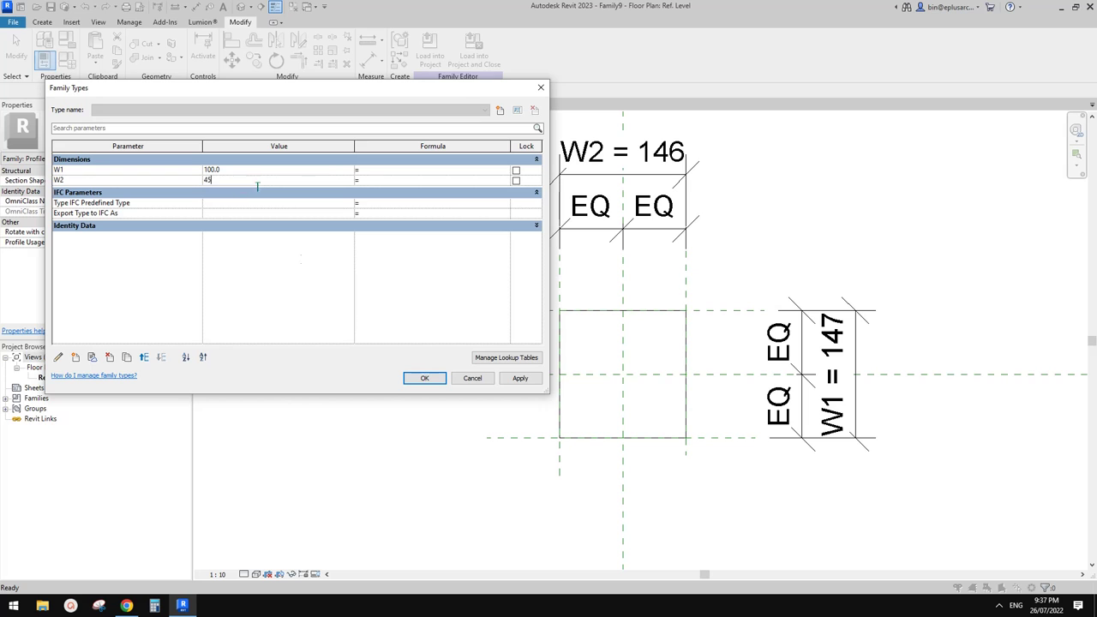
{"action": "left_click", "coordinate": [523, 378]}
{"action": "left_click", "coordinate": [424, 378]}
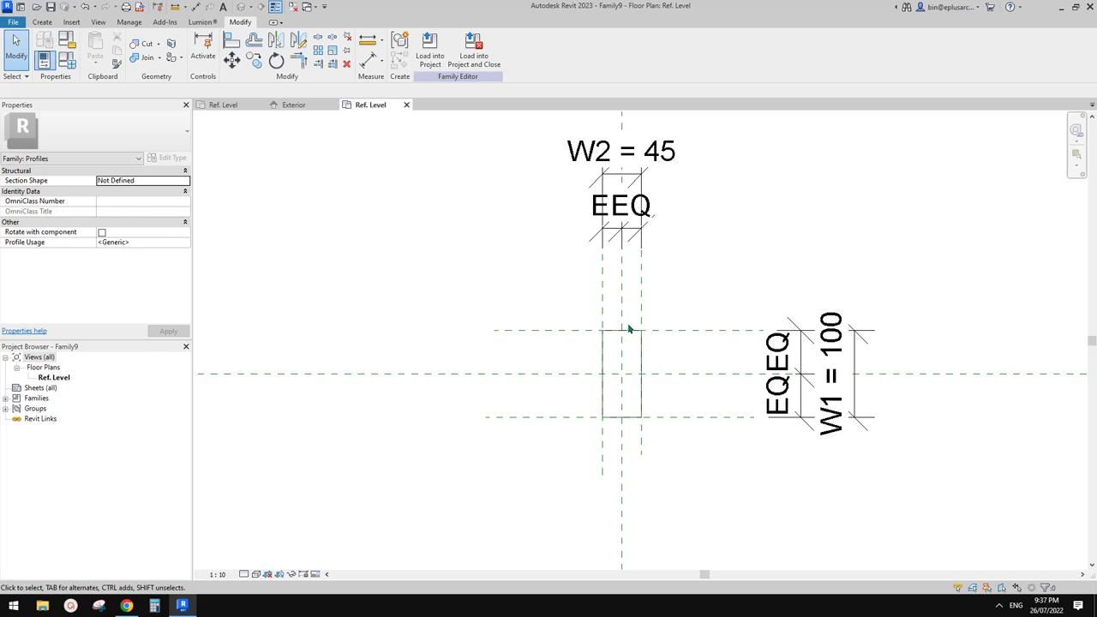
{"action": "scroll", "coordinate": [628, 328], "scroll_direction": "up", "scroll_amount": 2}
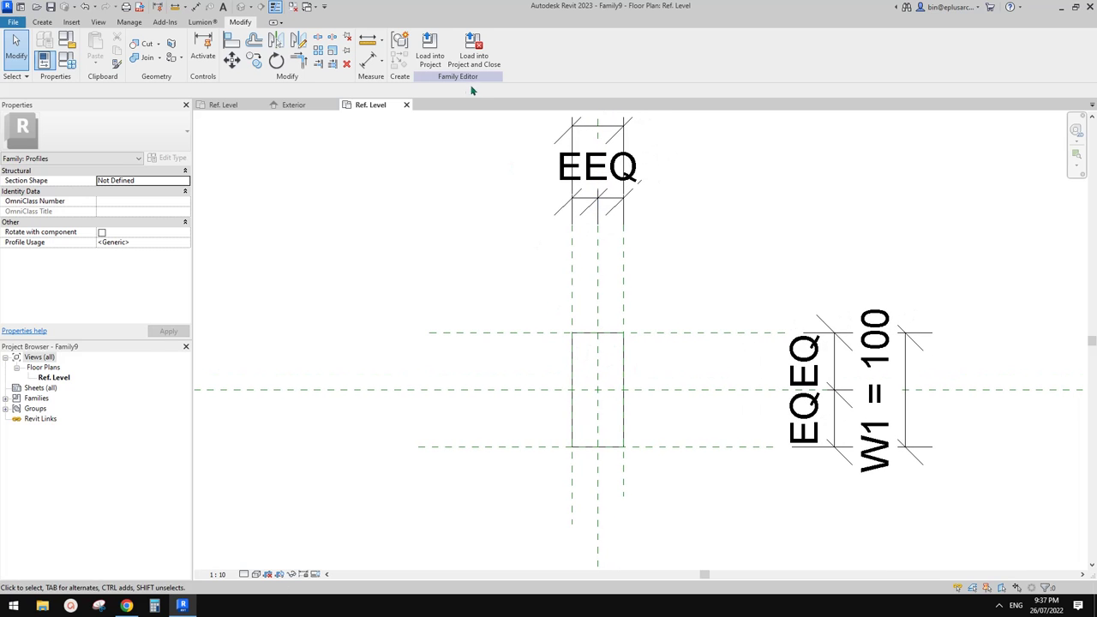
- Load the profile into Family8, try and cancel a Sweep, then open Ref. Level
{"action": "left_click", "coordinate": [429, 50]}
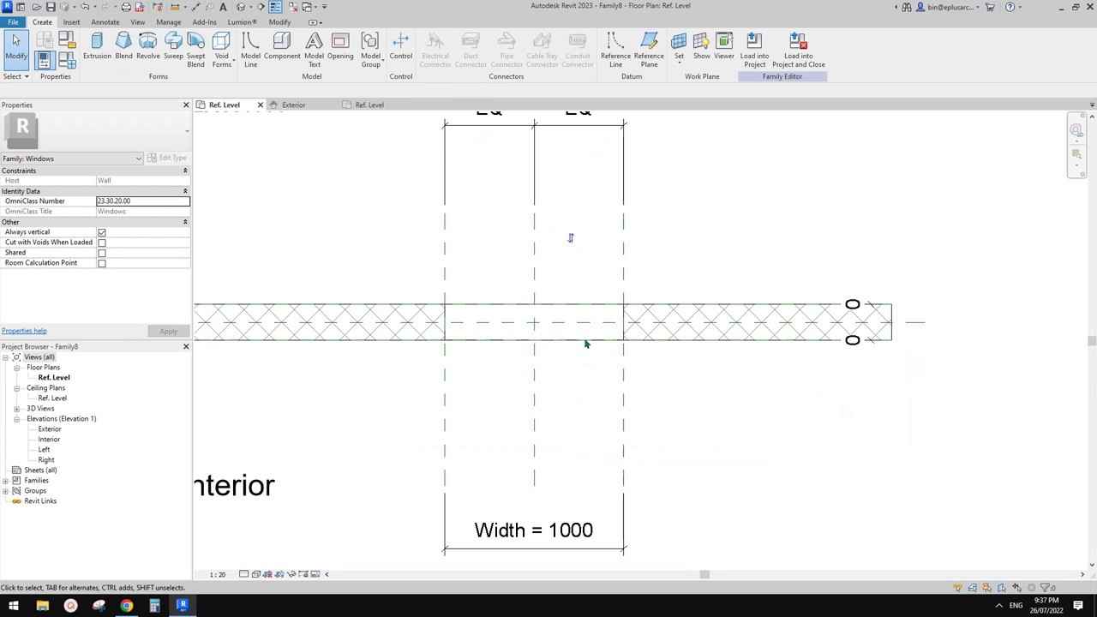
{"action": "mouse_move", "coordinate": [525, 362]}
{"action": "middle_mouse_down"}
{"action": "mouse_move", "coordinate": [571, 341]}
{"action": "mouse_move", "coordinate": [568, 375]}
{"action": "mouse_move", "coordinate": [592, 365]}
{"action": "middle_mouse_up"}
{"action": "double_click", "coordinate": [49, 429]}
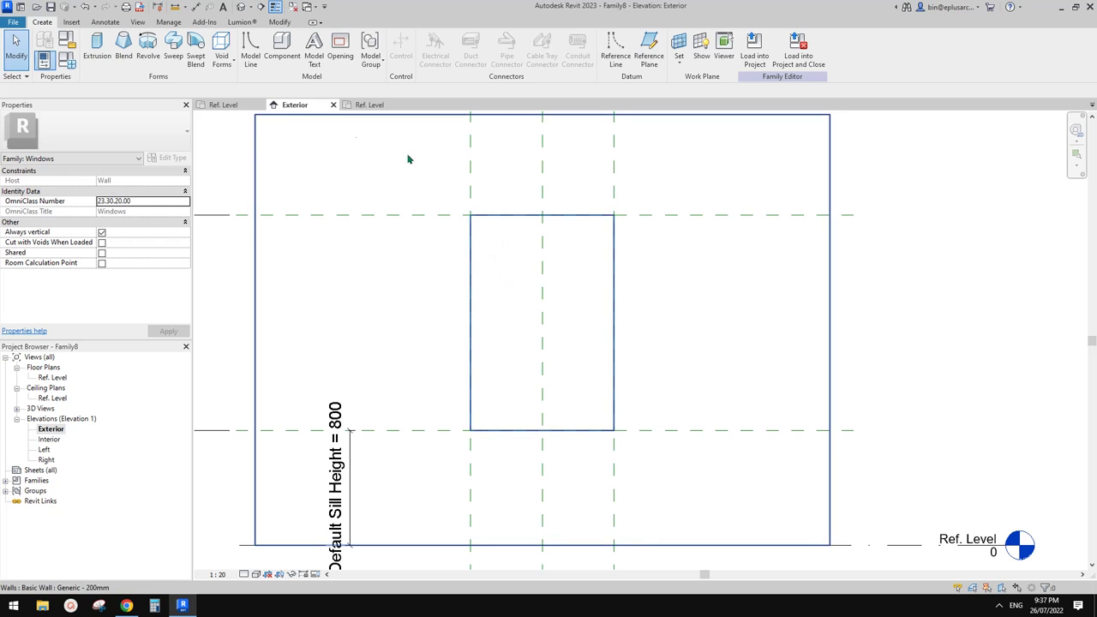
{"action": "left_click", "coordinate": [173, 53]}
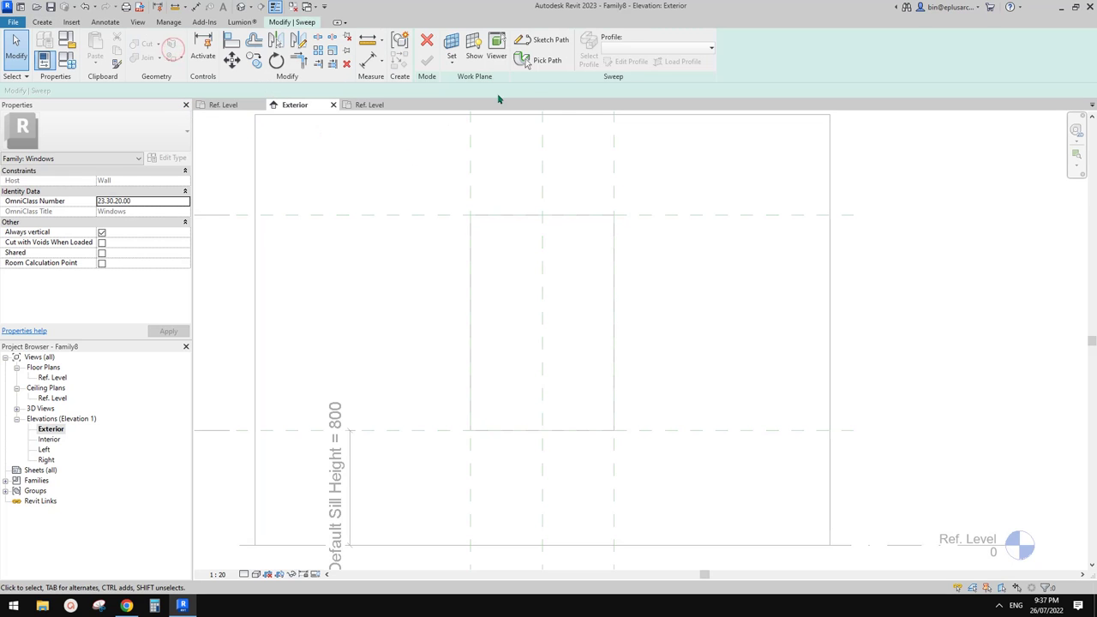
{"action": "left_click", "coordinate": [427, 43]}
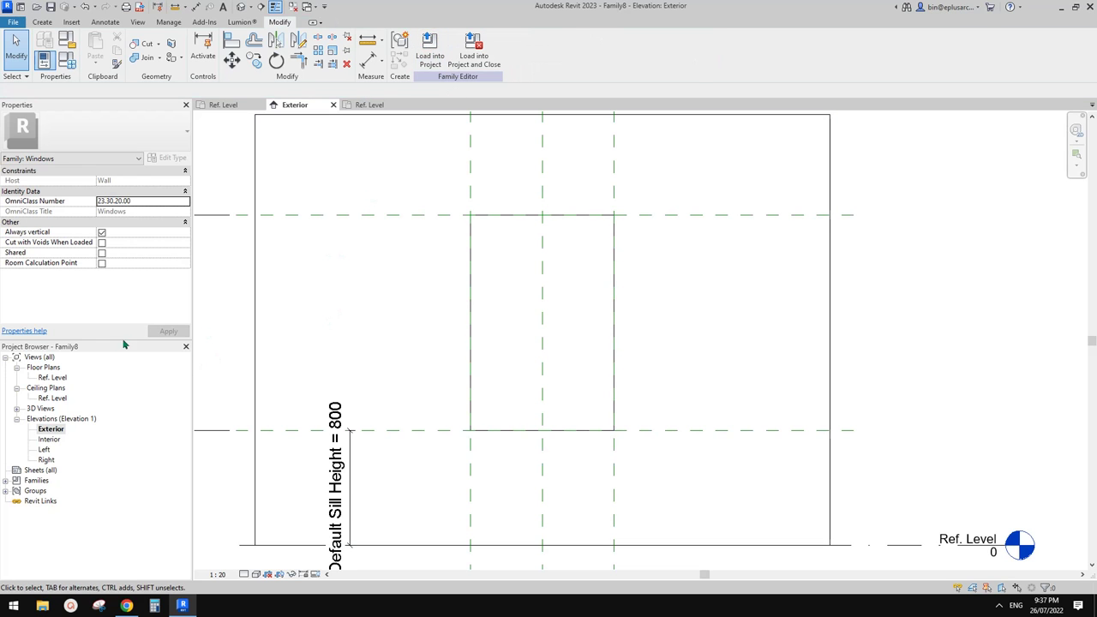
{"action": "double_click", "coordinate": [51, 378]}
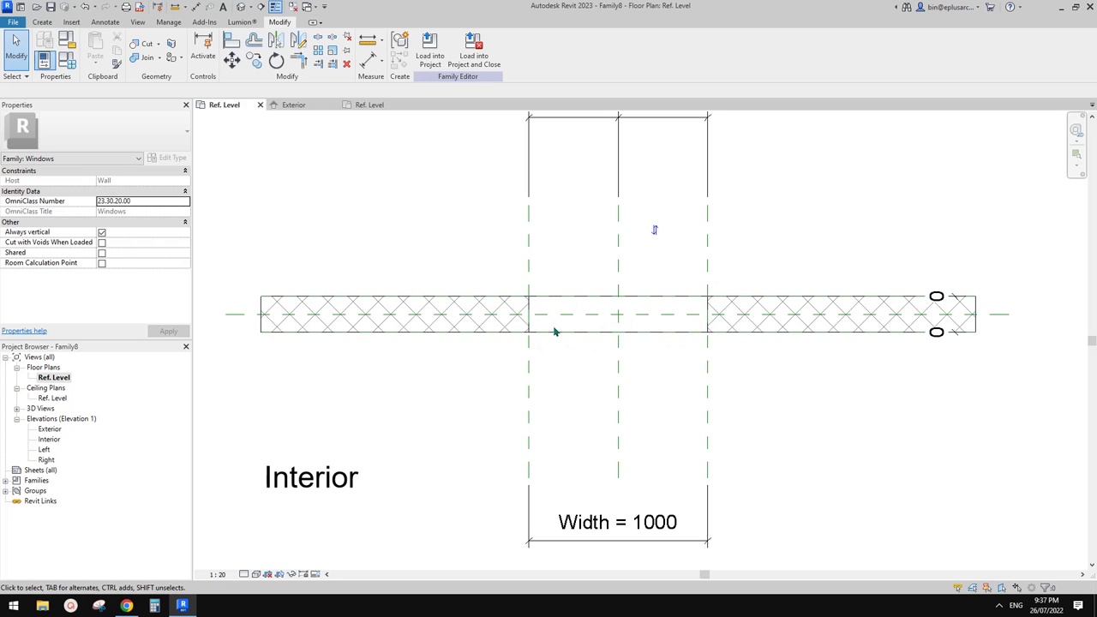
- Set the Center (Front/Back) reference plane as the work plane and go to Elevation: Exterior
{"action": "left_click", "coordinate": [41, 22]}
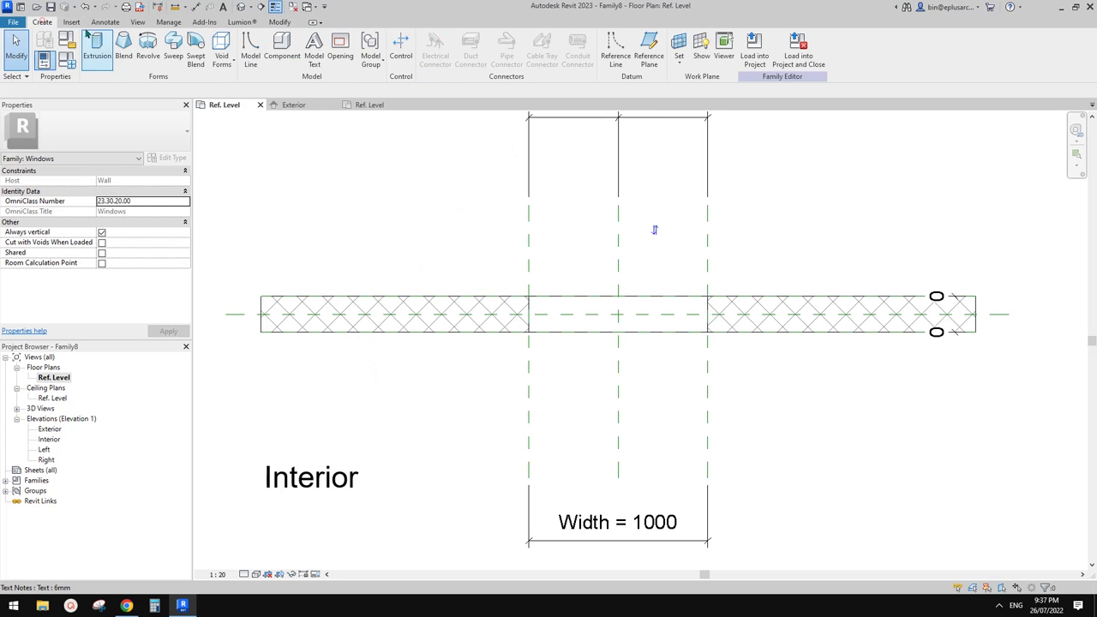
{"action": "left_click", "coordinate": [679, 47]}
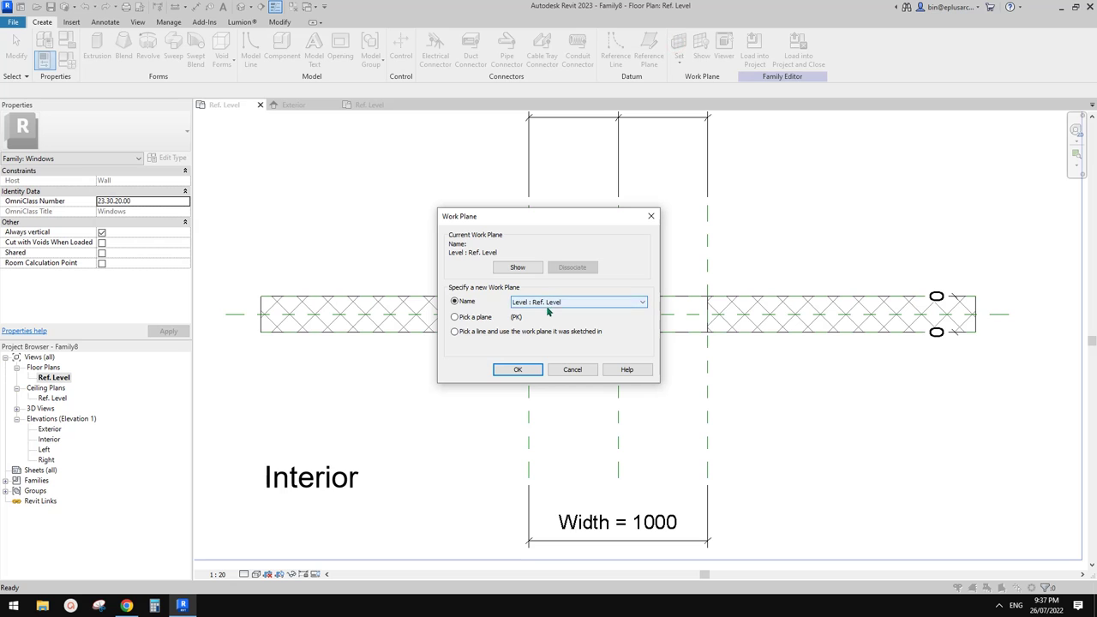
{"action": "left_click", "coordinate": [455, 317]}
{"action": "left_click", "coordinate": [518, 369]}
{"action": "middle_click_drag", "start_coordinate": [526, 367], "coordinate": [617, 338]}
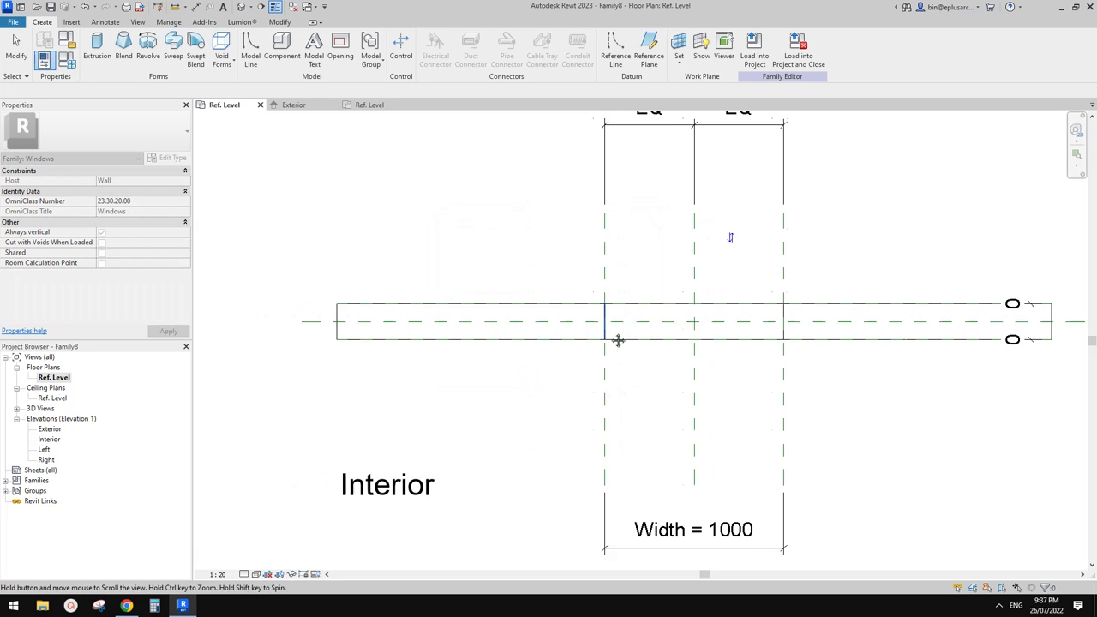
{"action": "middle_click_drag", "start_coordinate": [514, 327], "coordinate": [519, 329]}
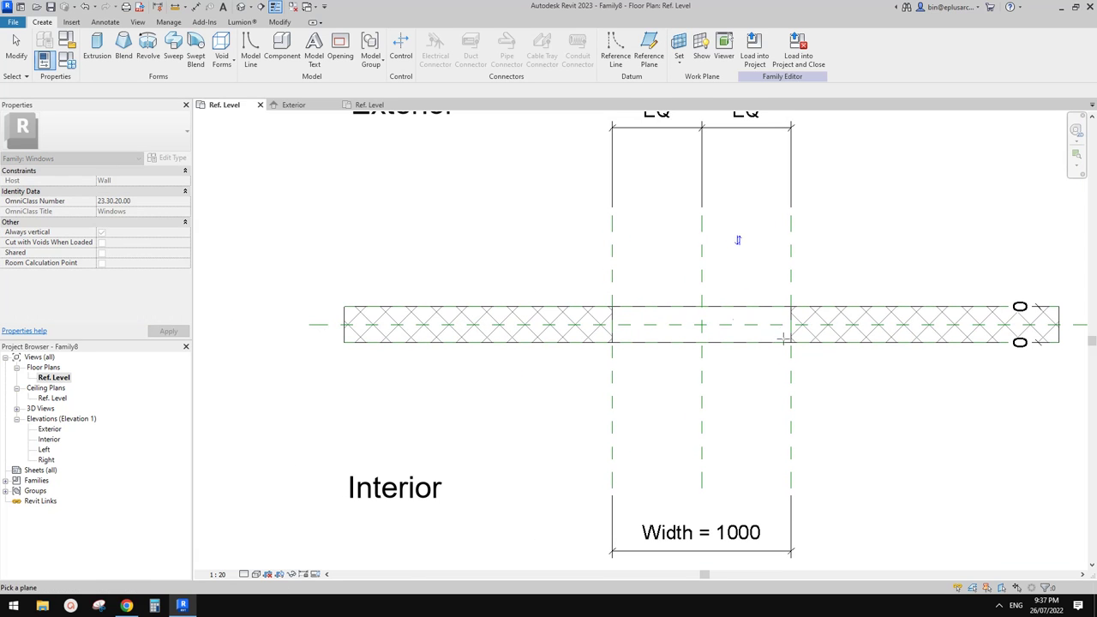
{"action": "left_click", "coordinate": [319, 324]}
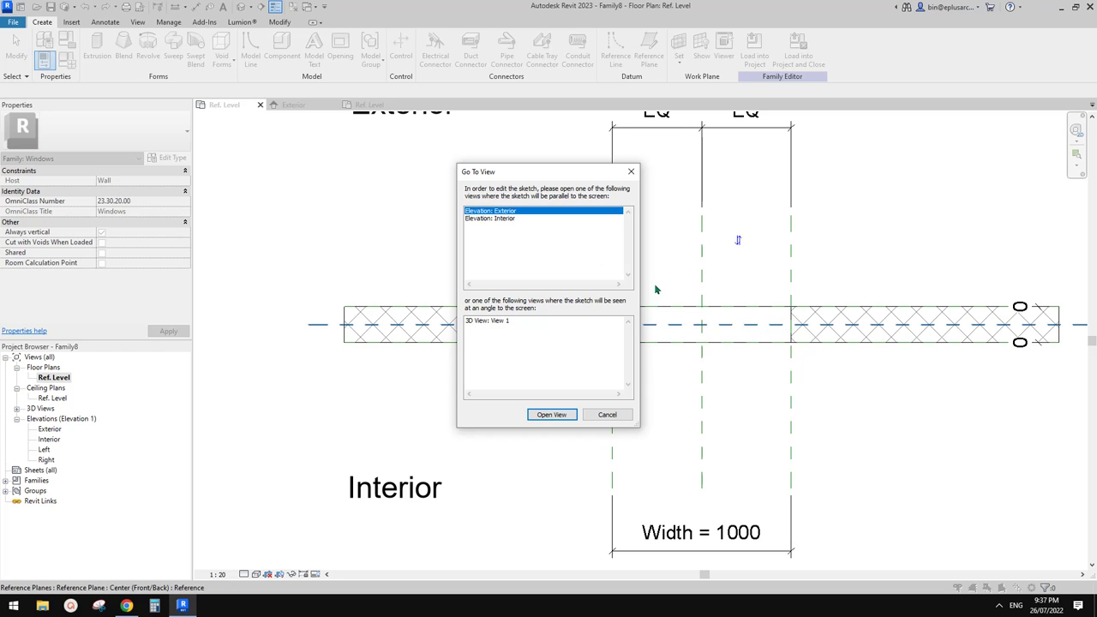
{"action": "left_click", "coordinate": [551, 414]}
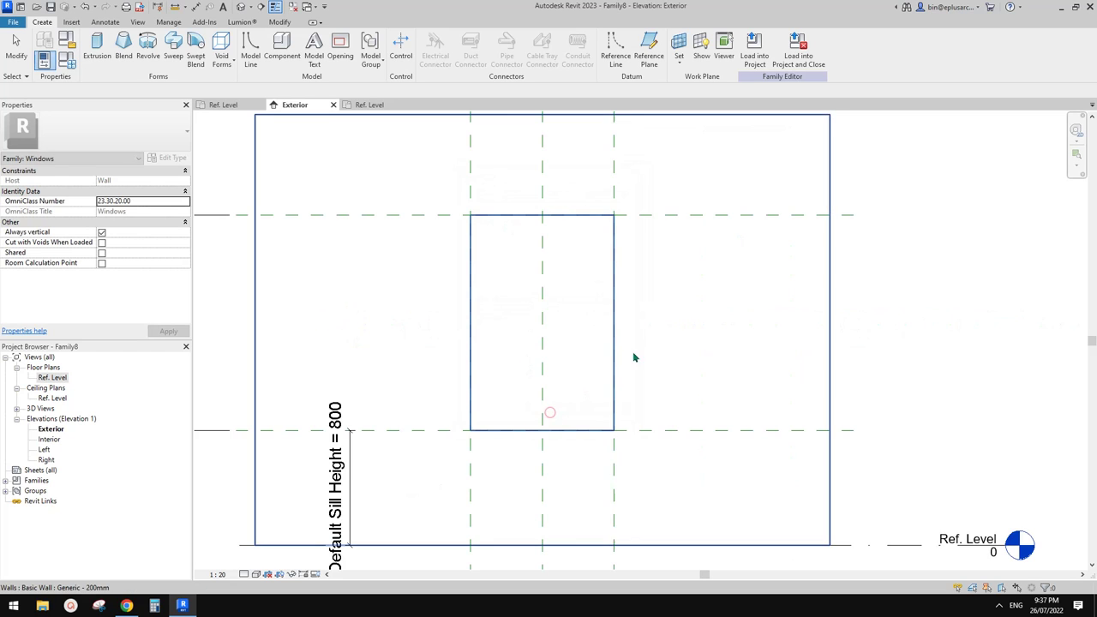
- Start a sweep path by picking the top, bottom and left reference planes
{"action": "left_click", "coordinate": [174, 53]}
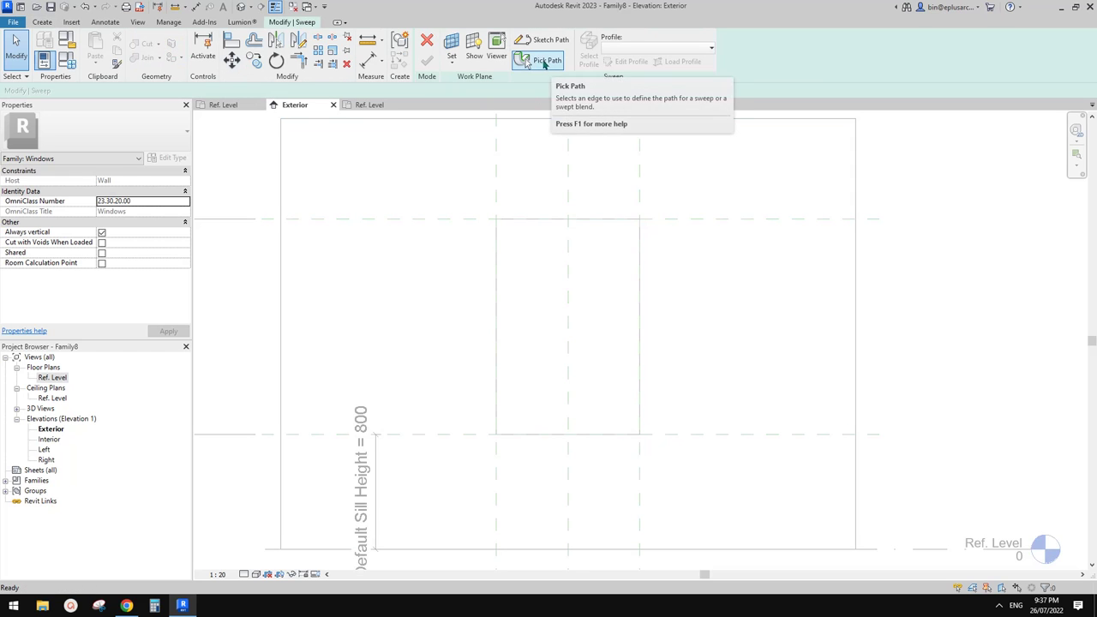
{"action": "left_click", "coordinate": [546, 41]}
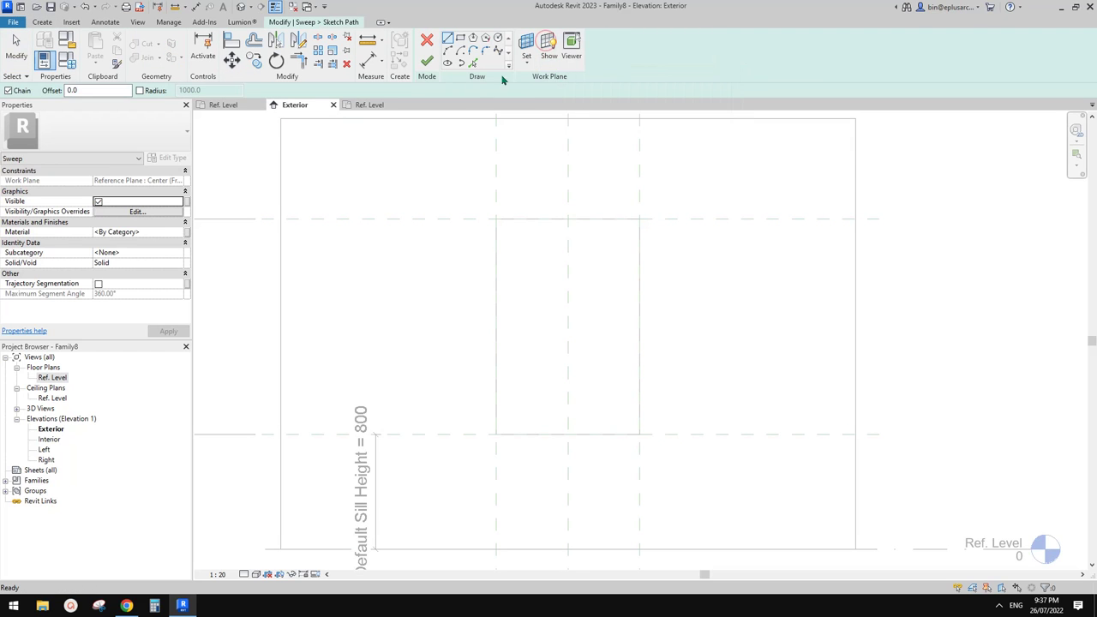
{"action": "left_click", "coordinate": [472, 63]}
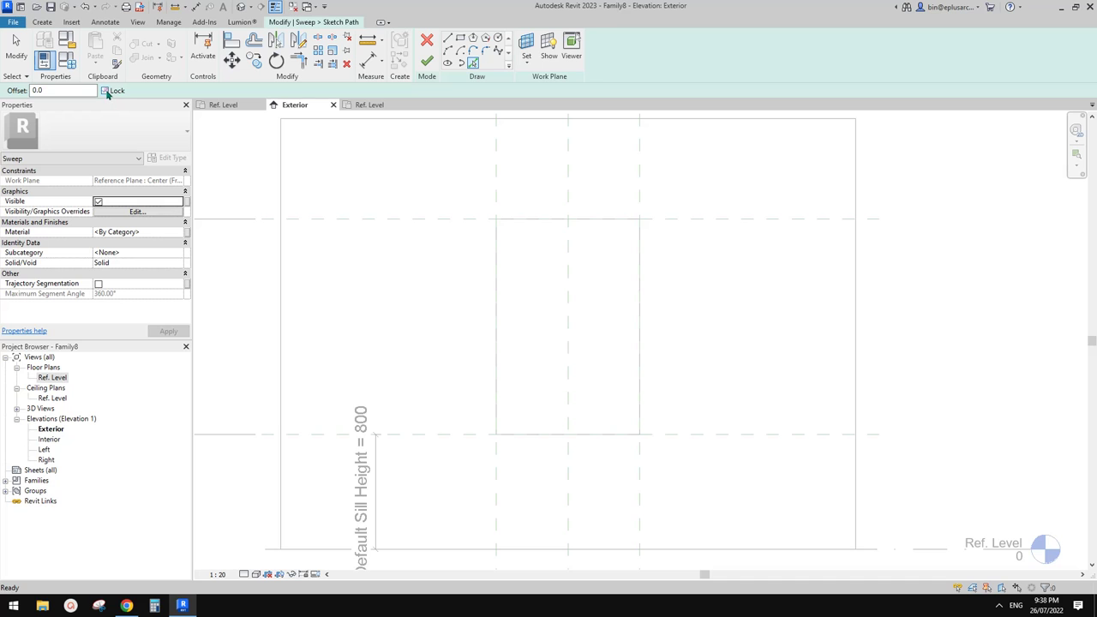
{"action": "scroll", "coordinate": [409, 248], "scroll_direction": "down", "scroll_amount": 2}
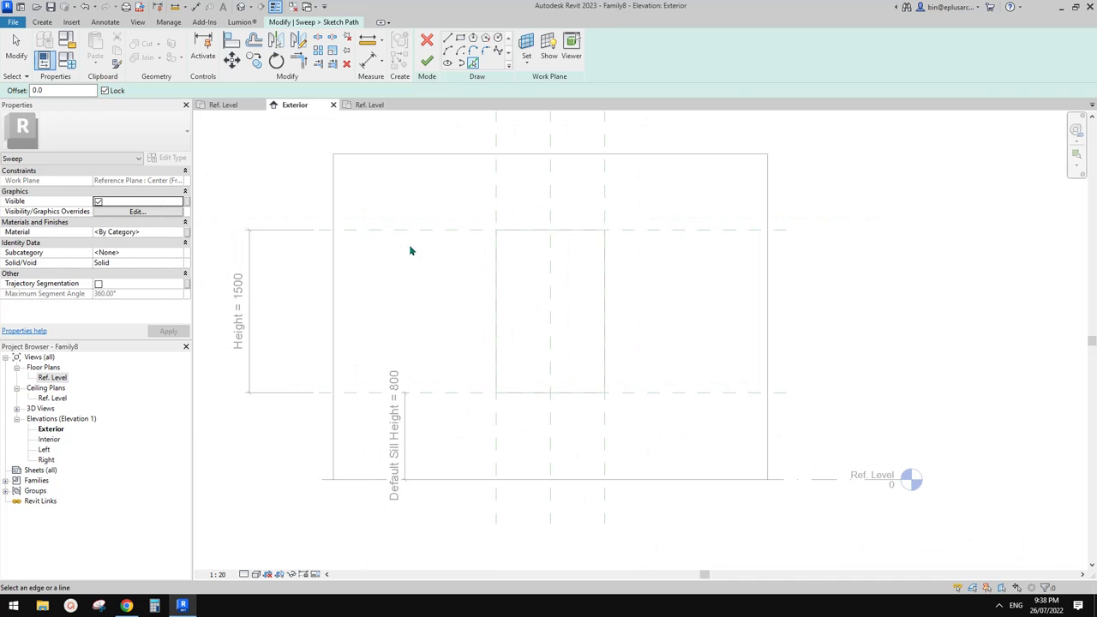
{"action": "left_click", "coordinate": [711, 234]}
{"action": "left_click", "coordinate": [716, 392]}
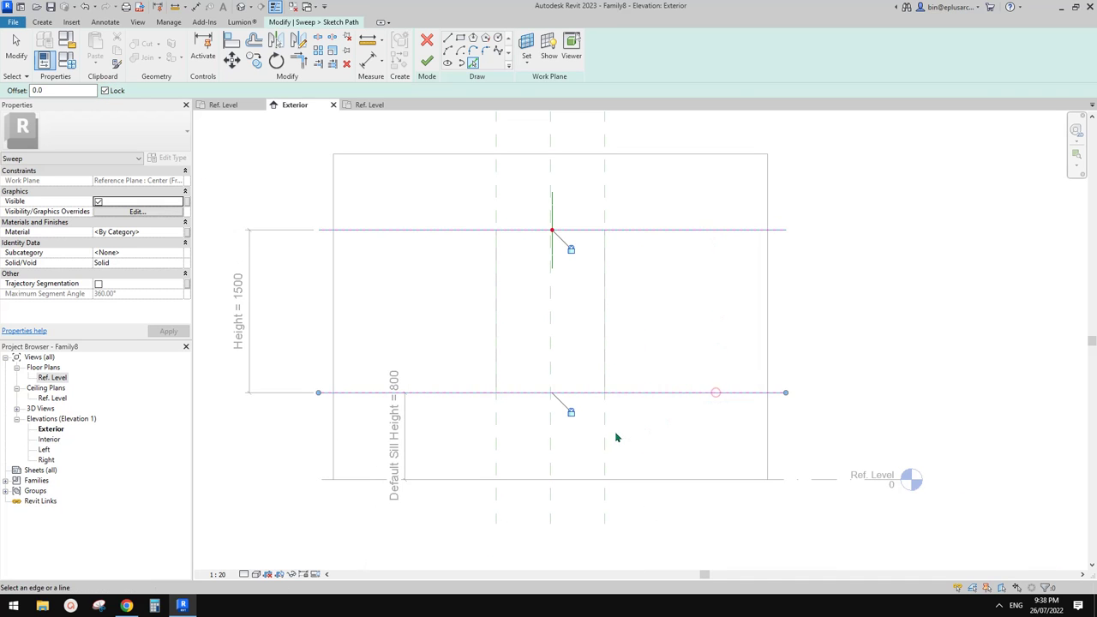
{"action": "left_click", "coordinate": [502, 441]}
- Trim the path lines into corners with Trim/Extend to close the rectangle
{"action": "key", "text": "t"}
{"action": "key", "text": "r"}
{"action": "left_click", "coordinate": [496, 381]}
{"action": "left_click", "coordinate": [514, 393]}
{"action": "left_click", "coordinate": [496, 380]}
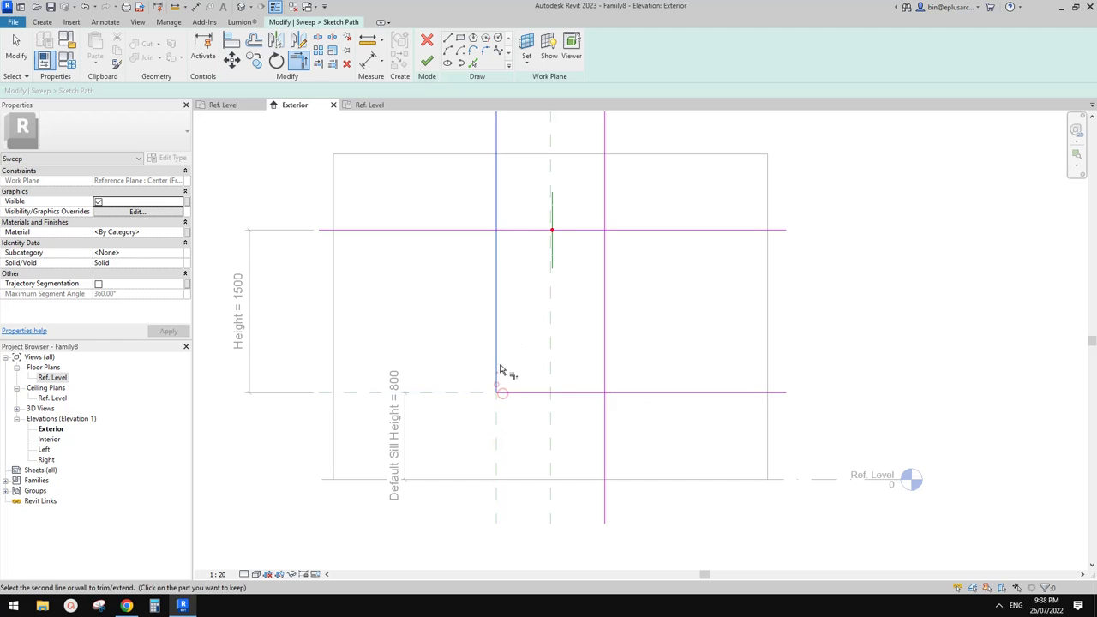
{"action": "left_click", "coordinate": [533, 230]}
{"action": "left_click", "coordinate": [605, 244]}
{"action": "left_click", "coordinate": [591, 392]}
{"action": "left_click", "coordinate": [604, 382]}
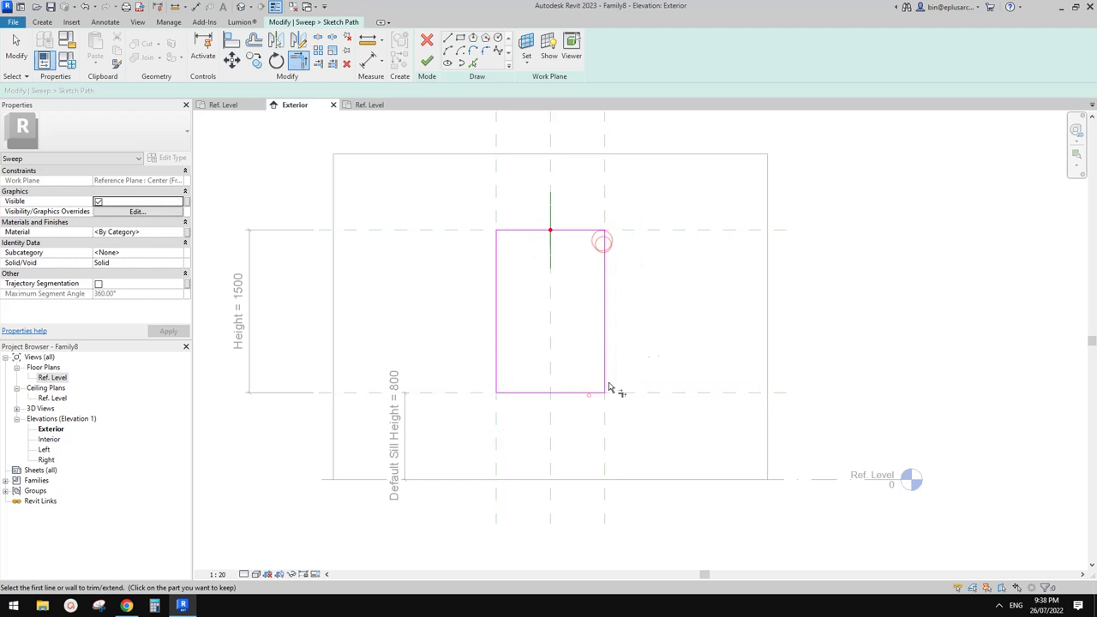
{"action": "scroll", "coordinate": [552, 311], "scroll_direction": "up", "scroll_amount": 2}
{"action": "scroll", "coordinate": [714, 330], "scroll_direction": "down", "scroll_amount": 1}
{"action": "key", "text": "Escape"}
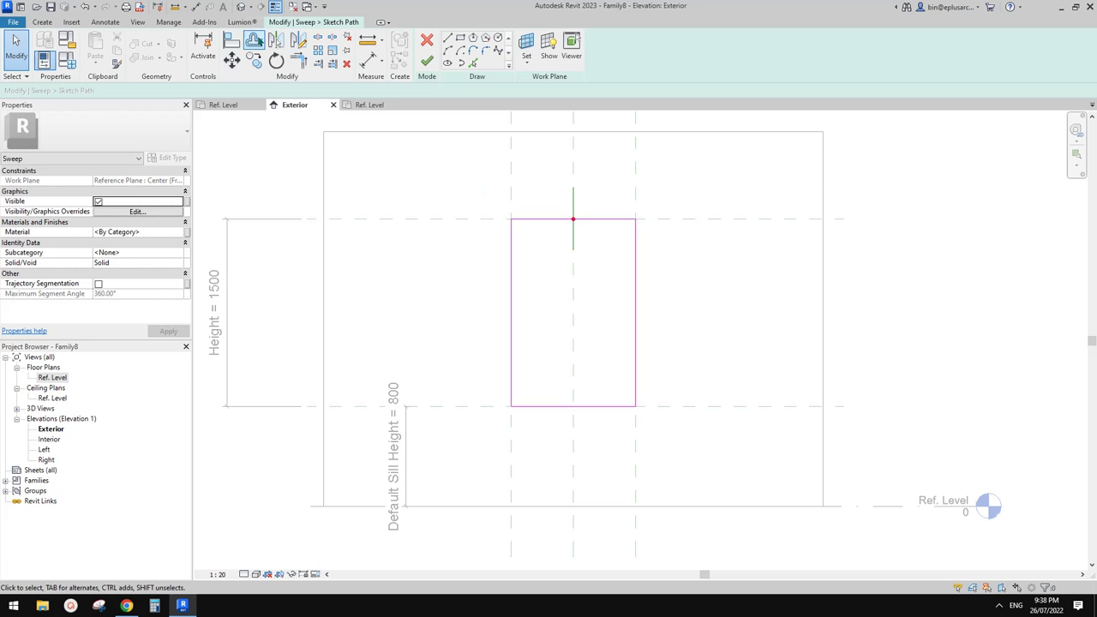
- Check the rectangular path in the default 3D view and finish the path
{"action": "left_click", "coordinate": [241, 8]}
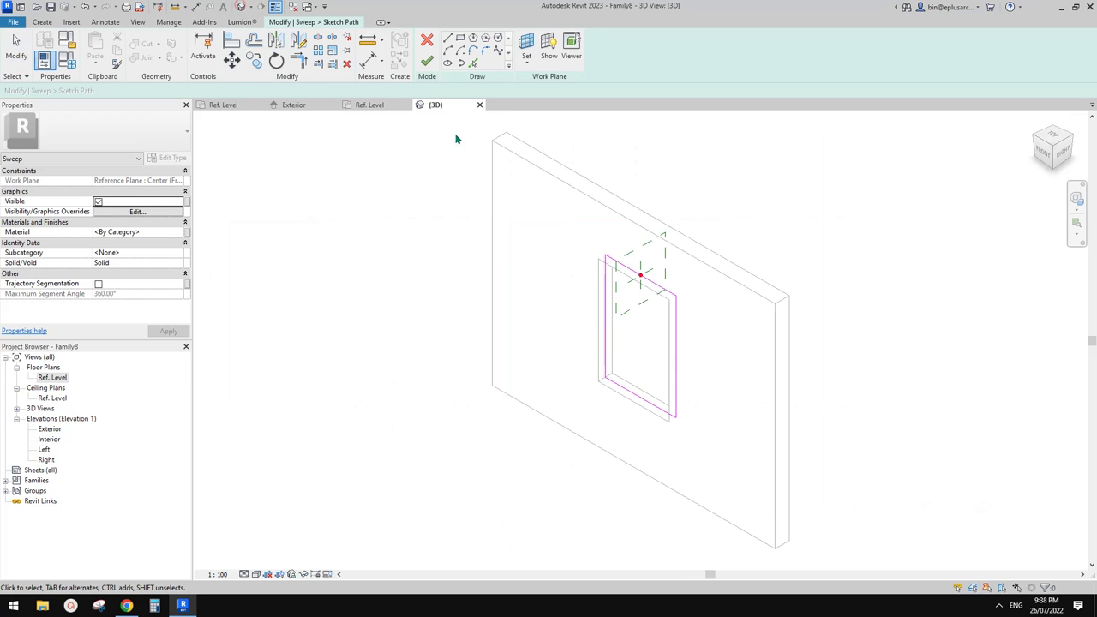
{"action": "middle_click_drag", "start_coordinate": [687, 332], "coordinate": [544, 237], "text": "shift"}
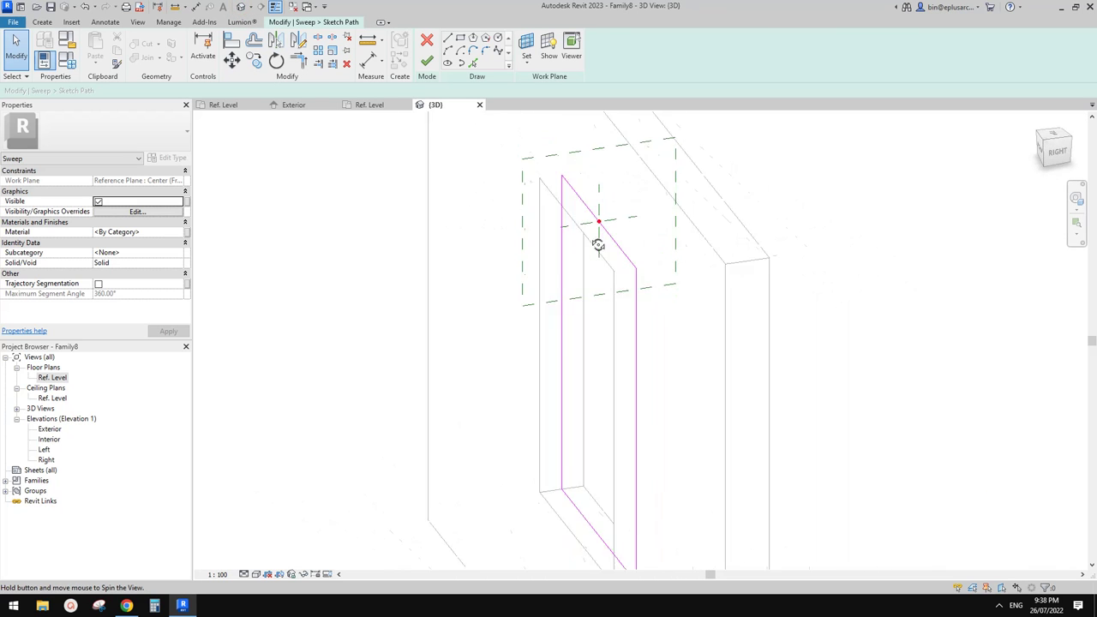
{"action": "middle_click_drag", "start_coordinate": [544, 238], "coordinate": [509, 417], "text": "shift"}
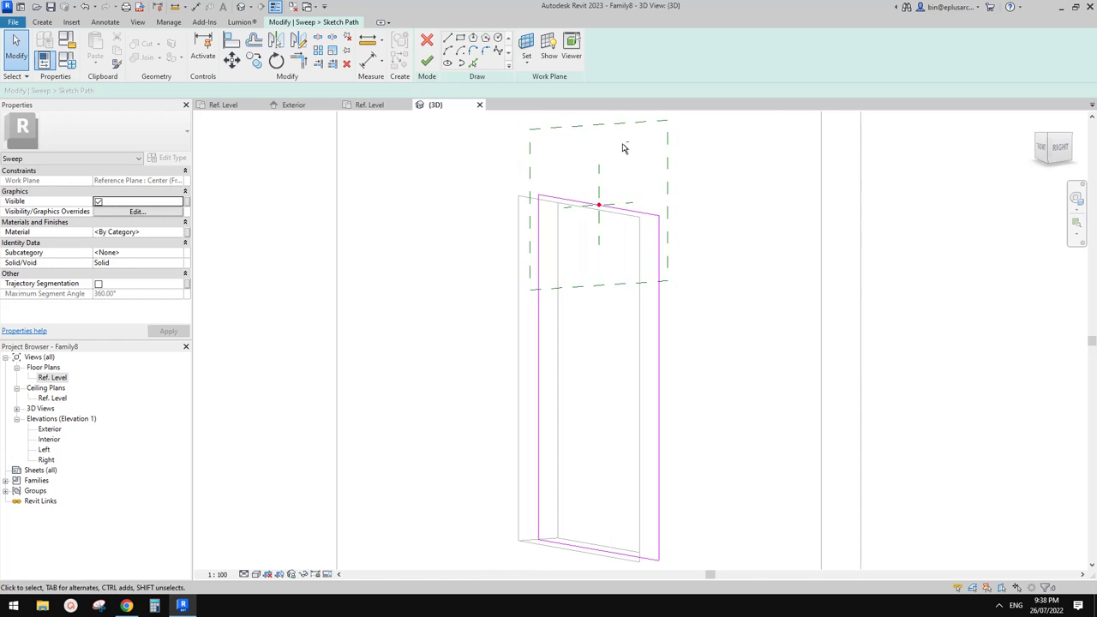
{"action": "middle_click_drag", "start_coordinate": [628, 264], "coordinate": [601, 252], "text": "shift"}
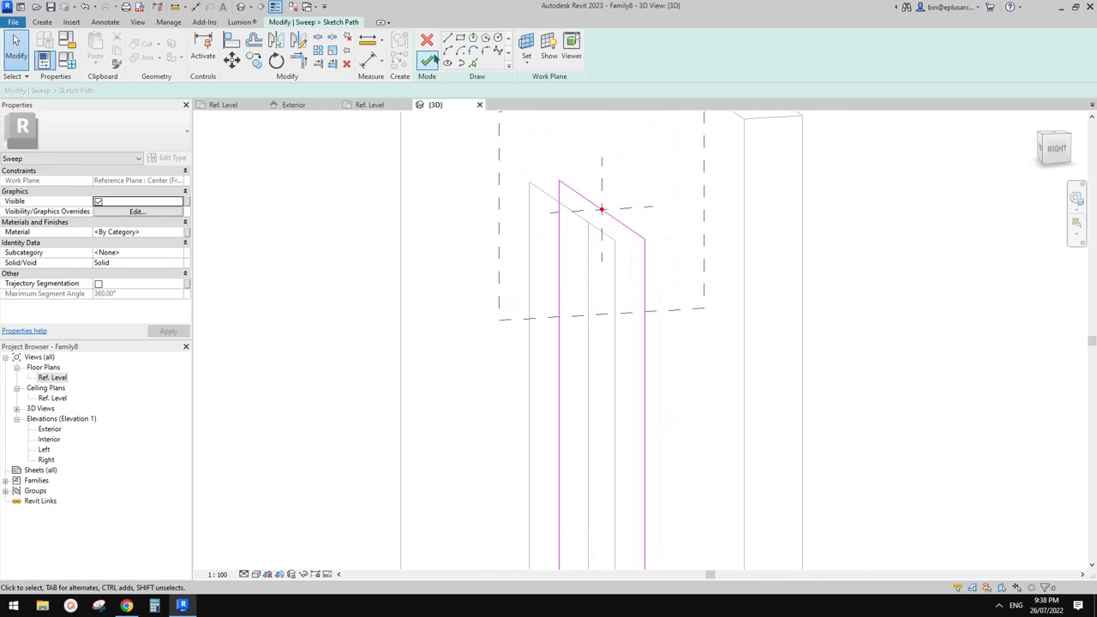
{"action": "left_click", "coordinate": [432, 58]}
- Choose Family9 as the sweep profile
{"action": "left_click", "coordinate": [647, 47]}
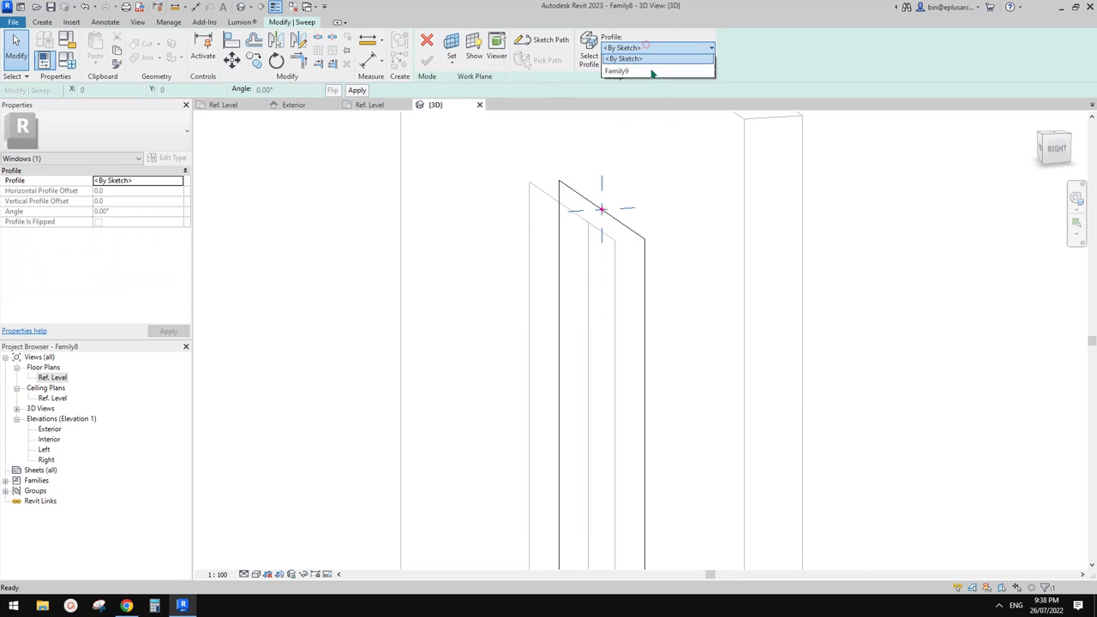
{"action": "left_click", "coordinate": [635, 74]}
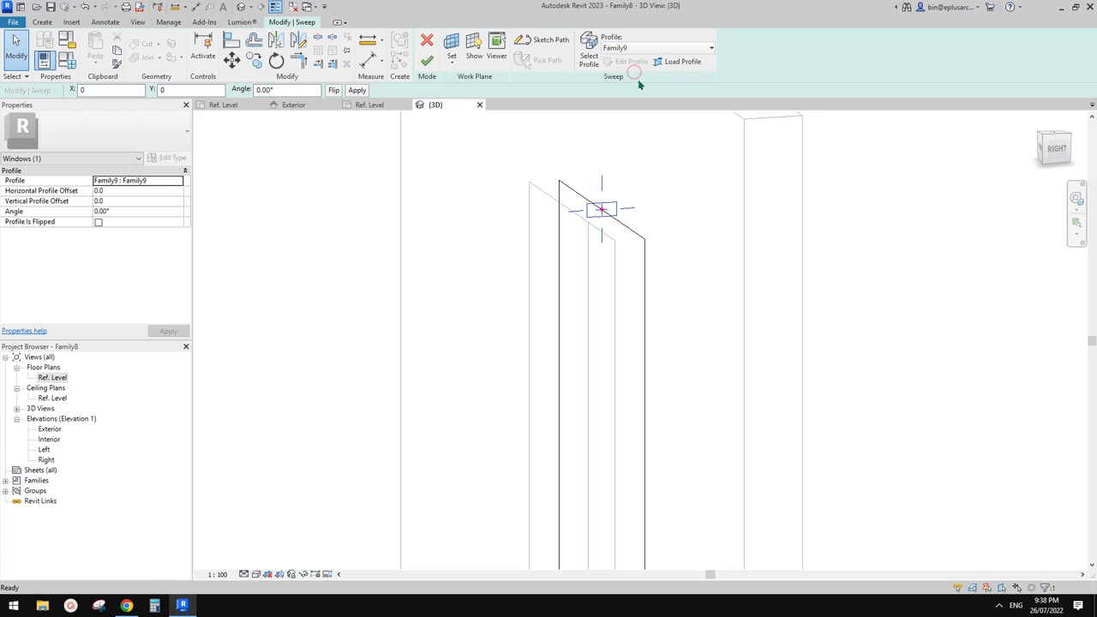
{"action": "mouse_move", "coordinate": [638, 157]}
{"action": "middle_mouse_down", "text": "shift"}
{"action": "mouse_move", "coordinate": [626, 200]}
{"action": "mouse_move", "coordinate": [585, 172]}
{"action": "middle_mouse_up", "text": "shift"}
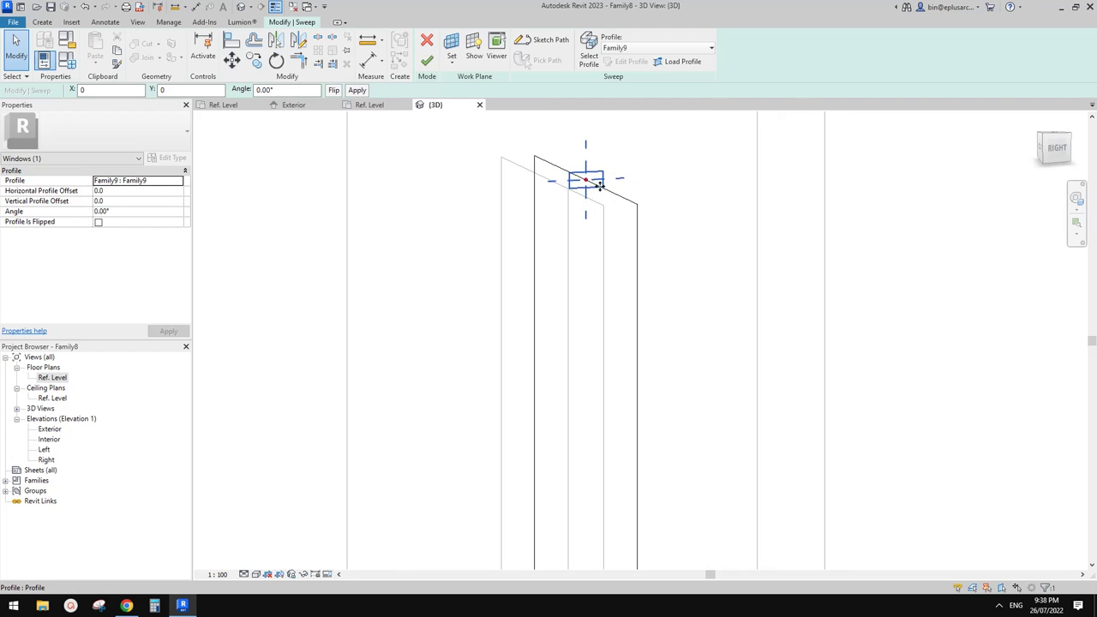
{"action": "mouse_move", "coordinate": [599, 186]}
{"action": "middle_mouse_down", "text": "shift"}
{"action": "mouse_move", "coordinate": [590, 178]}
{"action": "mouse_move", "coordinate": [589, 197]}
{"action": "middle_mouse_up", "text": "shift"}
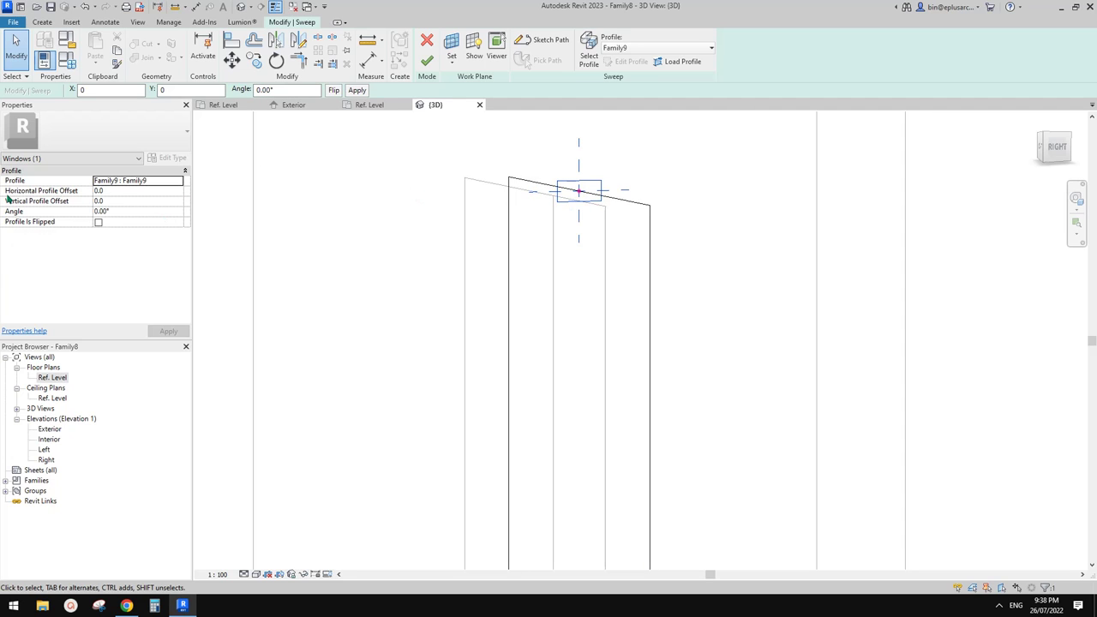
- Set the horizontal profile offset to -22.5 and finish the swept frame
{"action": "left_click", "coordinate": [127, 200]}
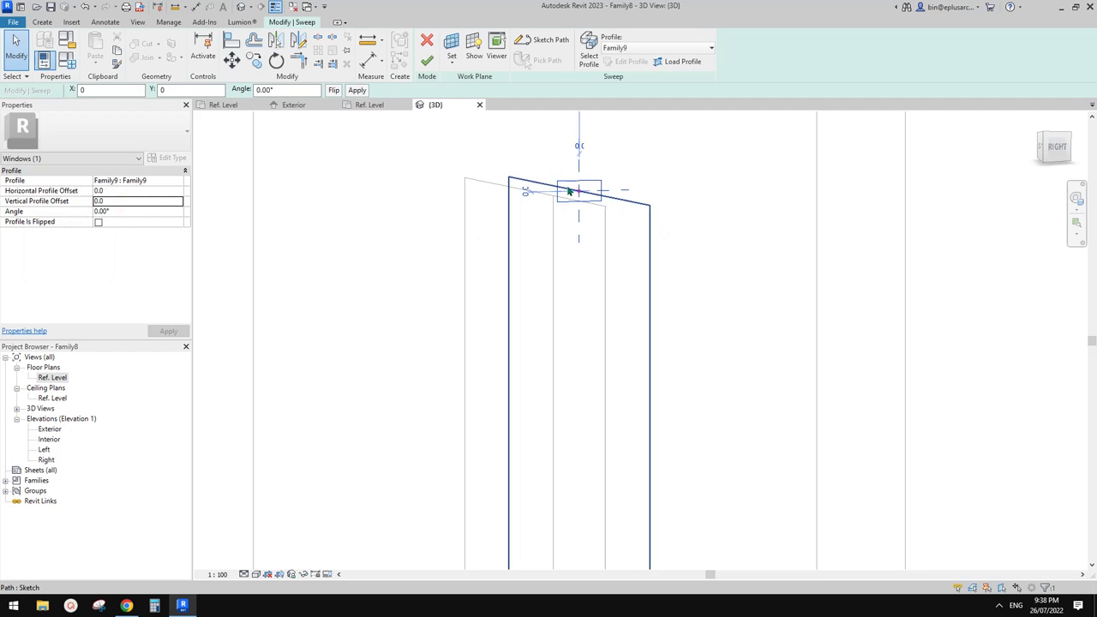
{"action": "double_click", "coordinate": [148, 201]}
{"action": "type", "text": "22.5"}
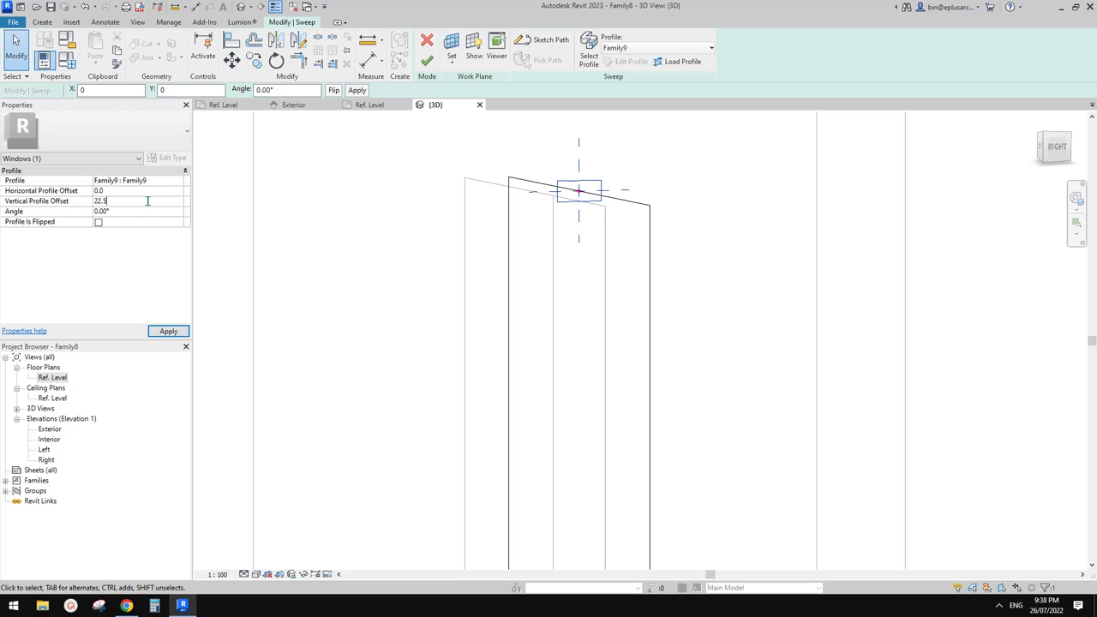
{"action": "left_click", "coordinate": [127, 203]}
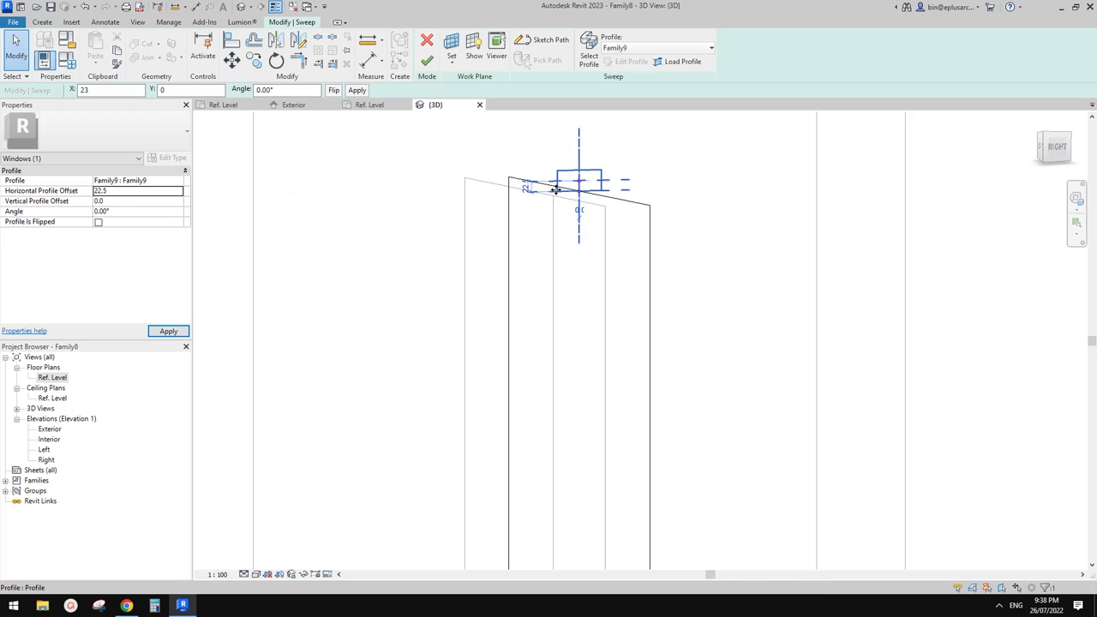
{"action": "left_click", "coordinate": [141, 195]}
{"action": "type", "text": "-22.5"}
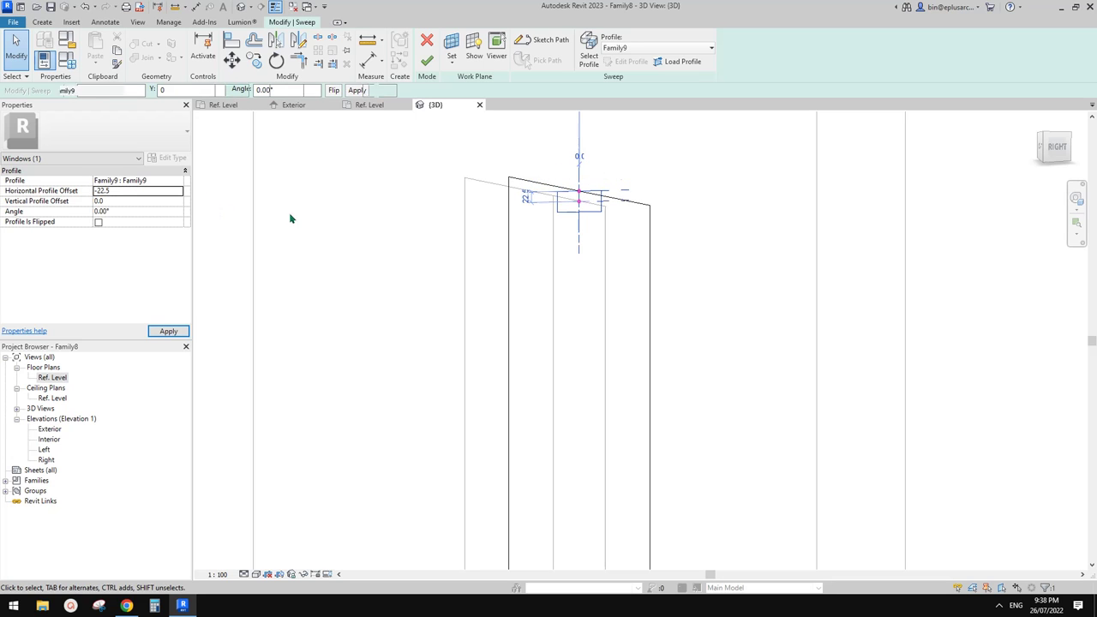
{"action": "mouse_move", "coordinate": [568, 245]}
{"action": "middle_mouse_down", "text": "shift"}
{"action": "mouse_move", "coordinate": [569, 221]}
{"action": "mouse_move", "coordinate": [534, 226]}
{"action": "mouse_move", "coordinate": [566, 232]}
{"action": "mouse_move", "coordinate": [587, 183]}
{"action": "mouse_move", "coordinate": [673, 177]}
{"action": "mouse_move", "coordinate": [571, 183]}
{"action": "mouse_move", "coordinate": [573, 167]}
{"action": "mouse_move", "coordinate": [573, 176]}
{"action": "middle_mouse_up", "text": "shift"}
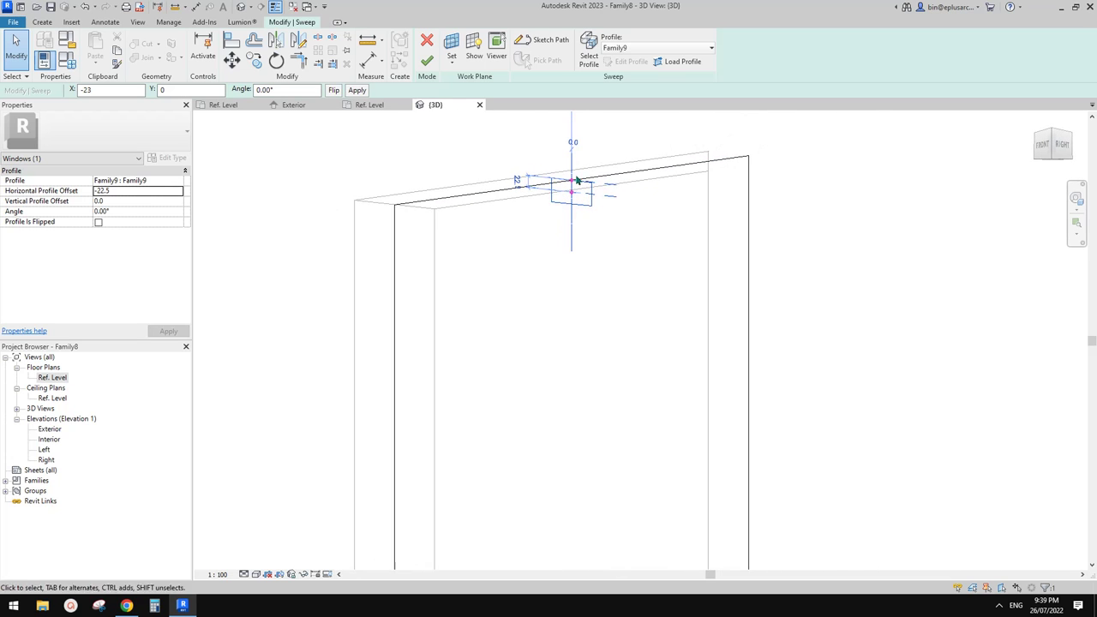
{"action": "mouse_move", "coordinate": [661, 160]}
{"action": "middle_mouse_down", "text": "shift"}
{"action": "mouse_move", "coordinate": [705, 184]}
{"action": "mouse_move", "coordinate": [566, 189]}
{"action": "middle_mouse_up", "text": "shift"}
{"action": "left_click", "coordinate": [427, 61]}
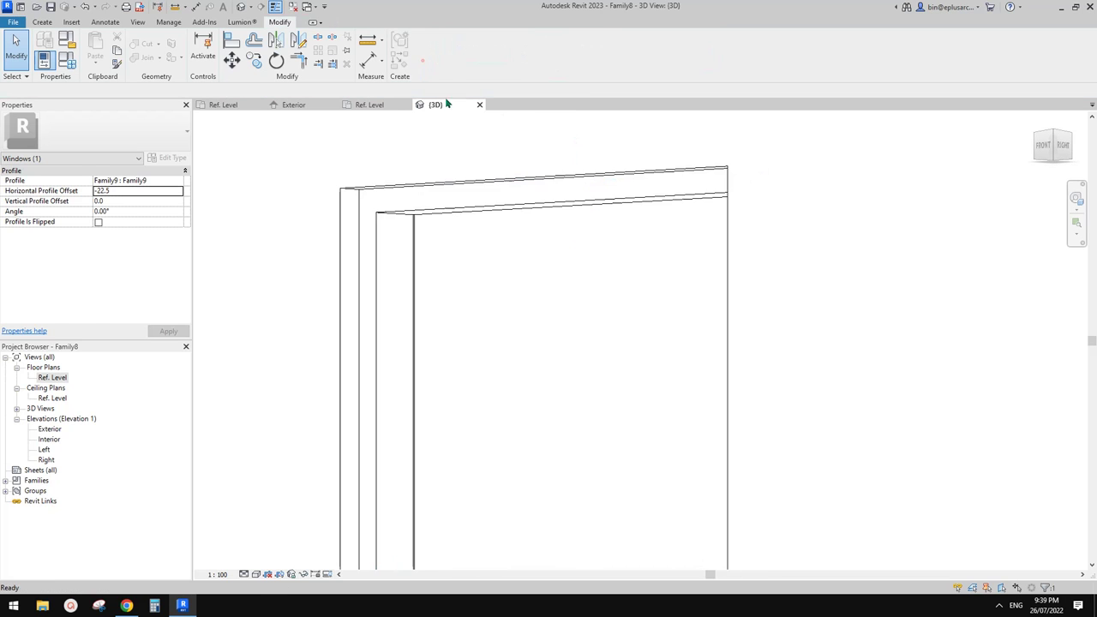
- Select the frame sweep and set its Vertical Profile Offset to 20.0 in the Ref. Level plan
{"action": "left_click", "coordinate": [539, 551]}
{"action": "mouse_move", "coordinate": [539, 551]}
{"action": "middle_mouse_down", "text": "shift"}
{"action": "mouse_move", "coordinate": [629, 228]}
{"action": "mouse_move", "coordinate": [727, 326]}
{"action": "mouse_move", "coordinate": [827, 348]}
{"action": "mouse_move", "coordinate": [737, 408]}
{"action": "mouse_move", "coordinate": [813, 386]}
{"action": "mouse_move", "coordinate": [748, 405]}
{"action": "mouse_move", "coordinate": [605, 417]}
{"action": "mouse_move", "coordinate": [595, 354]}
{"action": "mouse_move", "coordinate": [488, 443]}
{"action": "mouse_move", "coordinate": [514, 443]}
{"action": "mouse_move", "coordinate": [560, 385]}
{"action": "mouse_move", "coordinate": [178, 346]}
{"action": "middle_mouse_up", "text": "shift"}
{"action": "left_click", "coordinate": [618, 360]}
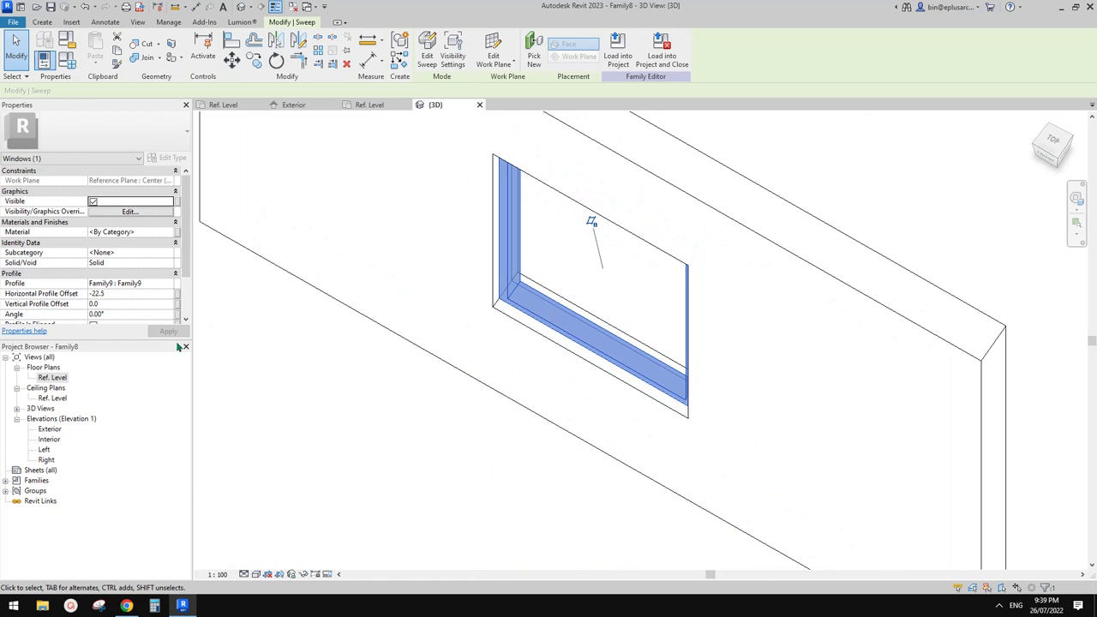
{"action": "double_click", "coordinate": [54, 378]}
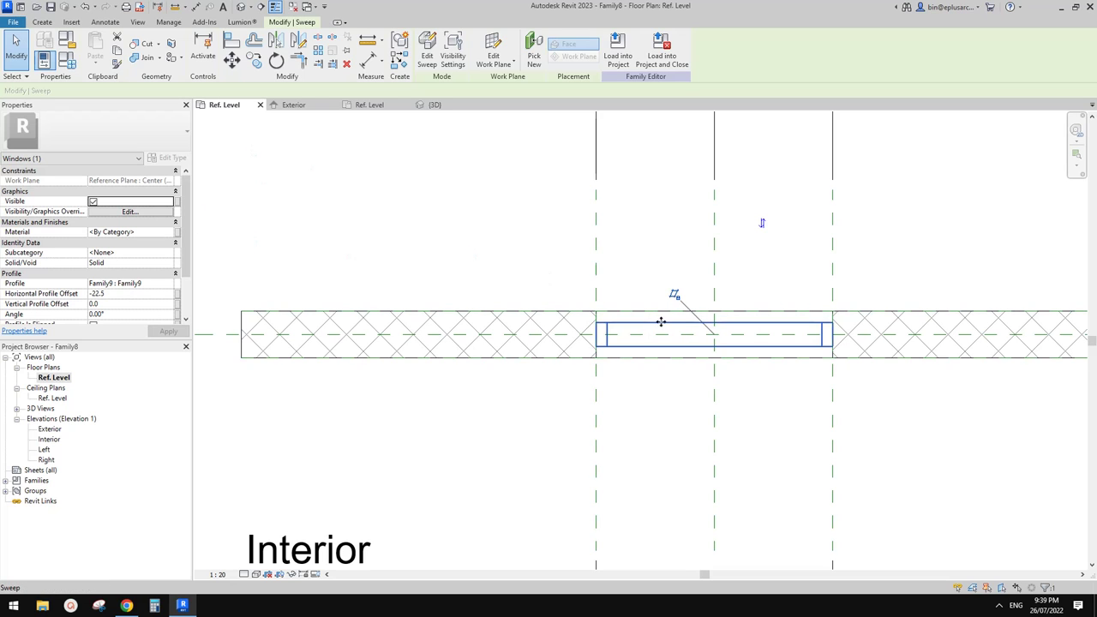
{"action": "scroll", "coordinate": [120, 285], "scroll_direction": "down", "scroll_amount": 2}
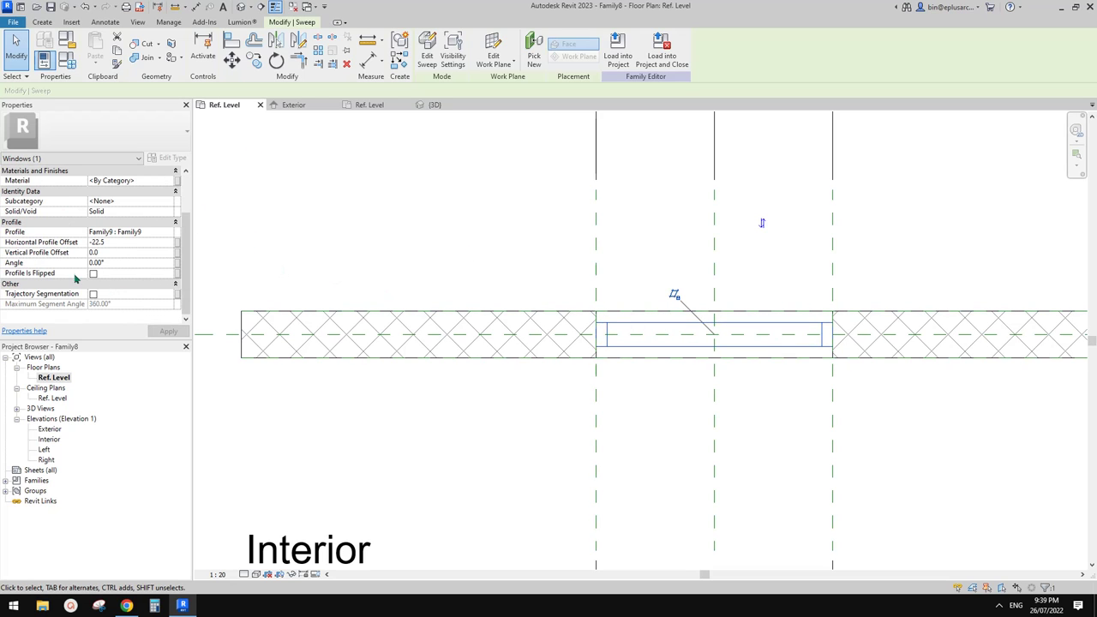
{"action": "left_click", "coordinate": [117, 255]}
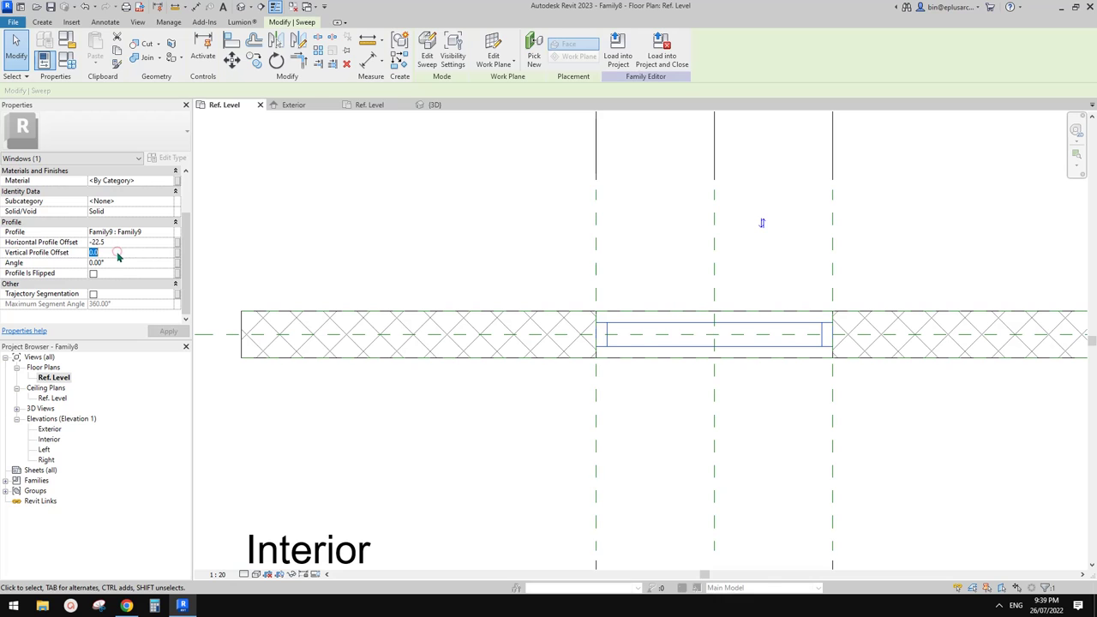
{"action": "type", "text": "20"}
{"action": "key", "text": "Return"}
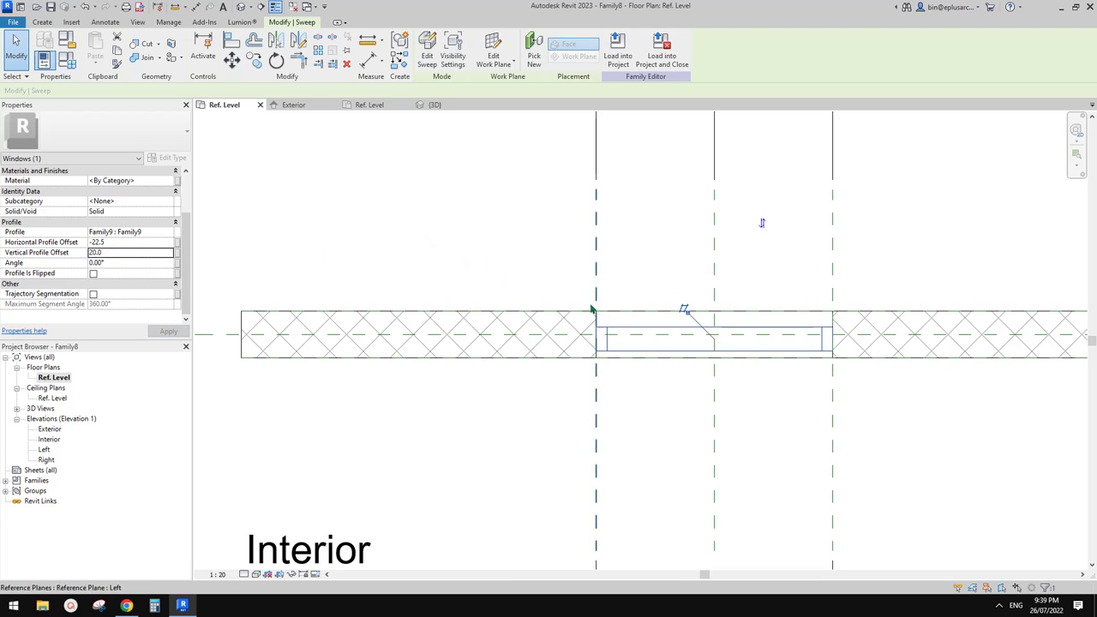
- Reset the sweep's vertical profile offset to 0
{"action": "left_click", "coordinate": [129, 253]}
{"action": "type", "text": "0"}
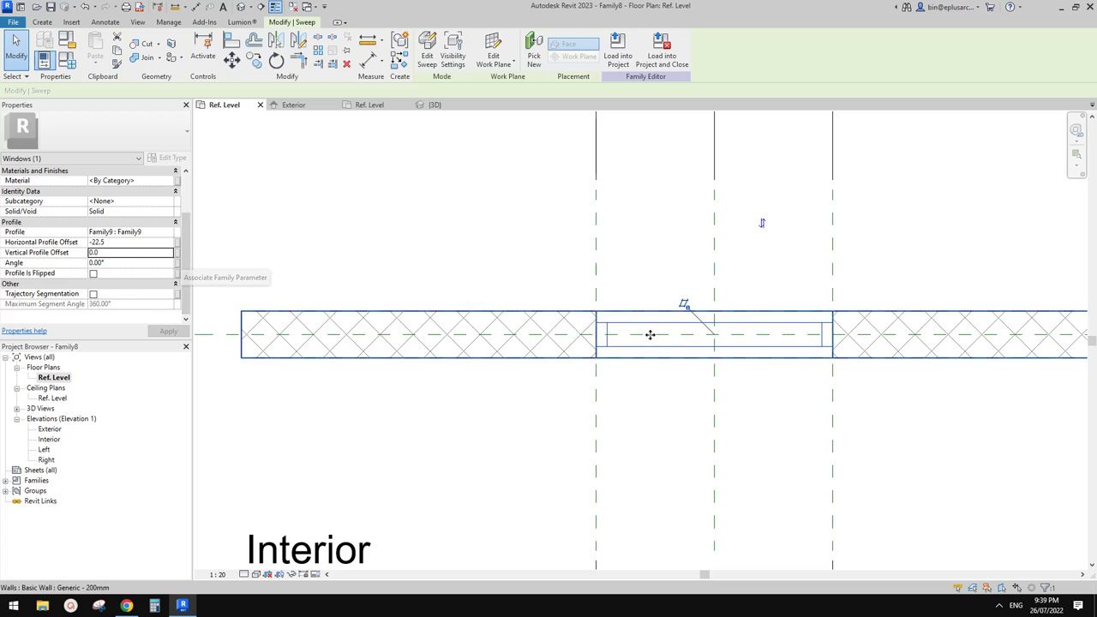
{"action": "left_click", "coordinate": [623, 261]}
- Orbit the window in the 3D view, then switch to the Chrome reference images
{"action": "scroll", "coordinate": [668, 227], "scroll_direction": "up", "scroll_amount": 2}
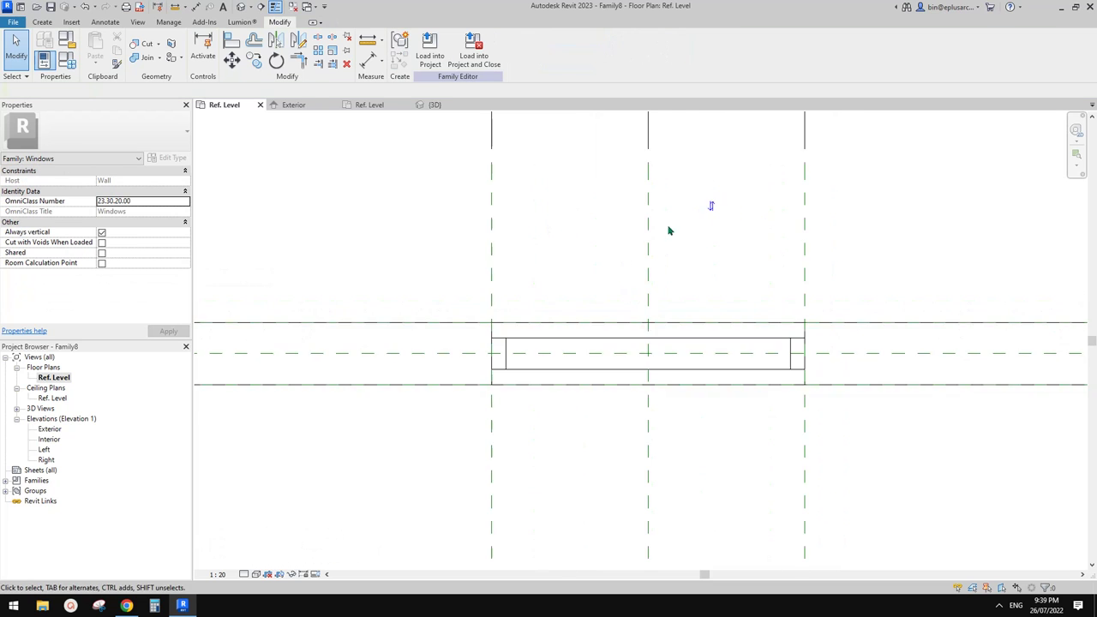
{"action": "left_click", "coordinate": [241, 6]}
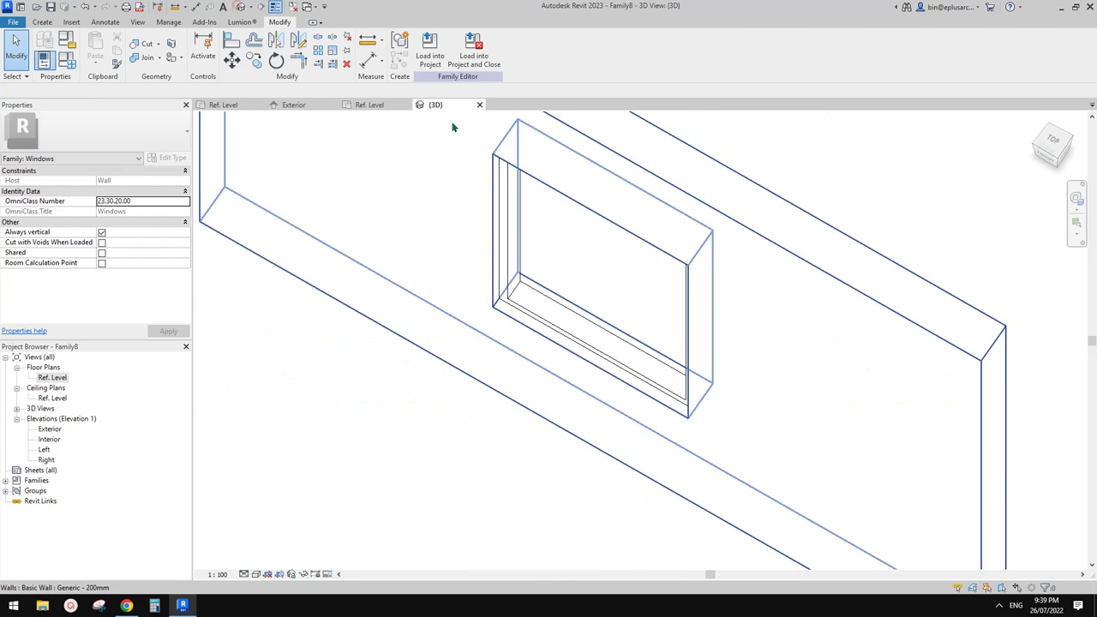
{"action": "scroll", "coordinate": [695, 274], "scroll_direction": "up", "scroll_amount": 3}
{"action": "middle_click_drag", "start_coordinate": [695, 274], "coordinate": [619, 272], "text": "shift"}
{"action": "scroll", "coordinate": [619, 271], "scroll_direction": "down", "scroll_amount": 3}
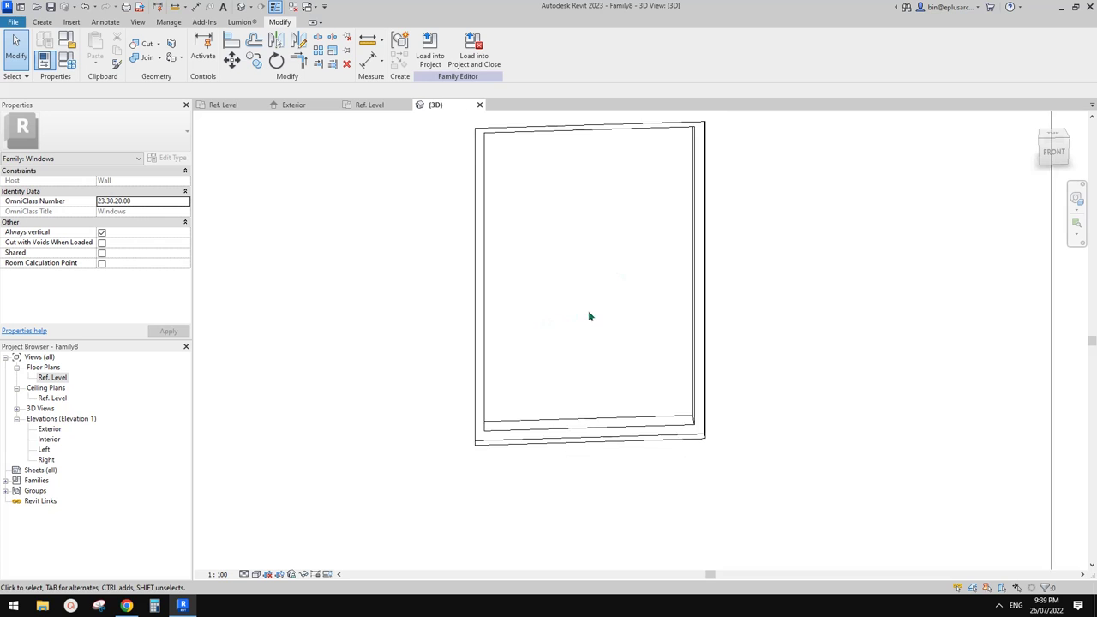
{"action": "mouse_move", "coordinate": [590, 314]}
{"action": "middle_mouse_down", "text": "shift"}
{"action": "mouse_move", "coordinate": [534, 289]}
{"action": "mouse_move", "coordinate": [398, 418]}
{"action": "middle_mouse_up", "text": "shift"}
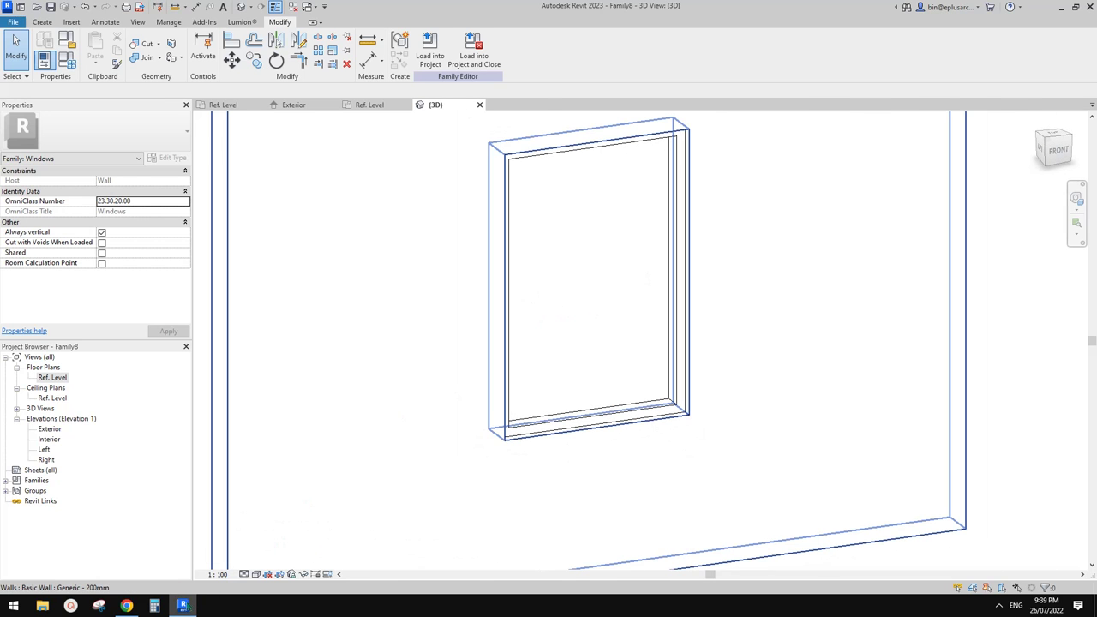
{"action": "key", "text": "alt+Tab"}
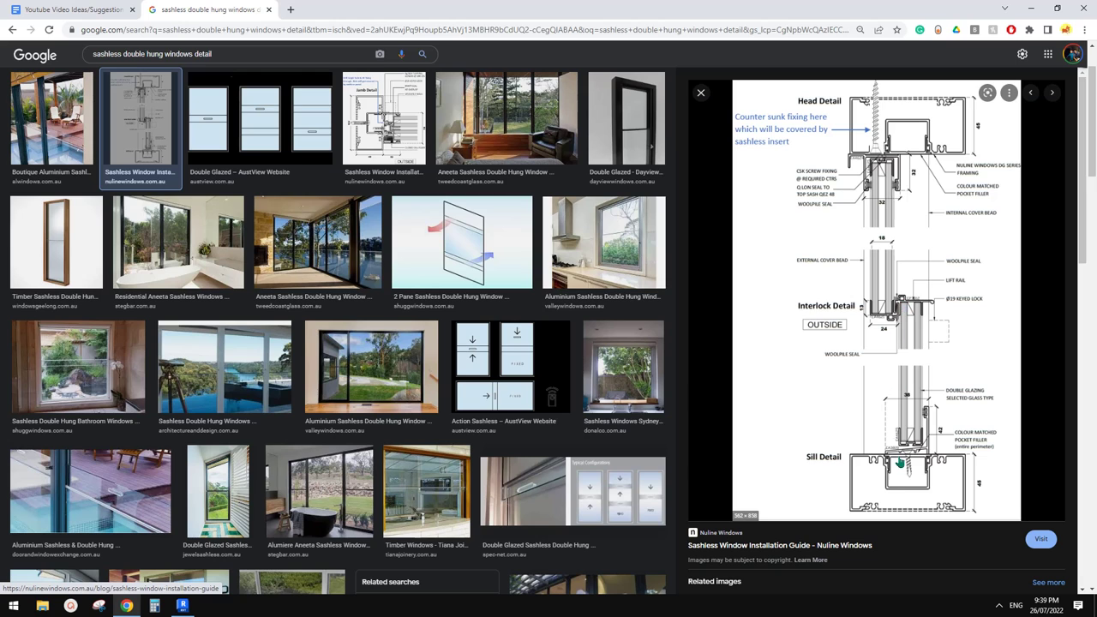
- Orbit the wall in Revit's 3D view, then switch back to the Nuline sashless window drawing
{"action": "left_click", "coordinate": [181, 605]}
{"action": "scroll", "coordinate": [579, 426], "scroll_direction": "down", "scroll_amount": 4}
{"action": "mouse_move", "coordinate": [590, 413]}
{"action": "middle_mouse_down", "text": "shift"}
{"action": "mouse_move", "coordinate": [632, 420]}
{"action": "mouse_move", "coordinate": [641, 453]}
{"action": "mouse_move", "coordinate": [631, 417]}
{"action": "middle_mouse_up", "text": "shift"}
{"action": "scroll", "coordinate": [642, 453], "scroll_direction": "up", "scroll_amount": 3}
{"action": "key", "text": "alt+Tab"}
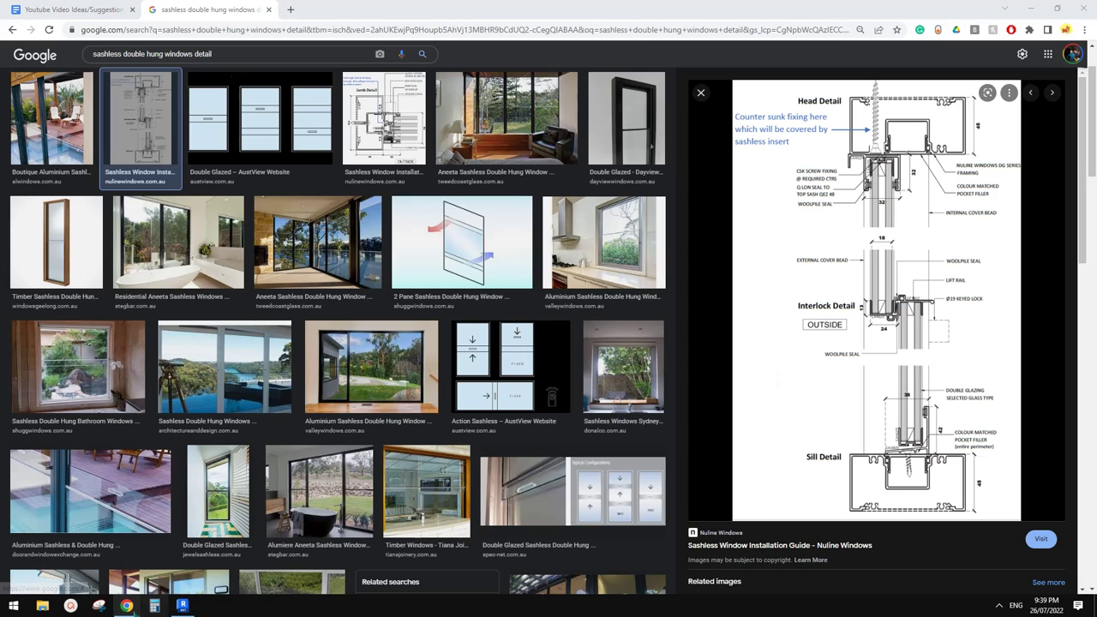
- Open the window's Exterior elevation view
{"action": "left_click", "coordinate": [182, 606]}
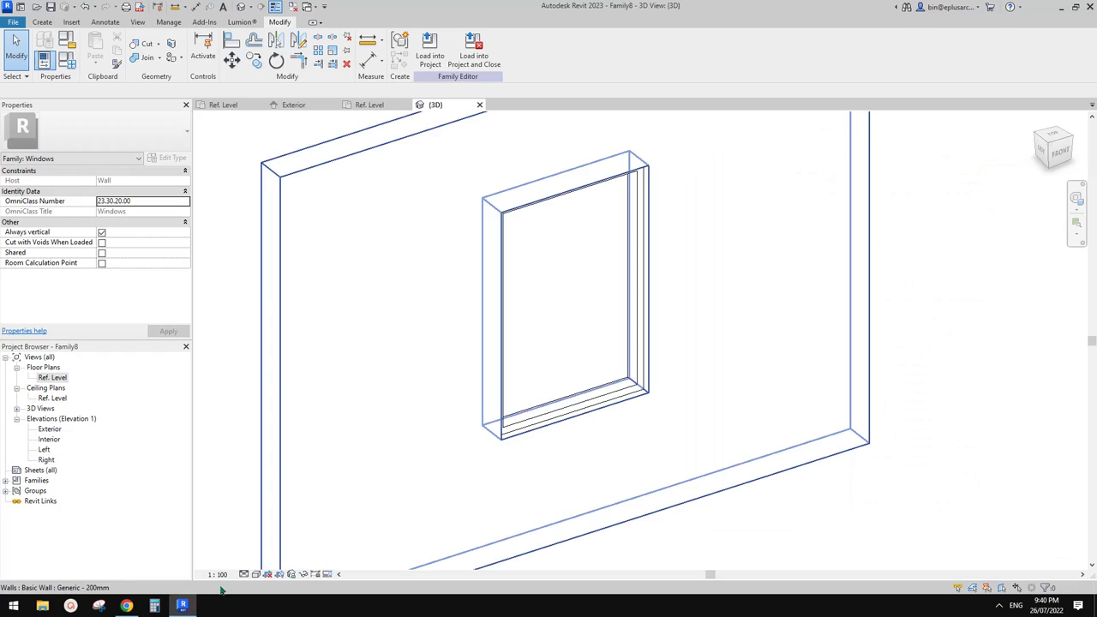
{"action": "middle_click_drag", "start_coordinate": [446, 360], "coordinate": [399, 372], "text": "shift"}
{"action": "left_click", "coordinate": [50, 429]}
{"action": "double_click", "coordinate": [49, 428]}
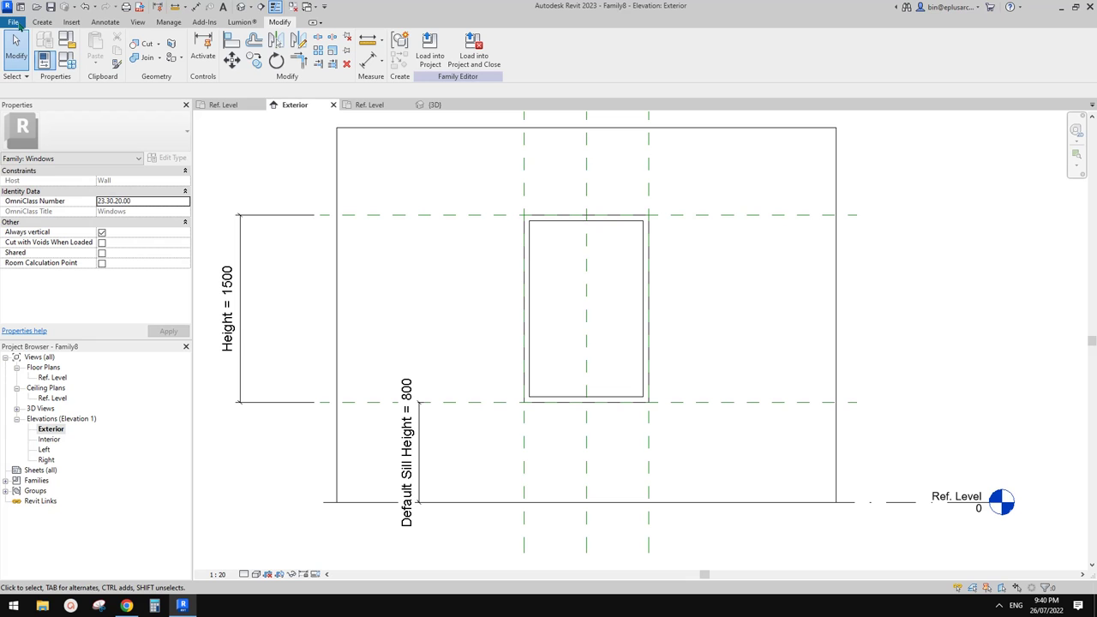
- Create a new family from the Metric Generic Model.rft template
{"action": "left_click", "coordinate": [19, 27]}
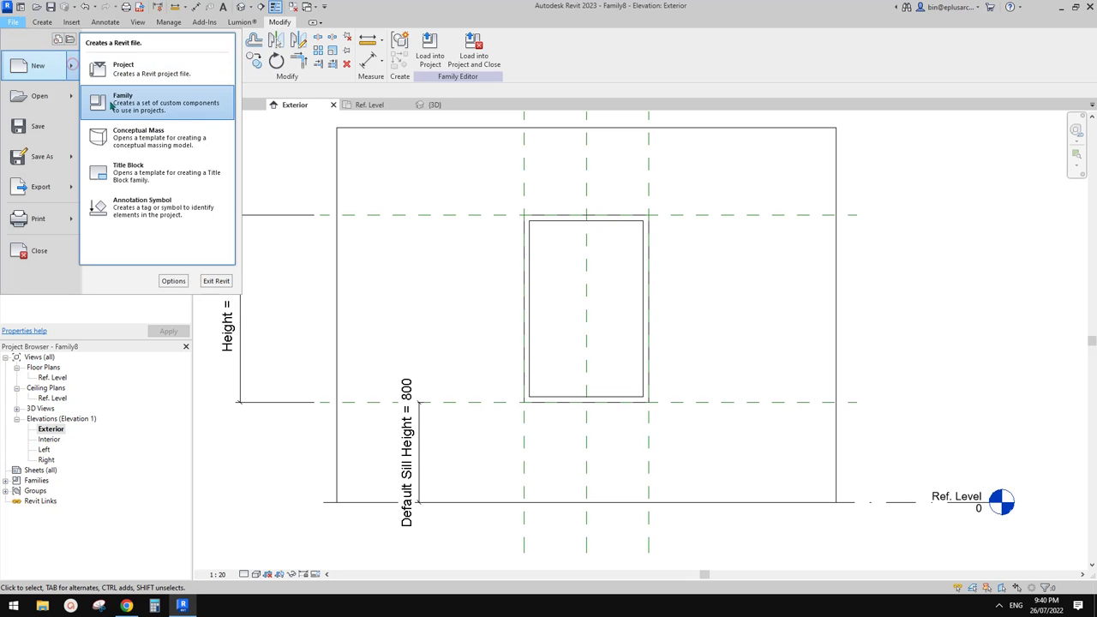
{"action": "left_click", "coordinate": [154, 101]}
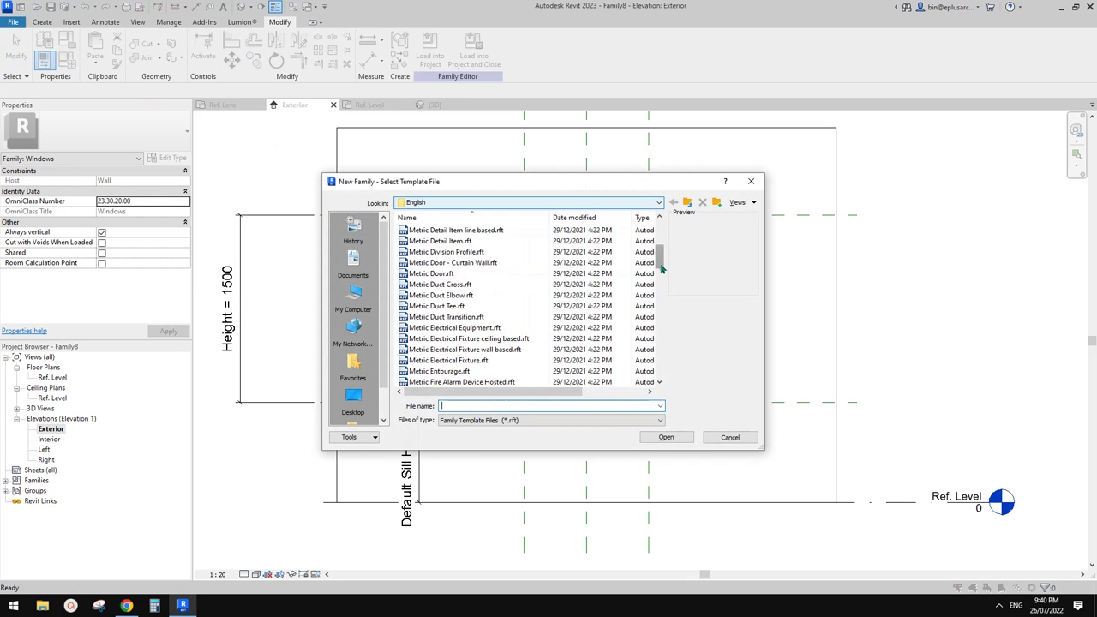
{"action": "scroll", "coordinate": [660, 292], "scroll_direction": "down", "scroll_amount": 8}
{"action": "left_click_drag", "start_coordinate": [660, 292], "coordinate": [661, 289]}
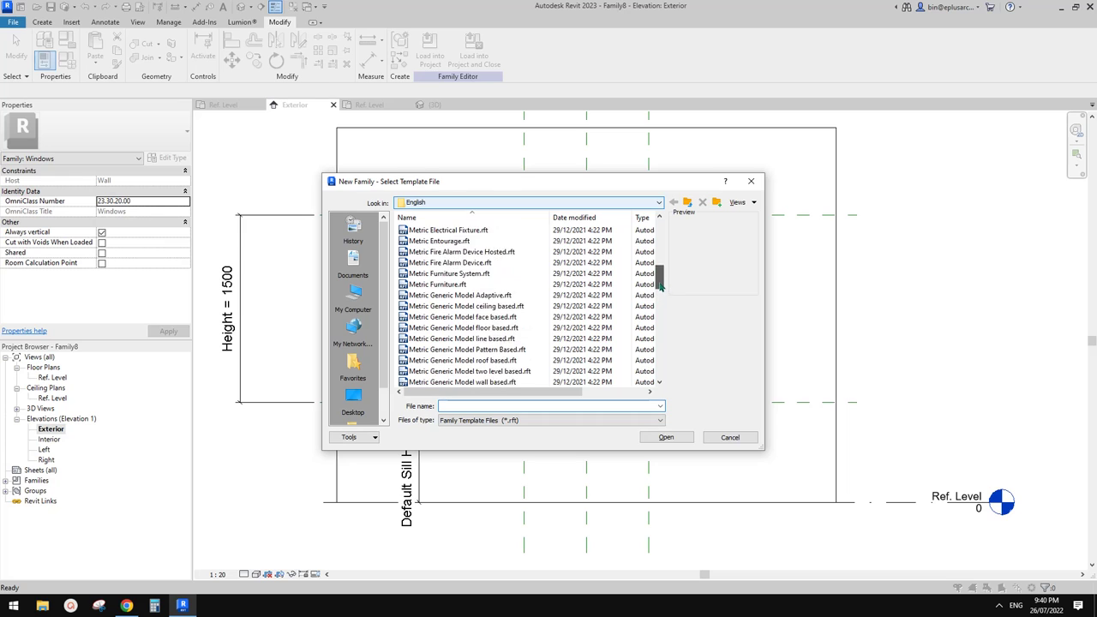
{"action": "scroll", "coordinate": [662, 288], "scroll_direction": "down", "scroll_amount": 2}
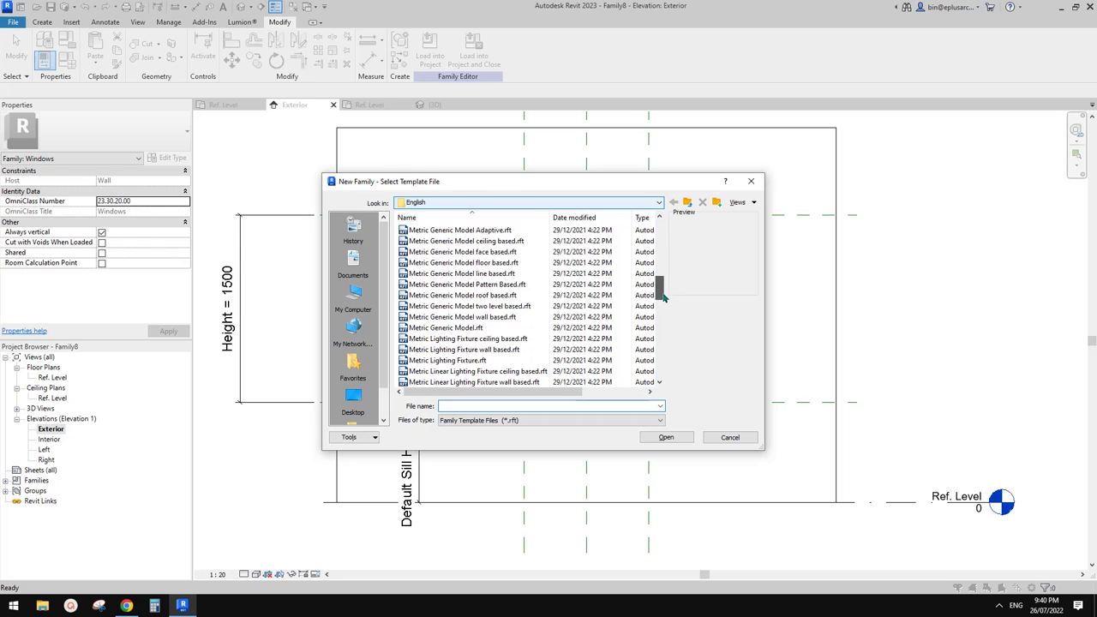
{"action": "left_click", "coordinate": [467, 318]}
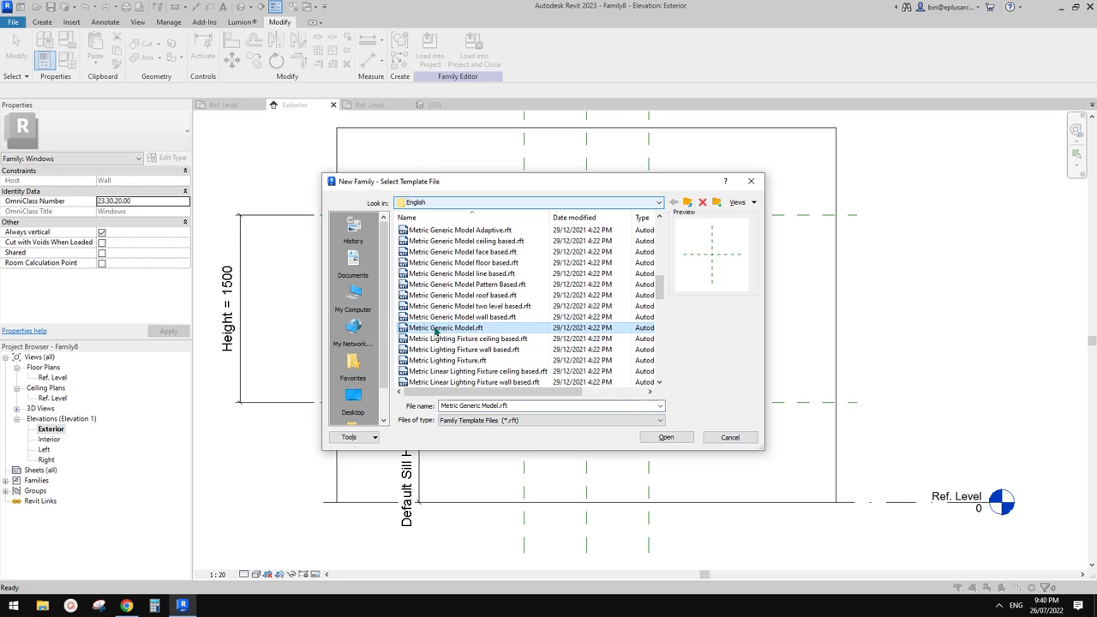
{"action": "left_click", "coordinate": [666, 437]}
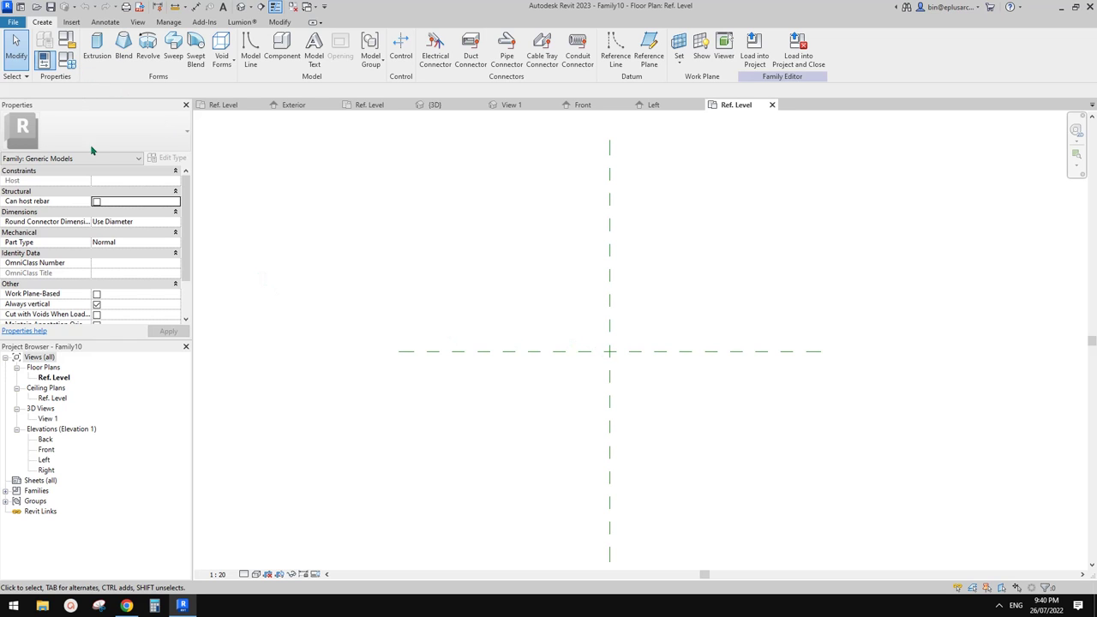
- Set the family category to Windows
{"action": "left_click", "coordinate": [66, 67]}
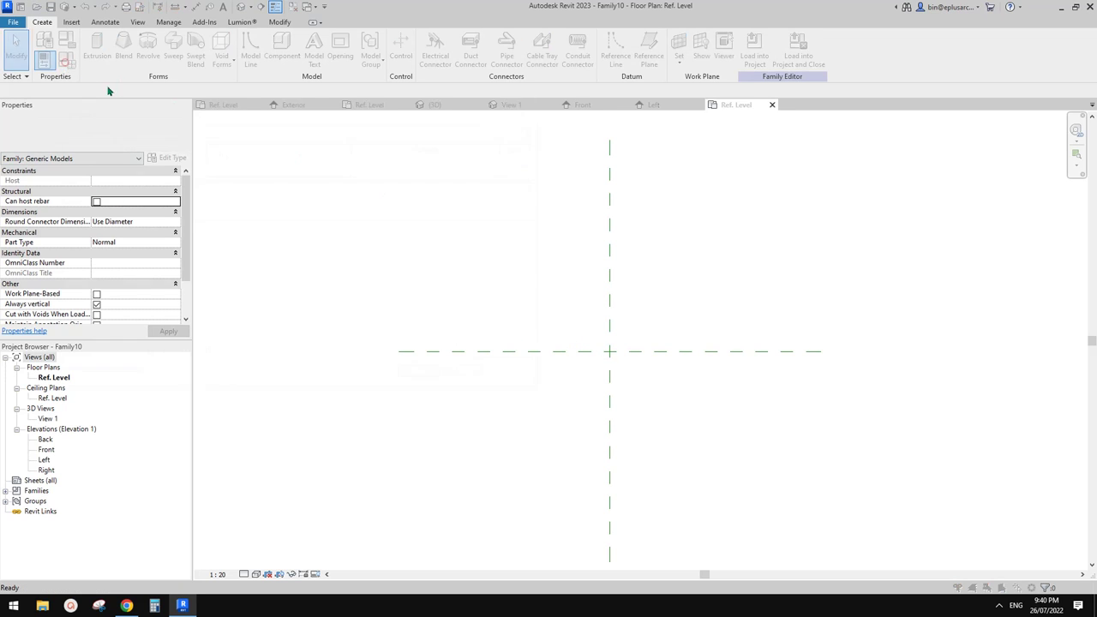
{"action": "key", "text": "Escape"}
{"action": "left_click", "coordinate": [65, 39]}
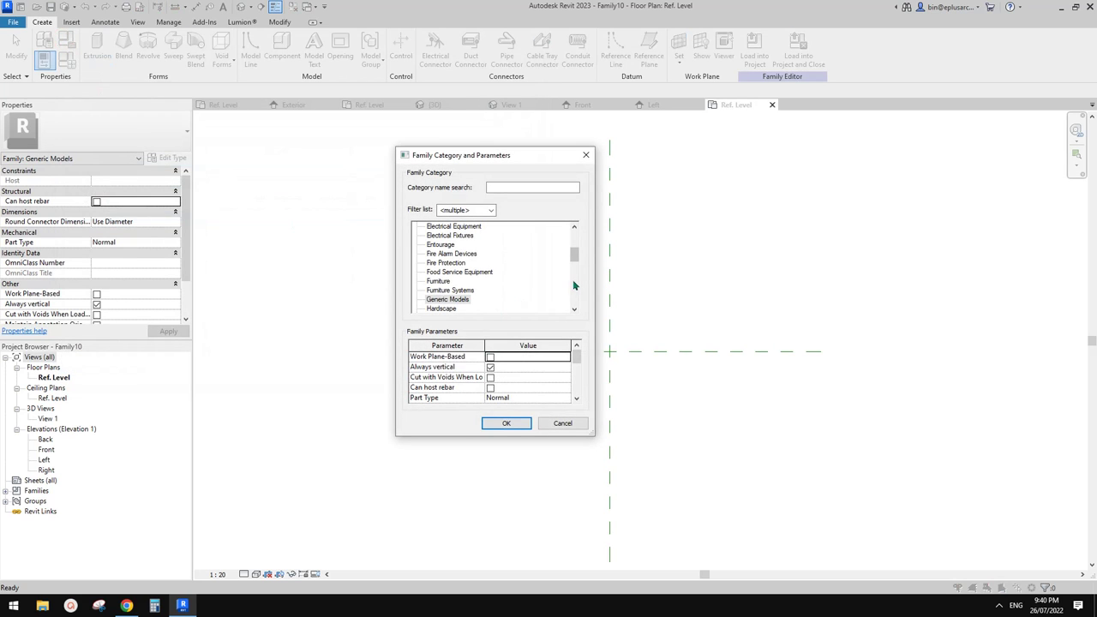
{"action": "left_click", "coordinate": [573, 286]}
{"action": "left_click", "coordinate": [574, 296]}
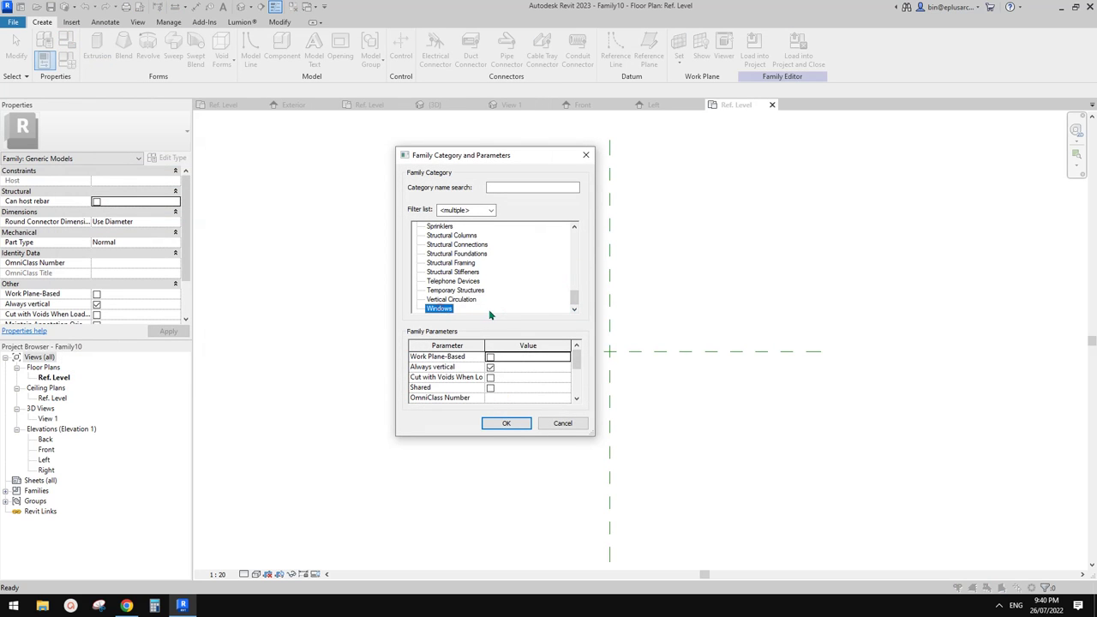
{"action": "left_click", "coordinate": [507, 424]}
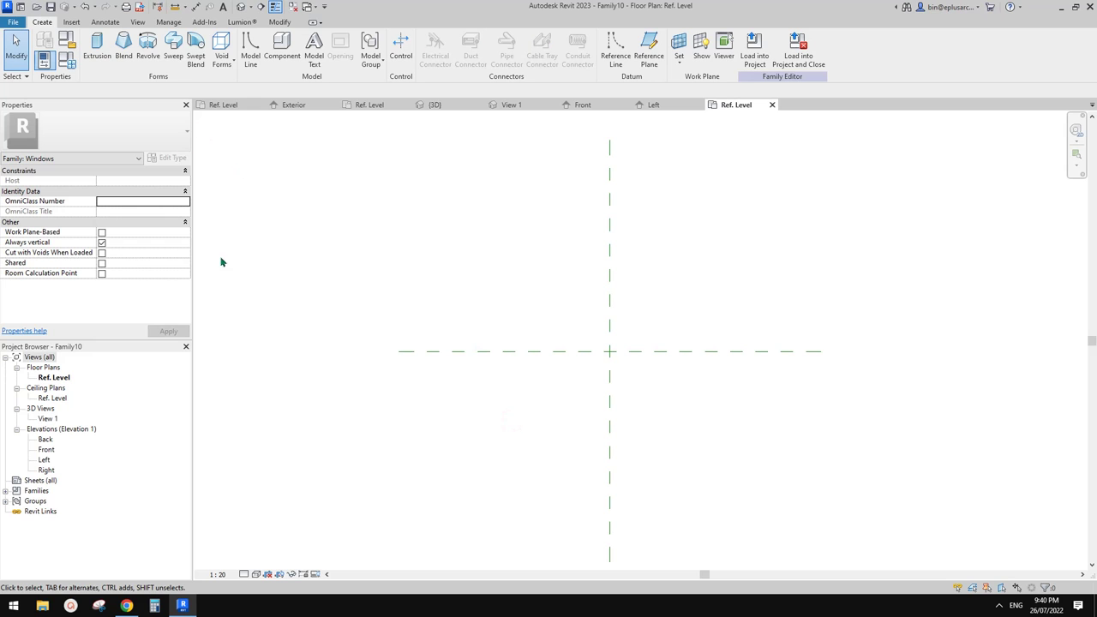
- Review the Frame/Mullion, Glass and Sill/Head subcategories in Object Styles
{"action": "left_click", "coordinate": [67, 60]}
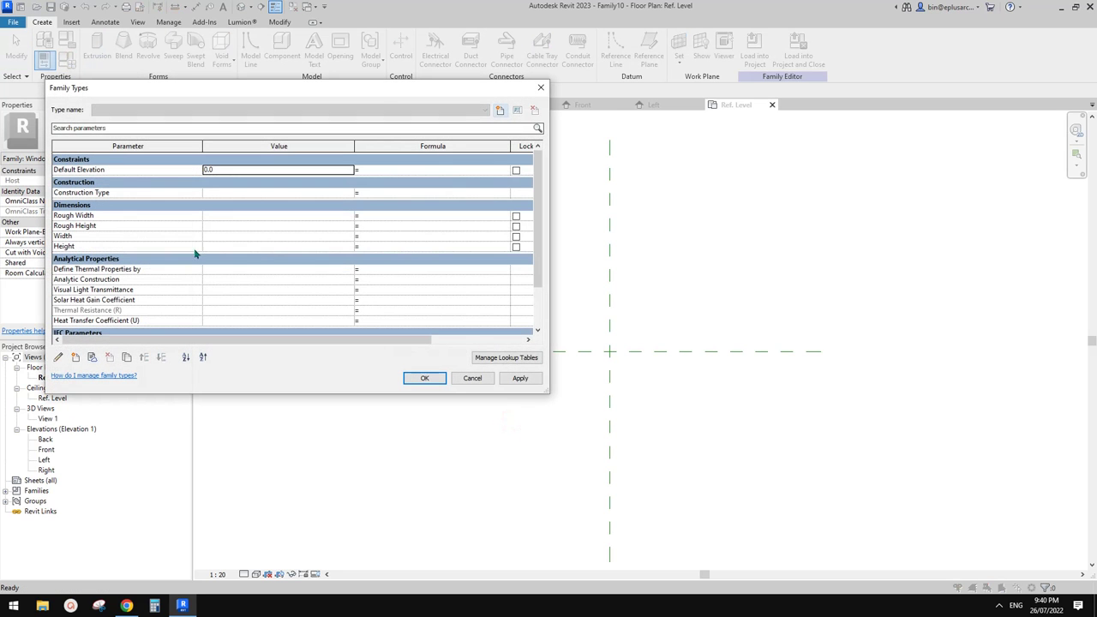
{"action": "key", "text": "Escape"}
{"action": "left_click", "coordinate": [67, 40]}
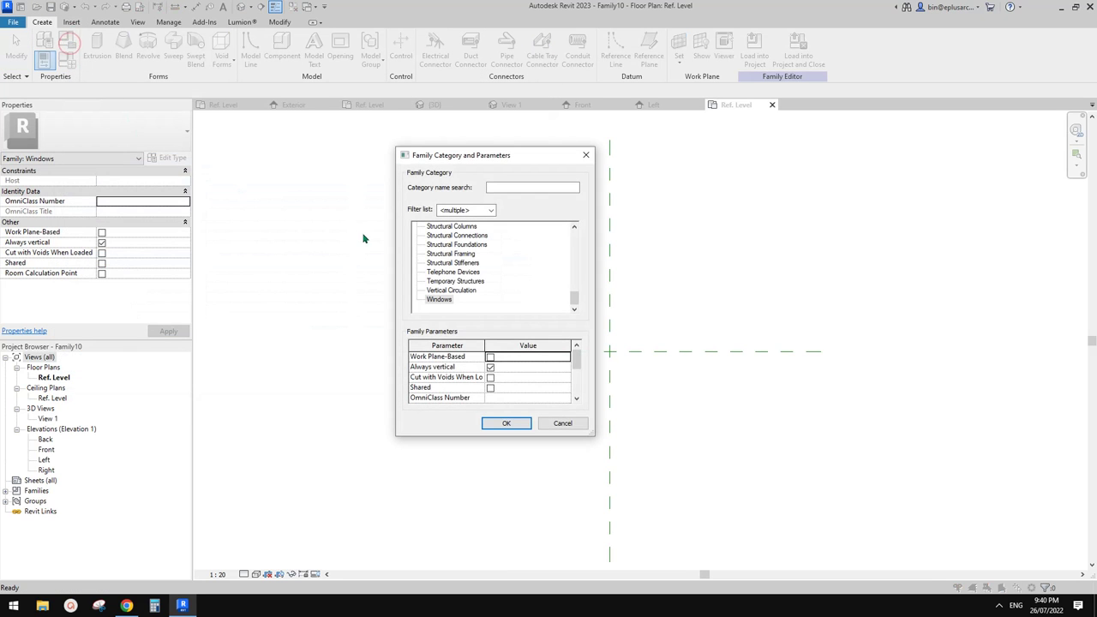
{"action": "key", "text": "Escape"}
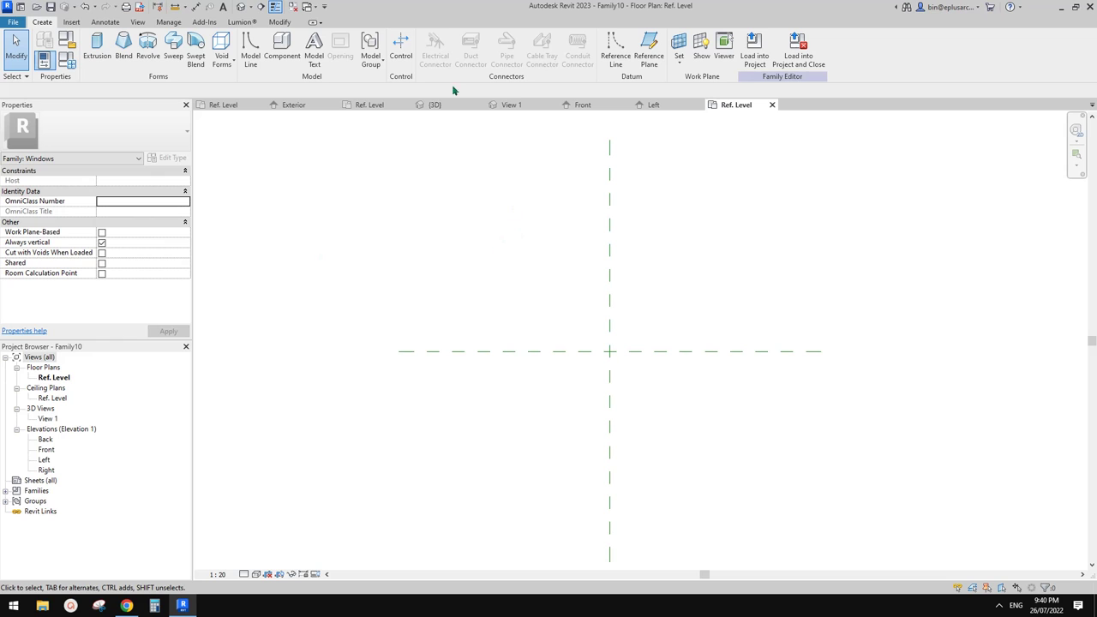
{"action": "left_click", "coordinate": [169, 21]}
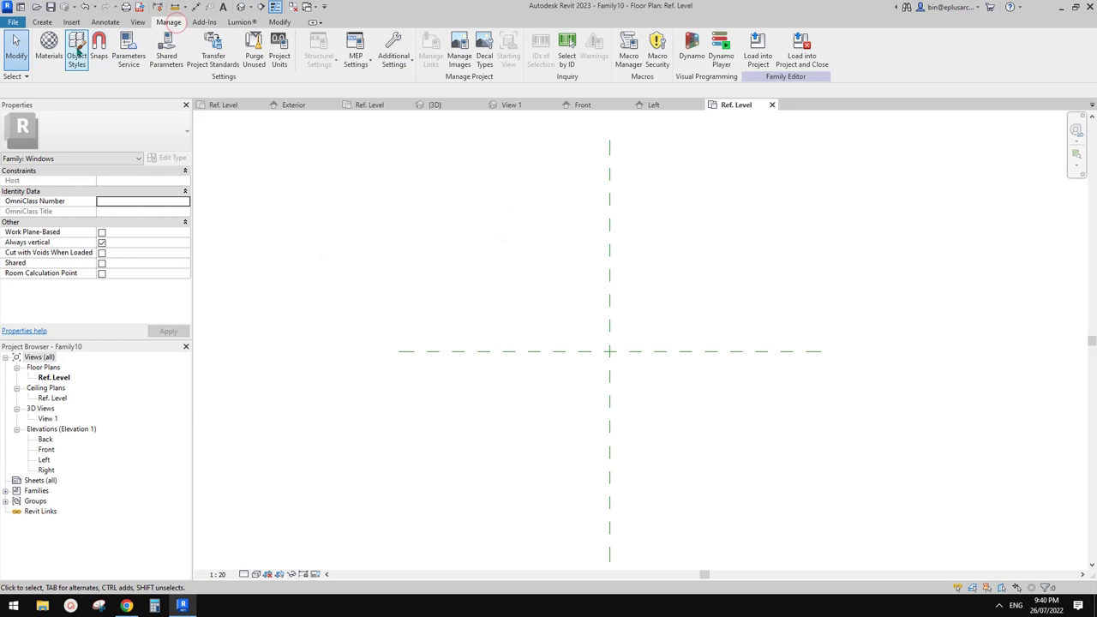
{"action": "left_click", "coordinate": [76, 47]}
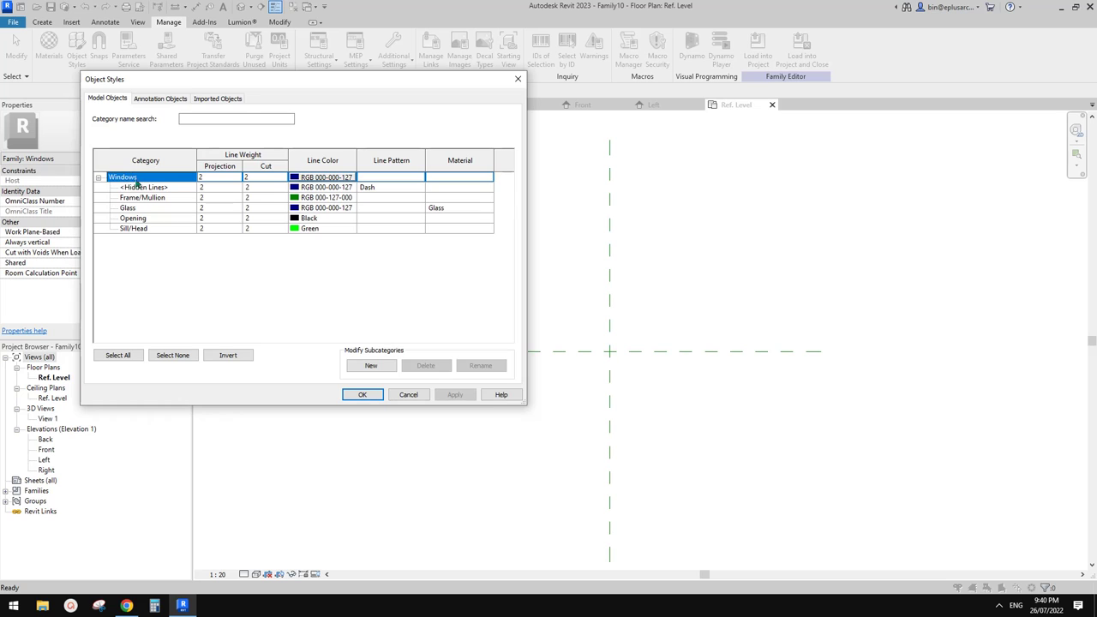
{"action": "key", "text": "Escape"}
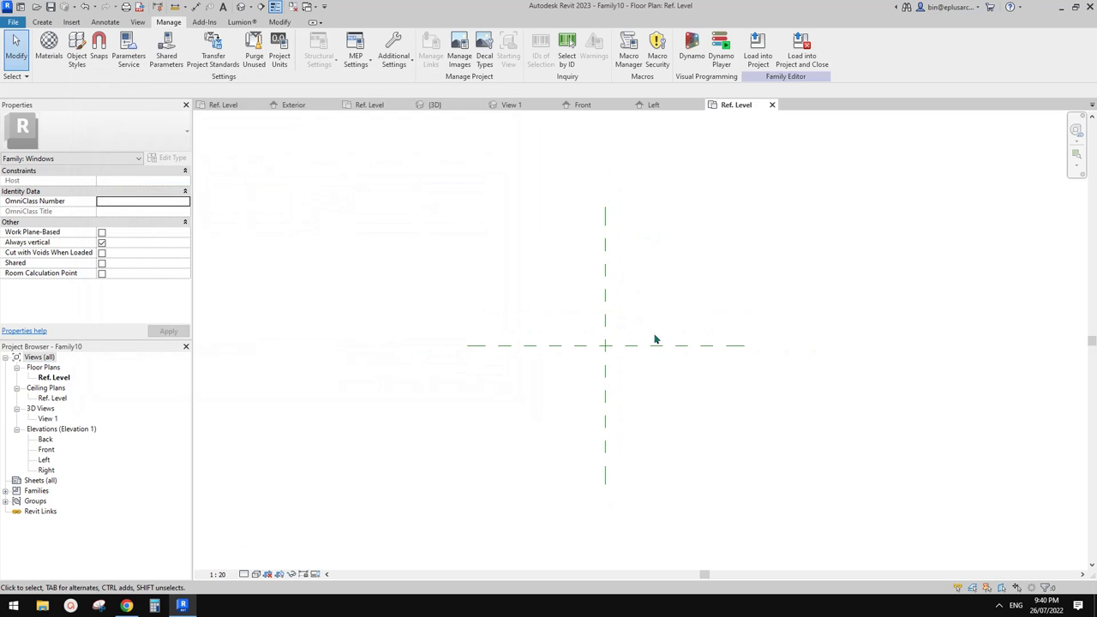
- Draw left and right vertical reference planes in the Front elevation
{"action": "double_click", "coordinate": [45, 449]}
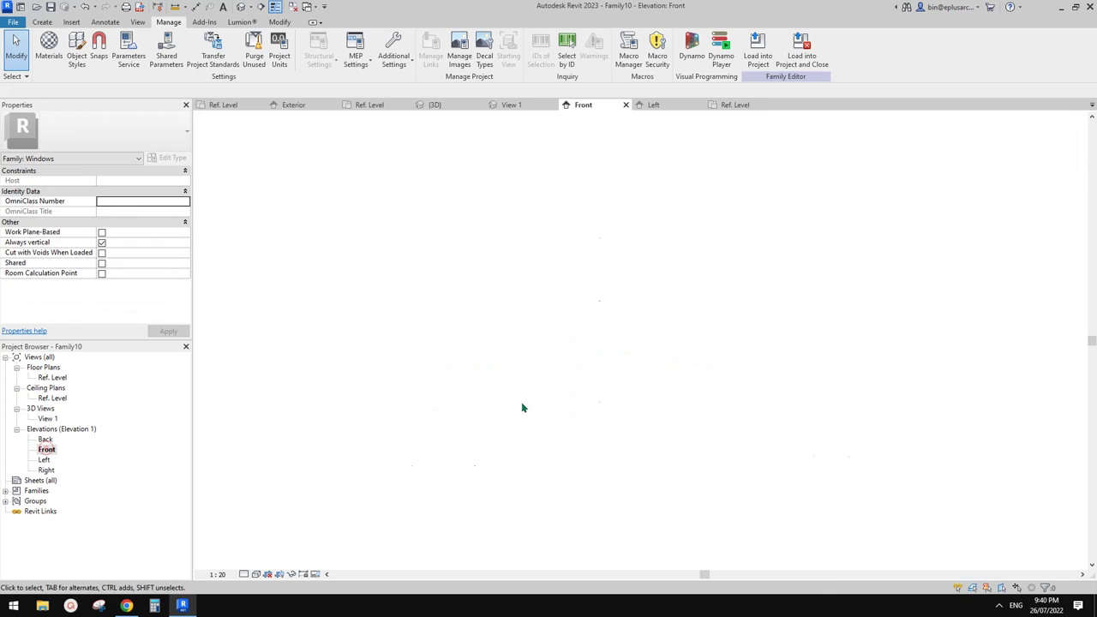
{"action": "key", "text": "r"}
{"action": "key", "text": "p"}
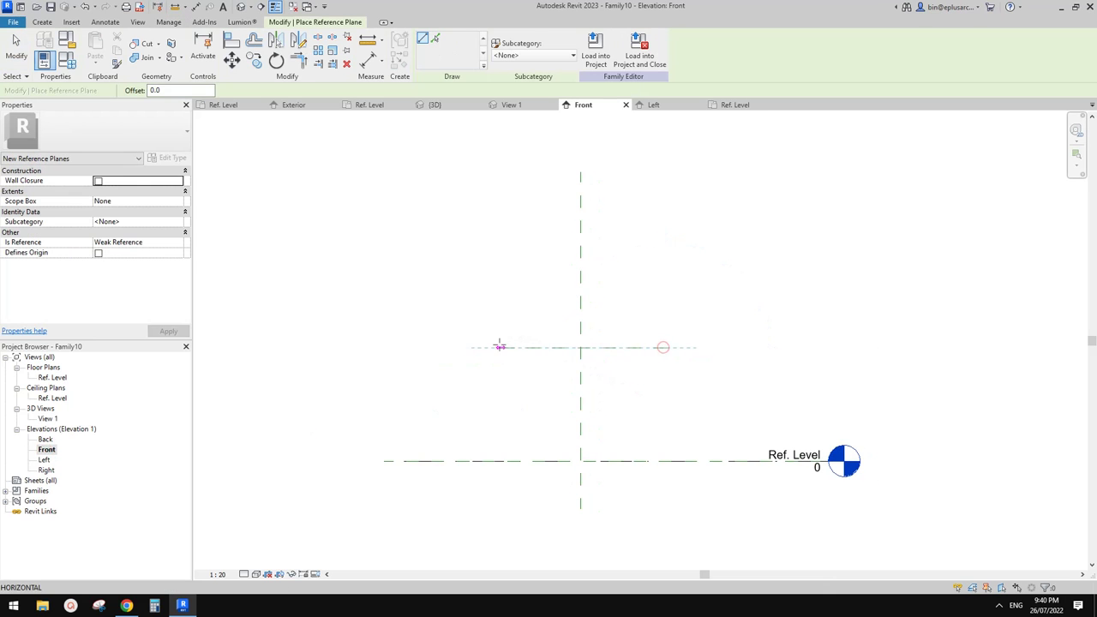
{"action": "left_click", "coordinate": [525, 297]}
{"action": "left_click", "coordinate": [517, 485]}
{"action": "left_click", "coordinate": [631, 485]}
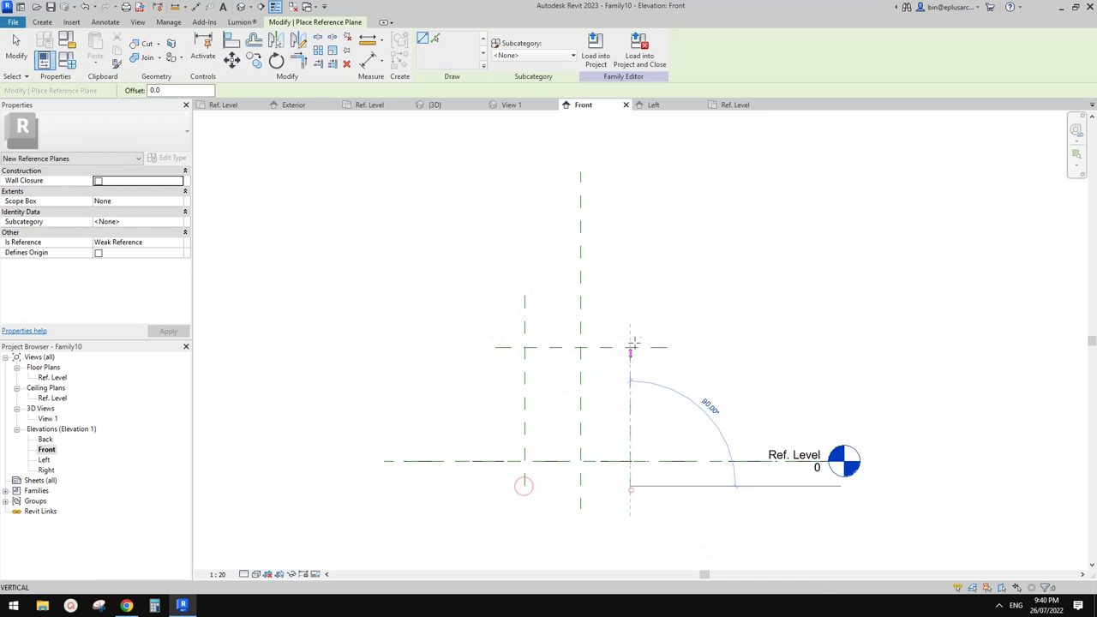
{"action": "left_click", "coordinate": [631, 314]}
- Add an EQ width string, an 869 height dimension and a 760 overall width dimension
{"action": "key", "text": "d"}
{"action": "key", "text": "i"}
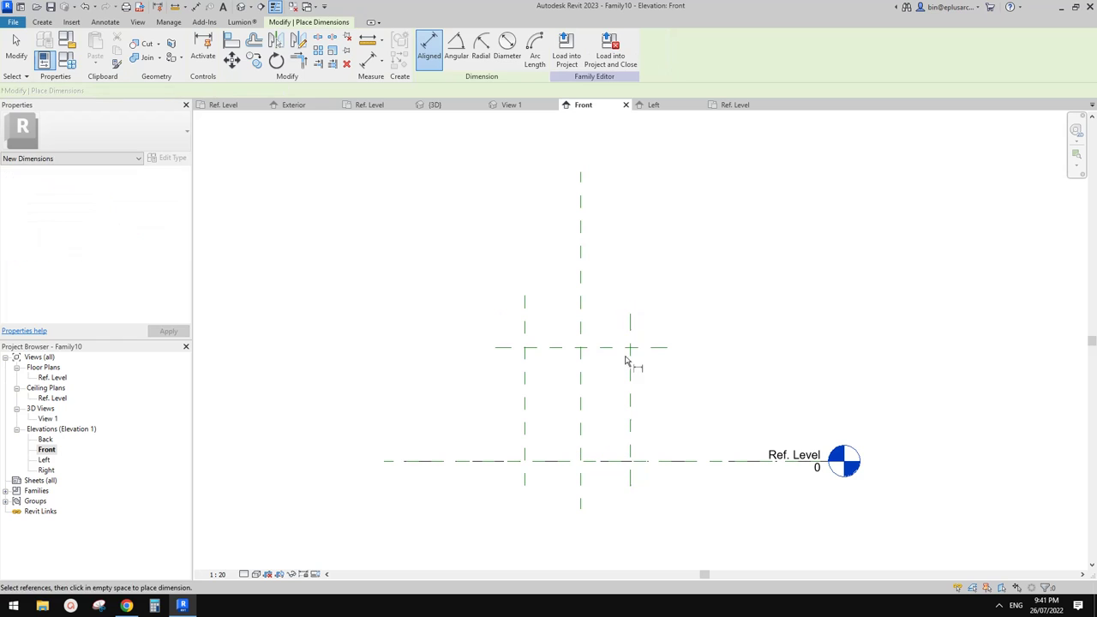
{"action": "left_click", "coordinate": [631, 343]}
{"action": "left_click", "coordinate": [523, 334]}
{"action": "left_click", "coordinate": [580, 295]}
{"action": "left_click", "coordinate": [591, 265]}
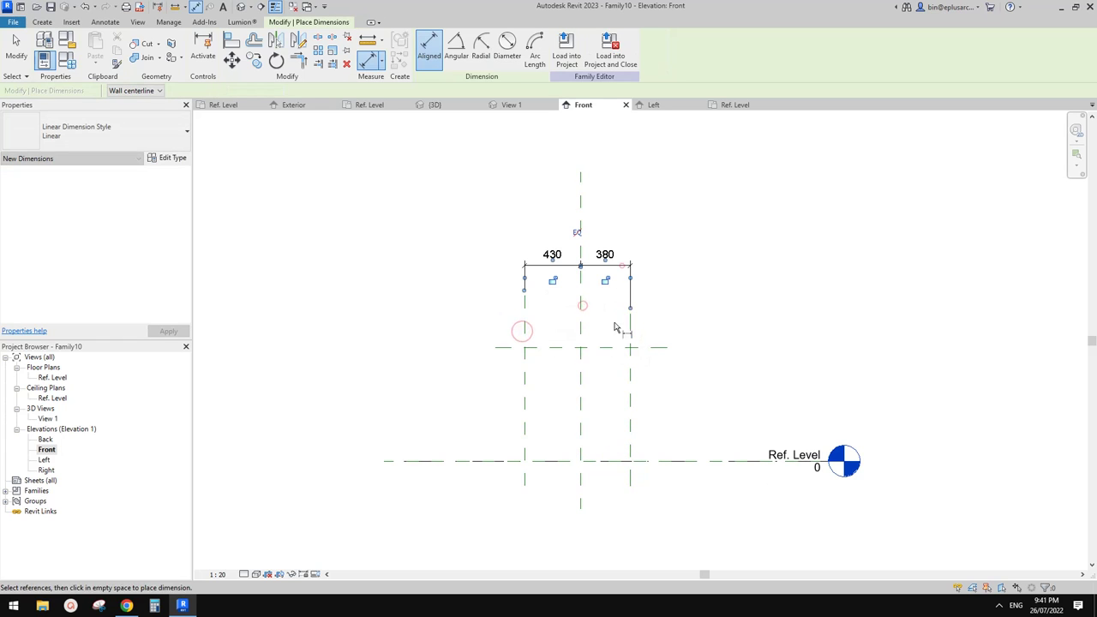
{"action": "left_click", "coordinate": [579, 232]}
{"action": "left_click", "coordinate": [656, 347]}
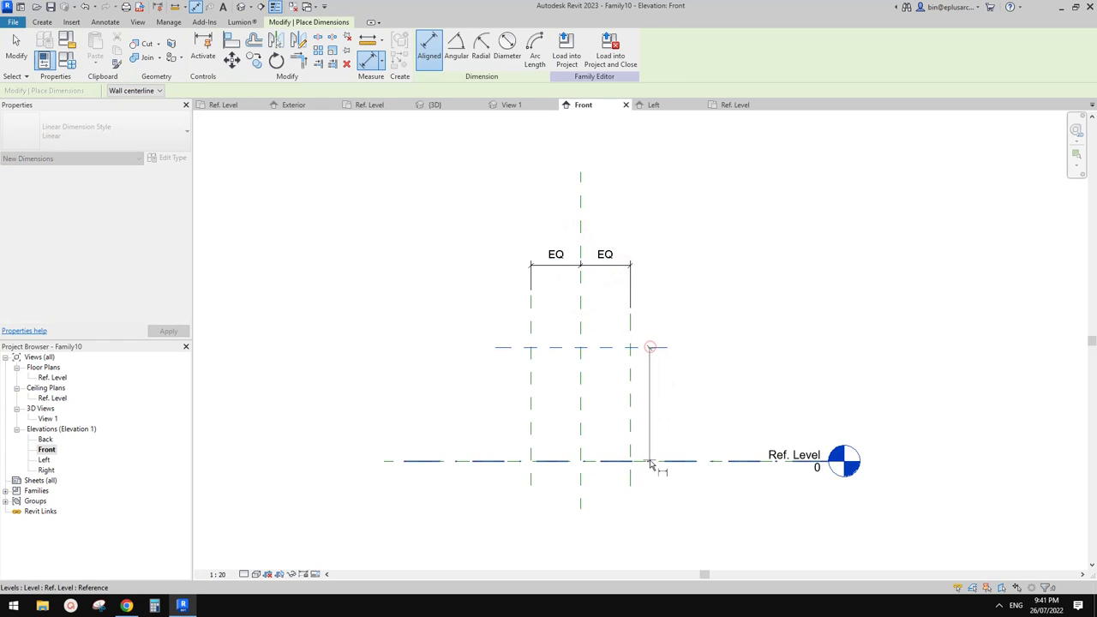
{"action": "left_click", "coordinate": [650, 460]}
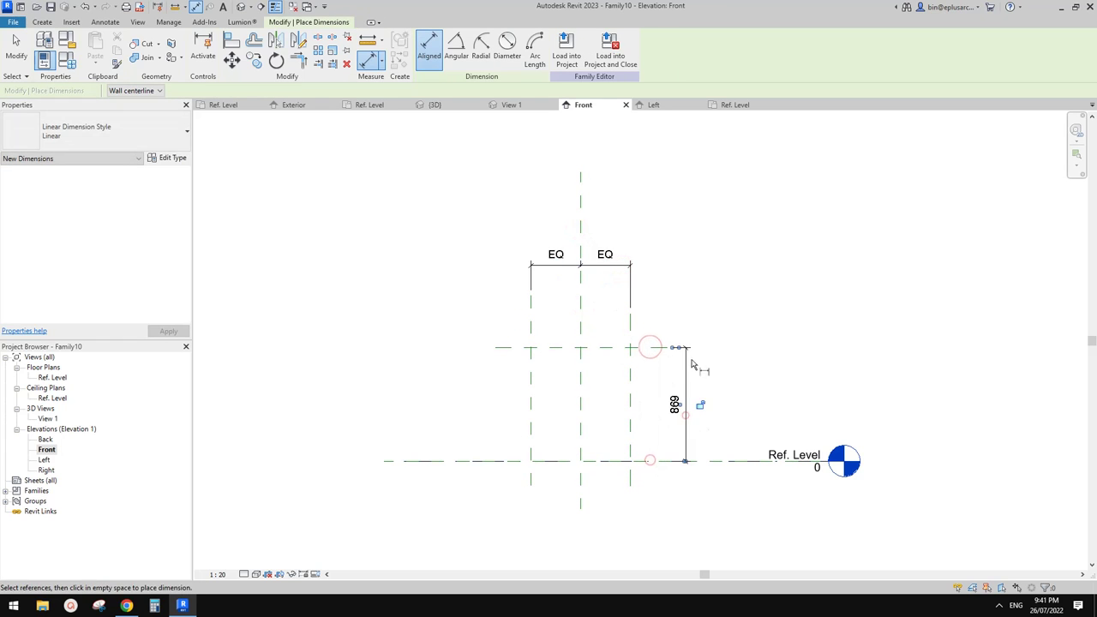
{"action": "left_click", "coordinate": [621, 360]}
{"action": "left_click", "coordinate": [630, 363]}
{"action": "left_click", "coordinate": [531, 362]}
{"action": "left_click", "coordinate": [580, 220]}
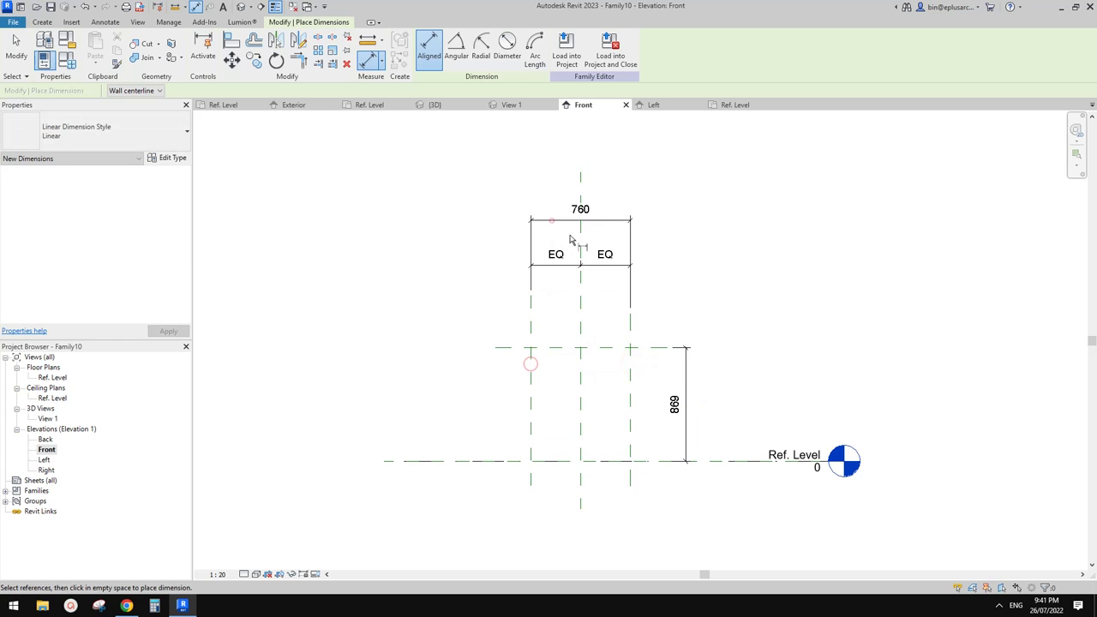
{"action": "key", "text": "Escape"}
{"action": "key", "text": "Escape"}
- Label the width dimension W and the height dimension H
{"action": "left_click", "coordinate": [600, 220]}
{"action": "type", "text": "W"}
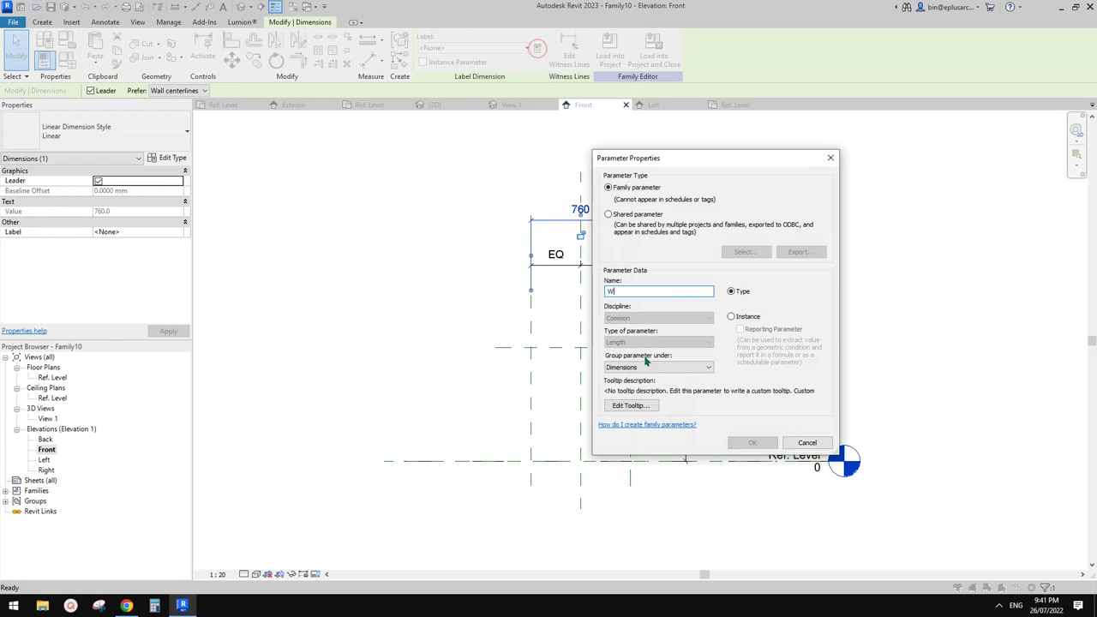
{"action": "left_click", "coordinate": [752, 442]}
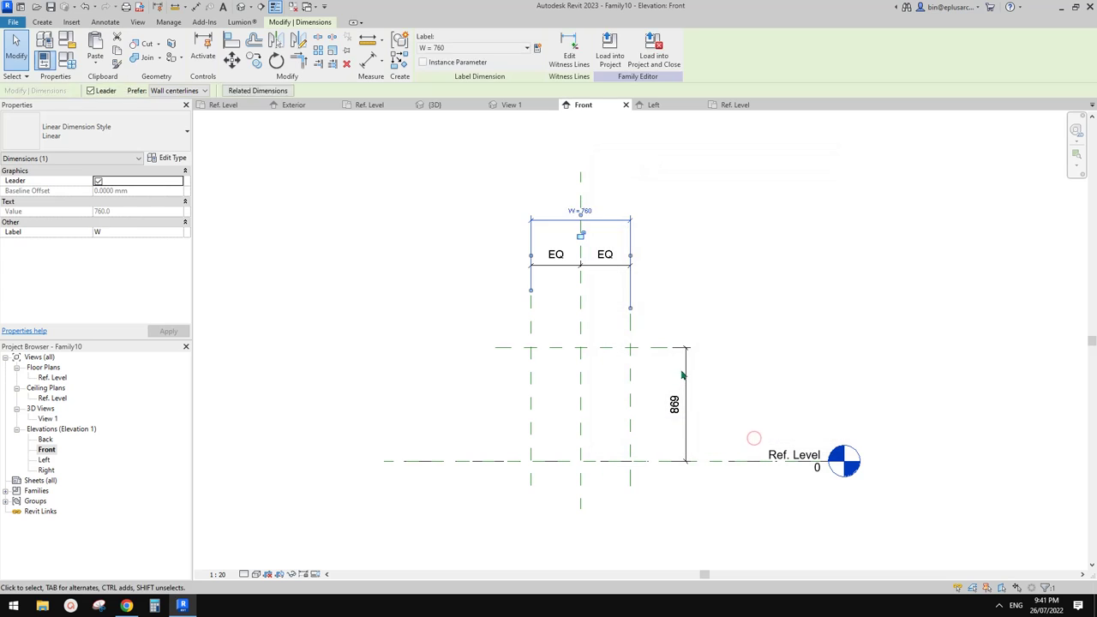
{"action": "left_click", "coordinate": [682, 370]}
{"action": "left_click", "coordinate": [537, 47]}
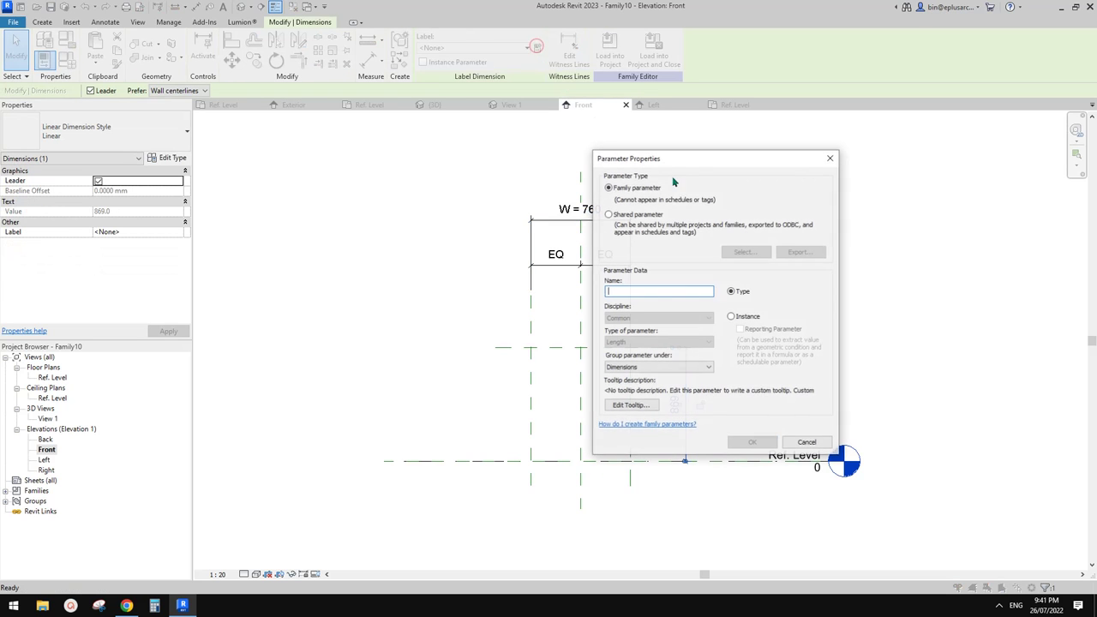
{"action": "type", "text": "H"}
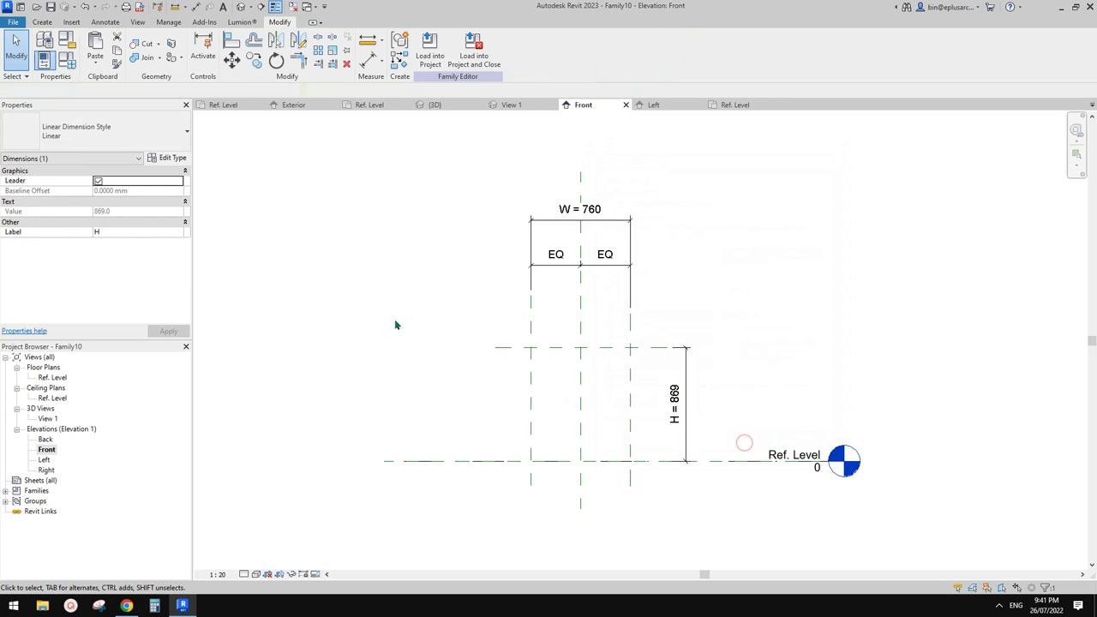
{"action": "left_click", "coordinate": [394, 319]}
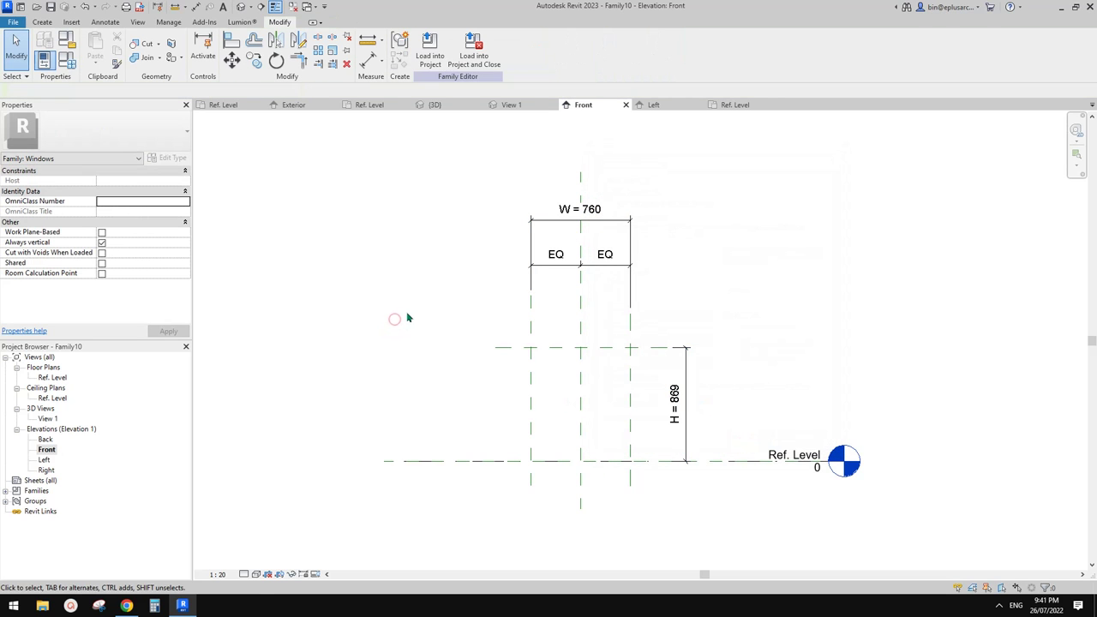
- Draw front and back depth reference planes in the Ref. Level plan
{"action": "double_click", "coordinate": [48, 380]}
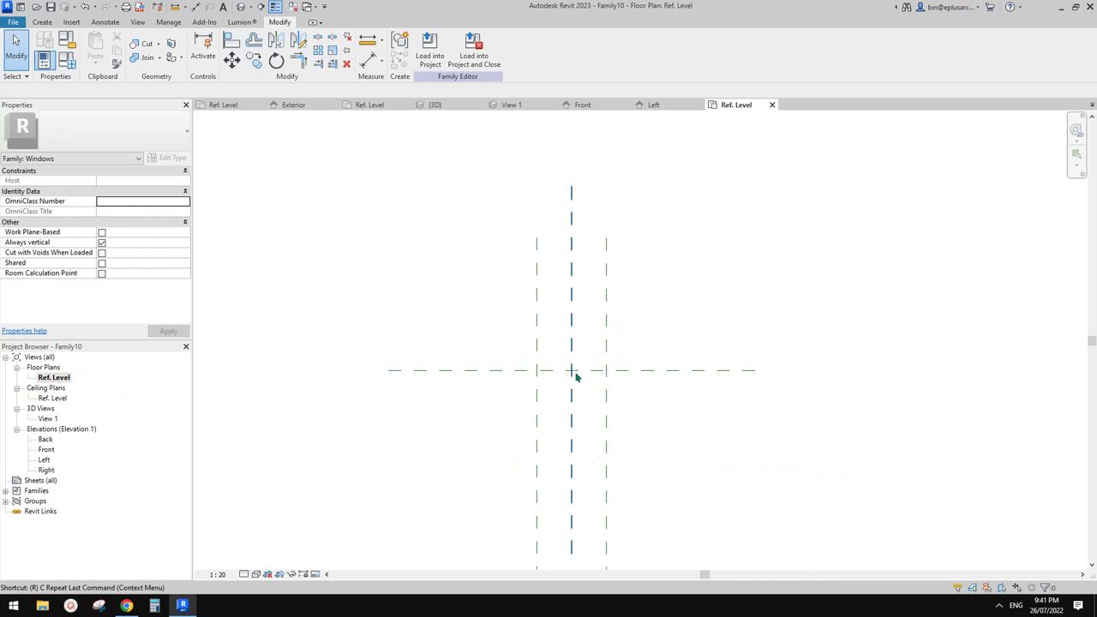
{"action": "key", "text": "r"}
{"action": "key", "text": "p"}
{"action": "left_click", "coordinate": [645, 364]}
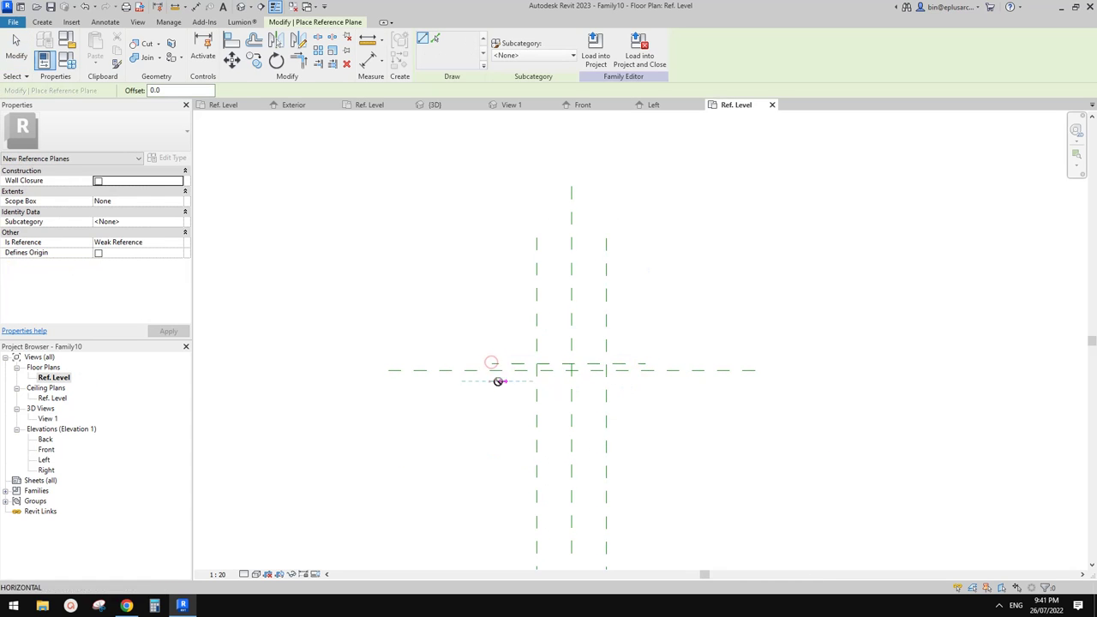
{"action": "left_click", "coordinate": [492, 381]}
{"action": "left_click", "coordinate": [656, 380]}
- Dimension the front, centre and back depth planes in one aligned string
{"action": "scroll", "coordinate": [620, 370], "scroll_direction": "up", "scroll_amount": 3}
{"action": "key", "text": "d"}
{"action": "key", "text": "i"}
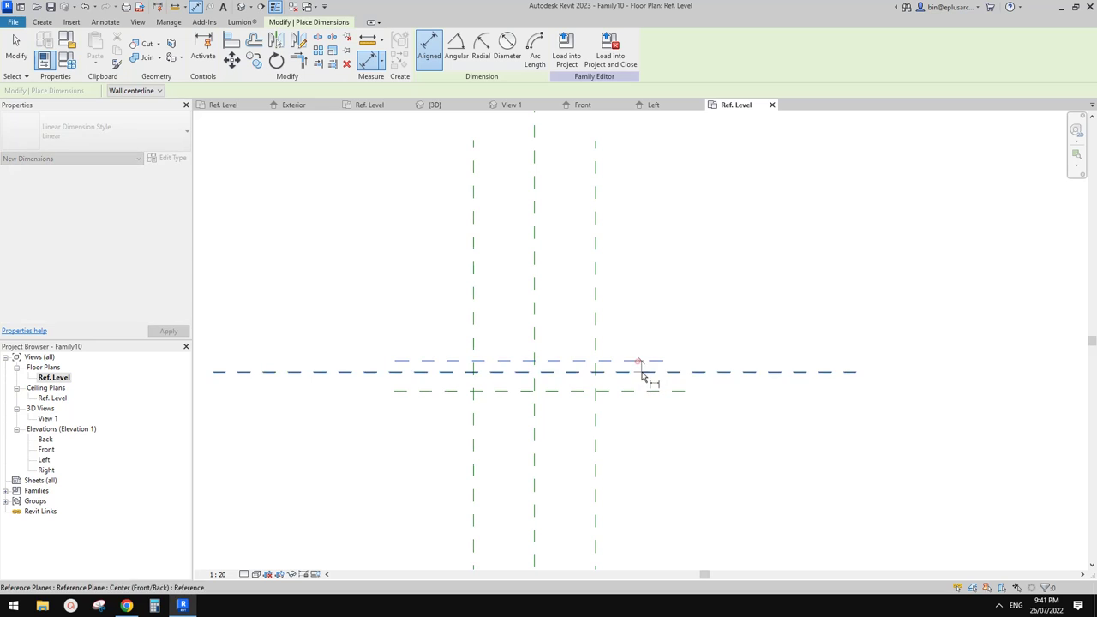
{"action": "left_click", "coordinate": [641, 361]}
{"action": "left_click", "coordinate": [641, 372]}
{"action": "left_click", "coordinate": [643, 382]}
- Make the depth spacing EQ, label the 138 overall depth D, and reopen Front elevation
{"action": "left_click", "coordinate": [701, 375]}
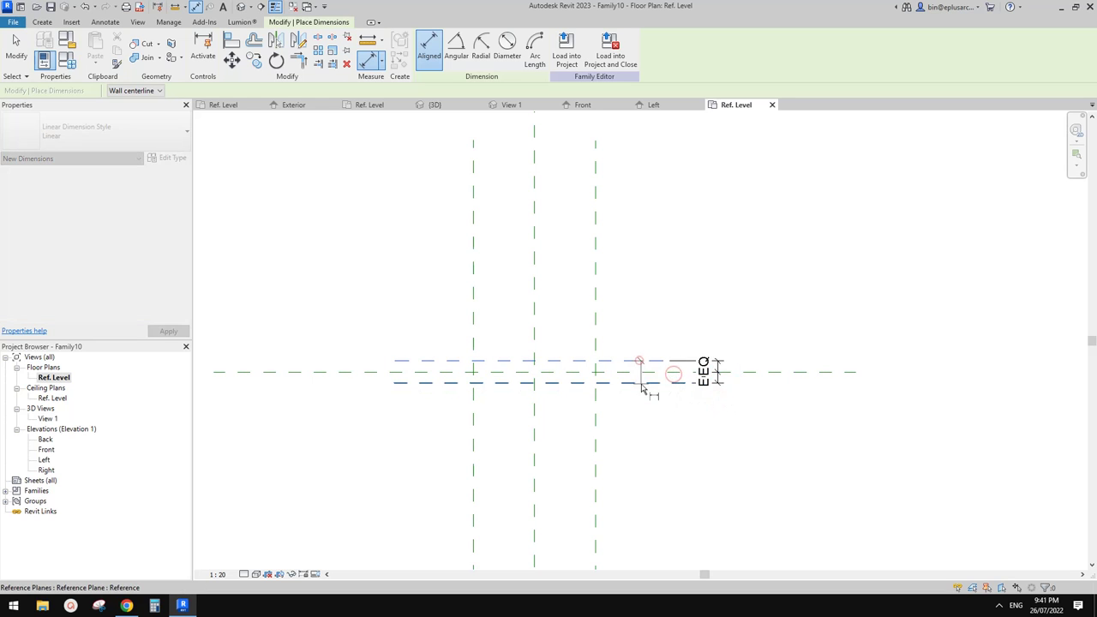
{"action": "key", "text": "Escape"}
{"action": "key", "text": "Escape"}
{"action": "left_click", "coordinate": [738, 377]}
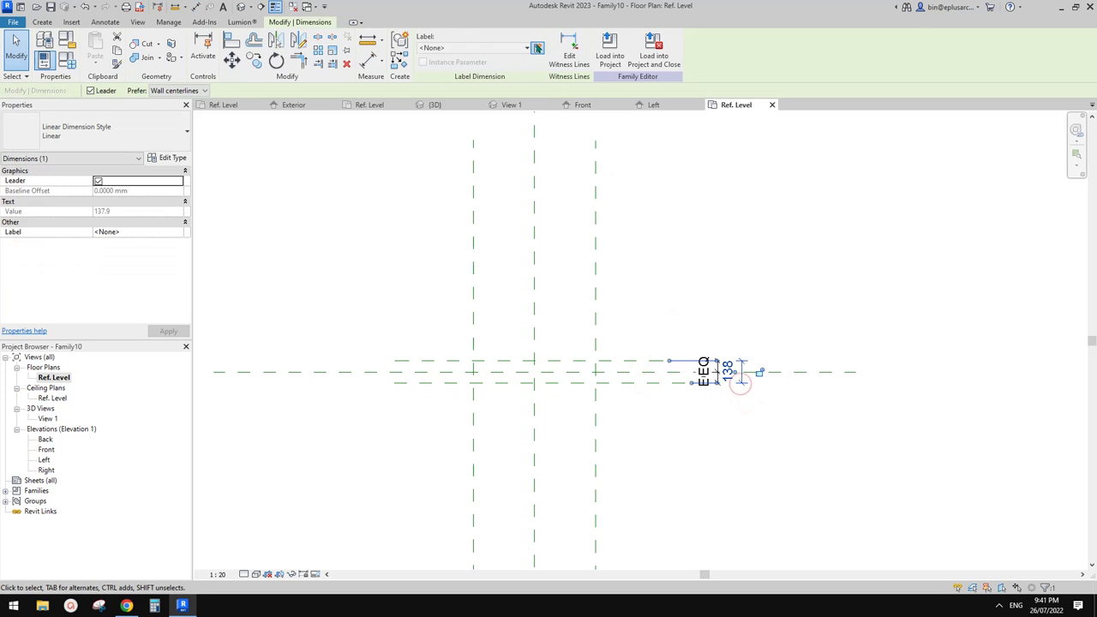
{"action": "left_click", "coordinate": [536, 48]}
{"action": "type", "text": "W"}
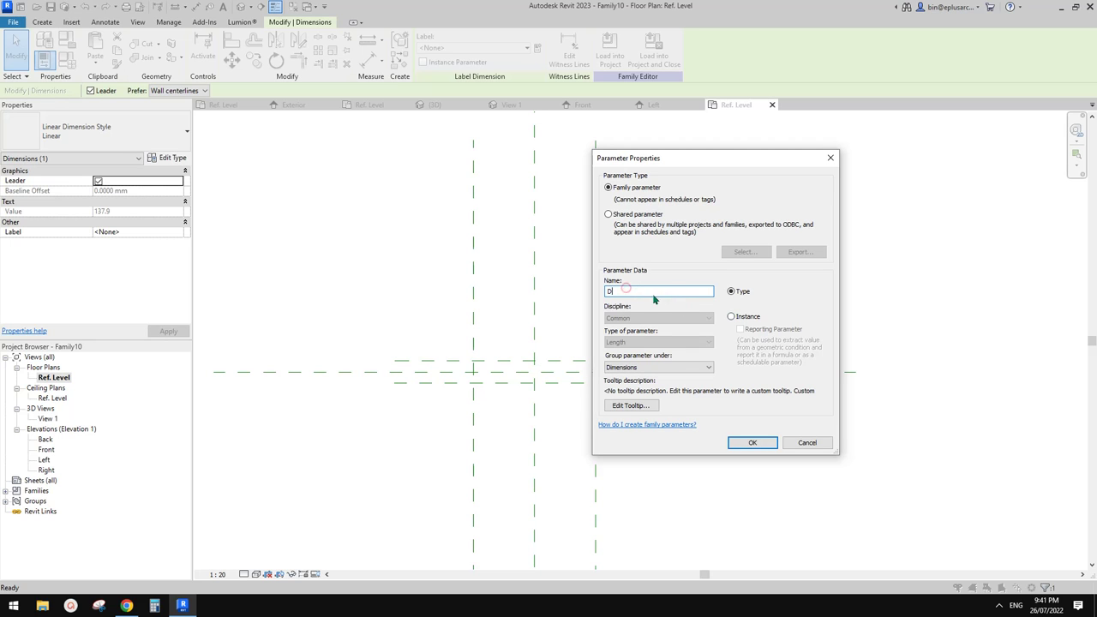
{"action": "left_click", "coordinate": [752, 443]}
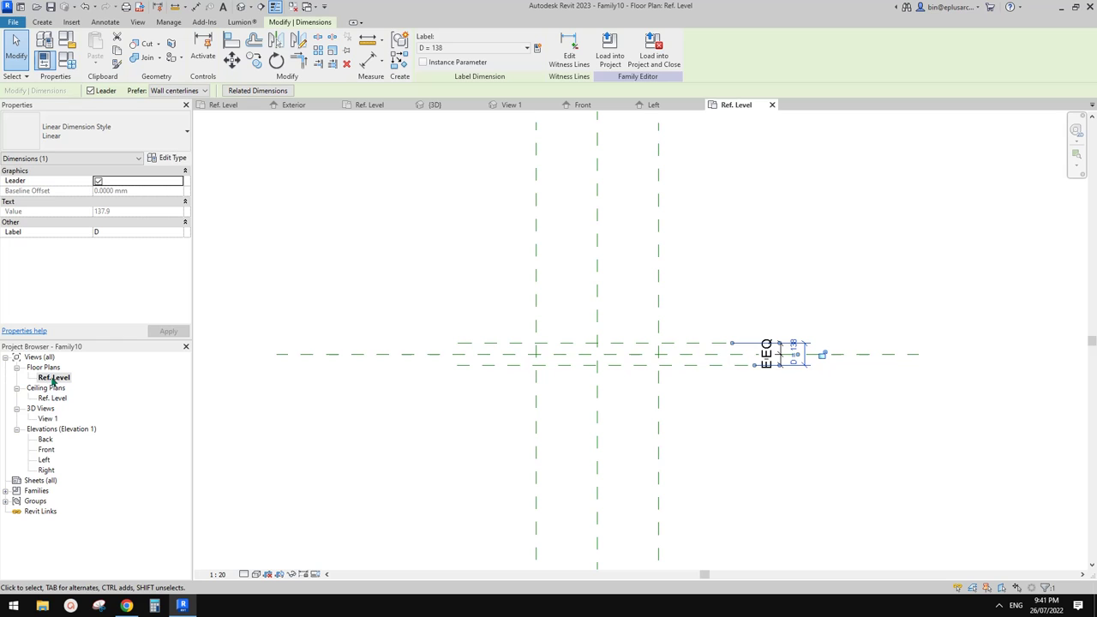
{"action": "double_click", "coordinate": [47, 449]}
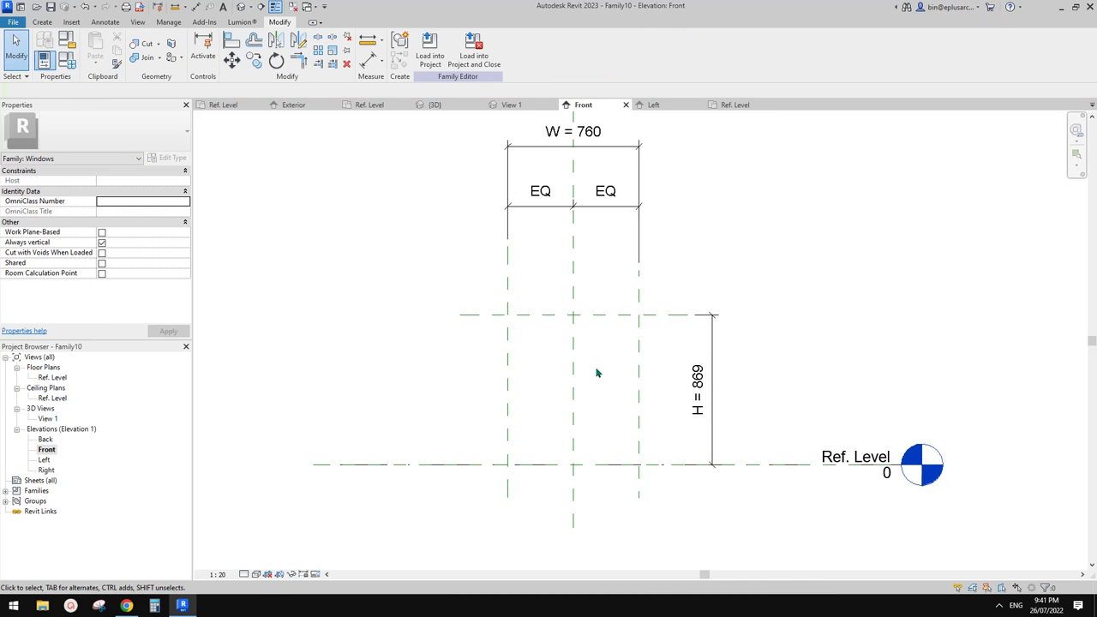
- Draw two vertical reference planes just inside the sash's left and right sides
{"action": "middle_click_drag", "start_coordinate": [597, 372], "coordinate": [603, 365]}
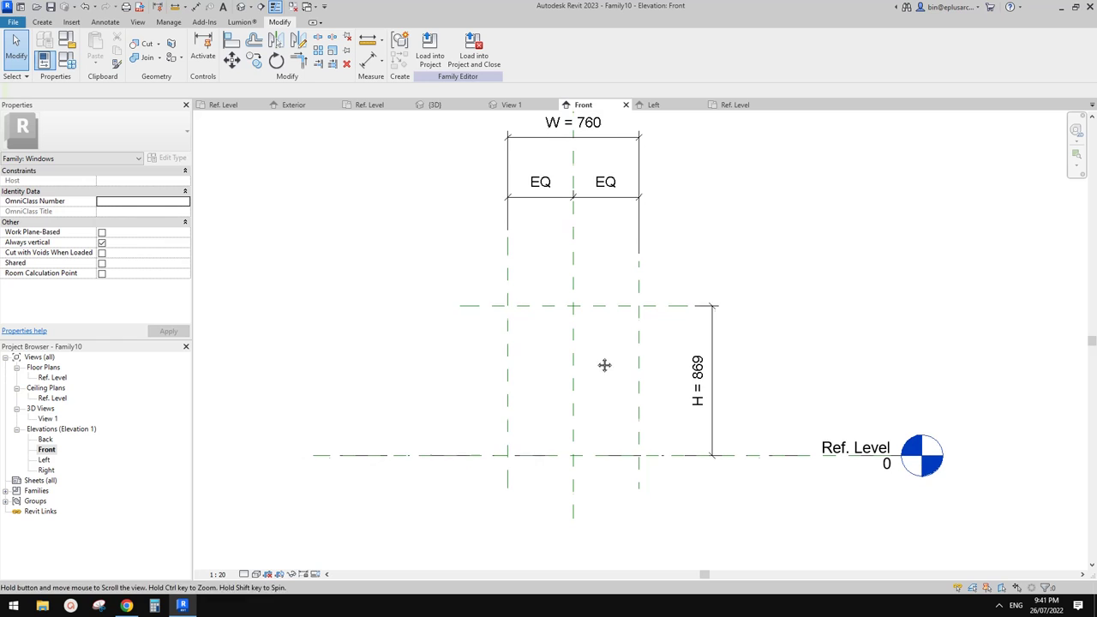
{"action": "key", "text": "r"}
{"action": "key", "text": "o"}
{"action": "key", "text": "Escape"}
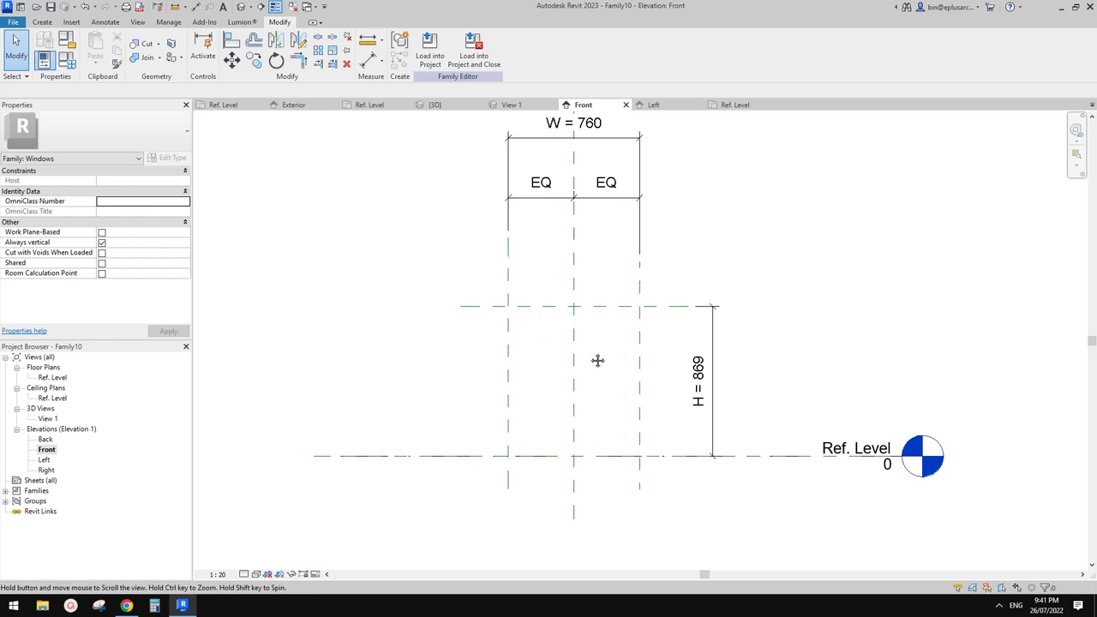
{"action": "key", "text": "r"}
{"action": "key", "text": "p"}
{"action": "left_click", "coordinate": [519, 281]}
{"action": "left_click", "coordinate": [519, 467]}
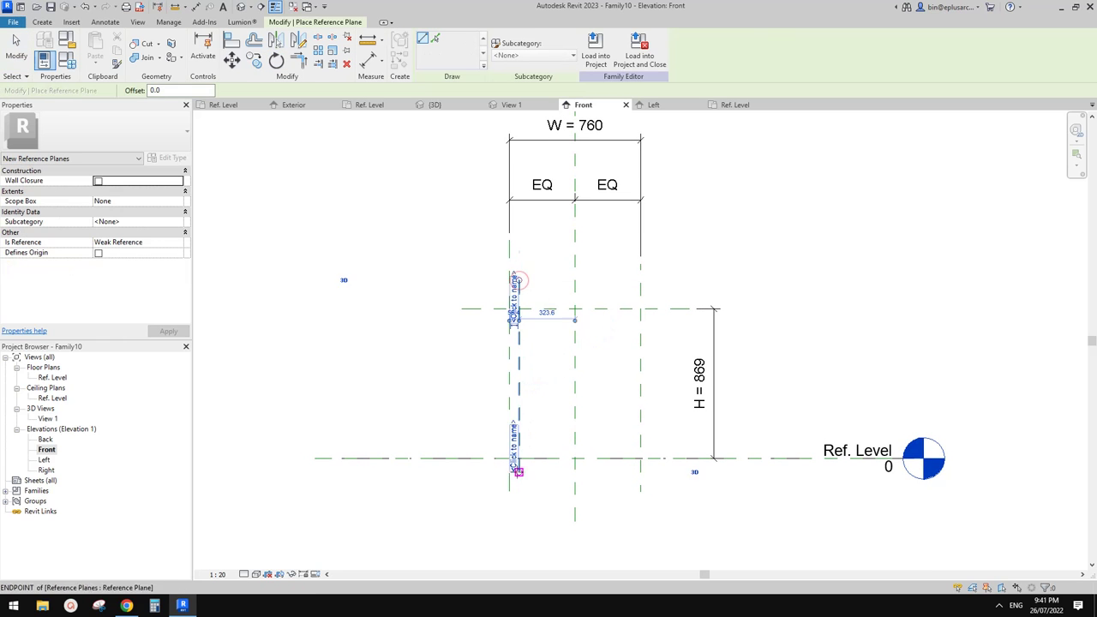
{"action": "left_click", "coordinate": [630, 470]}
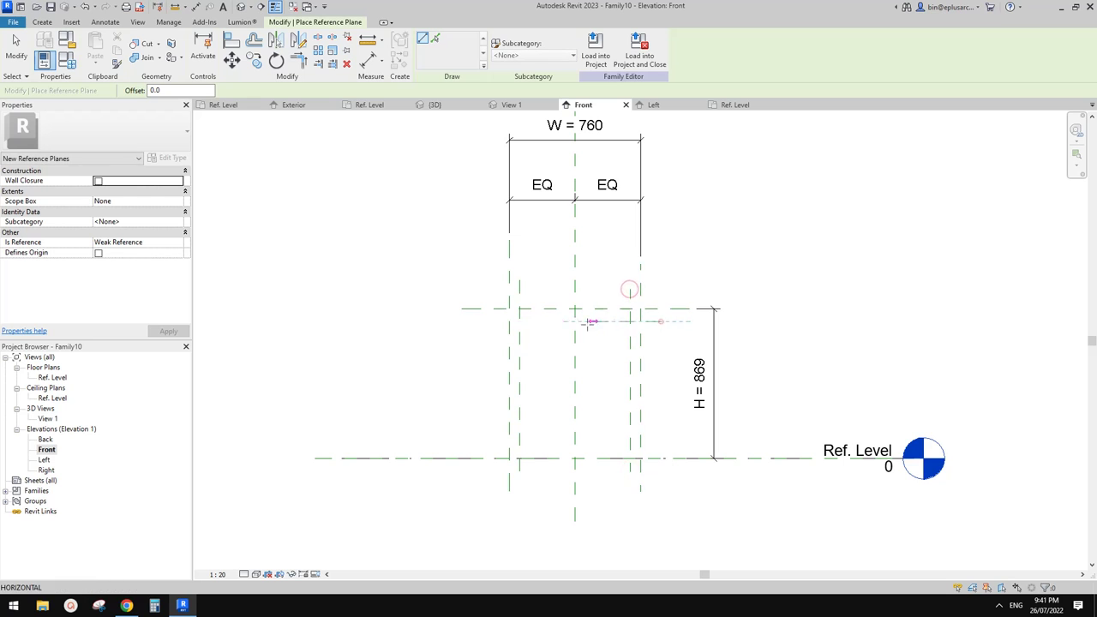
{"action": "left_click", "coordinate": [630, 283]}
- Add horizontal reference planes just below the sash top and just above the bottom
{"action": "left_click", "coordinate": [500, 321]}
{"action": "left_click", "coordinate": [661, 321]}
{"action": "left_click", "coordinate": [496, 448]}
{"action": "left_click", "coordinate": [659, 449]}
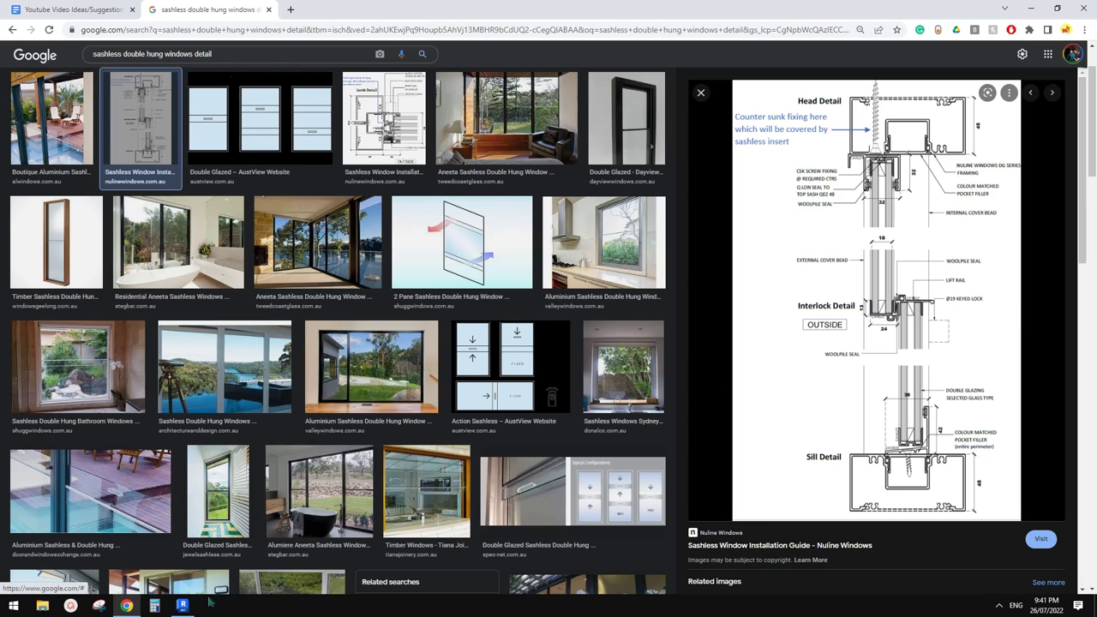
{"action": "left_click", "coordinate": [181, 605]}
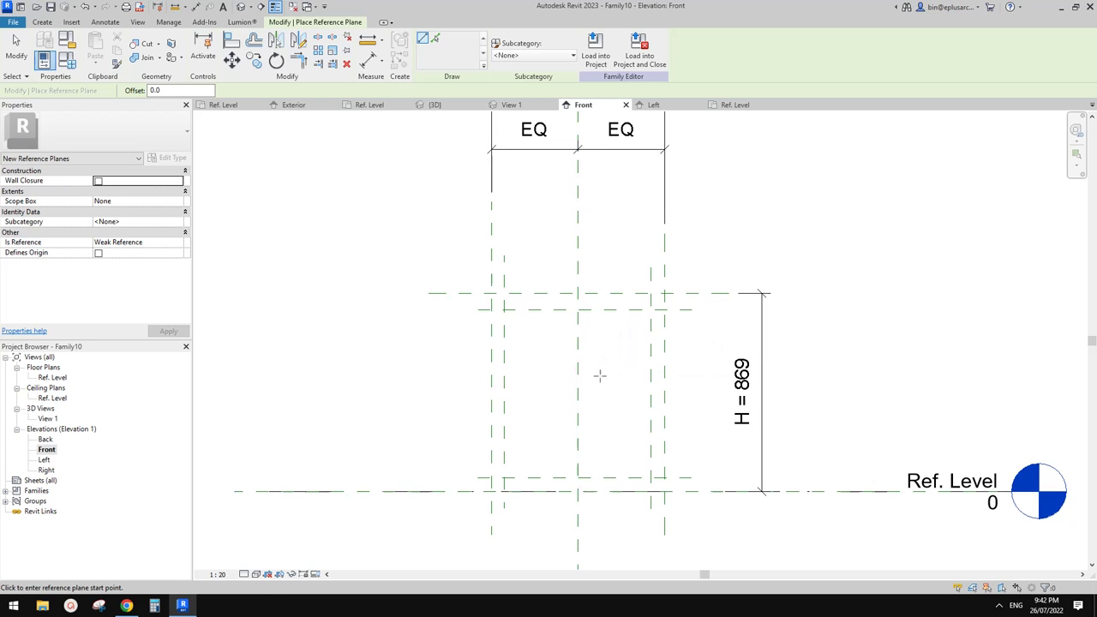
- Dimension the inner-plane offsets: 75 at top, 60 at bottom, 56 left, 60 right
{"action": "key", "text": "d"}
{"action": "key", "text": "i"}
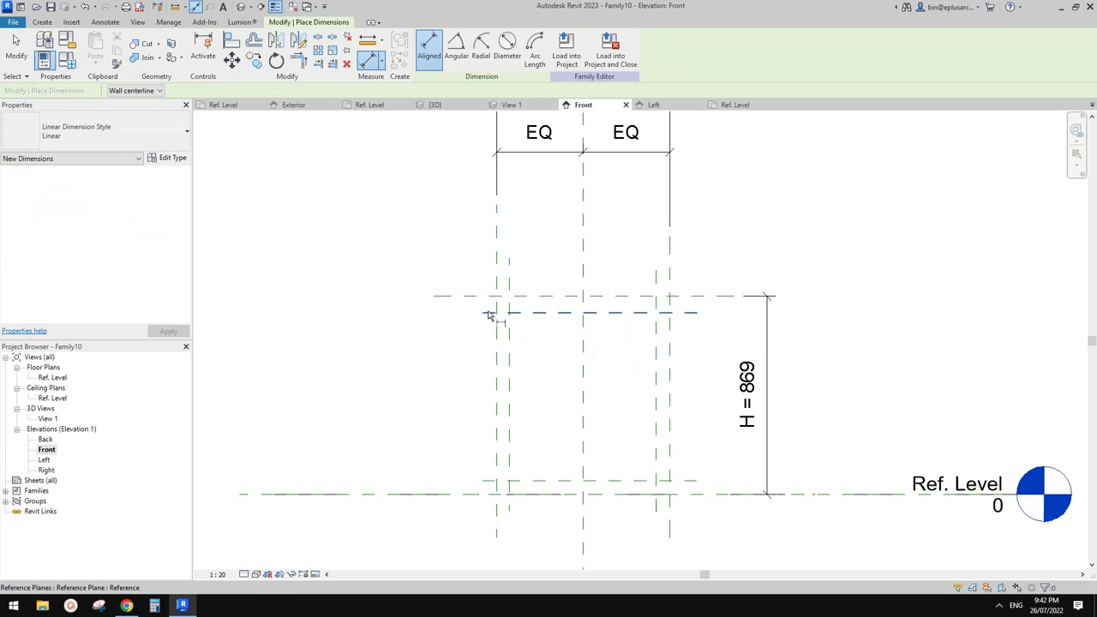
{"action": "left_click", "coordinate": [490, 311]}
{"action": "left_click", "coordinate": [490, 296]}
{"action": "left_click", "coordinate": [440, 349]}
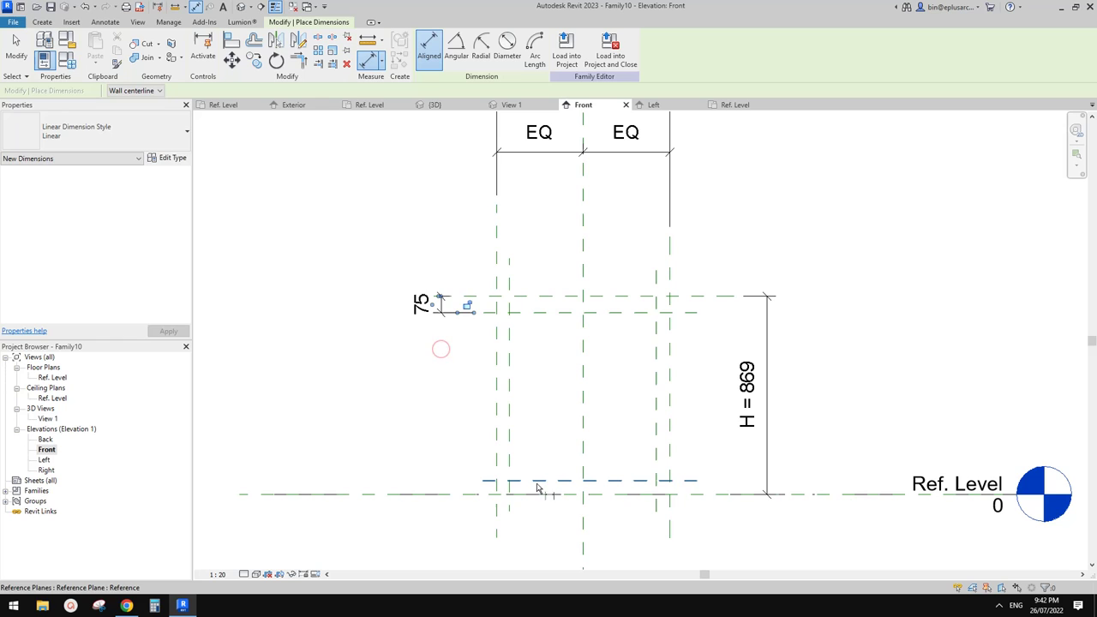
{"action": "left_click", "coordinate": [466, 480]}
{"action": "left_click", "coordinate": [465, 494]}
{"action": "left_click", "coordinate": [441, 487]}
{"action": "left_click", "coordinate": [499, 272]}
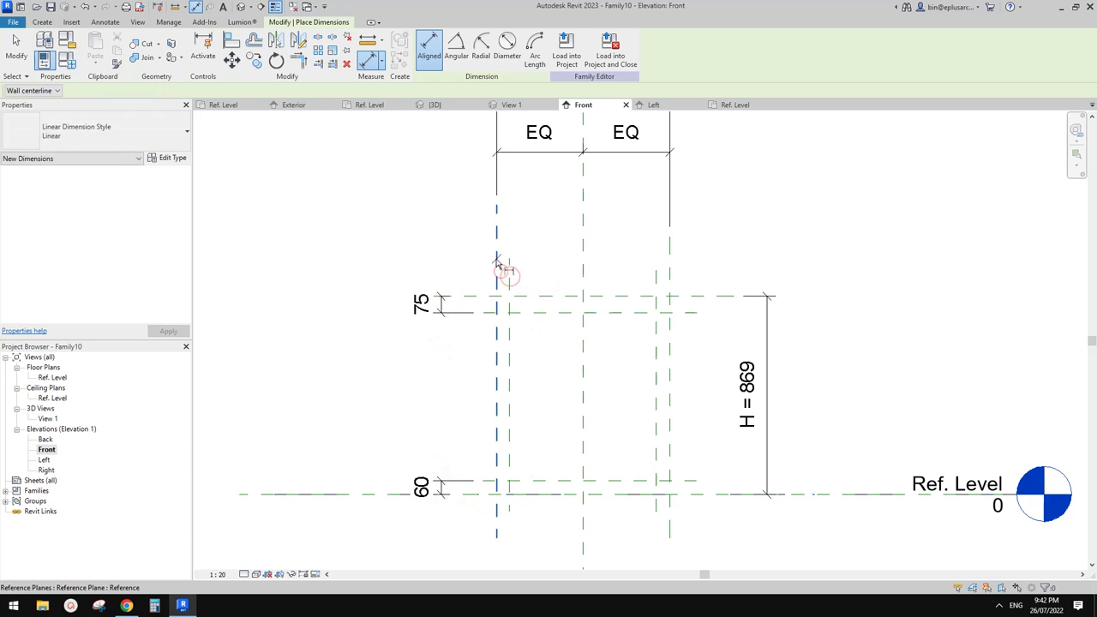
{"action": "left_click", "coordinate": [509, 268]}
{"action": "left_click", "coordinate": [505, 244]}
{"action": "left_click", "coordinate": [656, 266]}
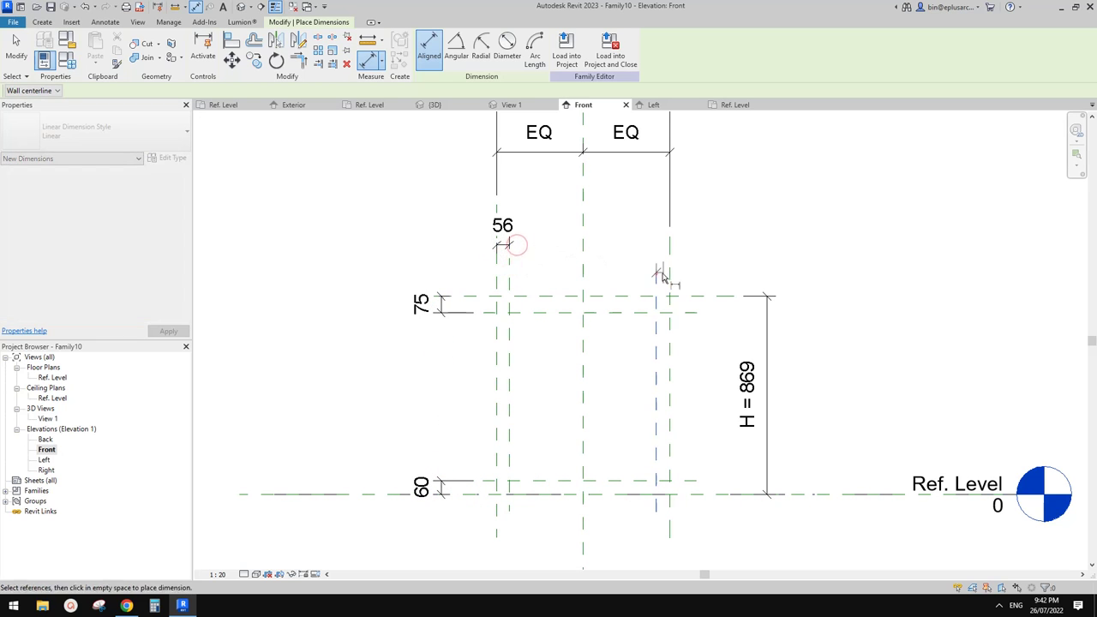
{"action": "left_click", "coordinate": [669, 265]}
{"action": "left_click", "coordinate": [662, 236]}
- Select all four frame dimensions and start creating a shared label parameter for them
{"action": "key", "text": "Escape"}
{"action": "left_click", "coordinate": [502, 225], "text": "ctrl"}
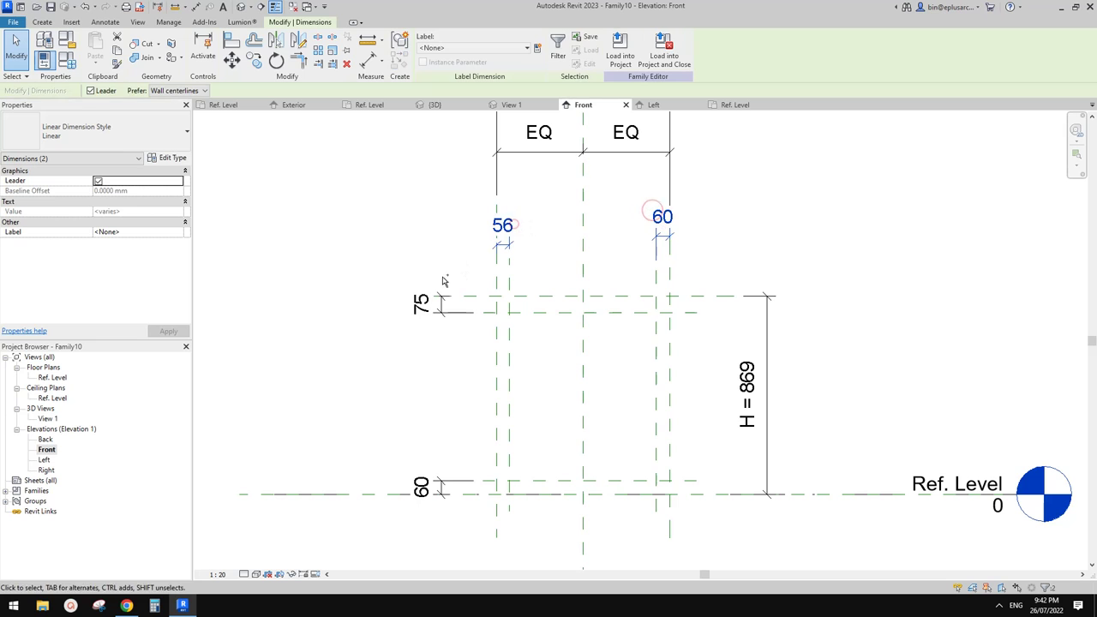
{"action": "left_click", "coordinate": [419, 303], "text": "ctrl"}
{"action": "left_click", "coordinate": [420, 487], "text": "ctrl"}
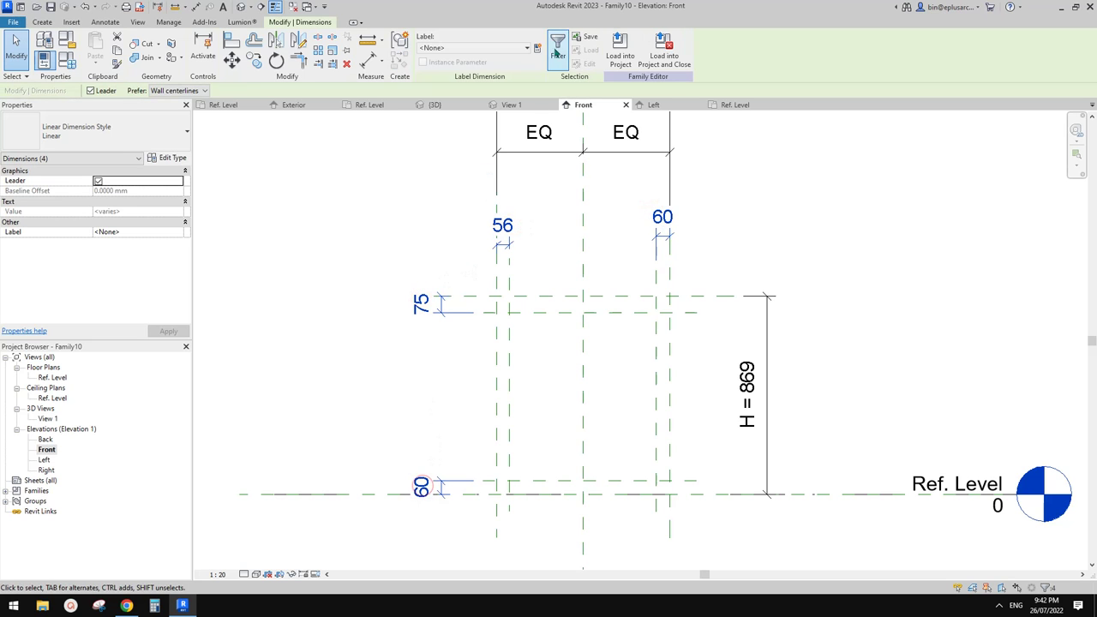
{"action": "left_click", "coordinate": [537, 49]}
{"action": "type", "text": "FW"}
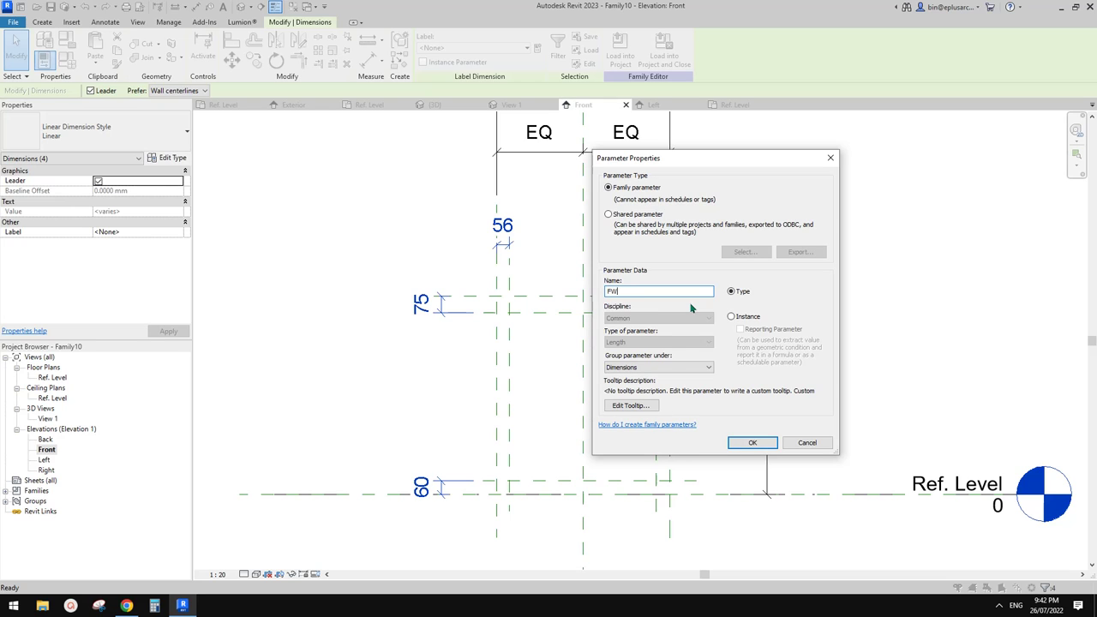
- Confirm the FW parameter and set FW to 15, H to 750 and W to 750
{"action": "left_click", "coordinate": [752, 443]}
{"action": "left_click", "coordinate": [69, 59]}
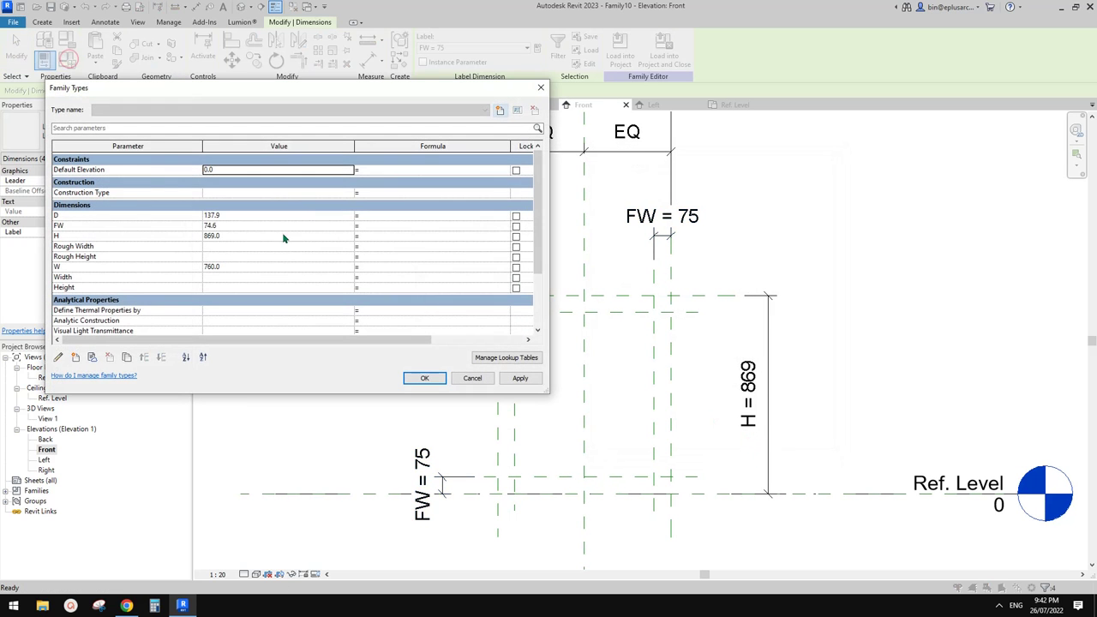
{"action": "left_click", "coordinate": [230, 225]}
{"action": "type", "text": "15"}
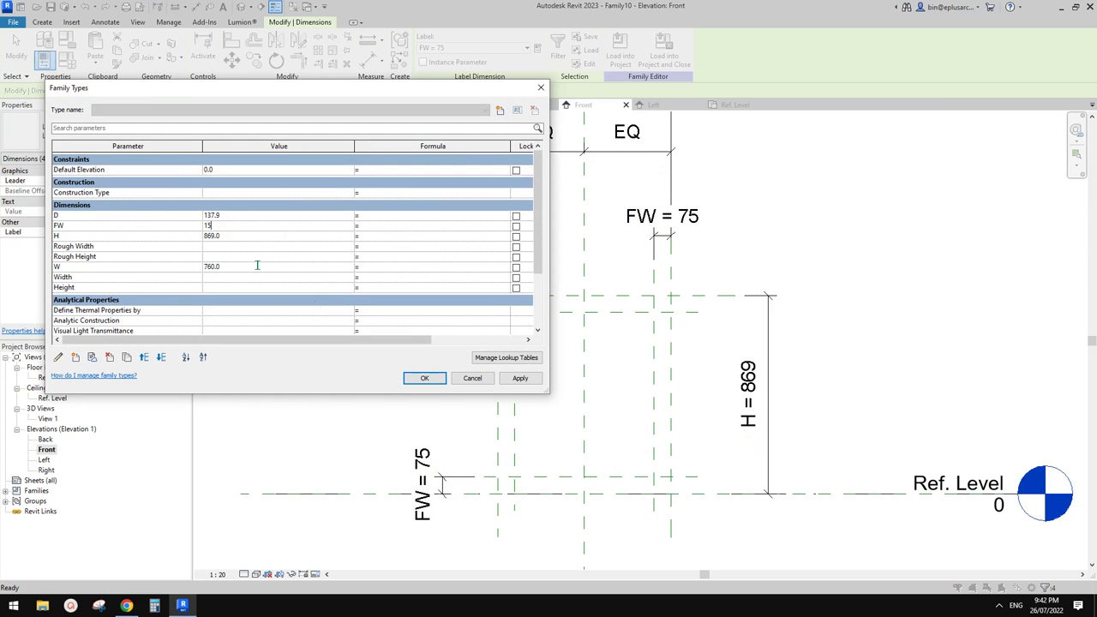
{"action": "left_click", "coordinate": [511, 378]}
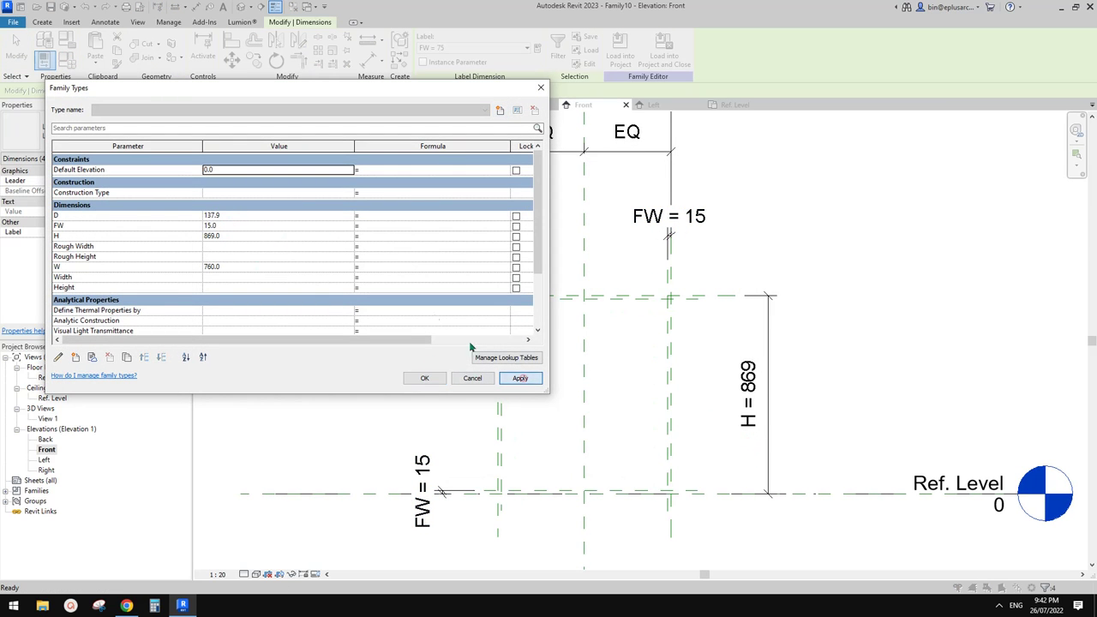
{"action": "left_click", "coordinate": [237, 237]}
{"action": "type", "text": "750"}
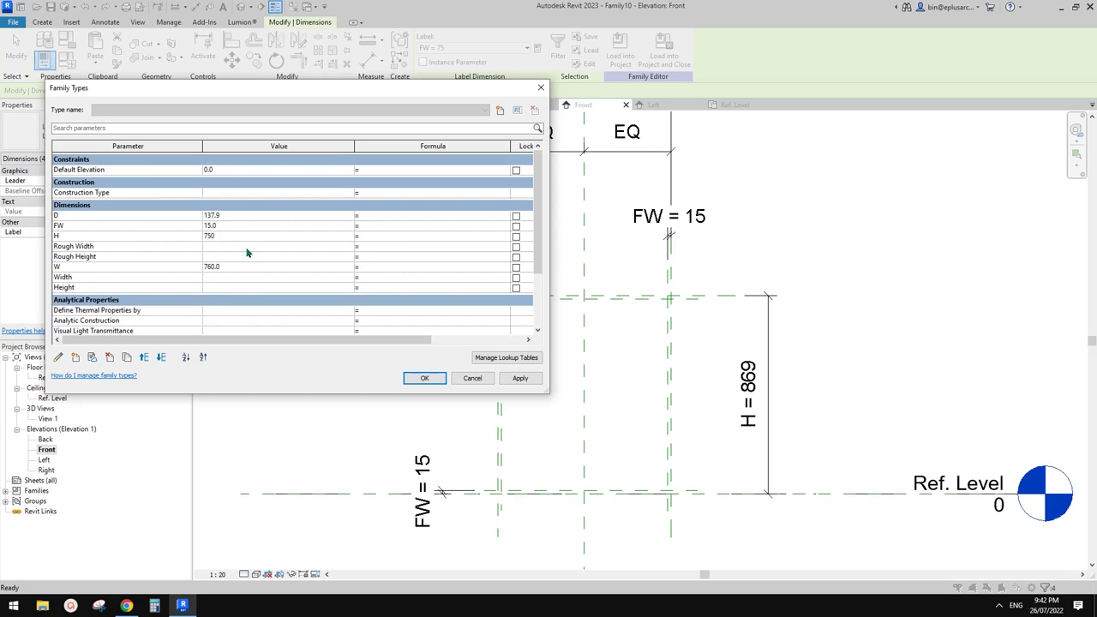
{"action": "left_click", "coordinate": [244, 268]}
{"action": "type", "text": "750"}
{"action": "left_click", "coordinate": [520, 378]}
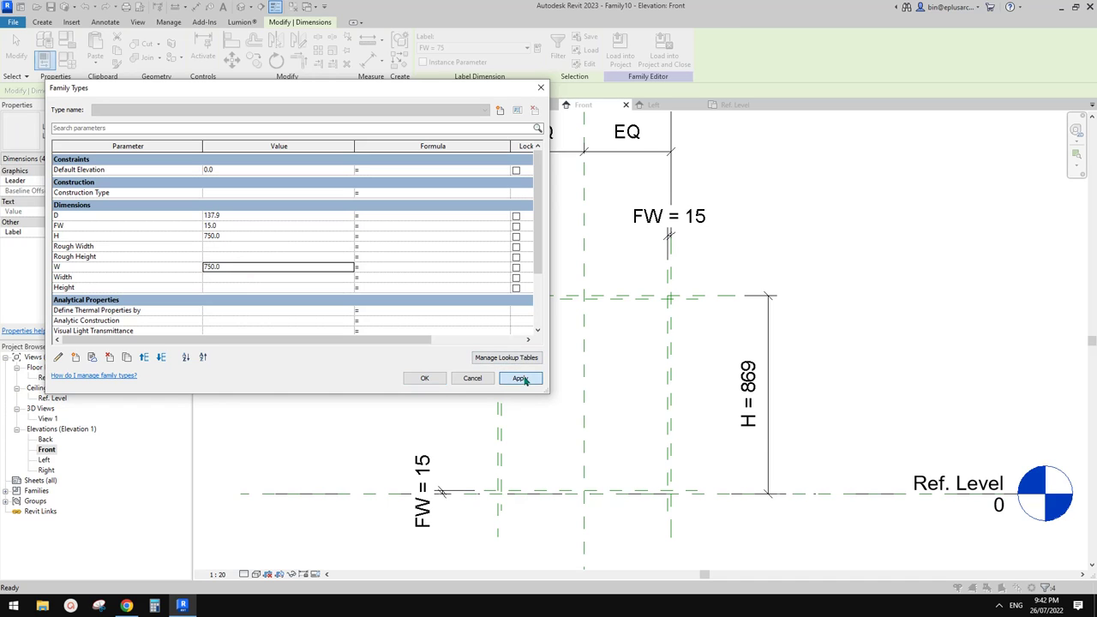
- Set depth D to 20 and close Family Types keeping the changes
{"action": "left_click", "coordinate": [239, 217]}
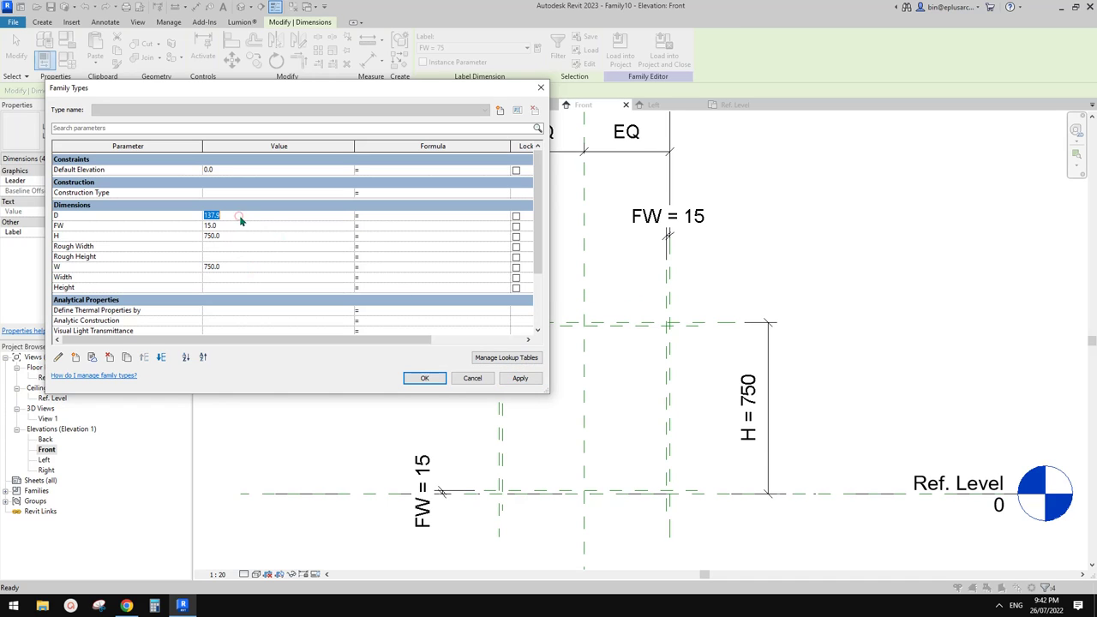
{"action": "left_click", "coordinate": [126, 606]}
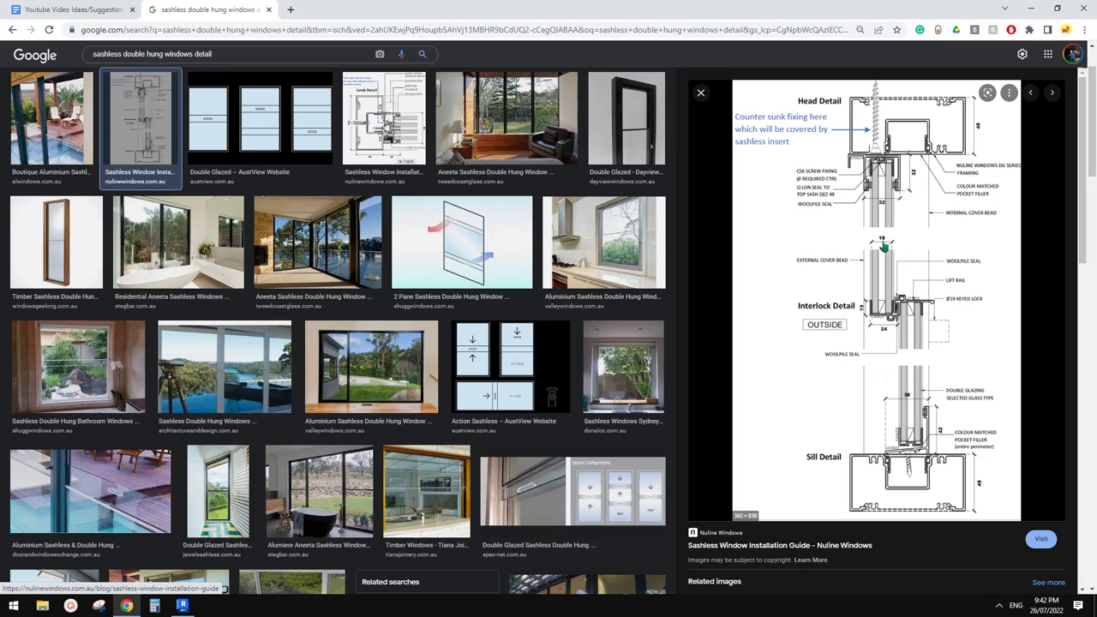
{"action": "left_click", "coordinate": [181, 606]}
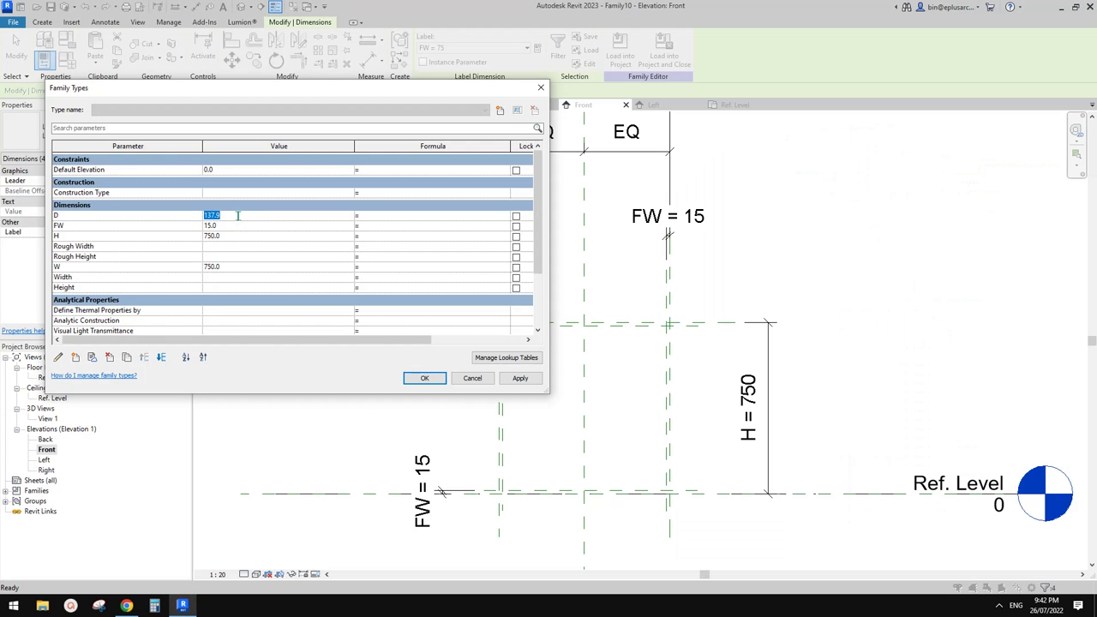
{"action": "type", "text": "20"}
{"action": "left_click", "coordinate": [521, 378]}
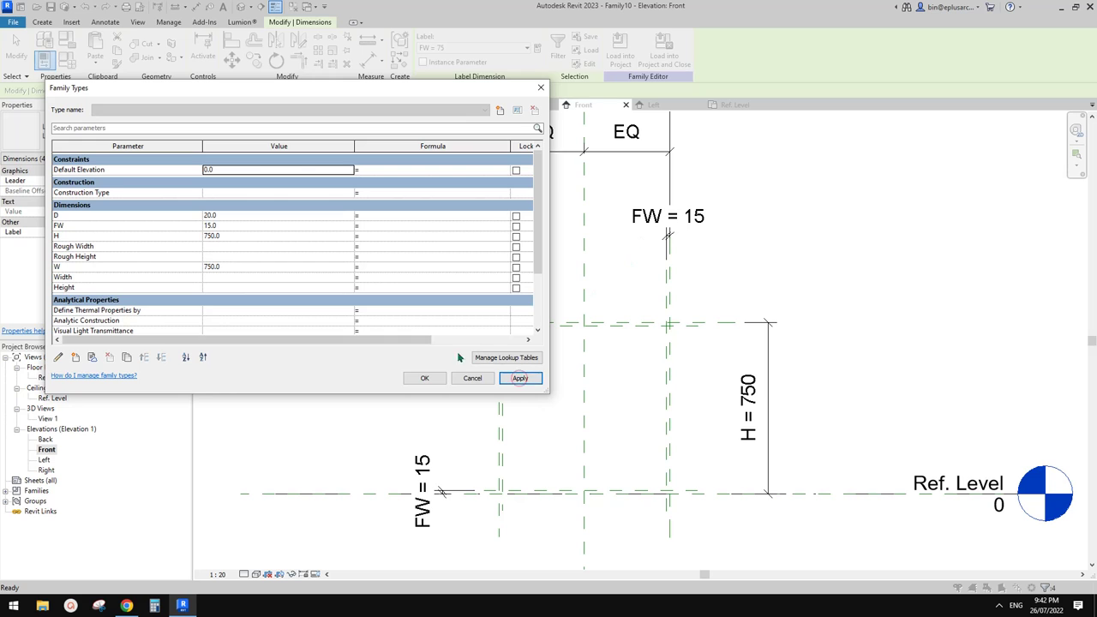
{"action": "left_click", "coordinate": [424, 377]}
{"action": "scroll", "coordinate": [571, 379], "scroll_direction": "up", "scroll_amount": 2}
{"action": "scroll", "coordinate": [568, 331], "scroll_direction": "up", "scroll_amount": 2}
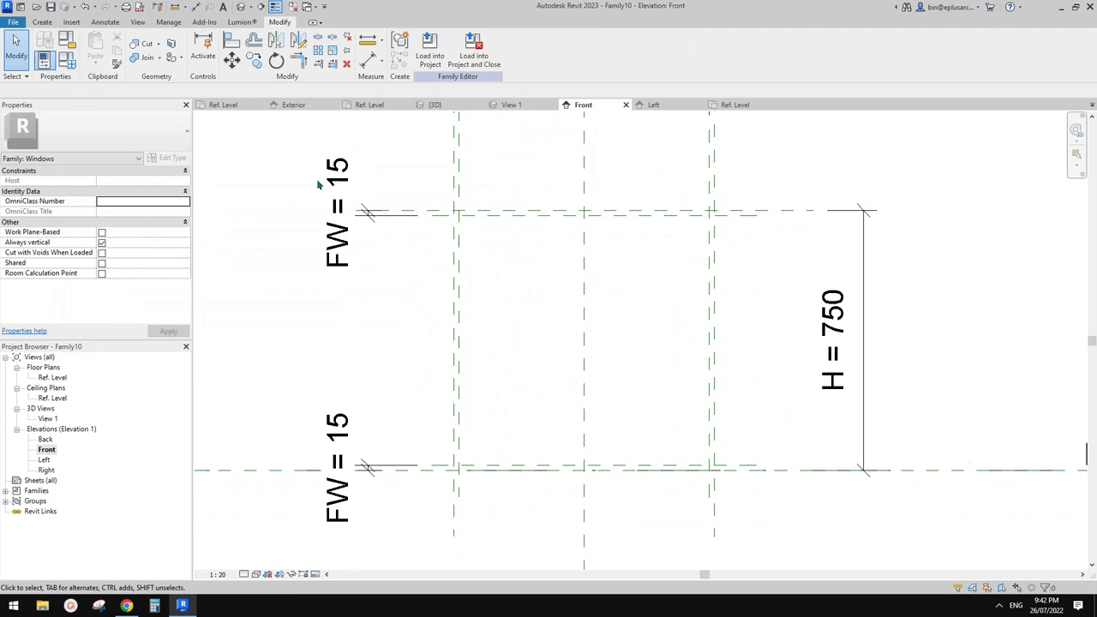
- Sketch a solid extrusion with outer and inner rectangles on the frame reference planes
{"action": "left_click", "coordinate": [40, 21]}
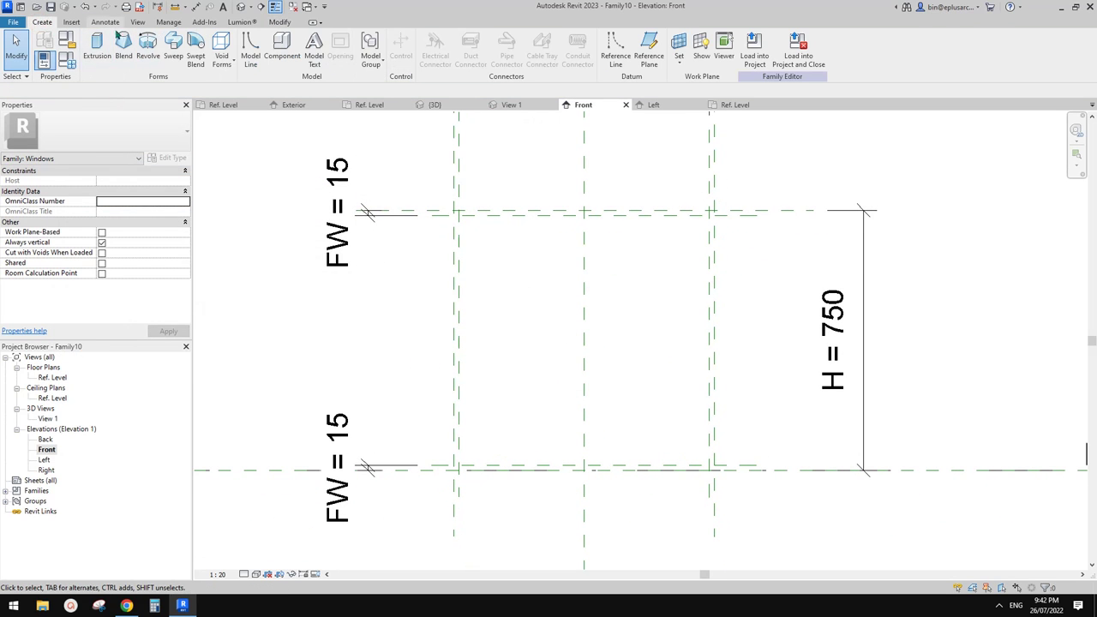
{"action": "left_click", "coordinate": [97, 47]}
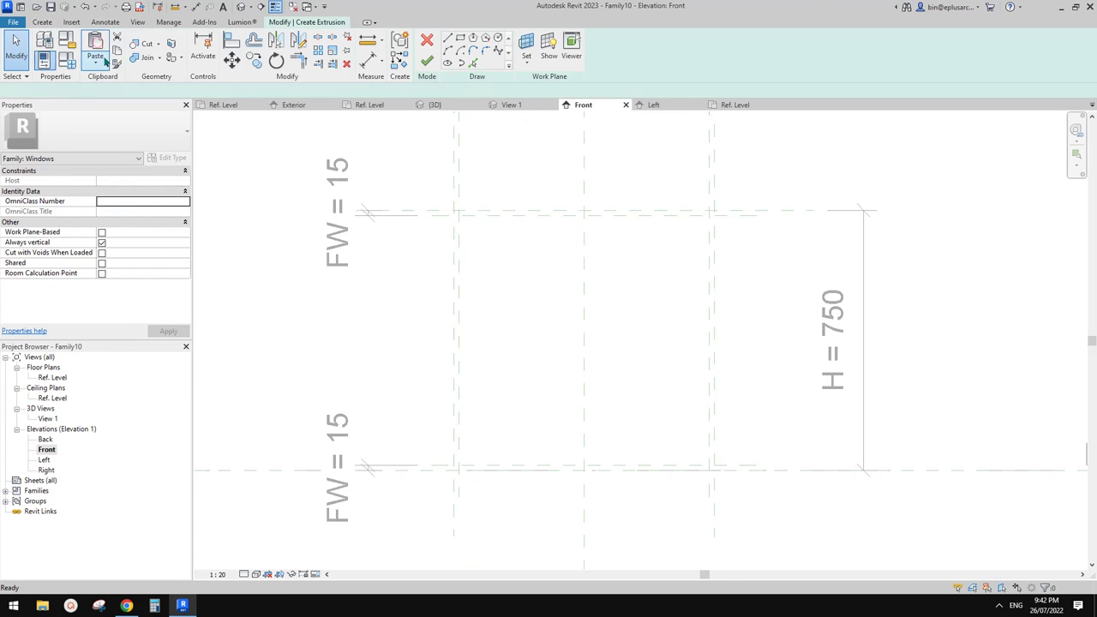
{"action": "left_click", "coordinate": [460, 38]}
{"action": "left_click", "coordinate": [459, 214]}
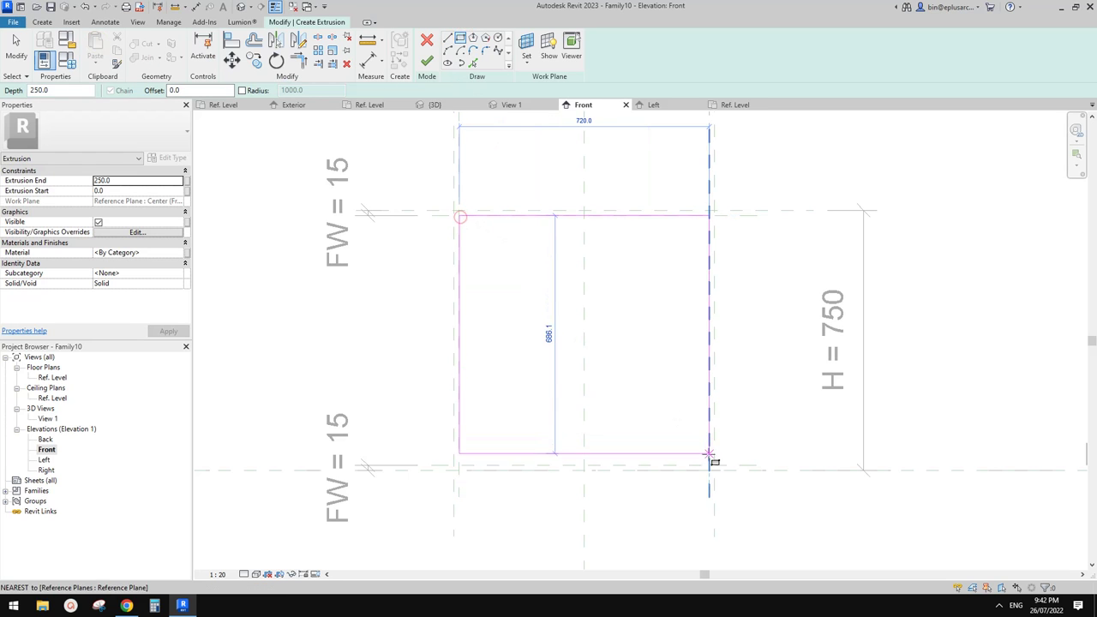
{"action": "left_click", "coordinate": [708, 465]}
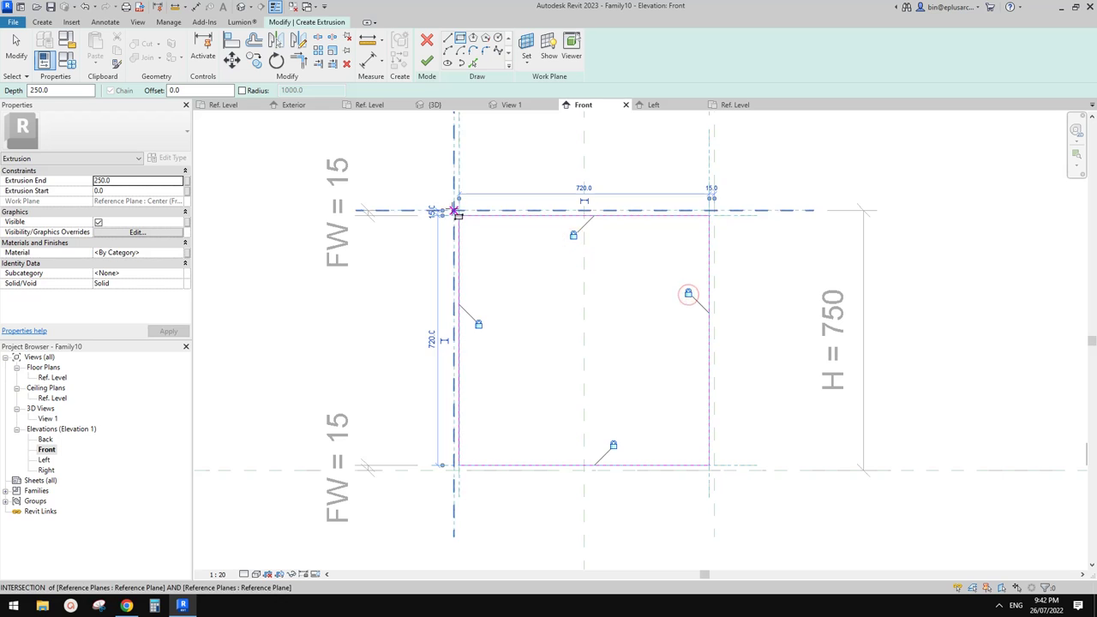
{"action": "left_click", "coordinate": [452, 209]}
{"action": "left_click", "coordinate": [710, 465]}
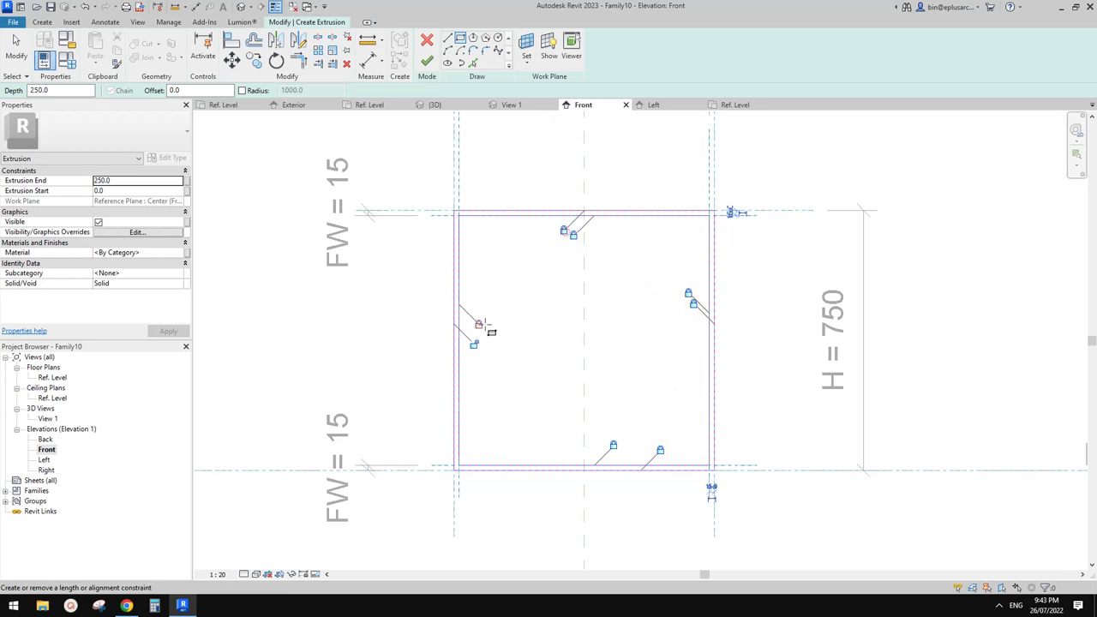
- Finish the frame extrusion and align it onto the centre reference plane in Ref. Level plan
{"action": "double_click", "coordinate": [54, 377]}
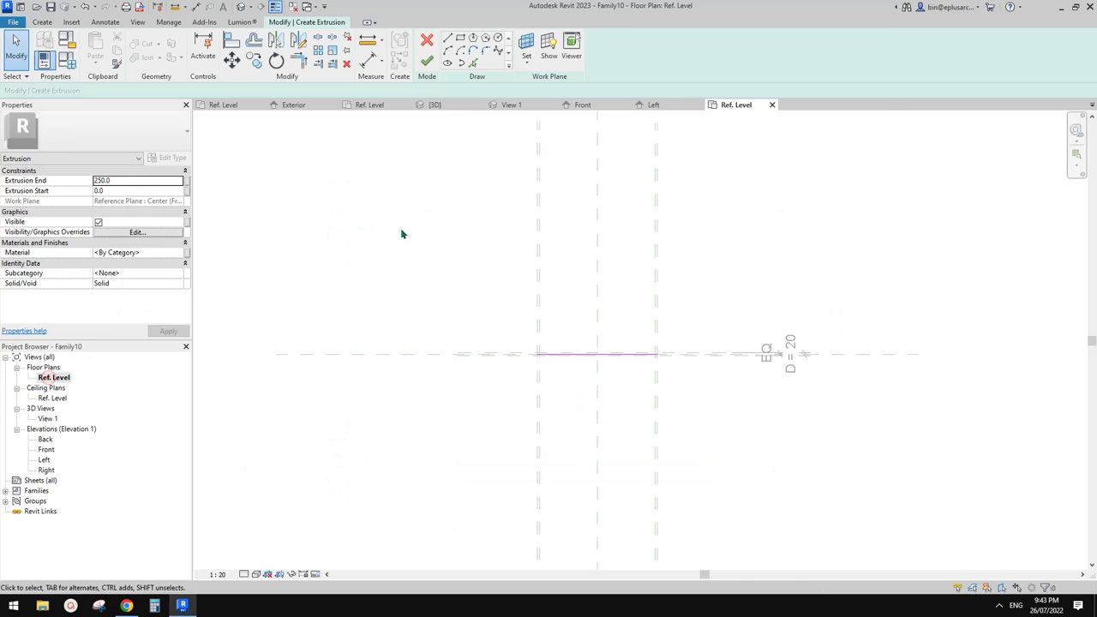
{"action": "left_click", "coordinate": [427, 60]}
{"action": "scroll", "coordinate": [566, 338], "scroll_direction": "up", "scroll_amount": 4}
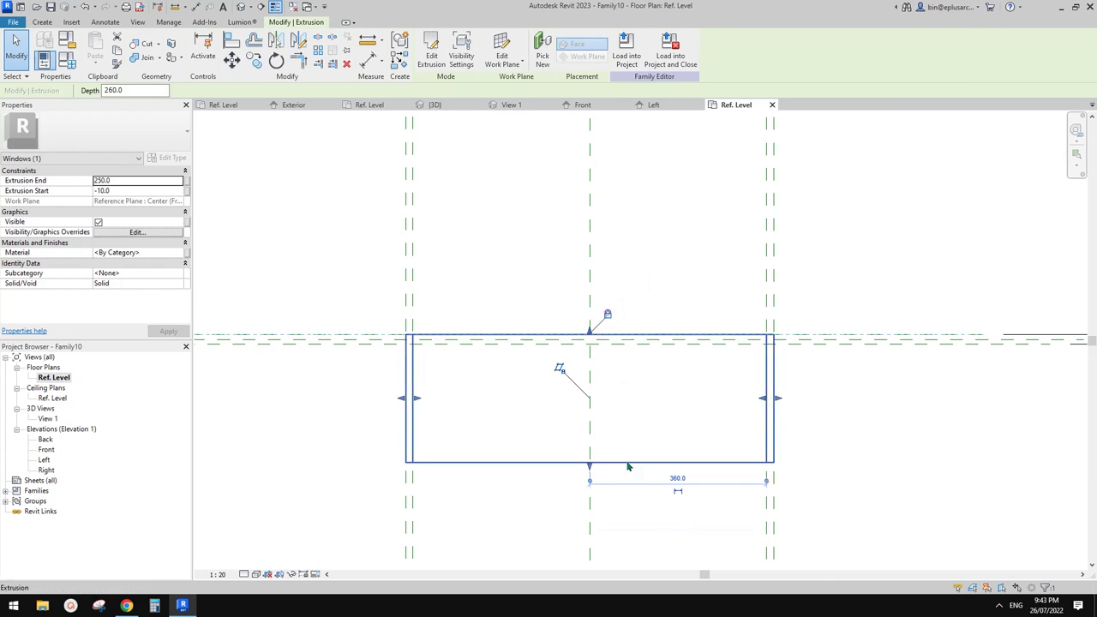
{"action": "left_click_drag", "start_coordinate": [599, 336], "coordinate": [671, 349]}
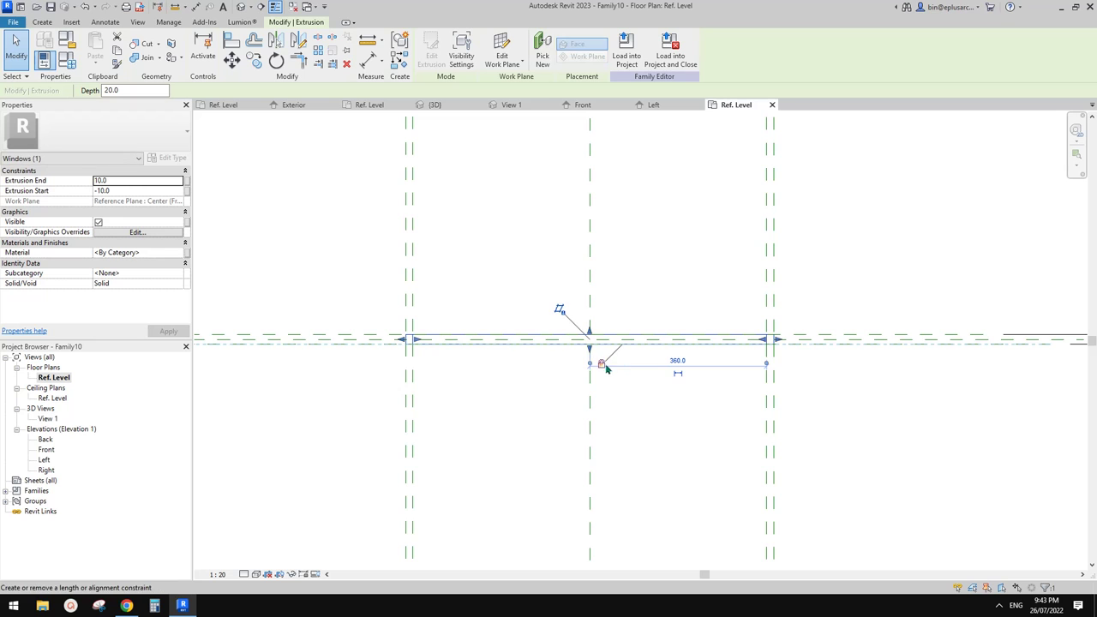
- Associate the frame extrusion's material with a new type parameter named Material-Frame
{"action": "left_click", "coordinate": [243, 7]}
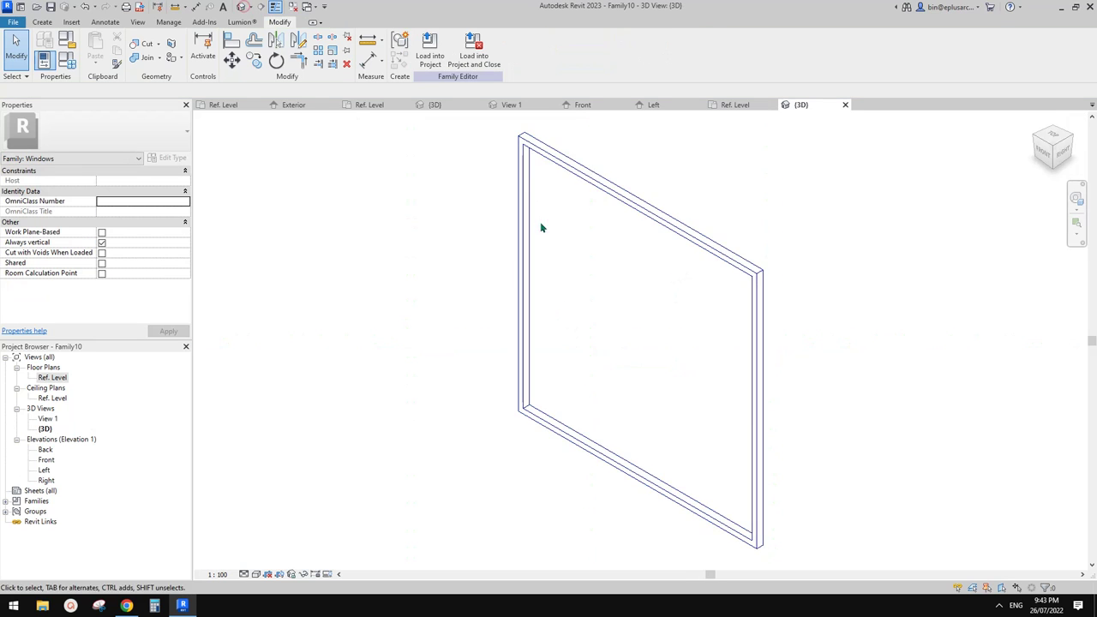
{"action": "middle_click_drag", "start_coordinate": [540, 222], "coordinate": [697, 188], "text": "shift"}
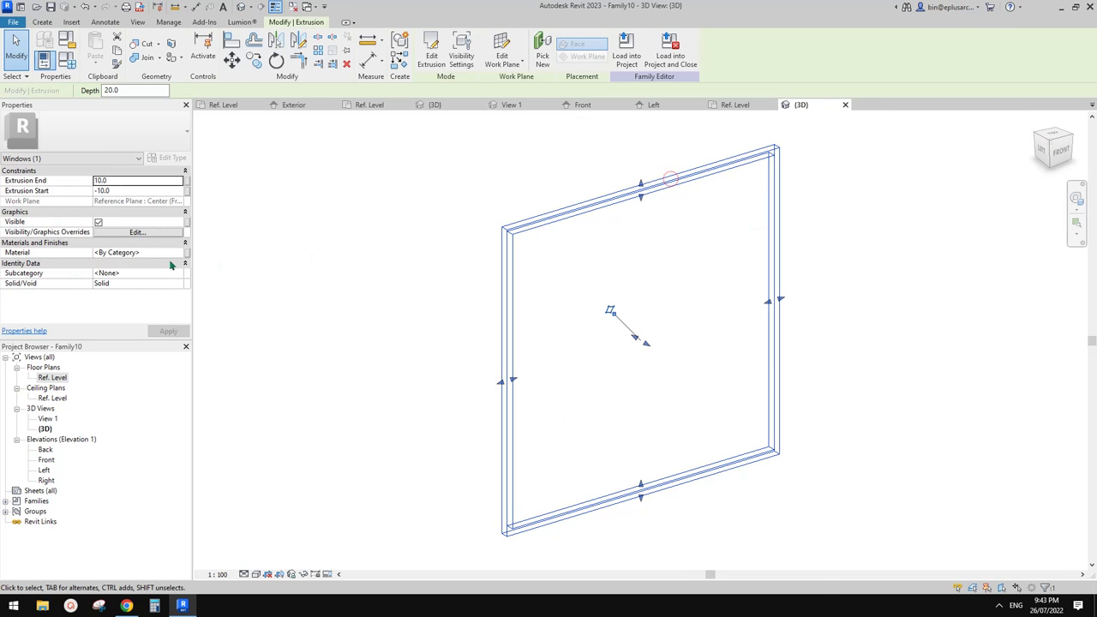
{"action": "left_click", "coordinate": [186, 256]}
{"action": "left_click", "coordinate": [463, 369]}
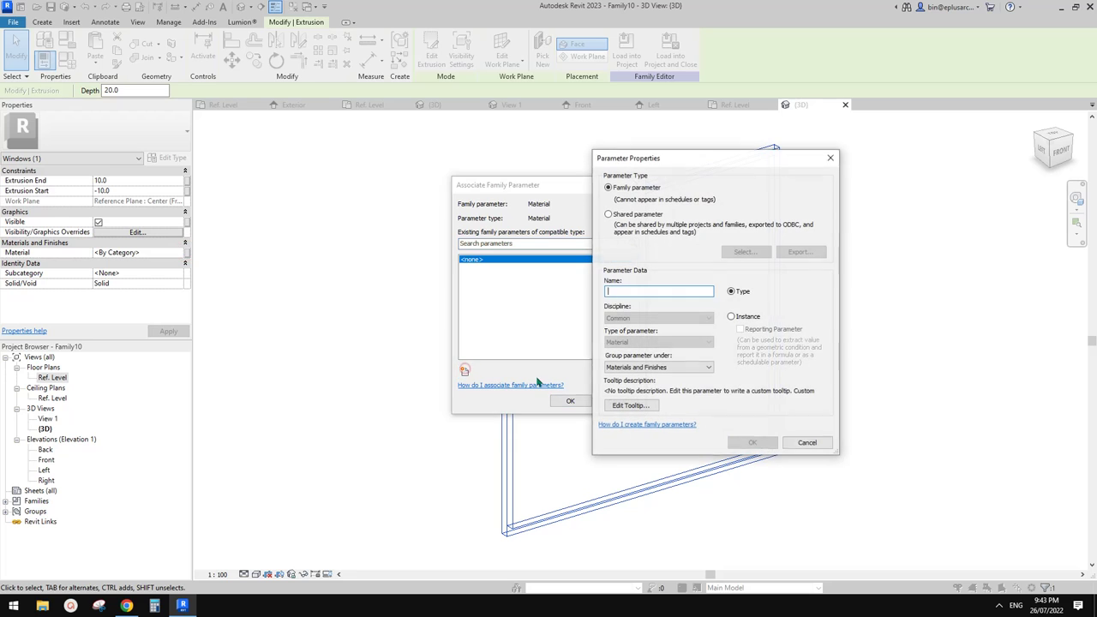
{"action": "type", "text": "mA"}
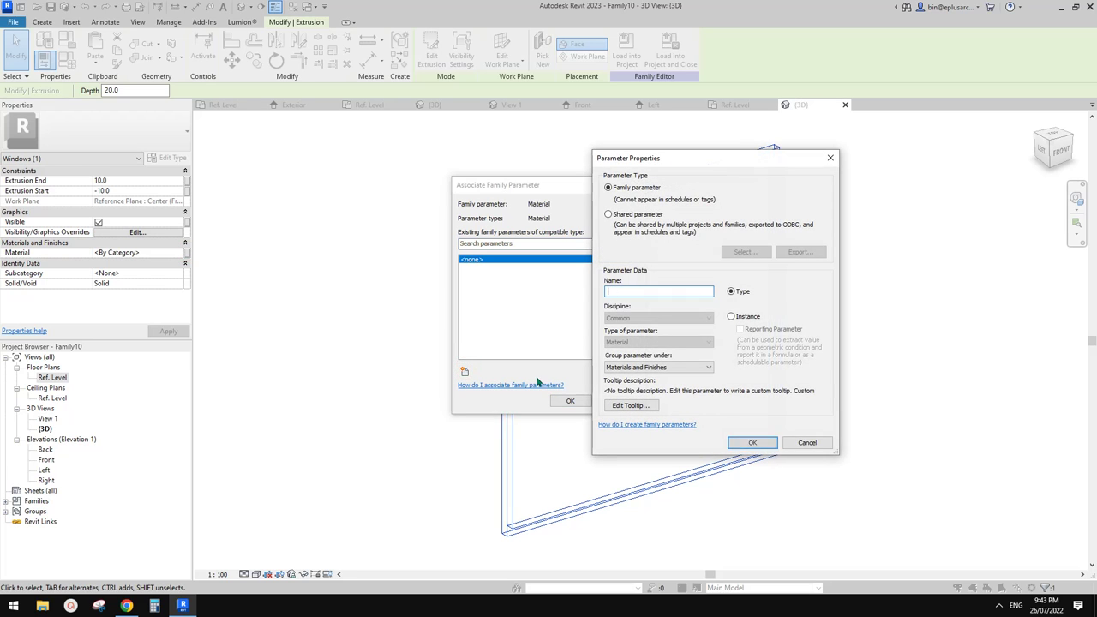
{"action": "type", "text": "Material-Frame"}
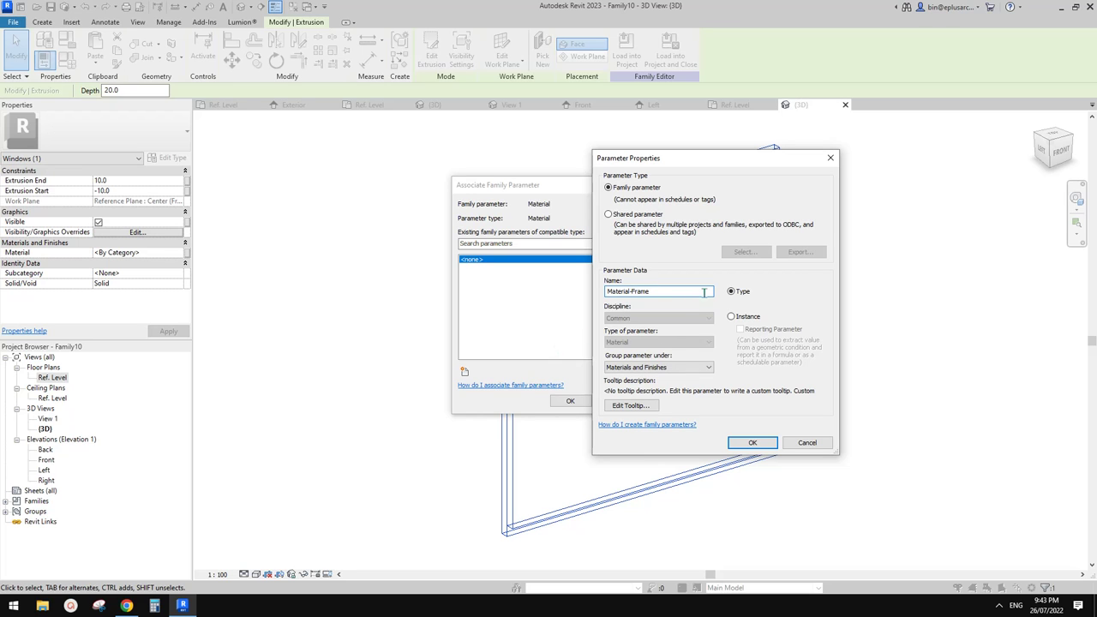
{"action": "left_click", "coordinate": [752, 442]}
{"action": "left_click", "coordinate": [583, 400]}
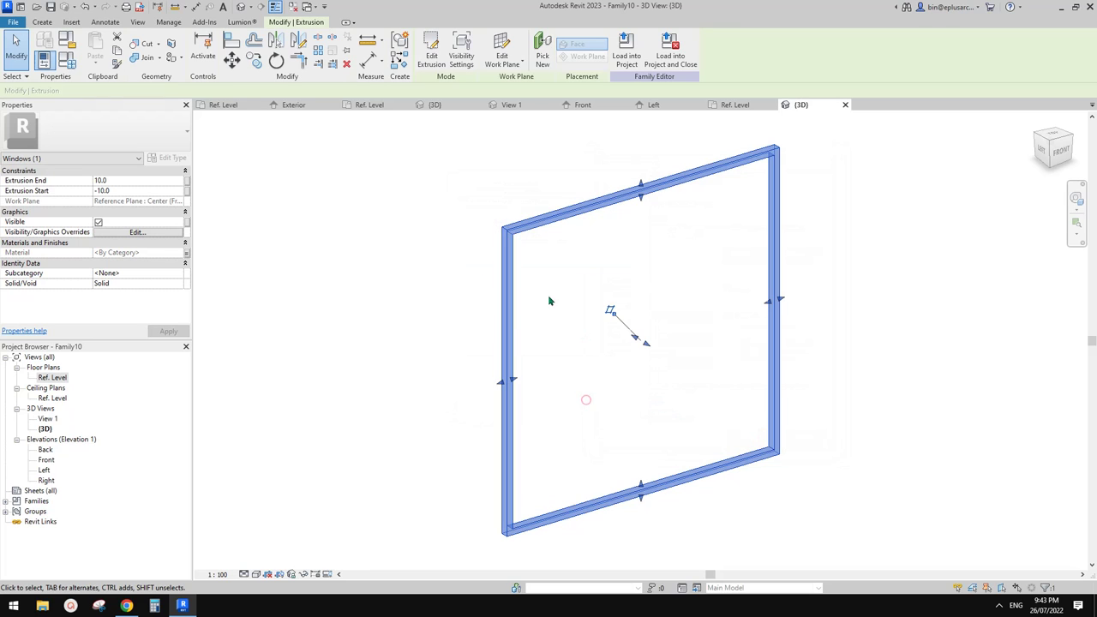
{"action": "double_click", "coordinate": [51, 376]}
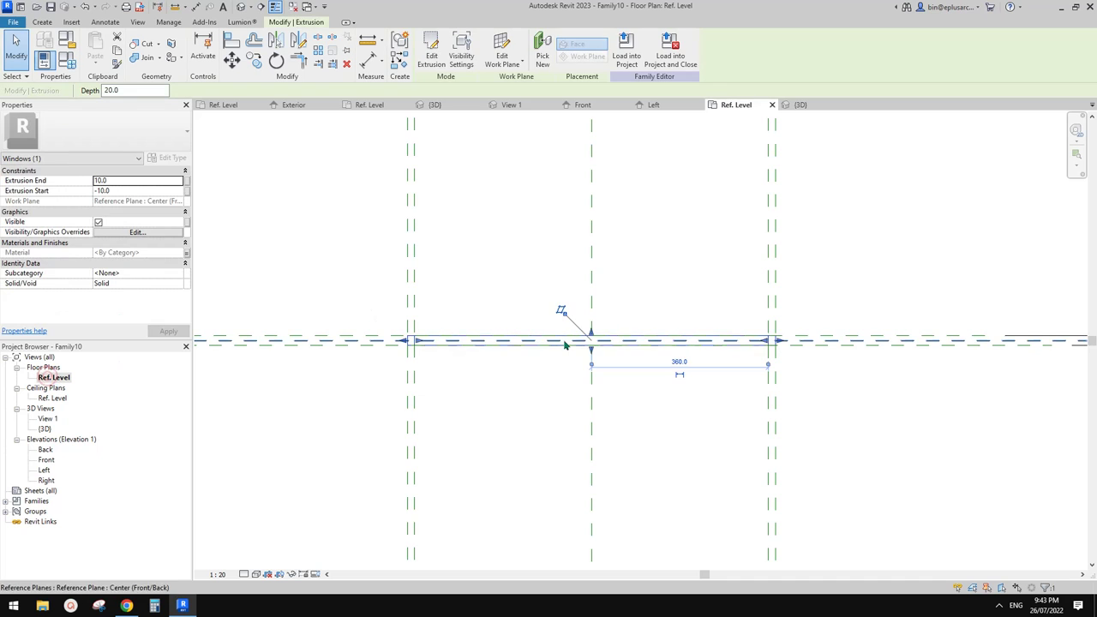
{"action": "scroll", "coordinate": [542, 343], "scroll_direction": "up", "scroll_amount": 1}
{"action": "left_click", "coordinate": [399, 437]}
{"action": "left_click", "coordinate": [126, 606]}
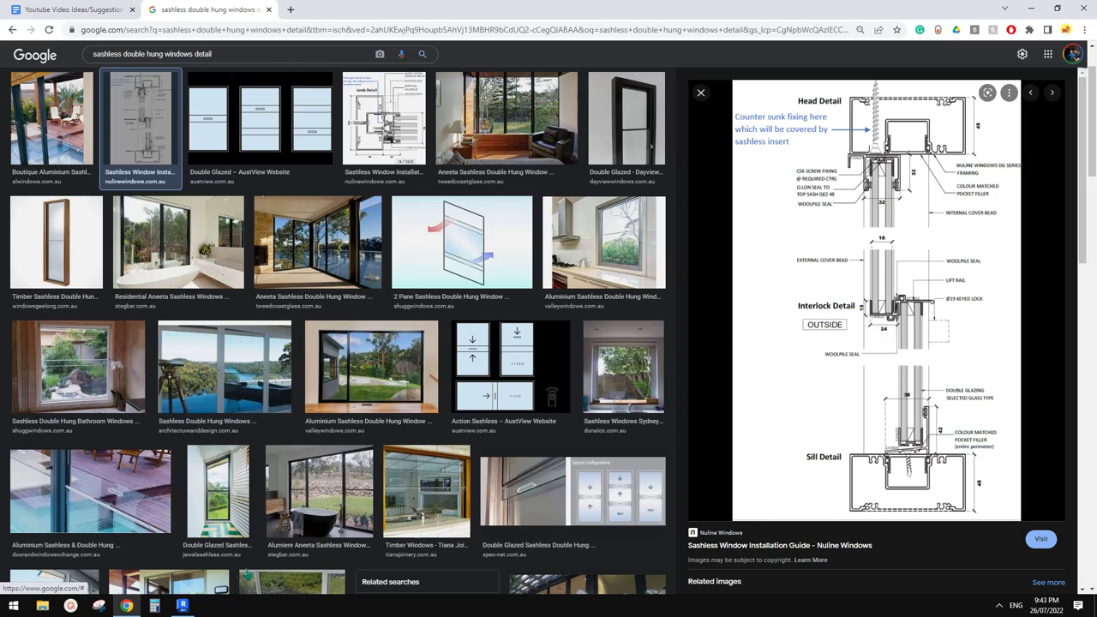
{"action": "left_click", "coordinate": [181, 606]}
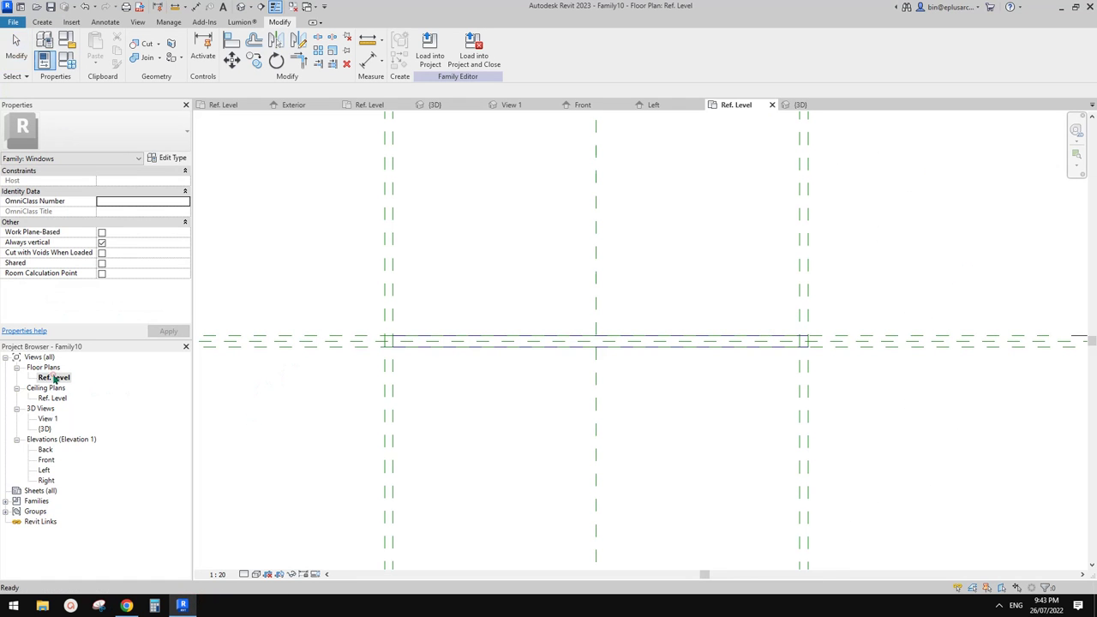
- Review the depth D value in Family Types and close the dialog
{"action": "middle_click_drag", "start_coordinate": [645, 362], "coordinate": [634, 372]}
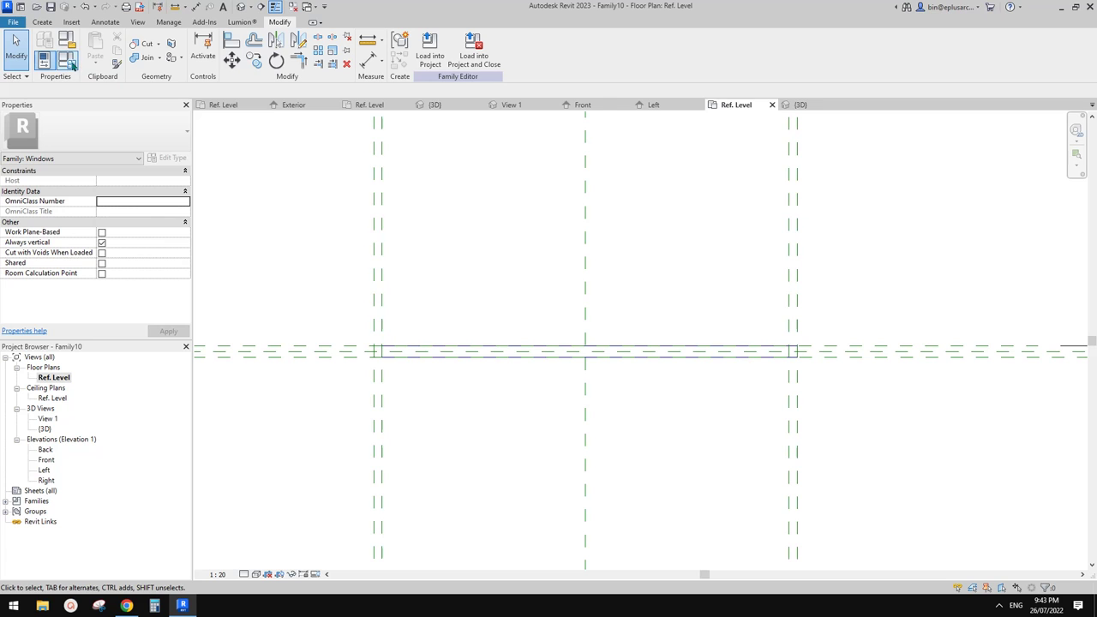
{"action": "left_click", "coordinate": [73, 64]}
{"action": "left_click", "coordinate": [228, 244]}
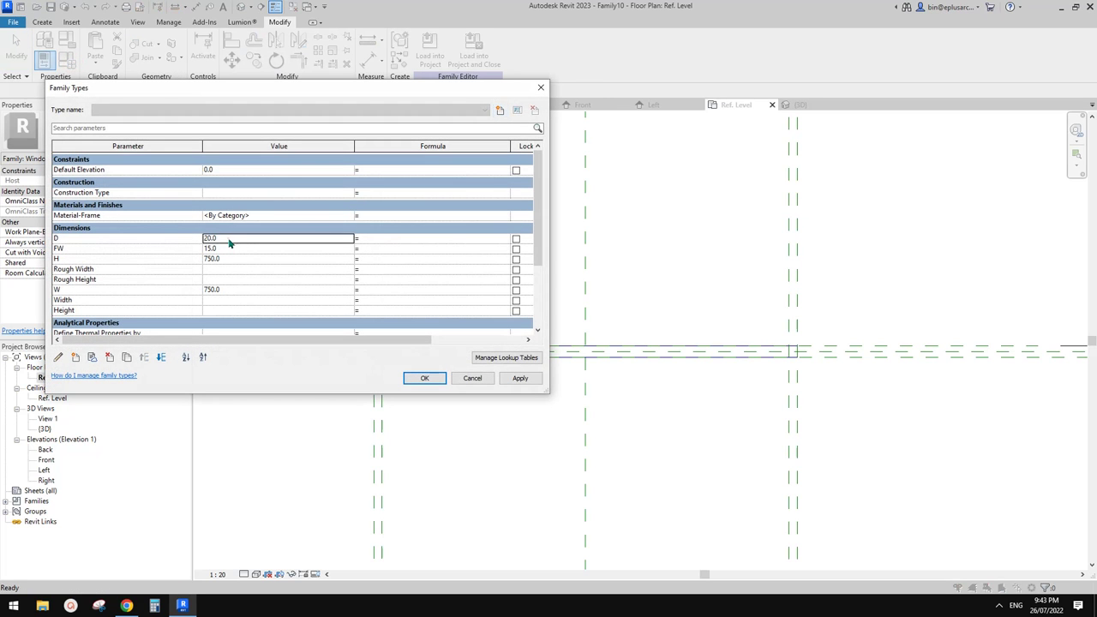
{"action": "double_click", "coordinate": [230, 243]}
{"action": "left_click", "coordinate": [424, 378]}
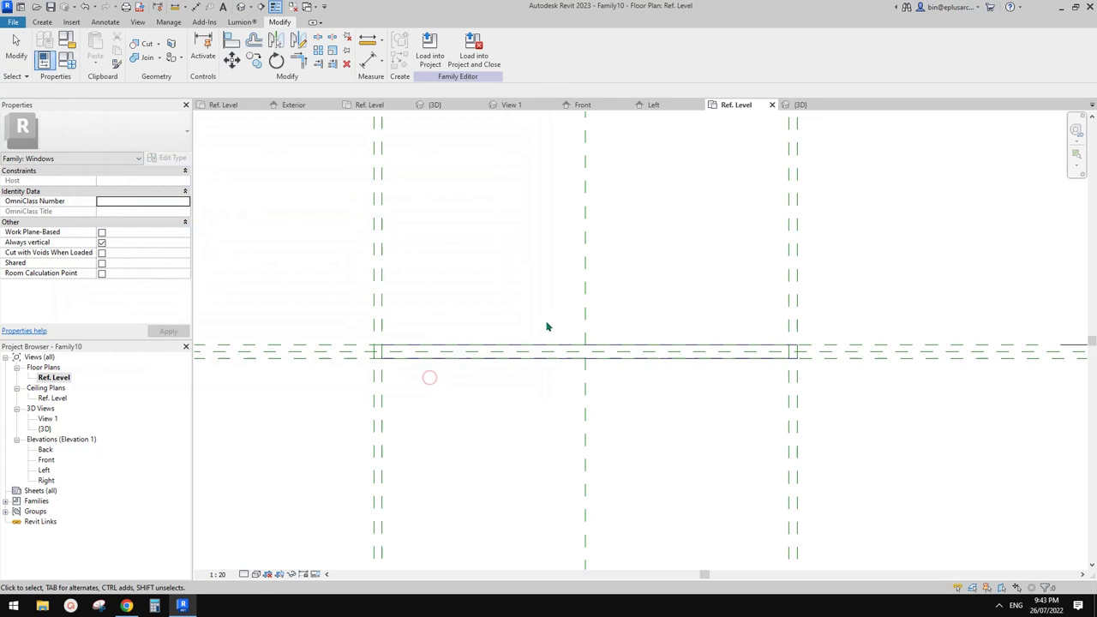
{"action": "middle_click_drag", "start_coordinate": [380, 363], "coordinate": [396, 370]}
- Draw a short reference plane at the window's right end, just below the existing one
{"action": "key", "text": "r"}
{"action": "key", "text": "p"}
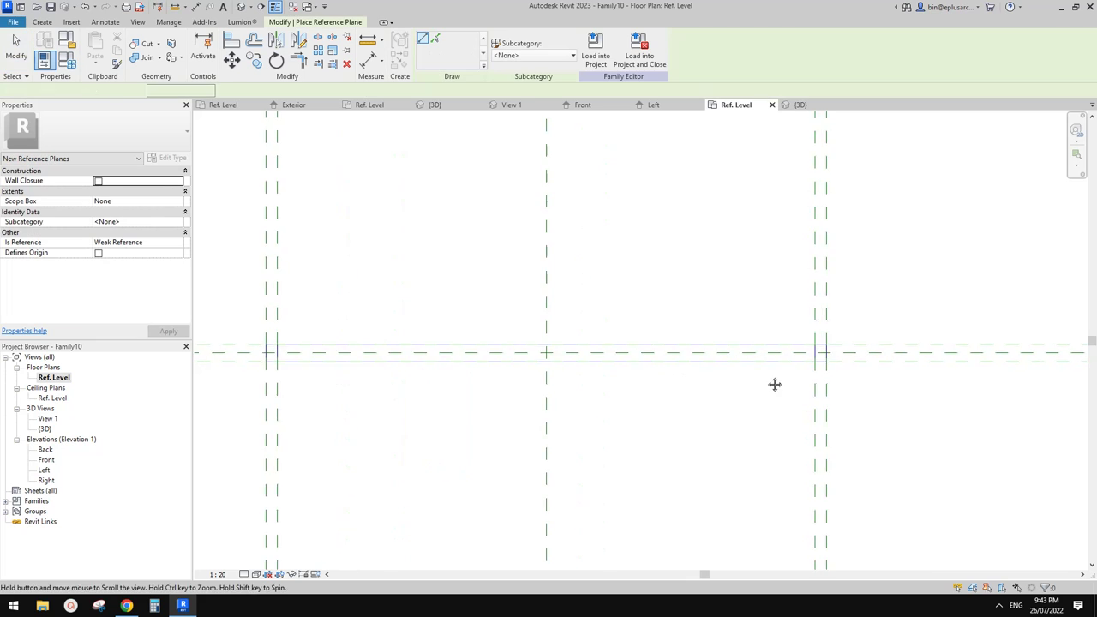
{"action": "scroll", "coordinate": [844, 345], "scroll_direction": "up", "scroll_amount": 2}
{"action": "scroll", "coordinate": [869, 346], "scroll_direction": "up", "scroll_amount": 2}
{"action": "middle_click_drag", "start_coordinate": [869, 346], "coordinate": [788, 345]}
{"action": "scroll", "coordinate": [792, 339], "scroll_direction": "up", "scroll_amount": 1}
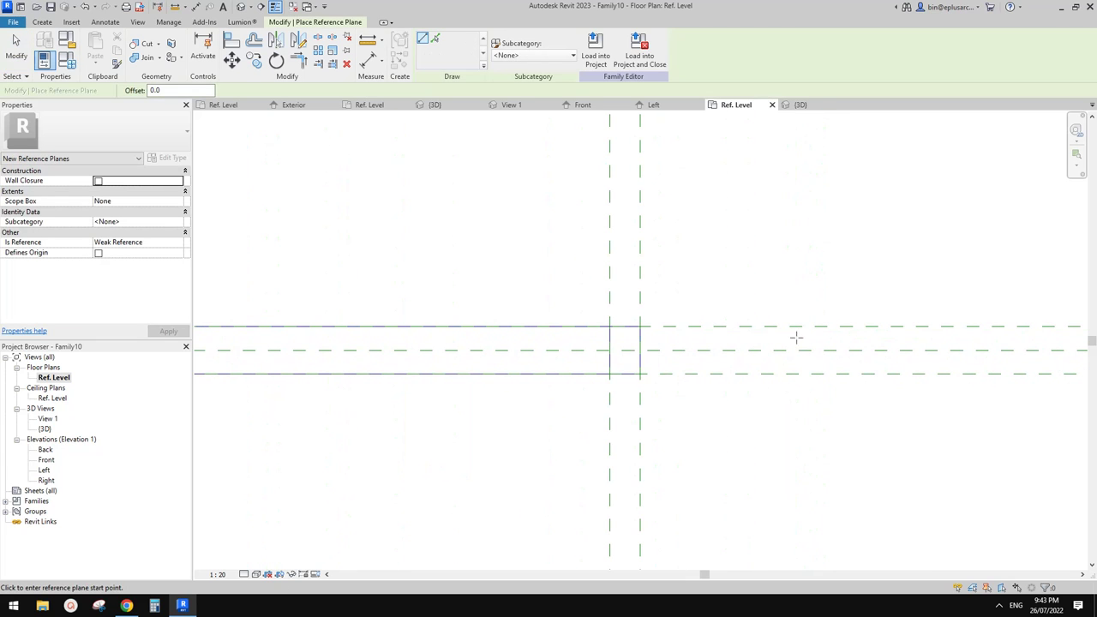
{"action": "left_click", "coordinate": [796, 364]}
{"action": "left_click", "coordinate": [711, 364]}
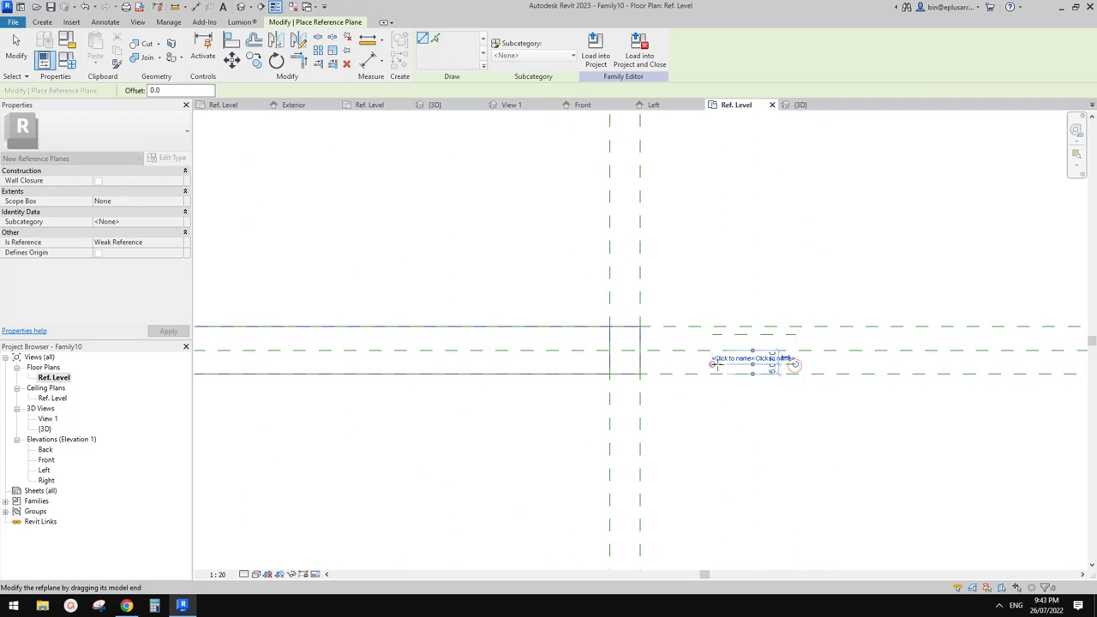
{"action": "key", "text": "Escape"}
{"action": "key", "text": "Escape"}
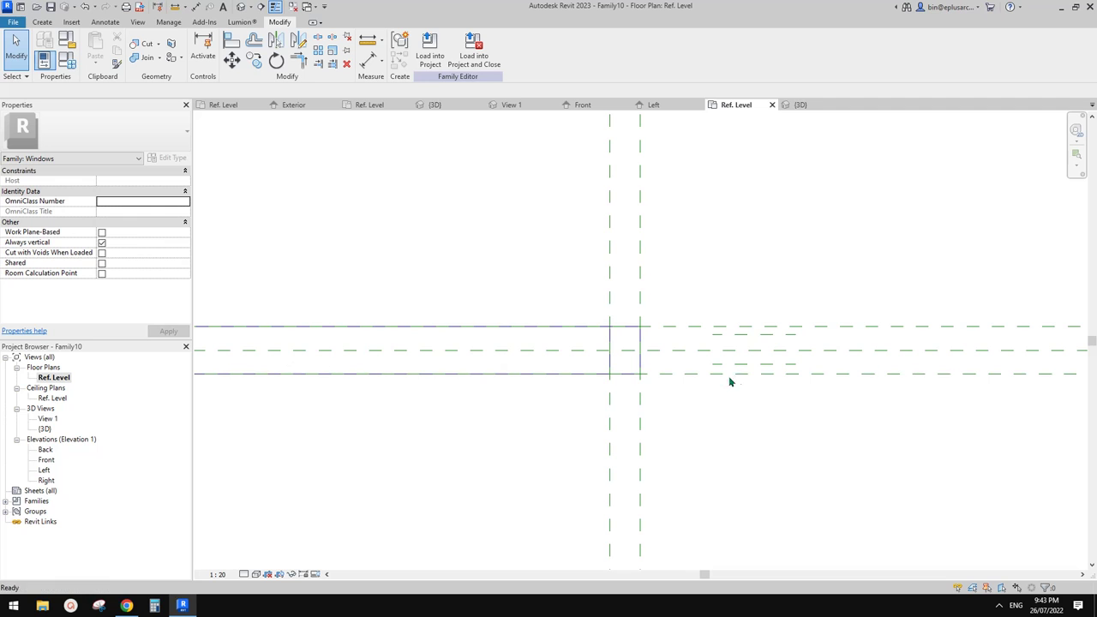
{"action": "middle_click_drag", "start_coordinate": [810, 347], "coordinate": [729, 357]}
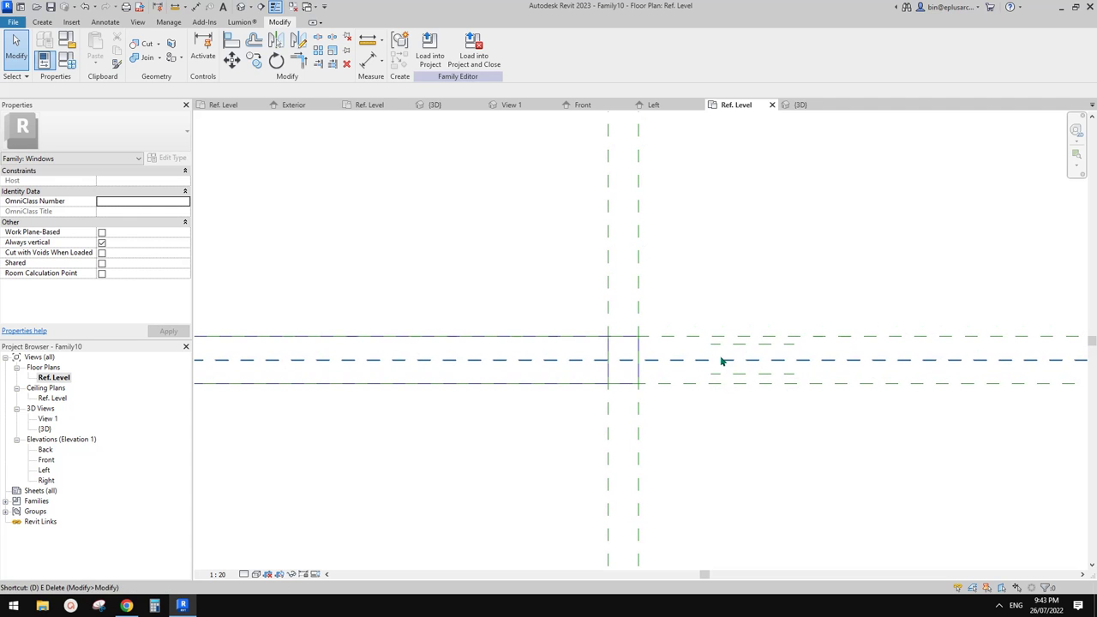
{"action": "key", "text": "d"}
{"action": "key", "text": "i"}
{"action": "scroll", "coordinate": [732, 355], "scroll_direction": "up", "scroll_amount": 2}
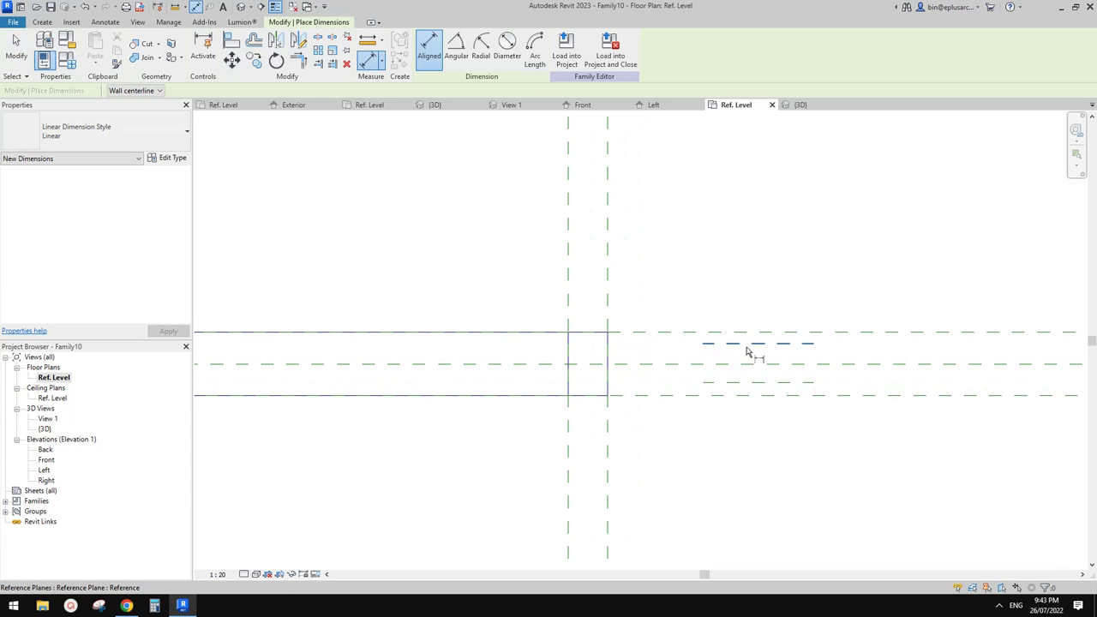
- Place an EQ dimension across the glass planes and set the view scale to 1:2
{"action": "left_click", "coordinate": [749, 348]}
{"action": "scroll", "coordinate": [754, 384], "scroll_direction": "down", "scroll_amount": 2}
{"action": "left_click", "coordinate": [855, 450]}
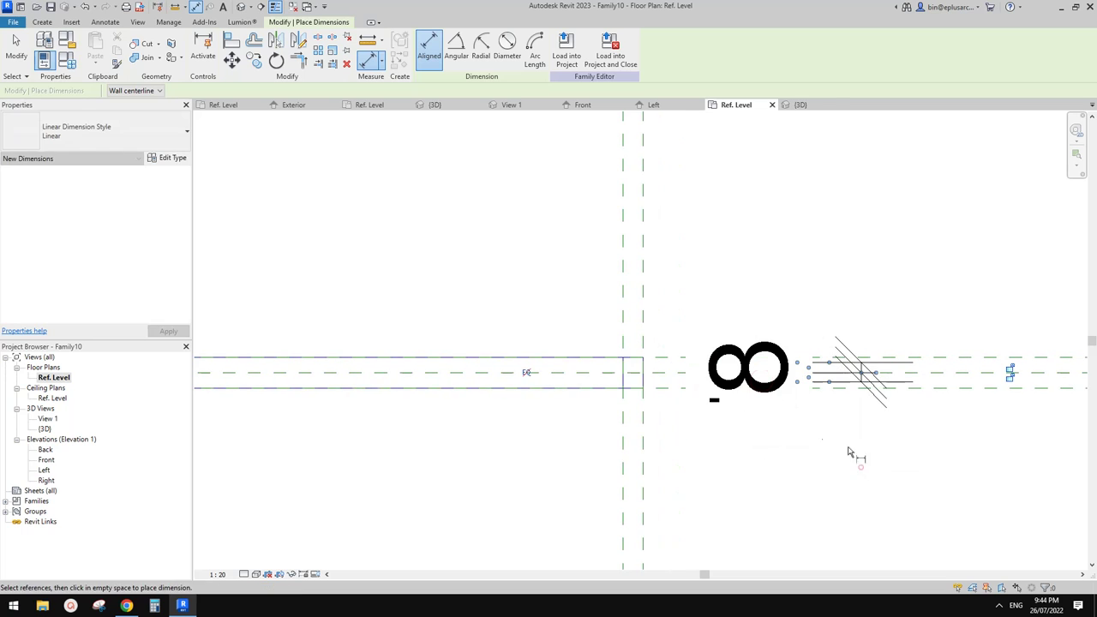
{"action": "key", "text": "Escape"}
{"action": "left_click", "coordinate": [219, 574]}
{"action": "left_click", "coordinate": [225, 424]}
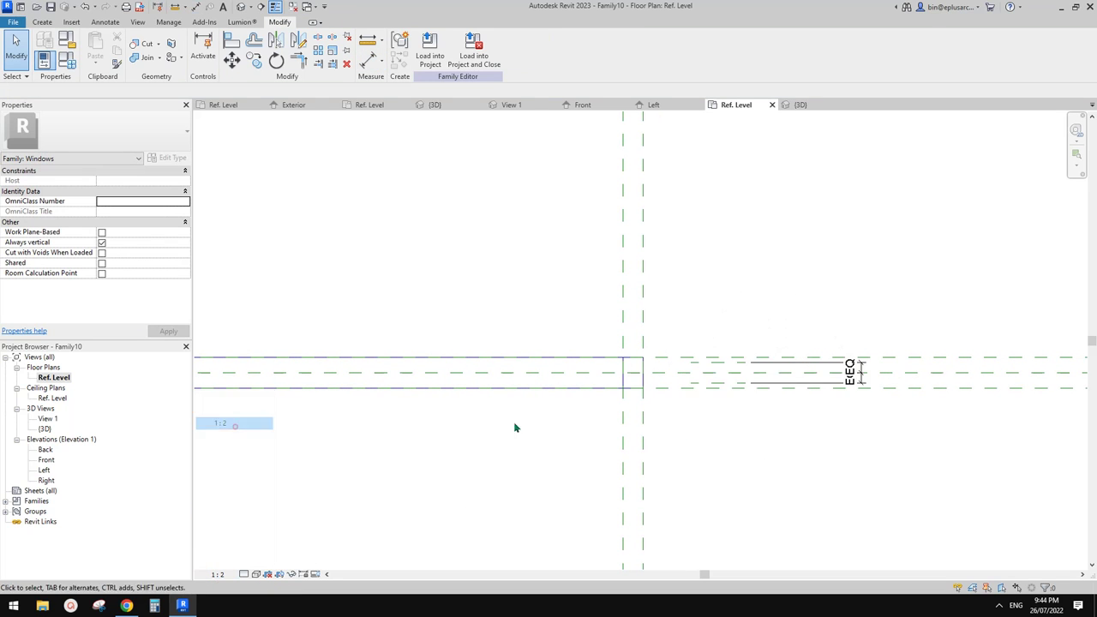
{"action": "scroll", "coordinate": [838, 364], "scroll_direction": "up", "scroll_amount": 2}
- Dimension the 16 gap between the outer glass planes and label it with new parameter Glass TH
{"action": "key", "text": "d"}
{"action": "key", "text": "i"}
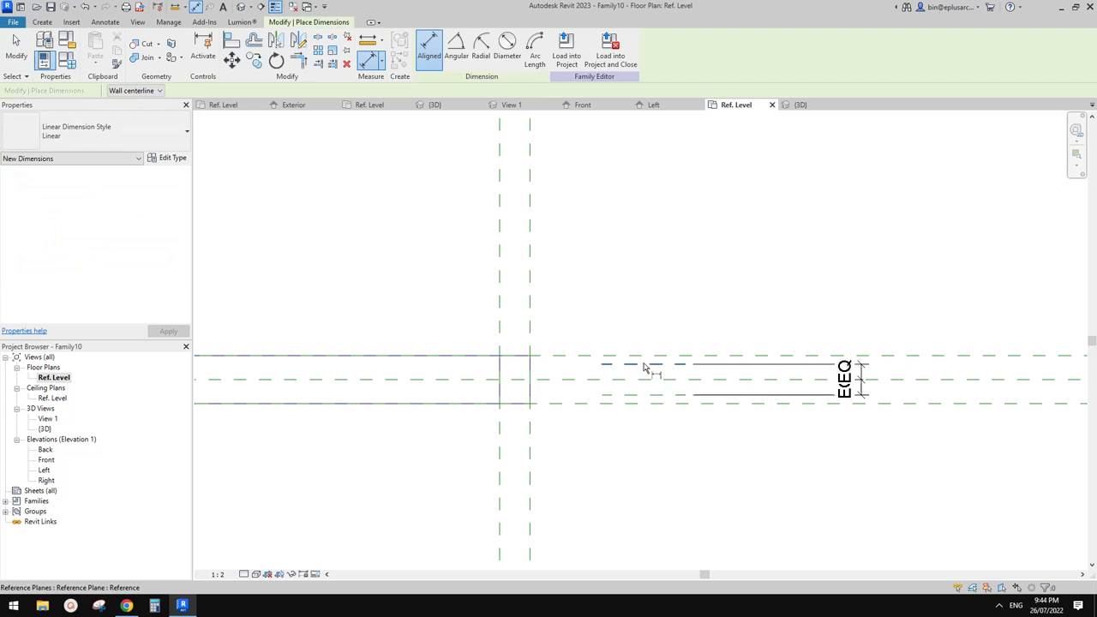
{"action": "left_click", "coordinate": [644, 367]}
{"action": "left_click", "coordinate": [645, 395]}
{"action": "left_click", "coordinate": [922, 447]}
{"action": "key", "text": "Escape"}
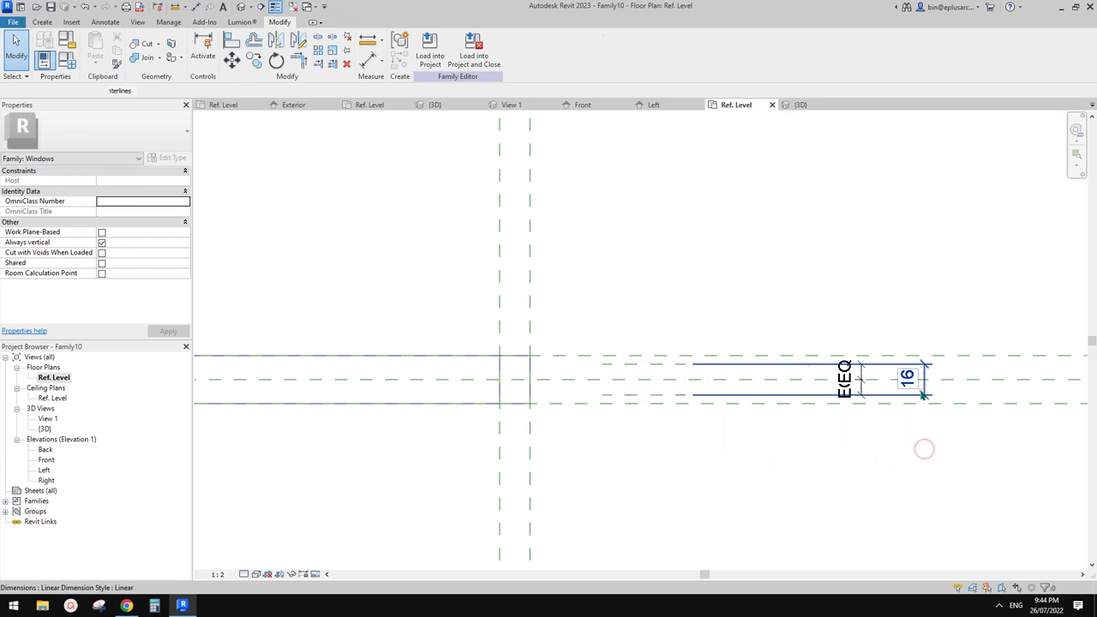
{"action": "left_click", "coordinate": [922, 395]}
{"action": "left_click", "coordinate": [538, 48]}
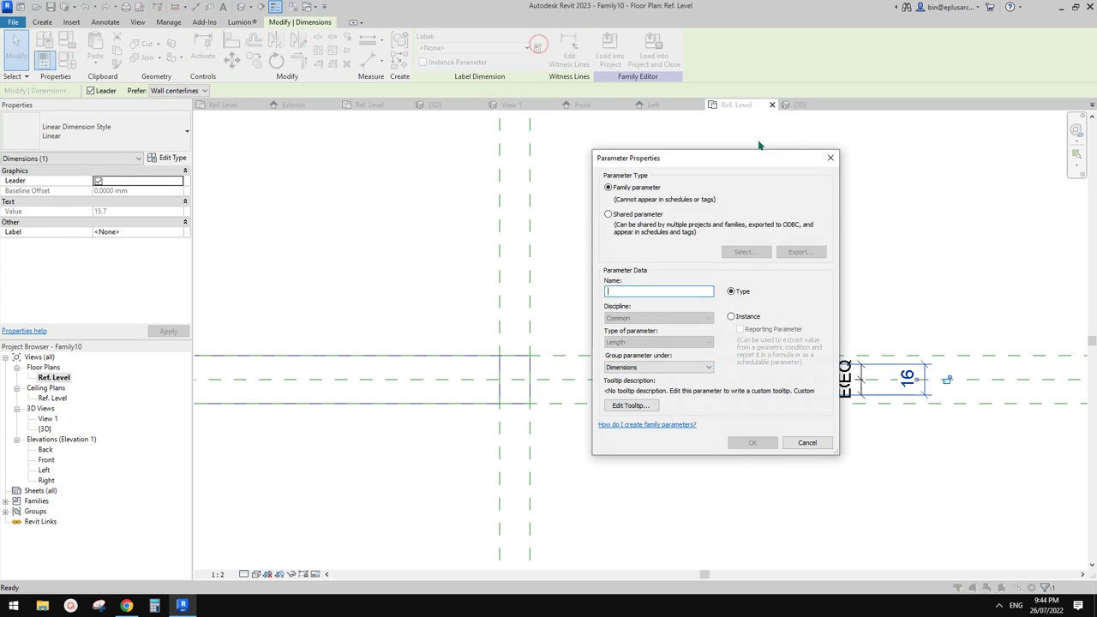
{"action": "type", "text": "Glas"}
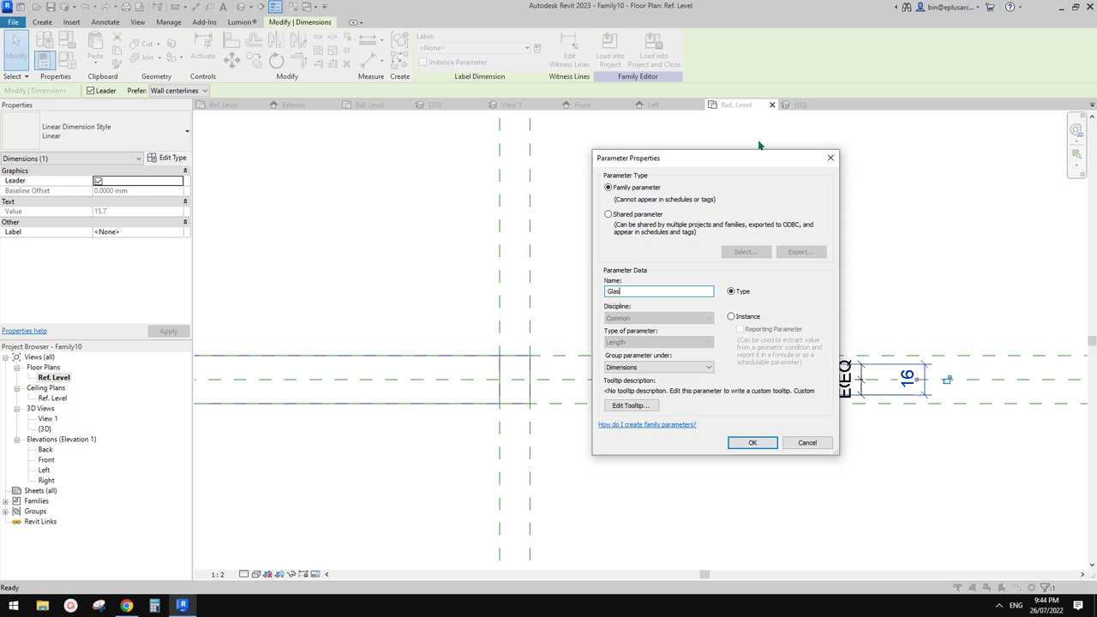
{"action": "type", "text": "a"}
{"action": "left_click", "coordinate": [752, 442]}
{"action": "key", "text": "Escape"}
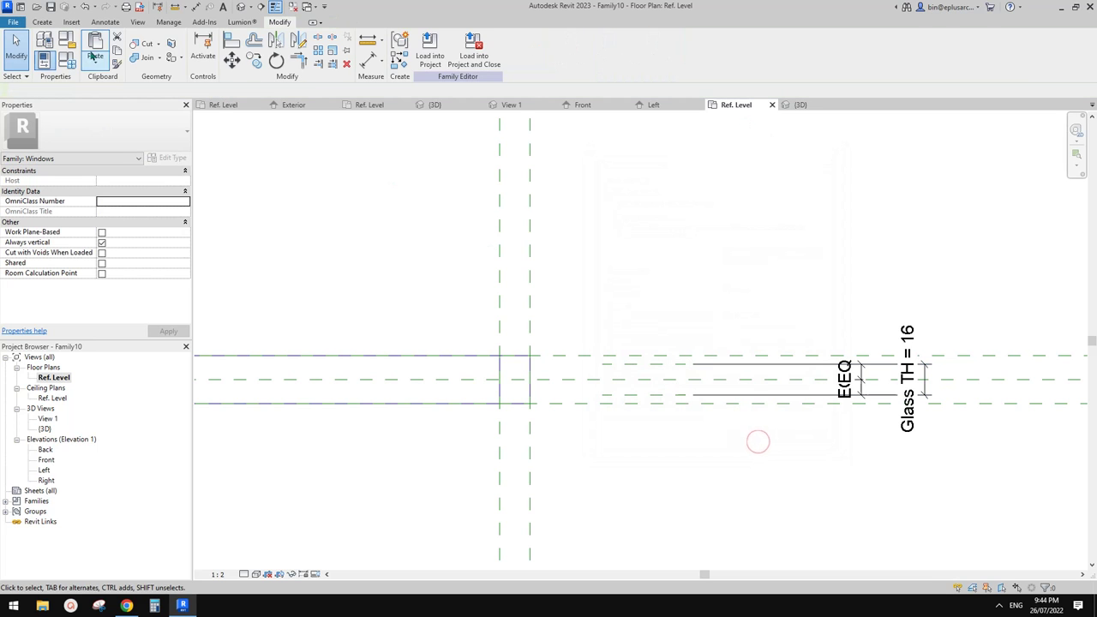
- Set Glass TH to 18 in Family Types
{"action": "left_click", "coordinate": [70, 57]}
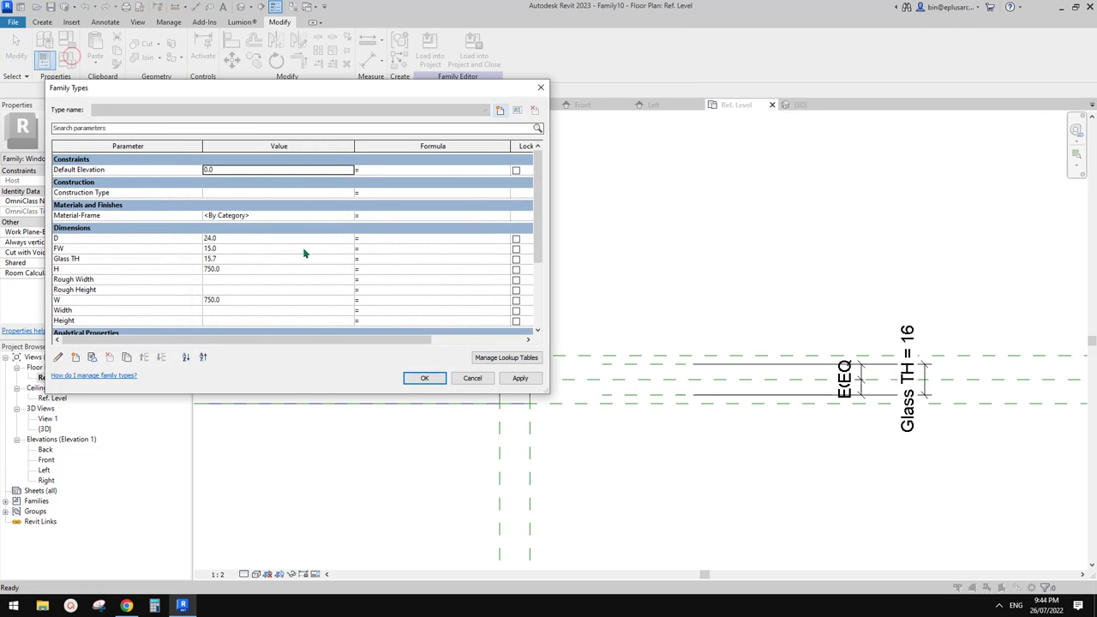
{"action": "left_click", "coordinate": [225, 258]}
{"action": "type", "text": "8"}
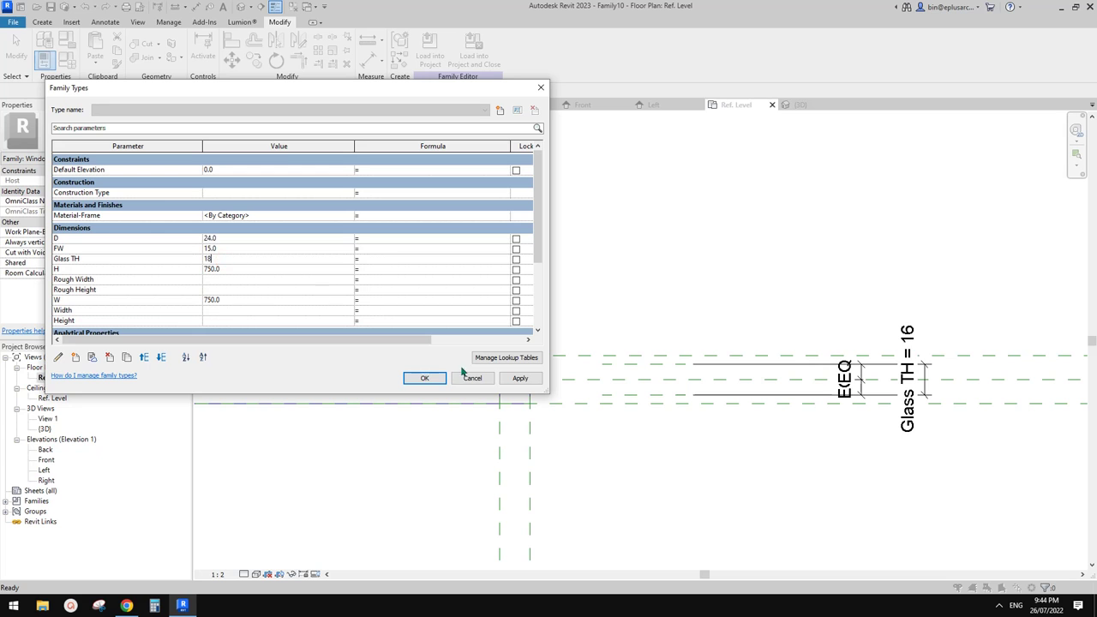
{"action": "left_click", "coordinate": [520, 378]}
{"action": "left_click", "coordinate": [424, 378]}
{"action": "scroll", "coordinate": [700, 237], "scroll_direction": "down", "scroll_amount": 2}
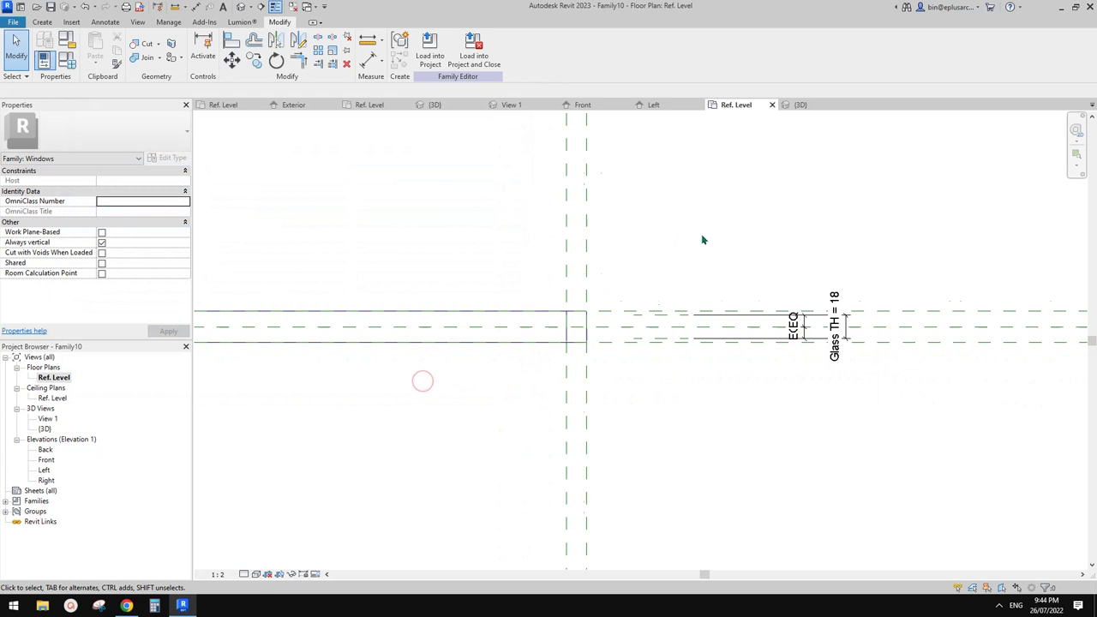
{"action": "scroll", "coordinate": [824, 286], "scroll_direction": "down", "scroll_amount": 2}
- Open the Front elevation and temporarily hide the frame extrusion
{"action": "left_click", "coordinate": [46, 461]}
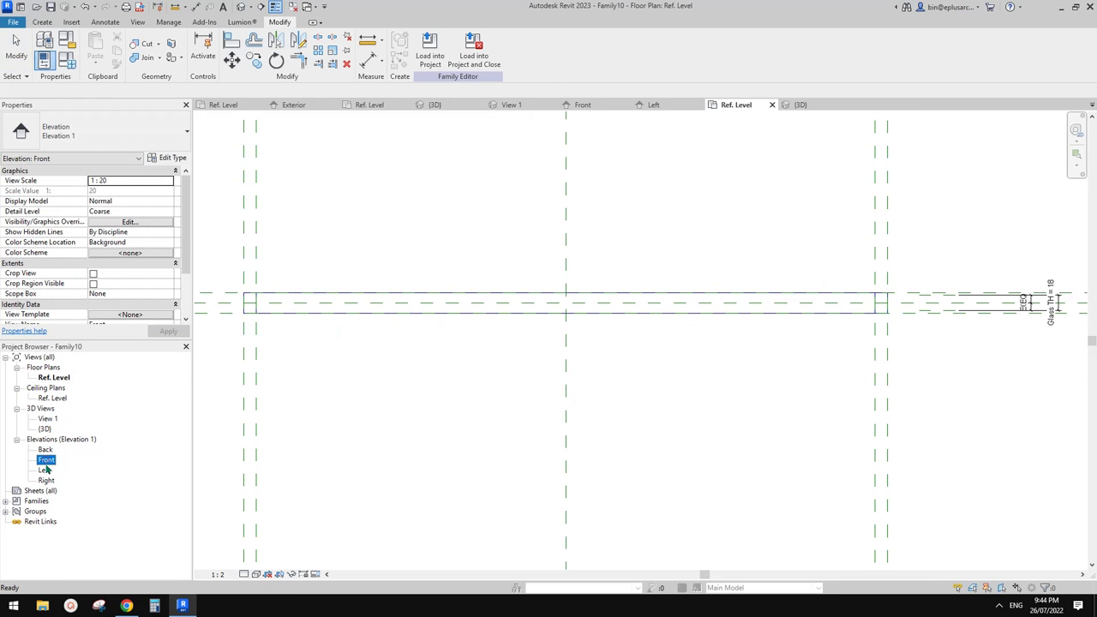
{"action": "double_click", "coordinate": [47, 461]}
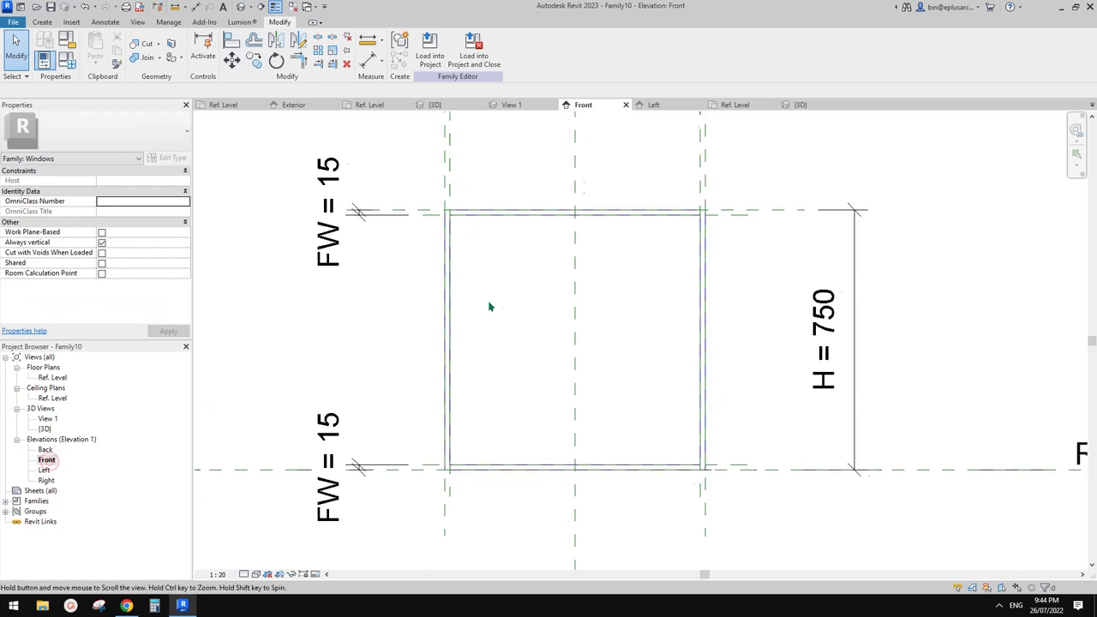
{"action": "left_click", "coordinate": [40, 23]}
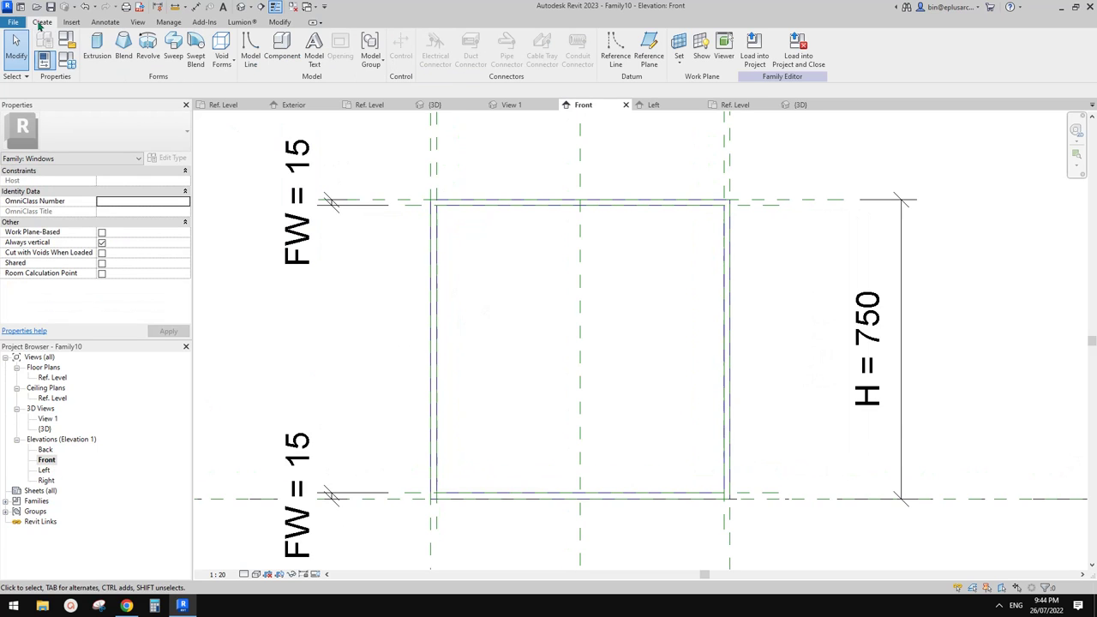
{"action": "left_click", "coordinate": [490, 204]}
{"action": "key", "text": "h"}
{"action": "key", "text": "h"}
{"action": "key", "text": "Escape"}
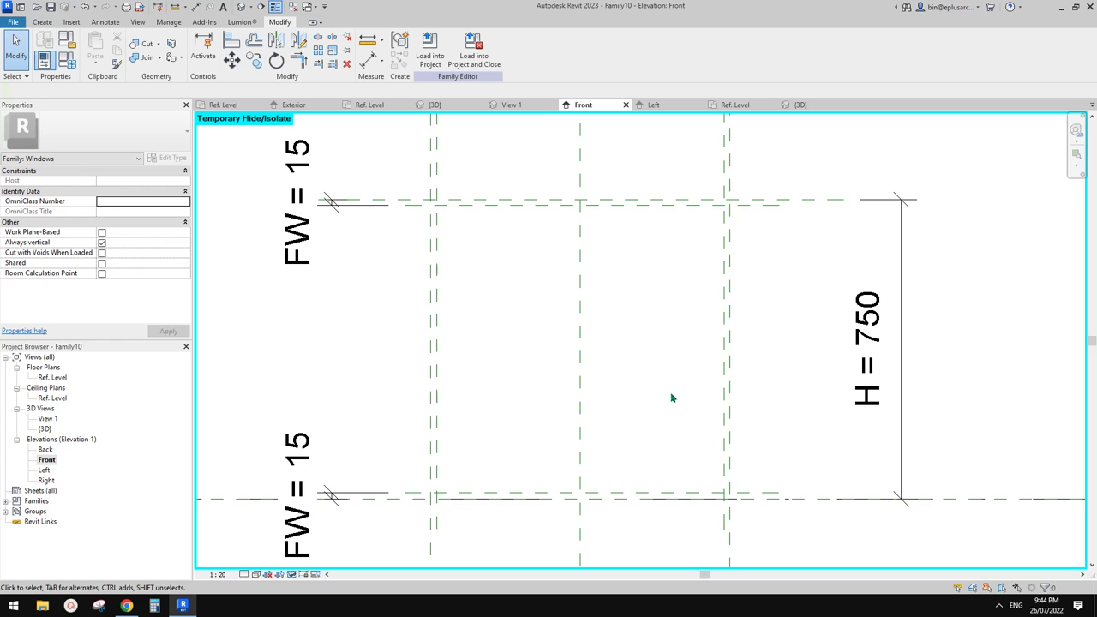
{"action": "middle_click_drag", "start_coordinate": [671, 398], "coordinate": [658, 404]}
- Sketch a new extrusion rectangle on the frame's inner planes and set its material to Glass
{"action": "left_click", "coordinate": [43, 22]}
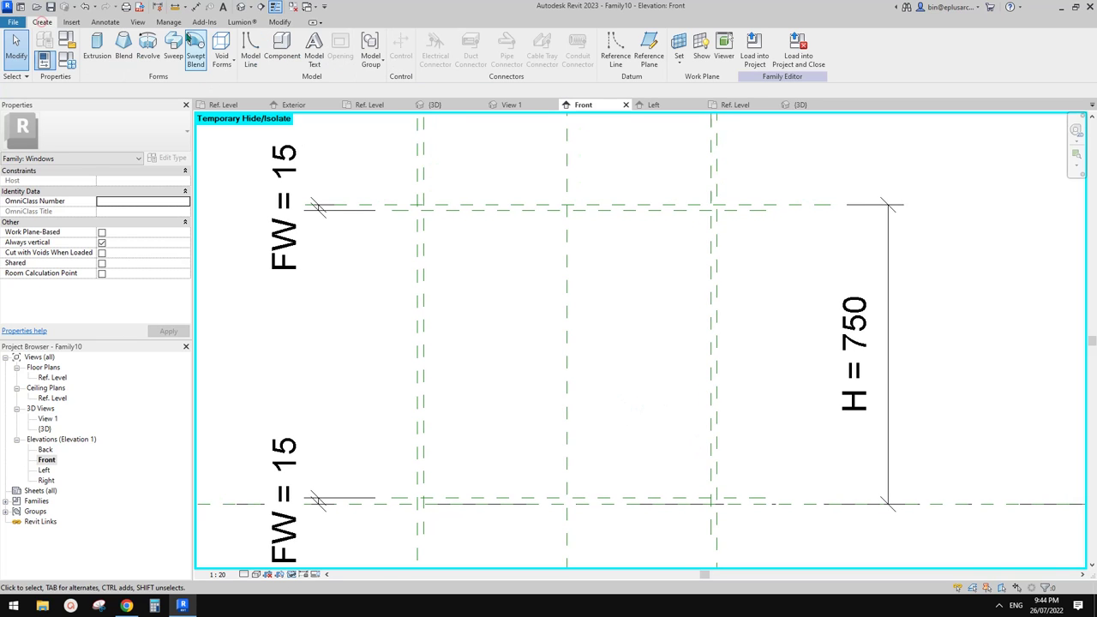
{"action": "left_click", "coordinate": [97, 47]}
{"action": "left_click", "coordinate": [460, 40]}
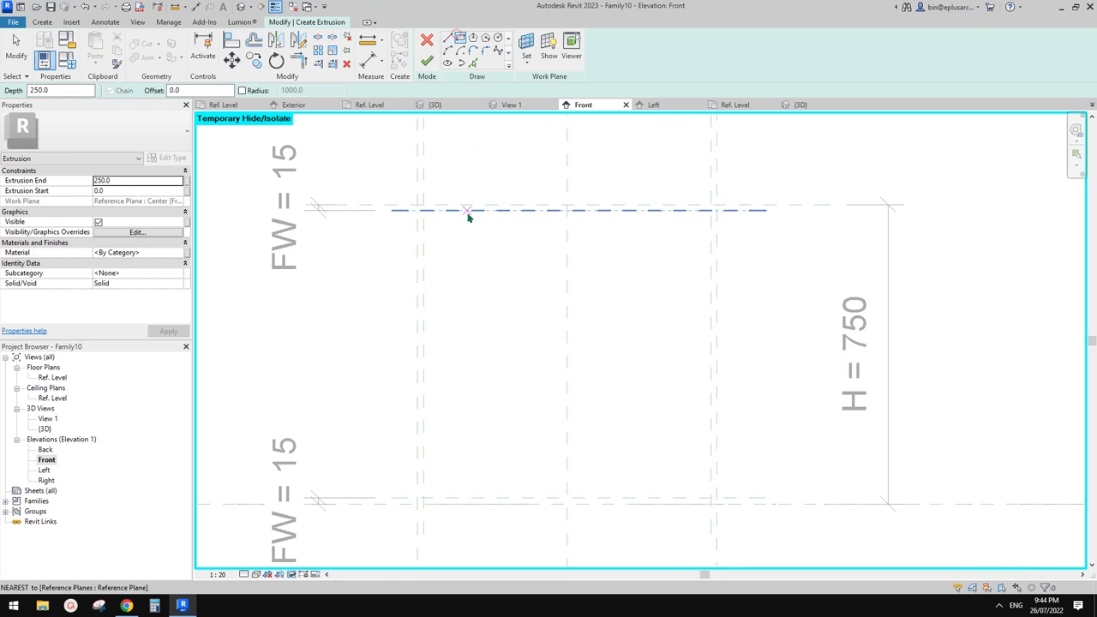
{"action": "left_click", "coordinate": [422, 210]}
{"action": "left_click", "coordinate": [710, 498]}
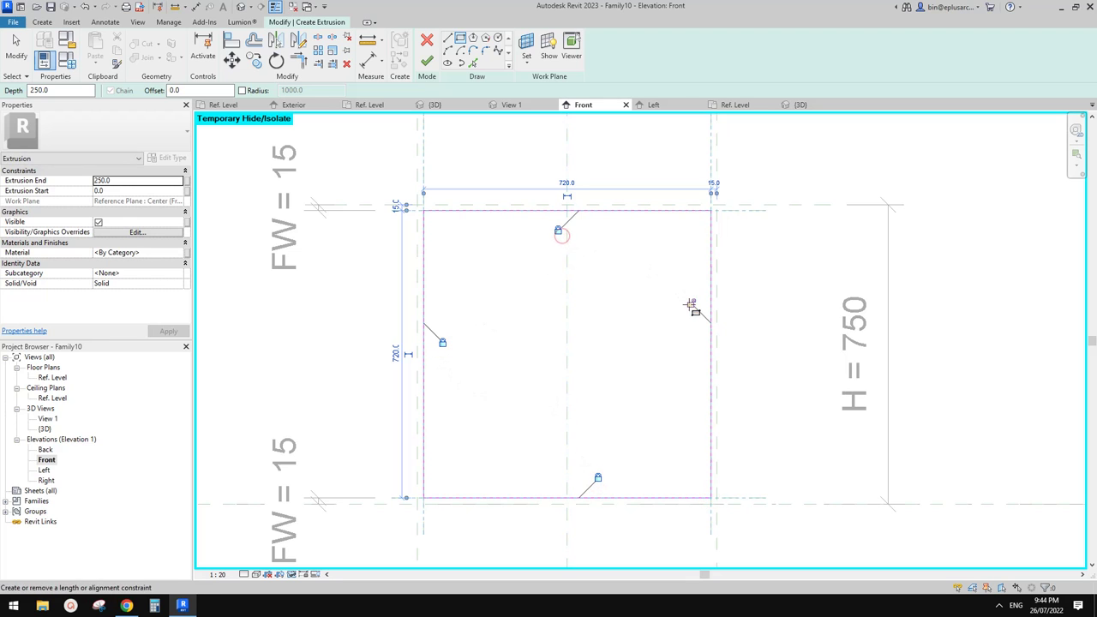
{"action": "left_click", "coordinate": [163, 252]}
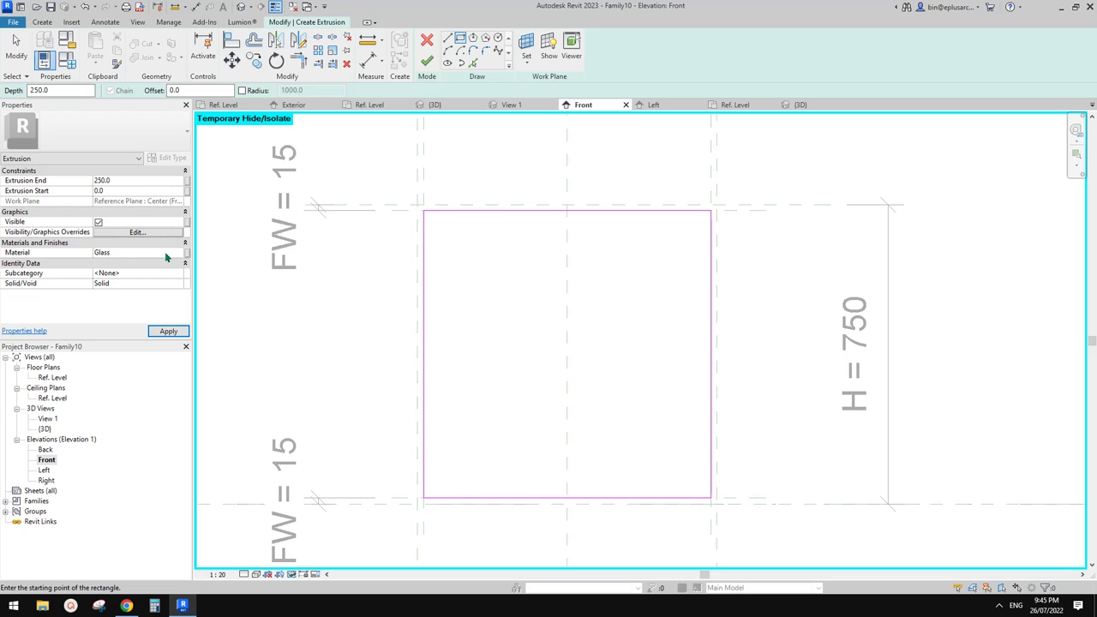
{"action": "key", "text": "Return"}
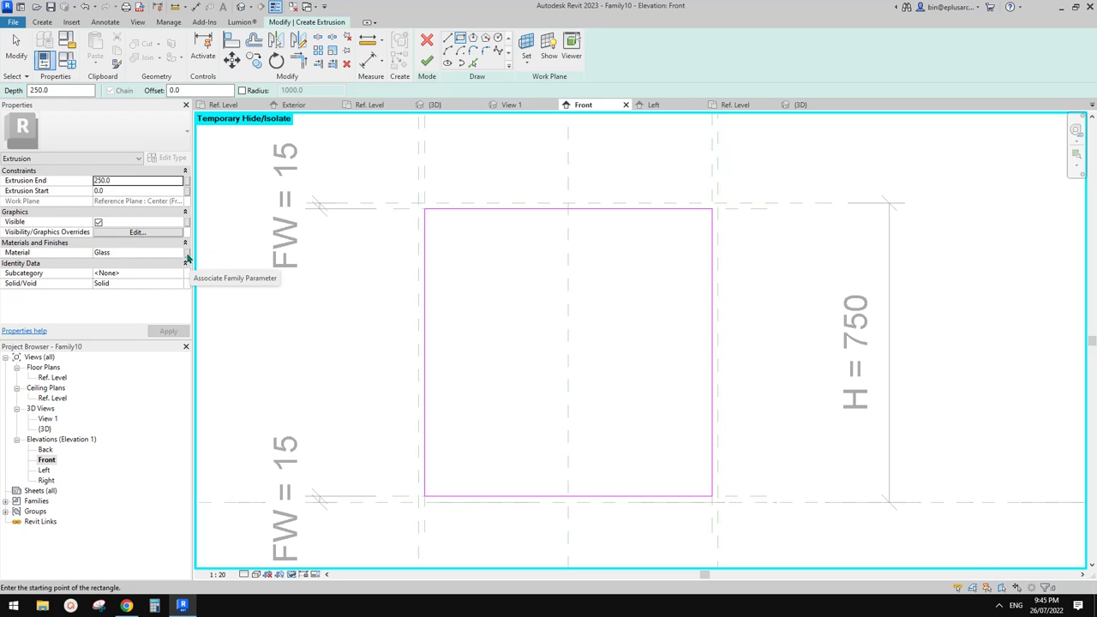
{"action": "double_click", "coordinate": [55, 378]}
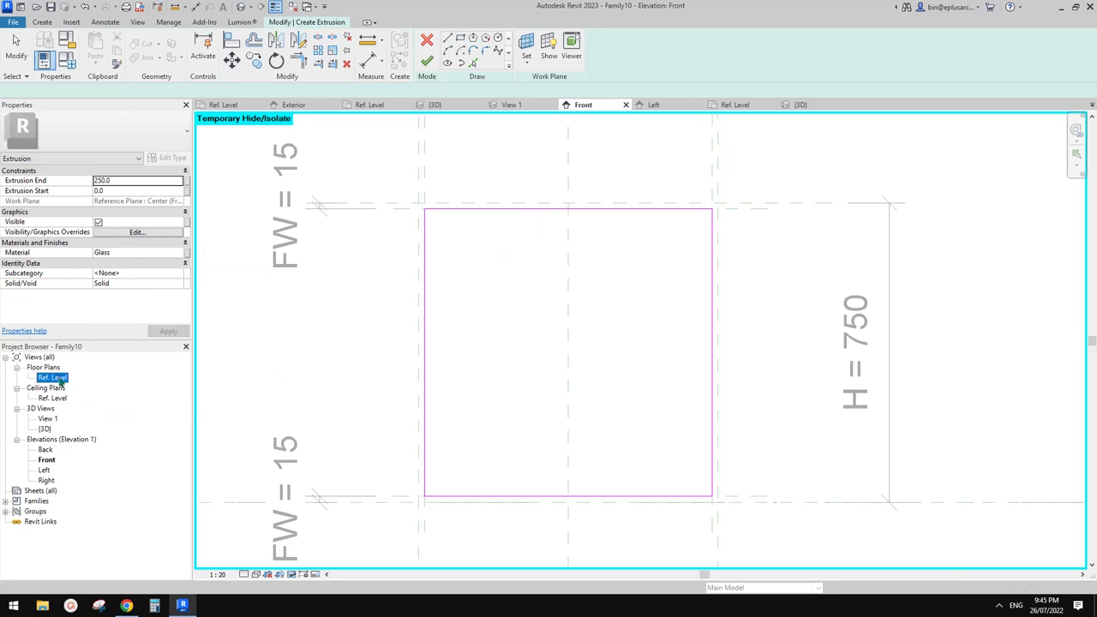
- Finish the glass extrusion, snap its thickness to the glass planes (-9 to 9), and view it in 3D
{"action": "left_click", "coordinate": [427, 62]}
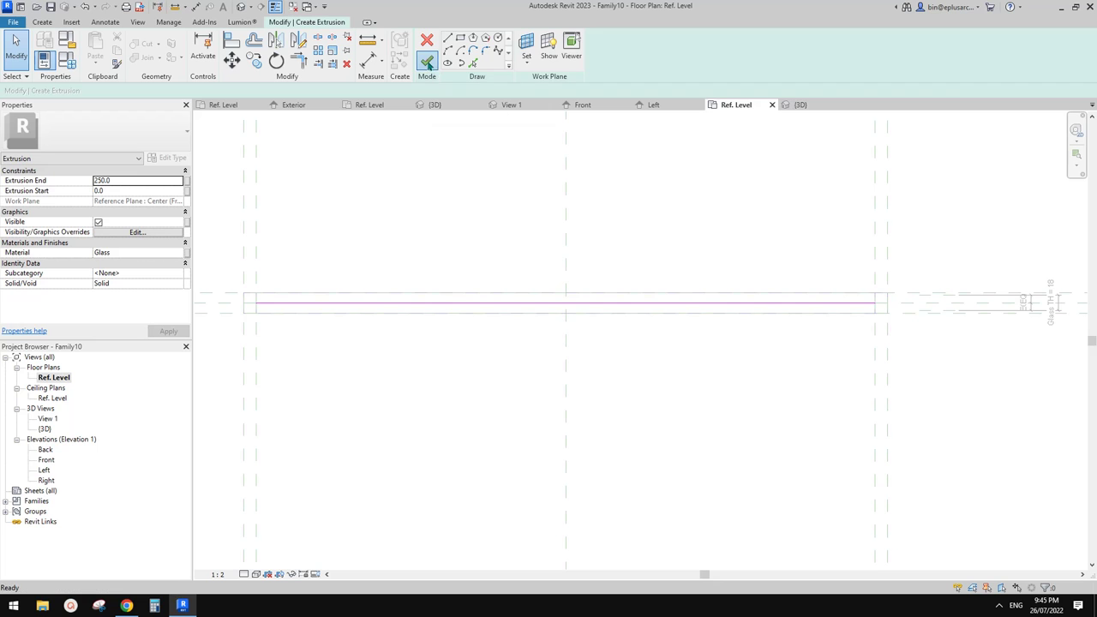
{"action": "middle_click_drag", "start_coordinate": [964, 307], "coordinate": [874, 294]}
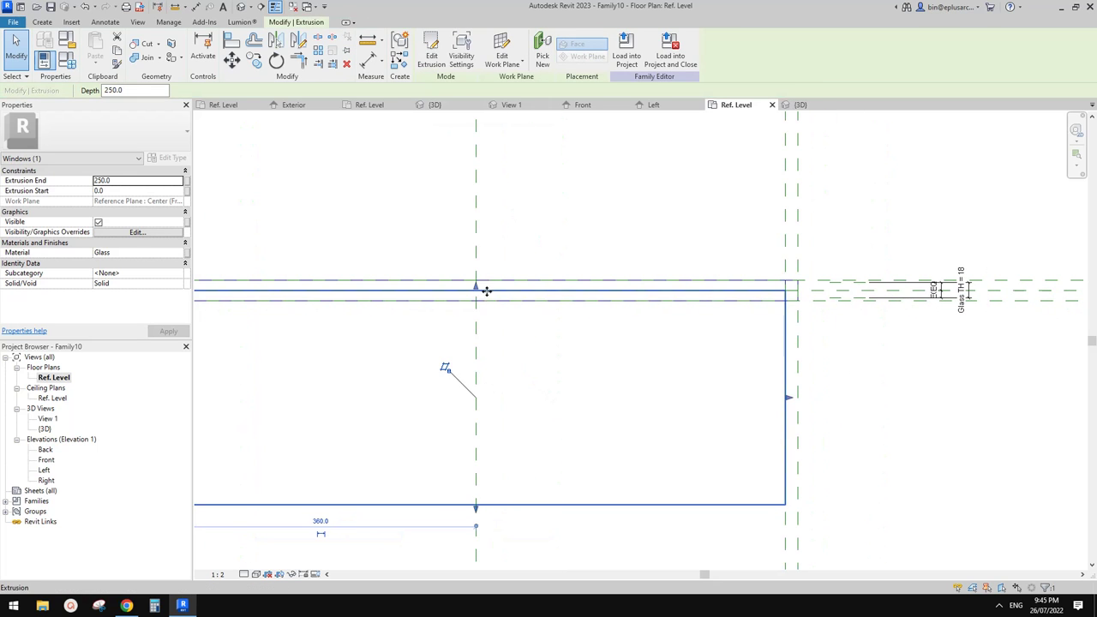
{"action": "mouse_move", "coordinate": [924, 296]}
{"action": "left_mouse_down"}
{"action": "mouse_move", "coordinate": [847, 289]}
{"action": "mouse_move", "coordinate": [778, 314]}
{"action": "left_mouse_up"}
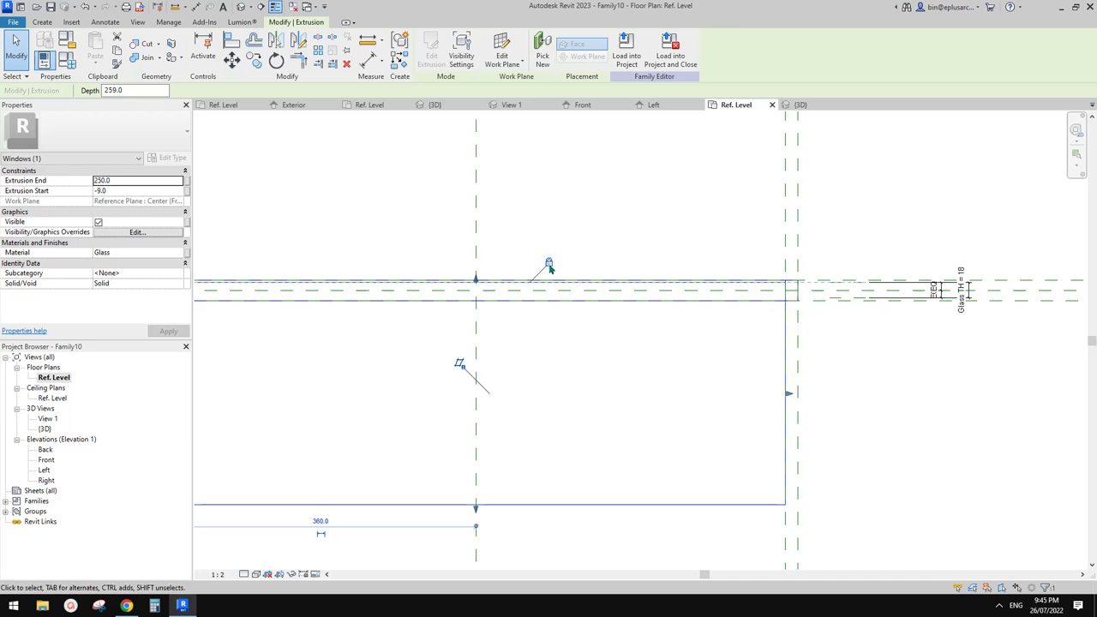
{"action": "mouse_move", "coordinate": [476, 507]}
{"action": "left_mouse_down"}
{"action": "mouse_move", "coordinate": [897, 329]}
{"action": "mouse_move", "coordinate": [854, 298]}
{"action": "left_mouse_up"}
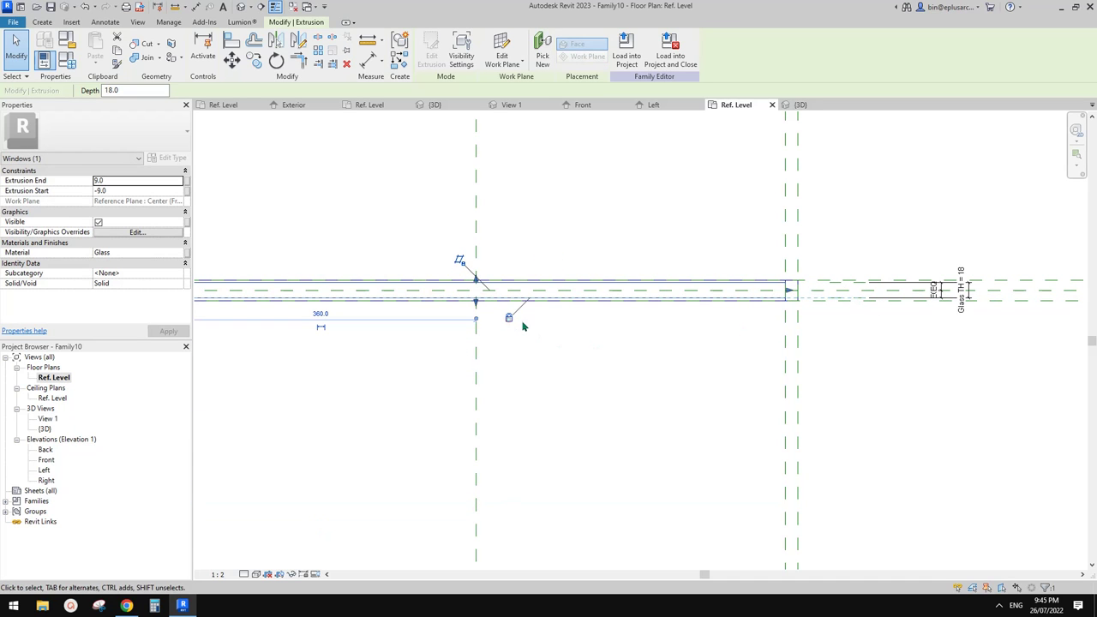
{"action": "key", "text": "z"}
{"action": "key", "text": "f"}
{"action": "left_click", "coordinate": [592, 235]}
{"action": "left_click", "coordinate": [240, 7]}
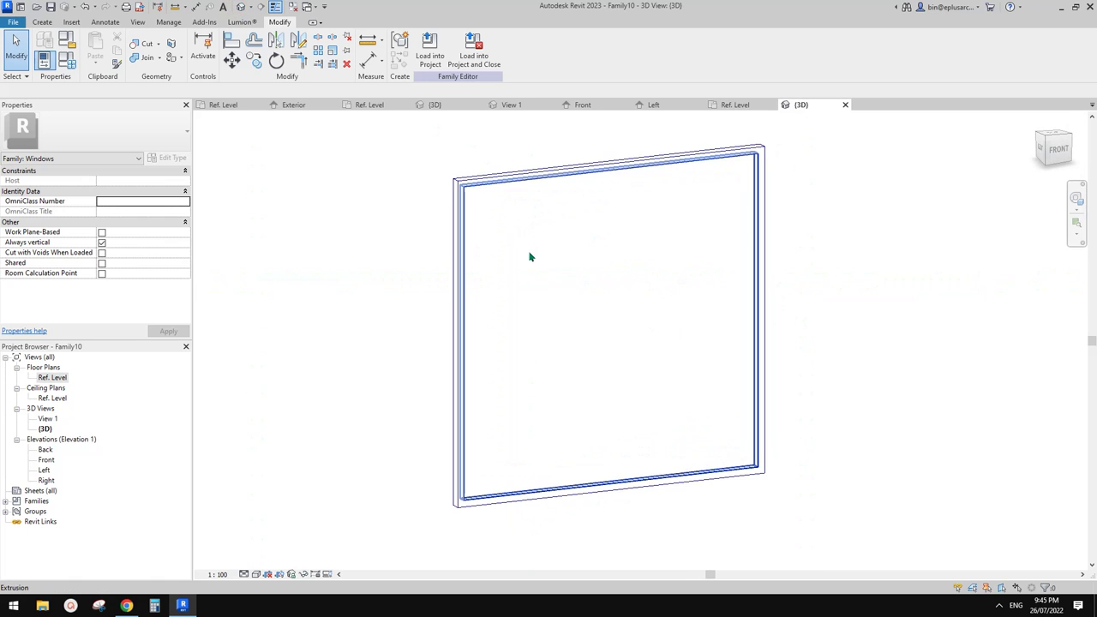
- Set the sash's glass panel extrusion subcategory to Glass
{"action": "middle_click_drag", "start_coordinate": [634, 282], "coordinate": [625, 265], "text": "shift"}
{"action": "middle_click_drag", "start_coordinate": [574, 290], "coordinate": [600, 304]}
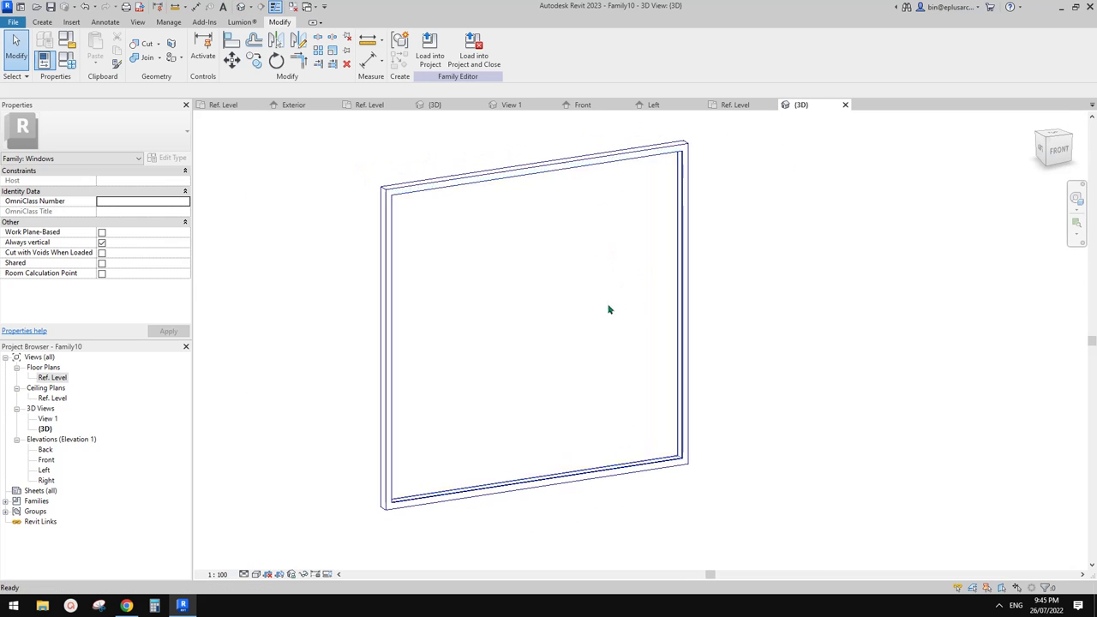
{"action": "left_click", "coordinate": [552, 286]}
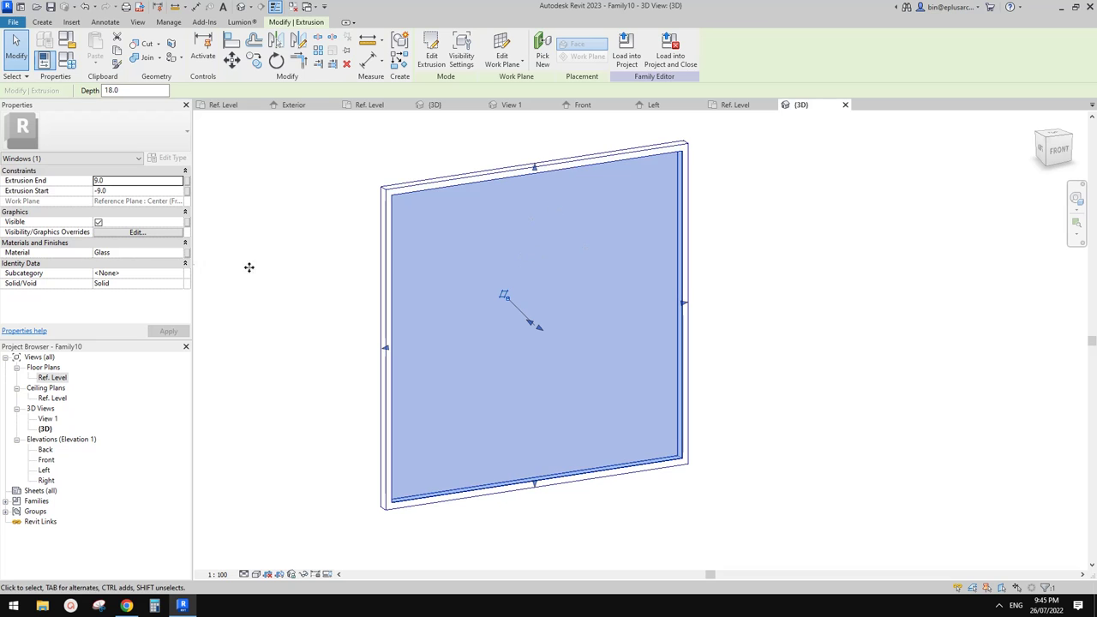
{"action": "left_click", "coordinate": [141, 274]}
{"action": "left_click", "coordinate": [143, 273]}
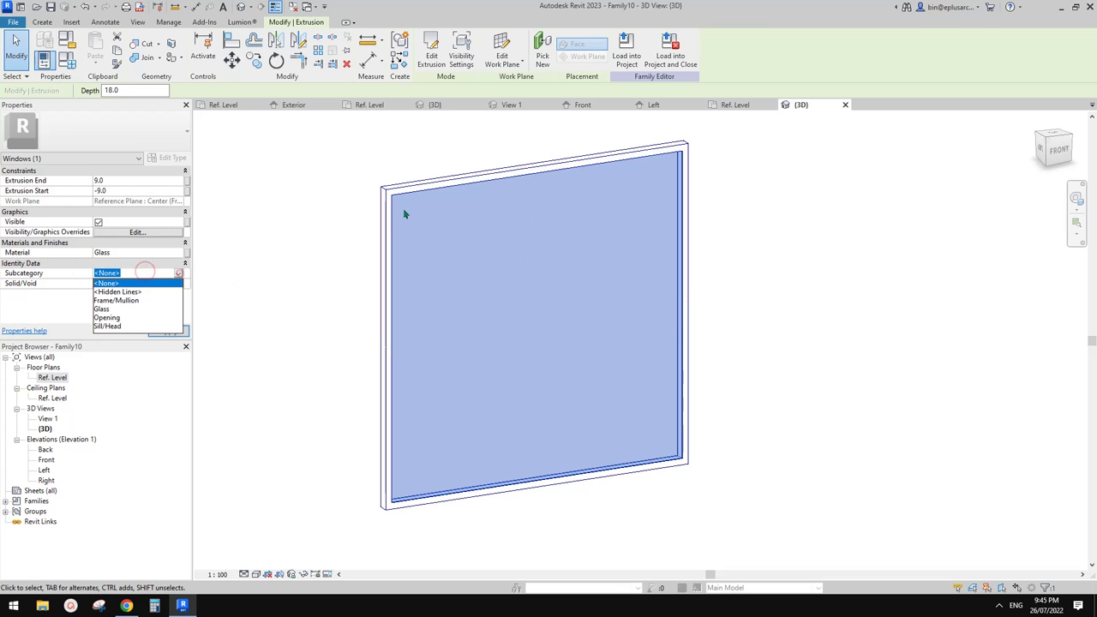
{"action": "left_click", "coordinate": [109, 309]}
- Select the sash frame extrusion and open its subcategory list
{"action": "left_click", "coordinate": [778, 262]}
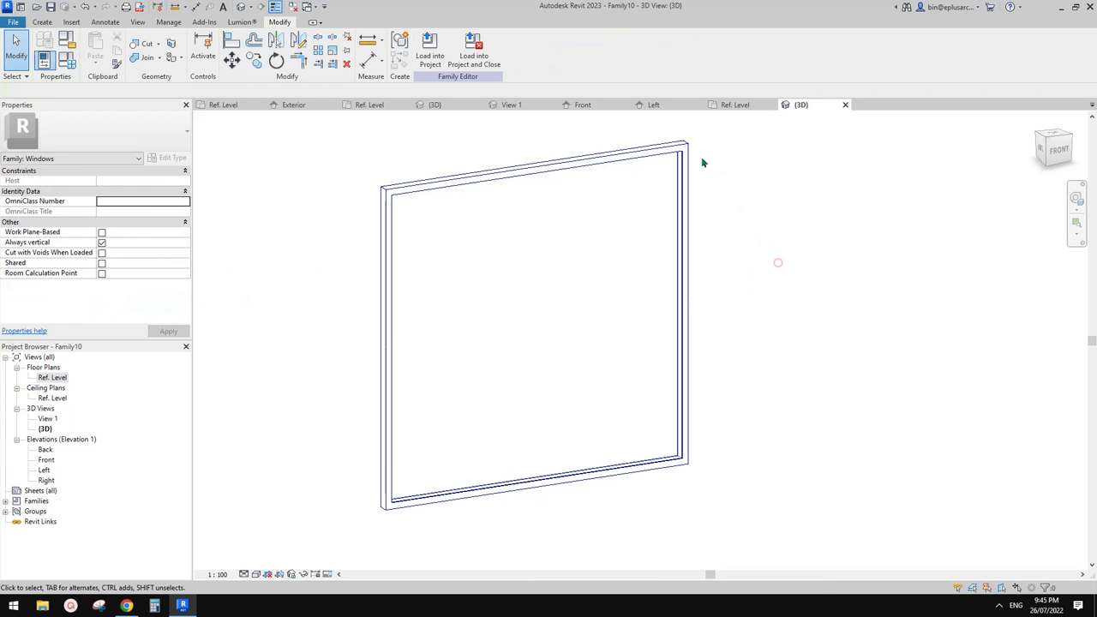
{"action": "left_click", "coordinate": [689, 154]}
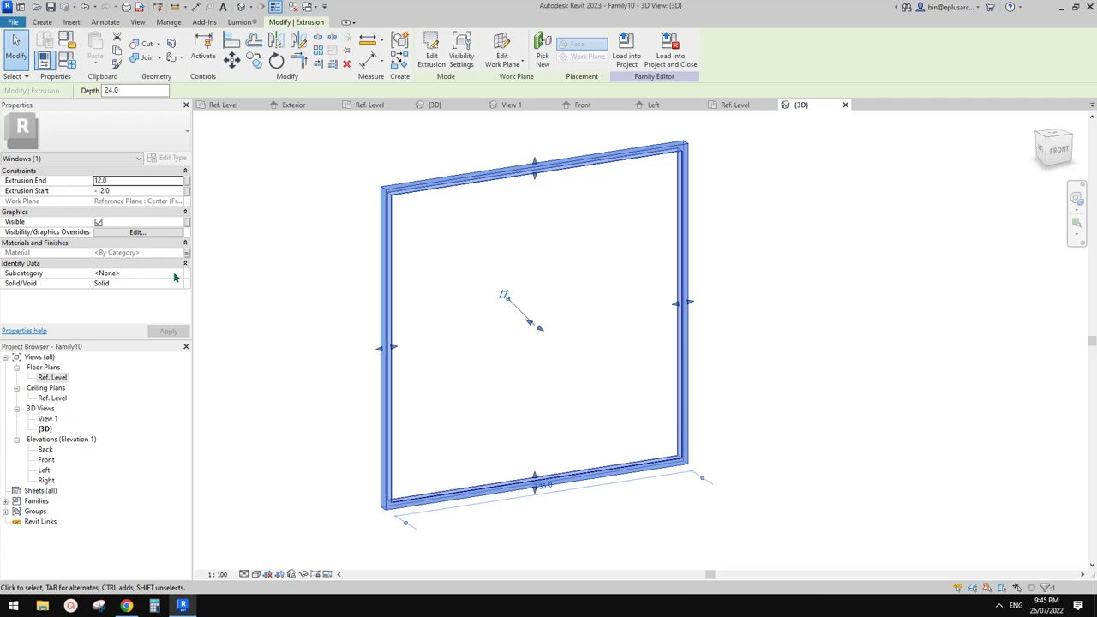
{"action": "left_click", "coordinate": [175, 275]}
- Apply the Frame/Mullion subcategory to the frame, then orbit to inspect the sash
{"action": "left_click", "coordinate": [108, 300]}
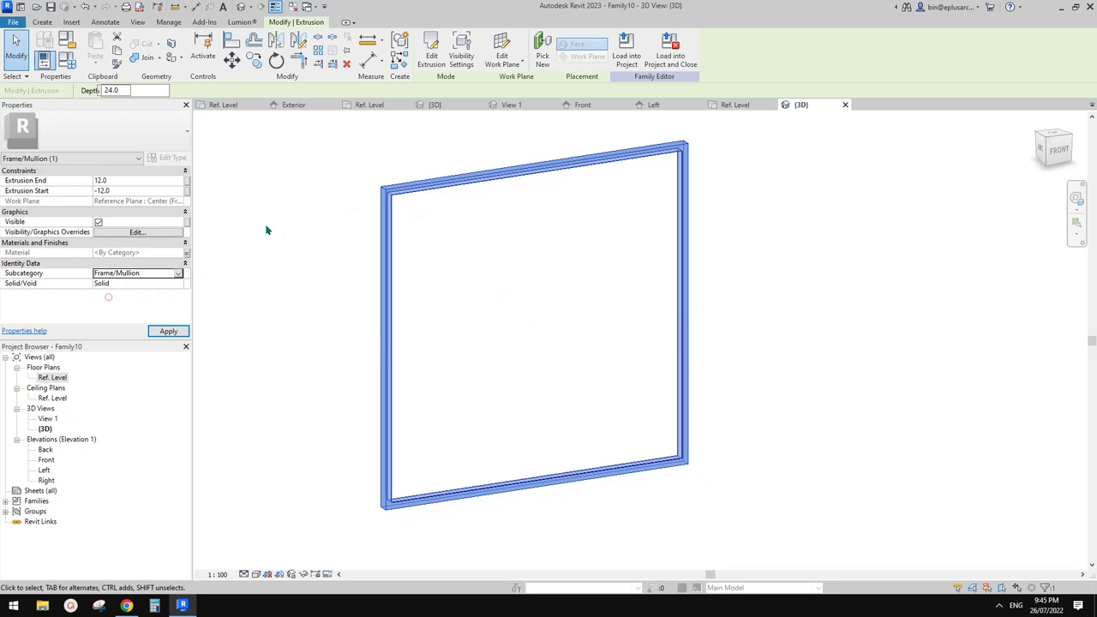
{"action": "left_click", "coordinate": [272, 215]}
{"action": "middle_click_drag", "start_coordinate": [587, 258], "coordinate": [567, 282], "text": "shift"}
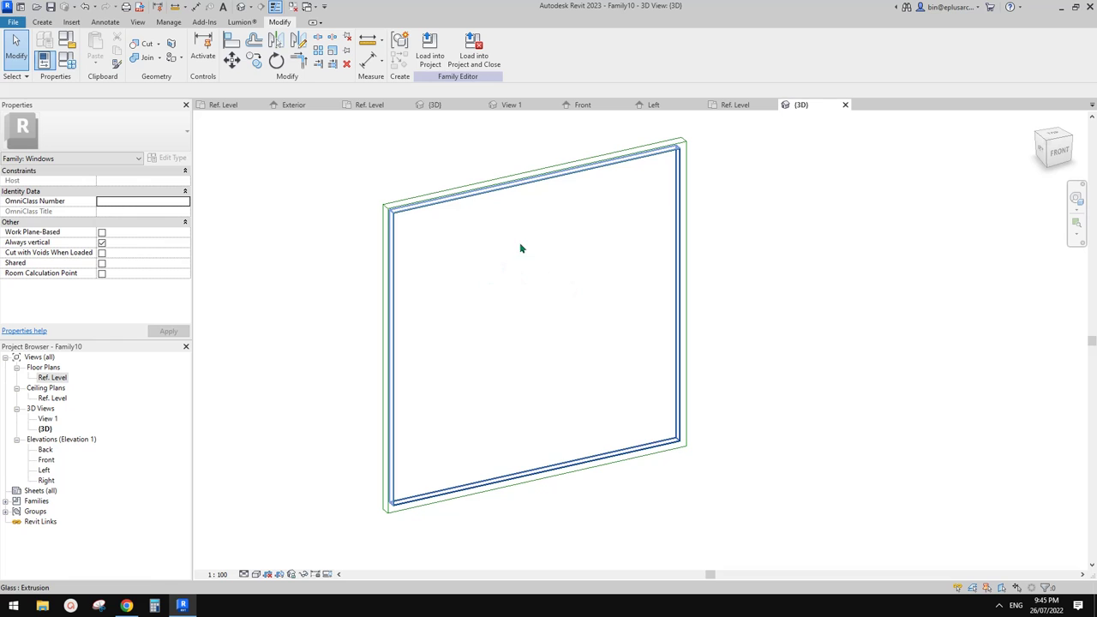
- Close inactive views and Family9 without saving, then load Family10 into Family8
{"action": "left_click", "coordinate": [430, 51]}
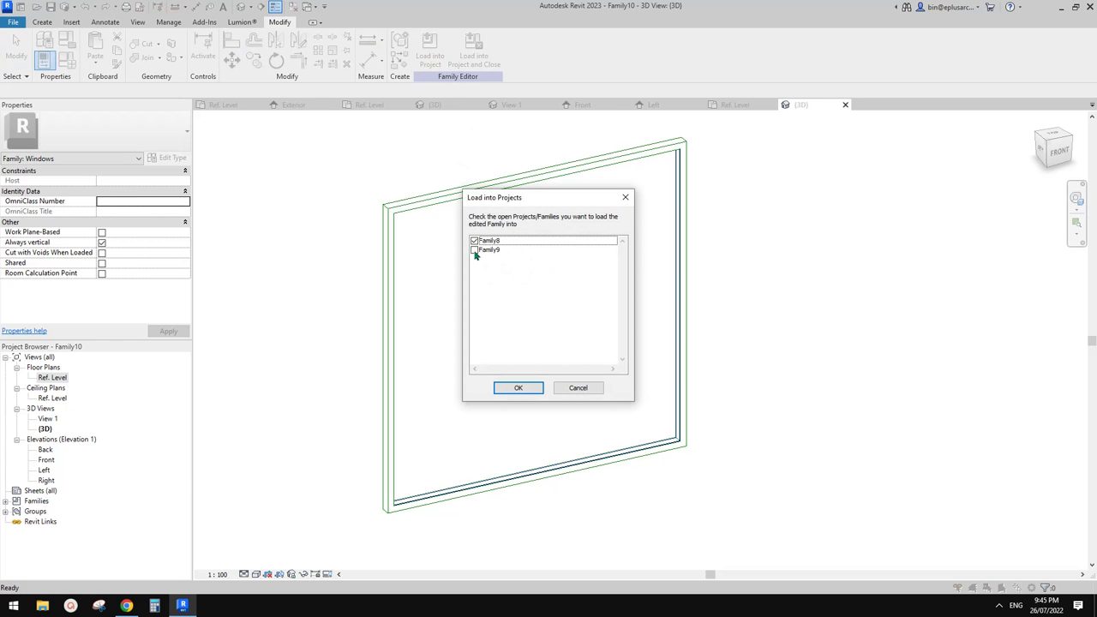
{"action": "key", "text": "Escape"}
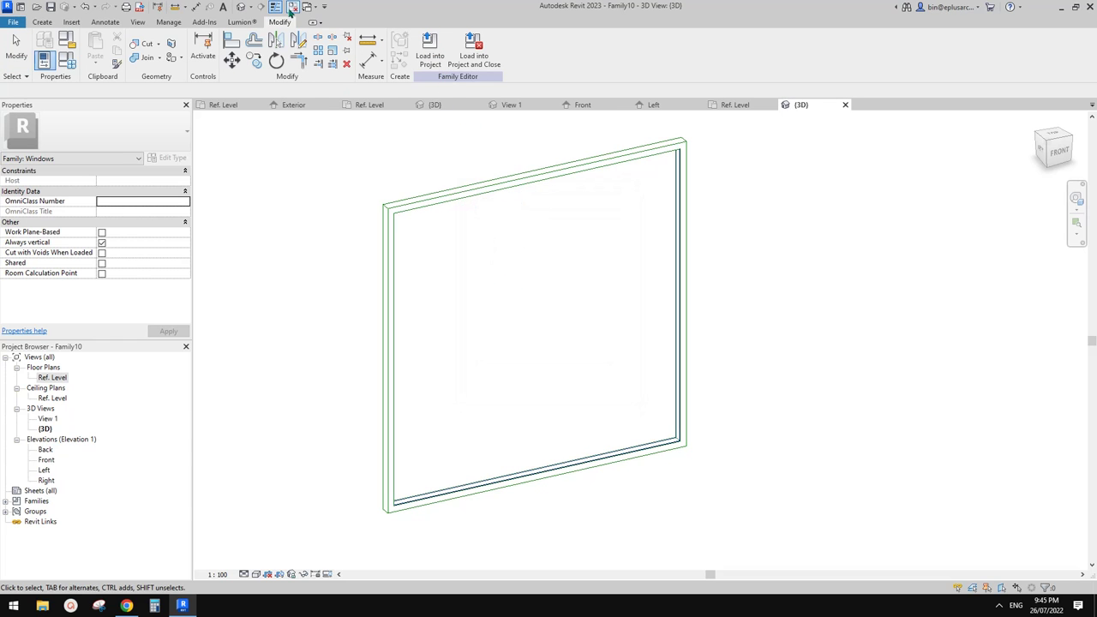
{"action": "left_click", "coordinate": [290, 8]}
{"action": "left_click", "coordinate": [297, 105]}
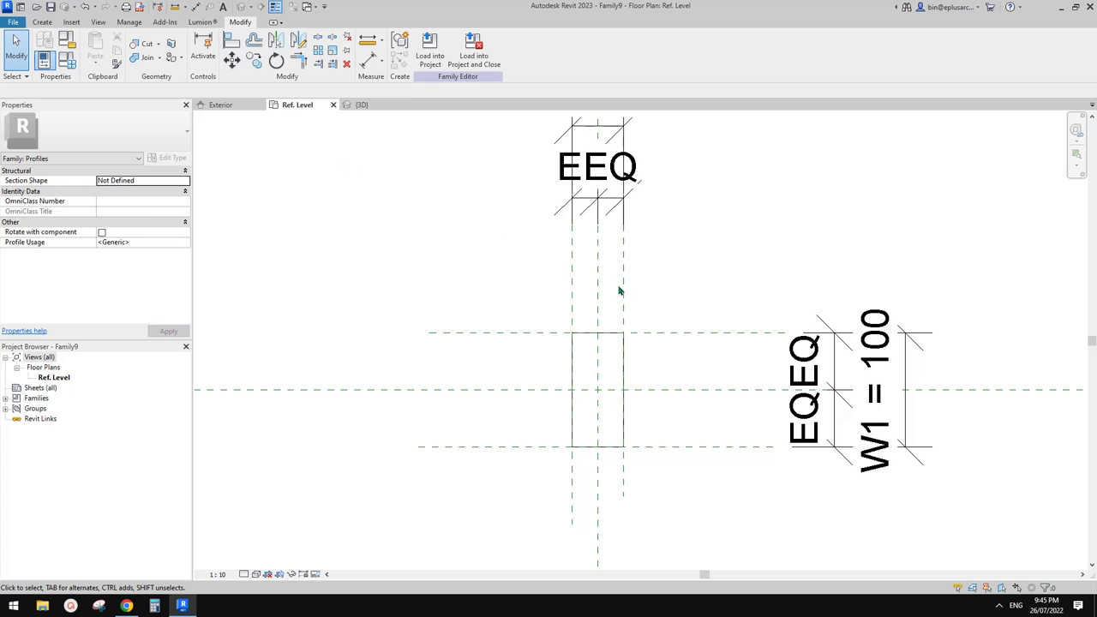
{"action": "left_click", "coordinate": [334, 105]}
{"action": "left_click", "coordinate": [573, 303]}
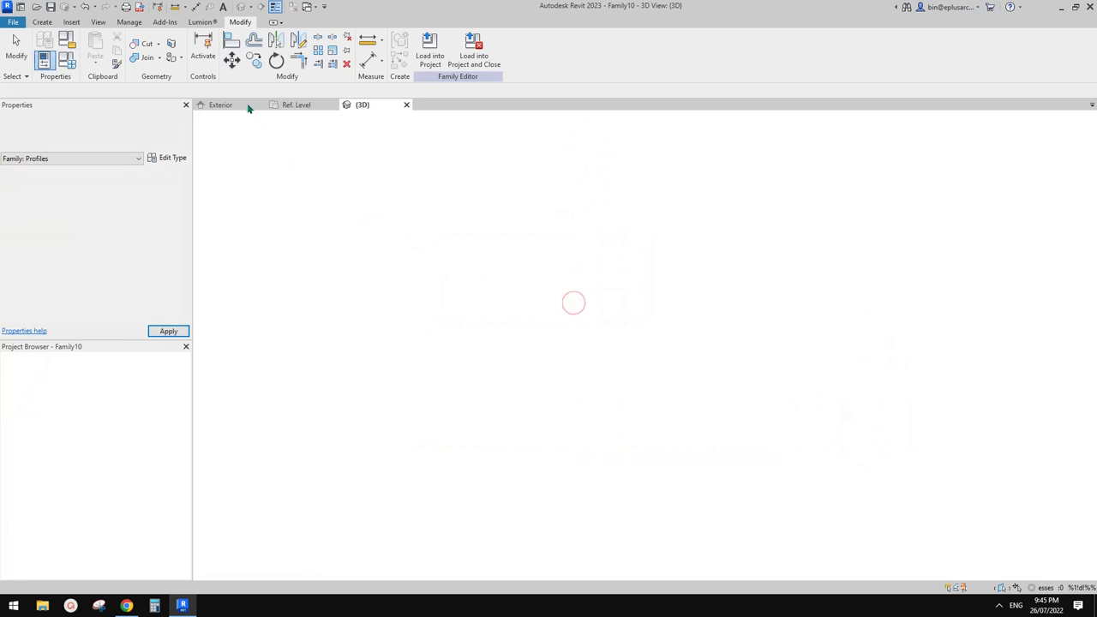
{"action": "left_click", "coordinate": [429, 51]}
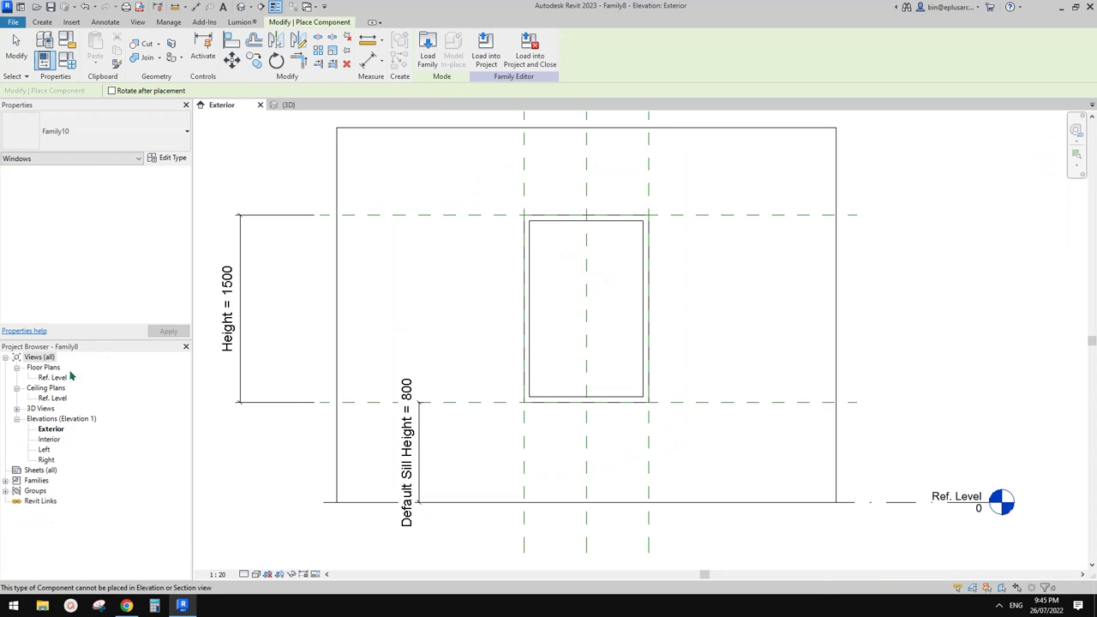
- On Family8's Ref. Level plan, place one Family10 sash just inside the wall opening
{"action": "double_click", "coordinate": [53, 377]}
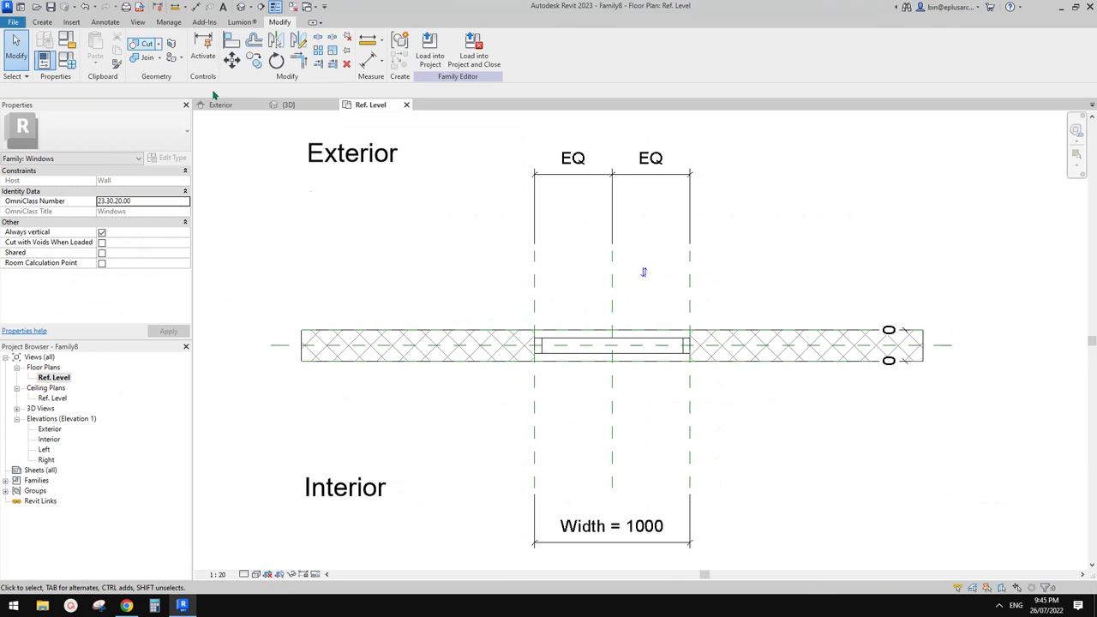
{"action": "left_click", "coordinate": [42, 21]}
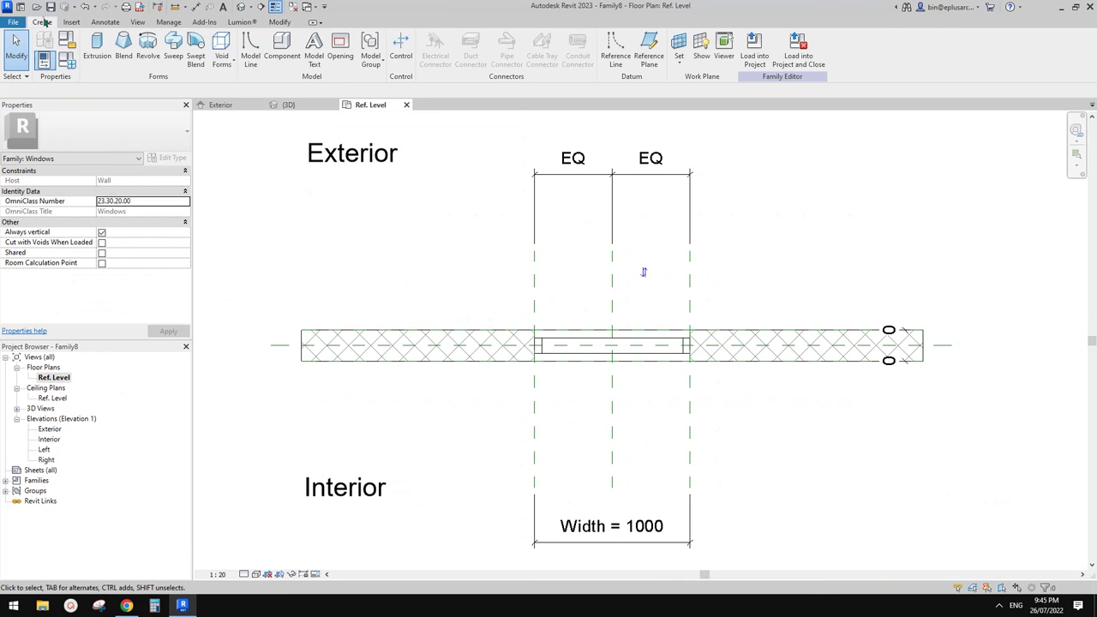
{"action": "left_click", "coordinate": [282, 47]}
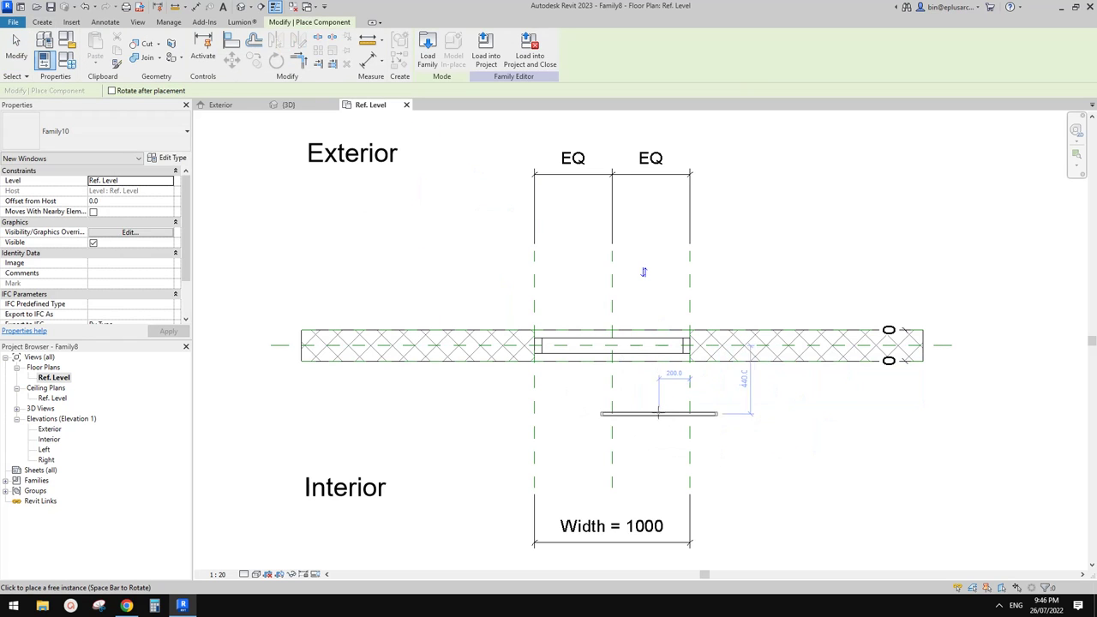
{"action": "left_click", "coordinate": [655, 409]}
{"action": "key", "text": "Escape"}
{"action": "scroll", "coordinate": [646, 445], "scroll_direction": "up", "scroll_amount": 1}
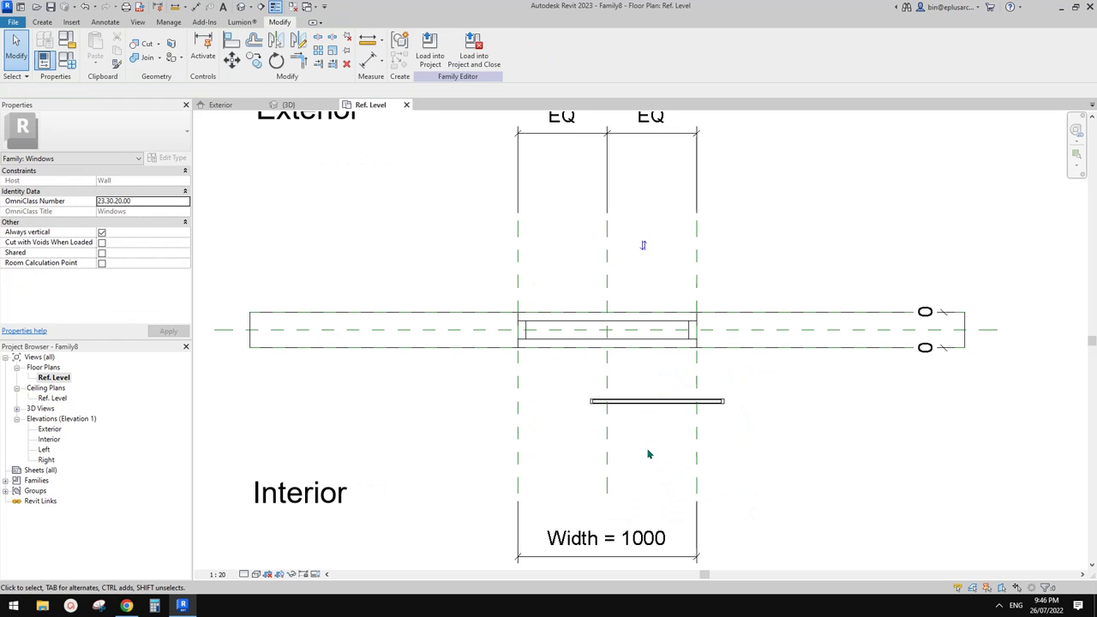
- Align (AL) the sash onto the Center (Left/Right) reference plane in plan
{"action": "key", "text": "a"}
{"action": "key", "text": "l"}
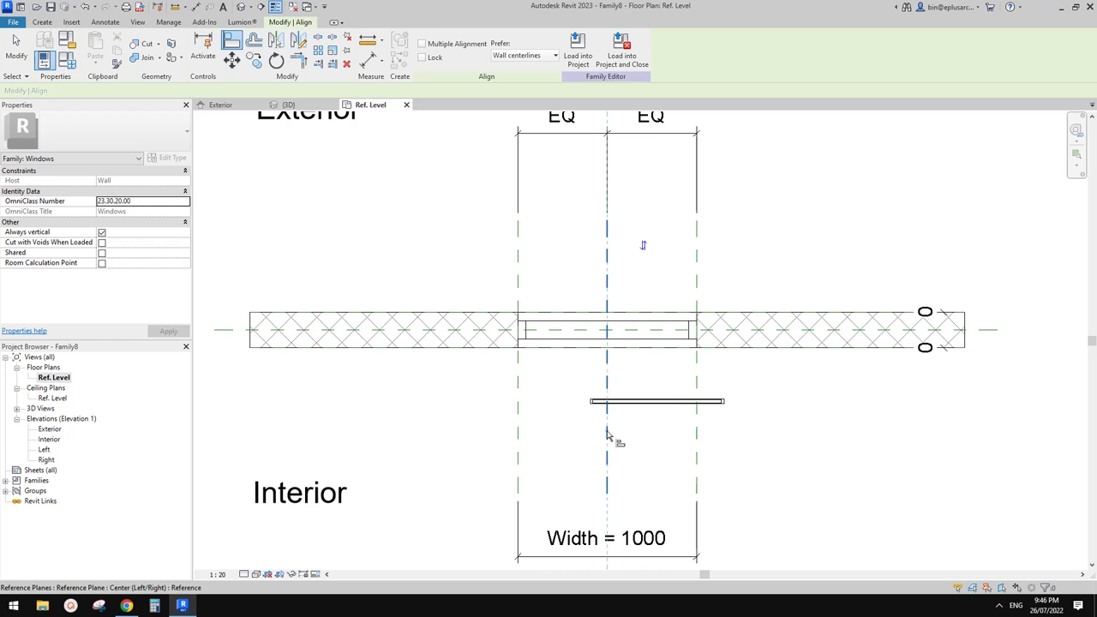
{"action": "left_click", "coordinate": [606, 431]}
{"action": "left_click", "coordinate": [660, 408]}
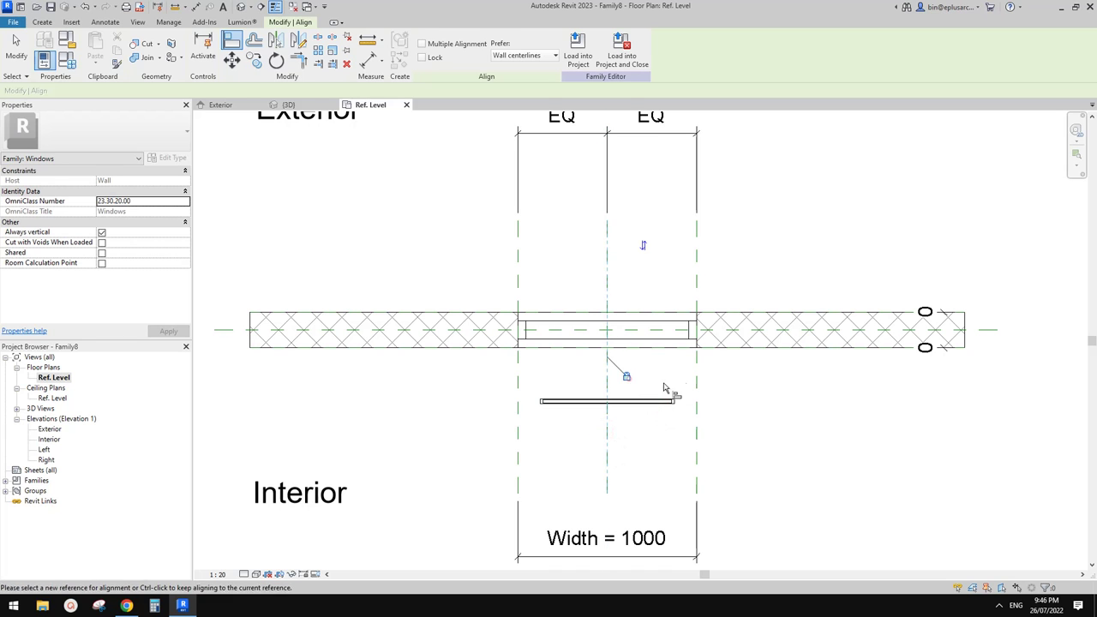
{"action": "middle_click_drag", "start_coordinate": [269, 374], "coordinate": [336, 368]}
{"action": "left_click", "coordinate": [343, 347]}
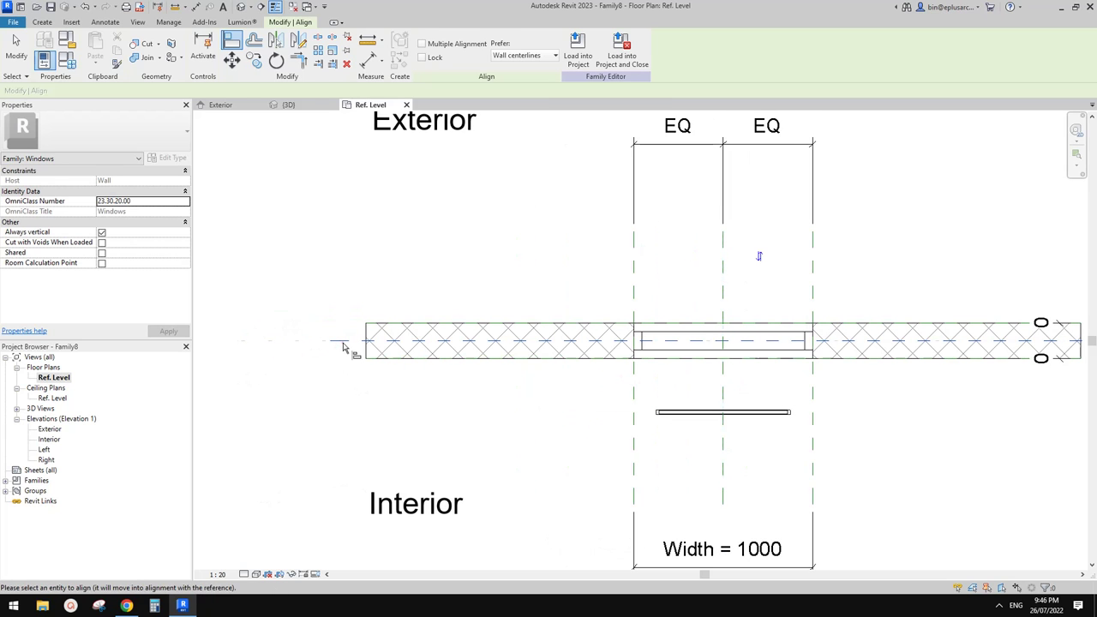
{"action": "key", "text": "Escape"}
{"action": "key", "text": "Escape"}
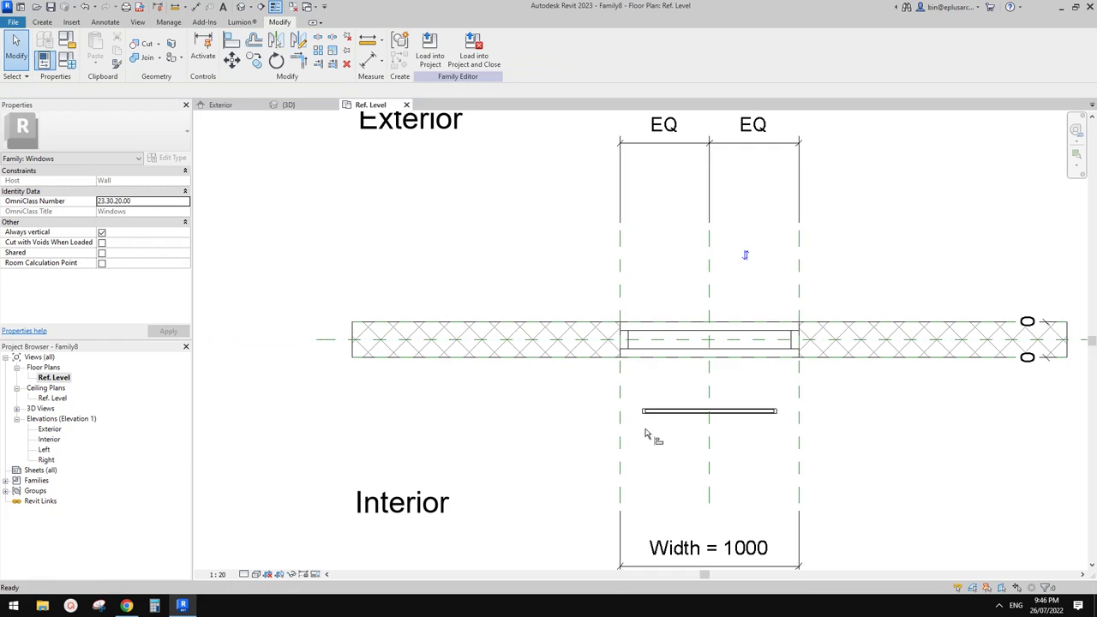
{"action": "scroll", "coordinate": [667, 416], "scroll_direction": "up", "scroll_amount": 2}
{"action": "left_click", "coordinate": [667, 416]}
{"action": "middle_click_drag", "start_coordinate": [688, 403], "coordinate": [643, 403]}
{"action": "key", "text": "Escape"}
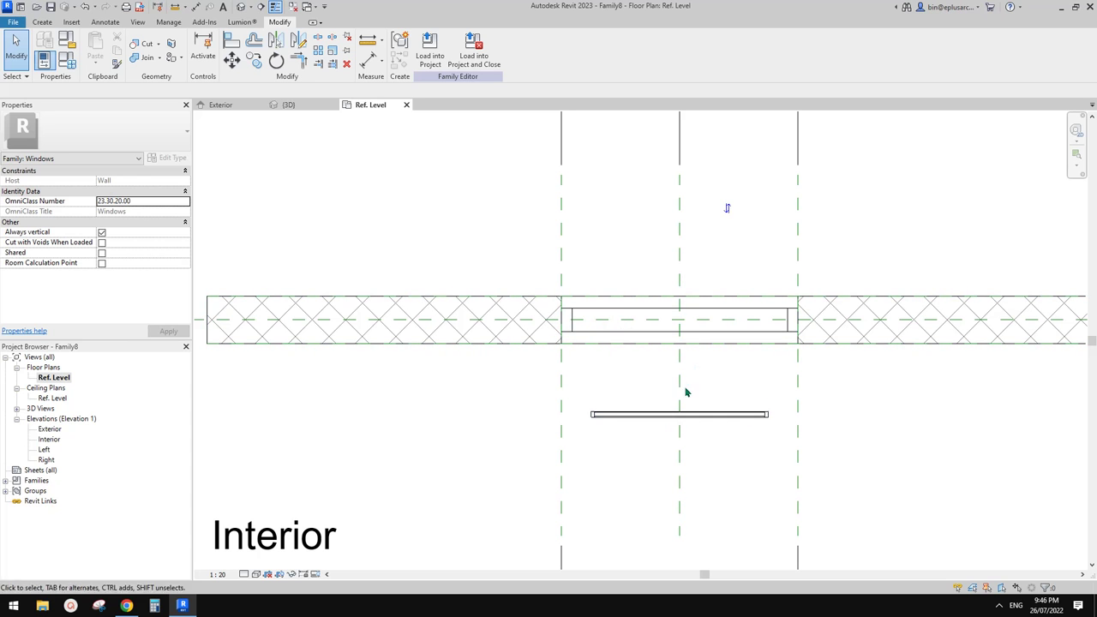
- Check the Width = 1000 dimension and open the Exterior elevation
{"action": "middle_click_drag", "start_coordinate": [664, 405], "coordinate": [588, 391]}
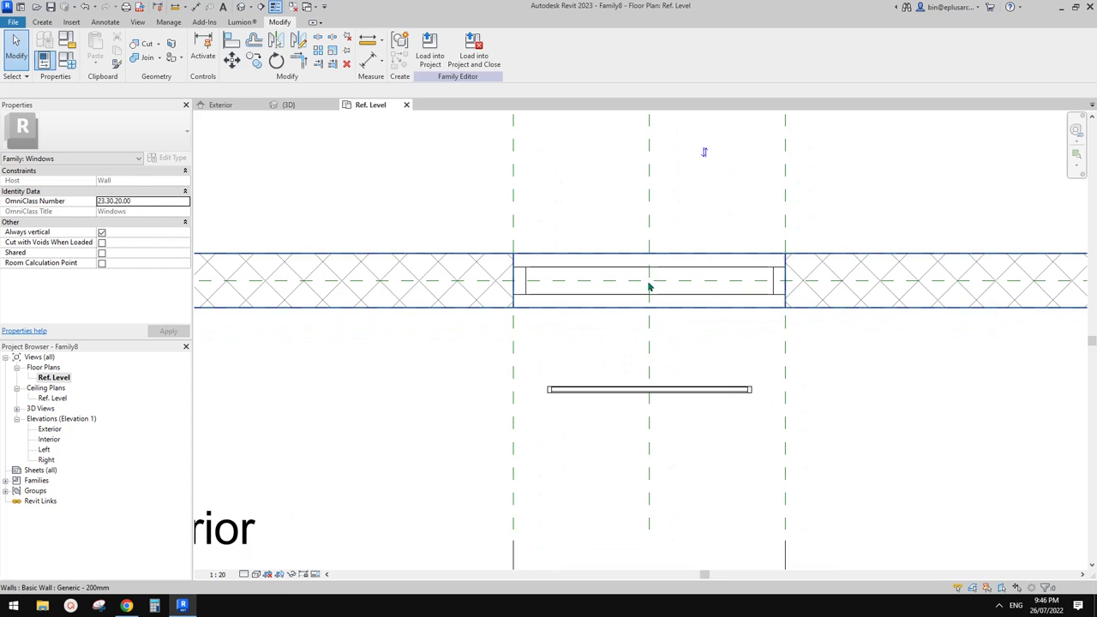
{"action": "middle_click_drag", "start_coordinate": [711, 282], "coordinate": [623, 320]}
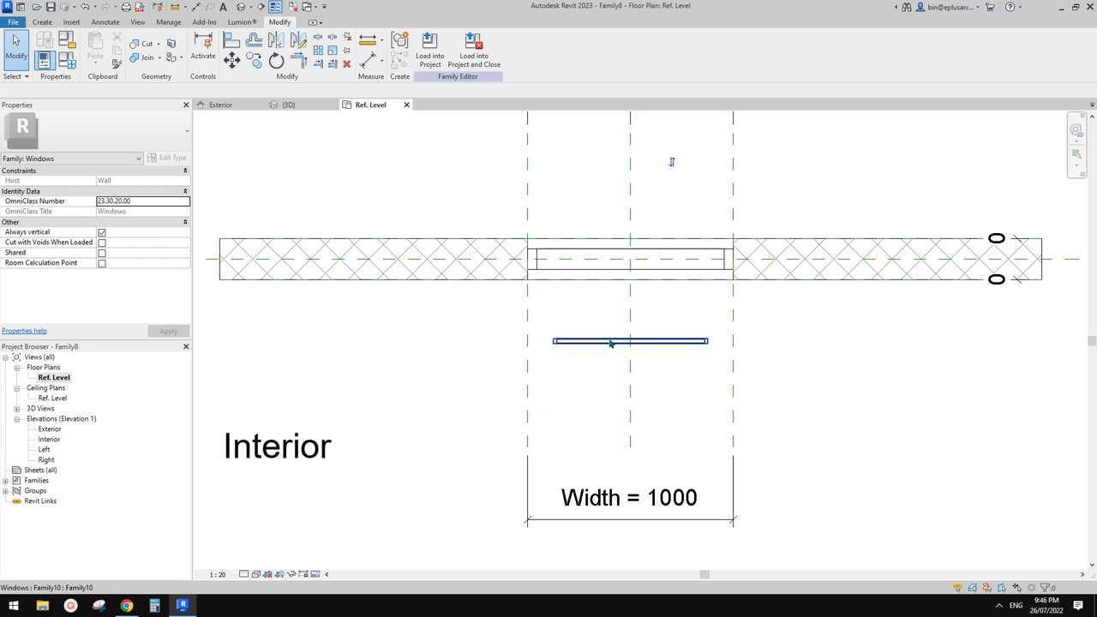
{"action": "double_click", "coordinate": [49, 428]}
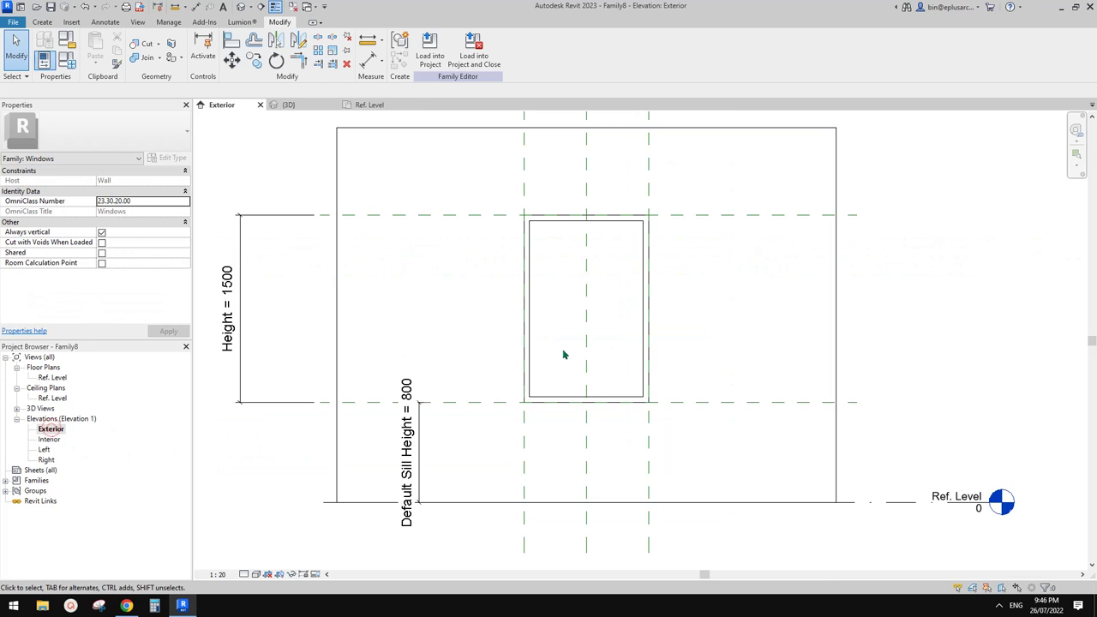
{"action": "scroll", "coordinate": [562, 351], "scroll_direction": "down", "scroll_amount": 2}
{"action": "left_click", "coordinate": [600, 334]}
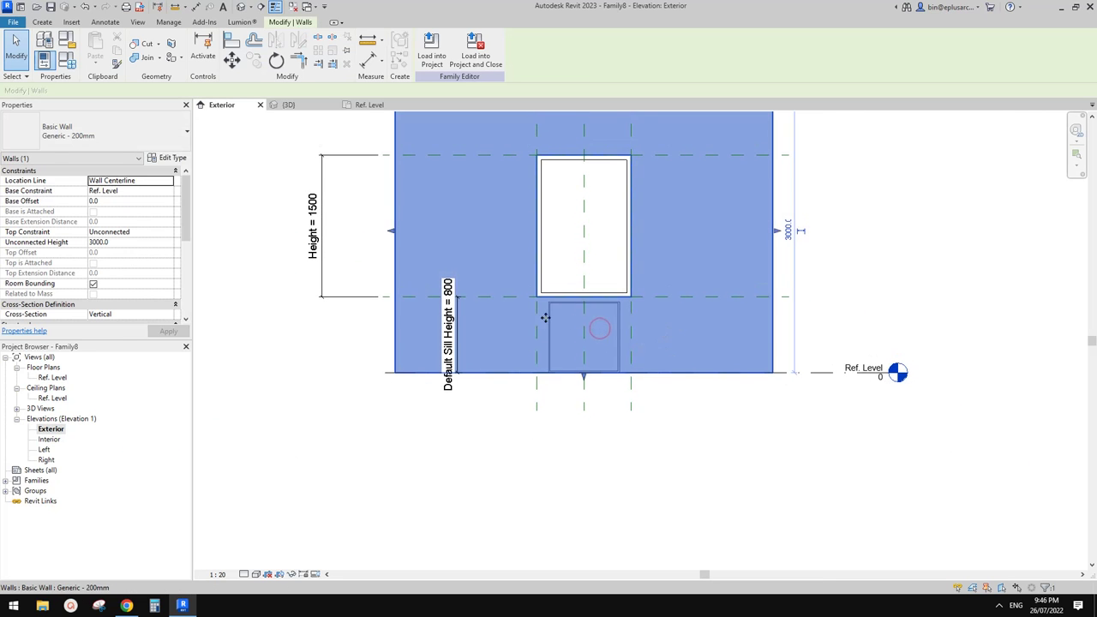
{"action": "middle_click_drag", "start_coordinate": [751, 252], "coordinate": [747, 283]}
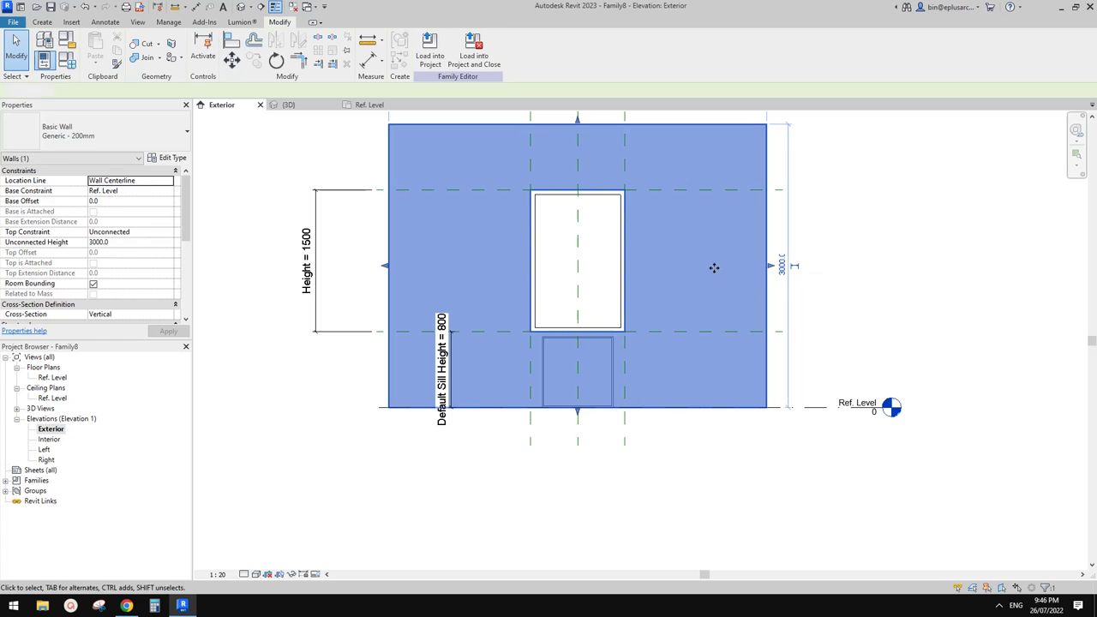
{"action": "key", "text": "h"}
{"action": "key", "text": "h"}
{"action": "scroll", "coordinate": [557, 343], "scroll_direction": "up", "scroll_amount": 3}
{"action": "left_click", "coordinate": [668, 335]}
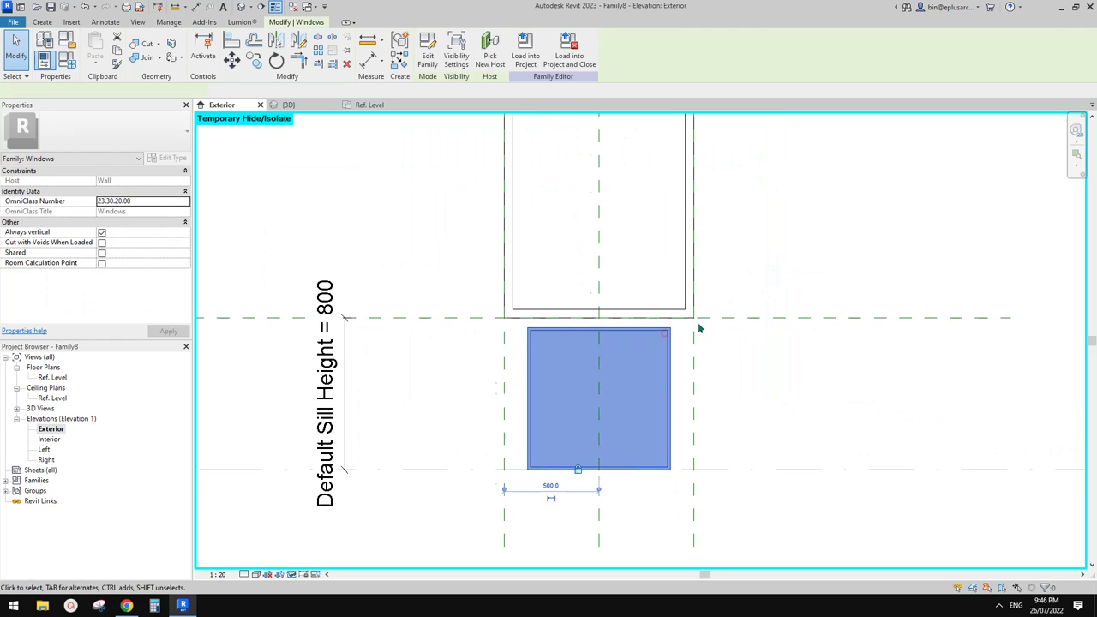
{"action": "middle_click_drag", "start_coordinate": [697, 324], "coordinate": [671, 333]}
{"action": "middle_click_drag", "start_coordinate": [588, 224], "coordinate": [587, 227]}
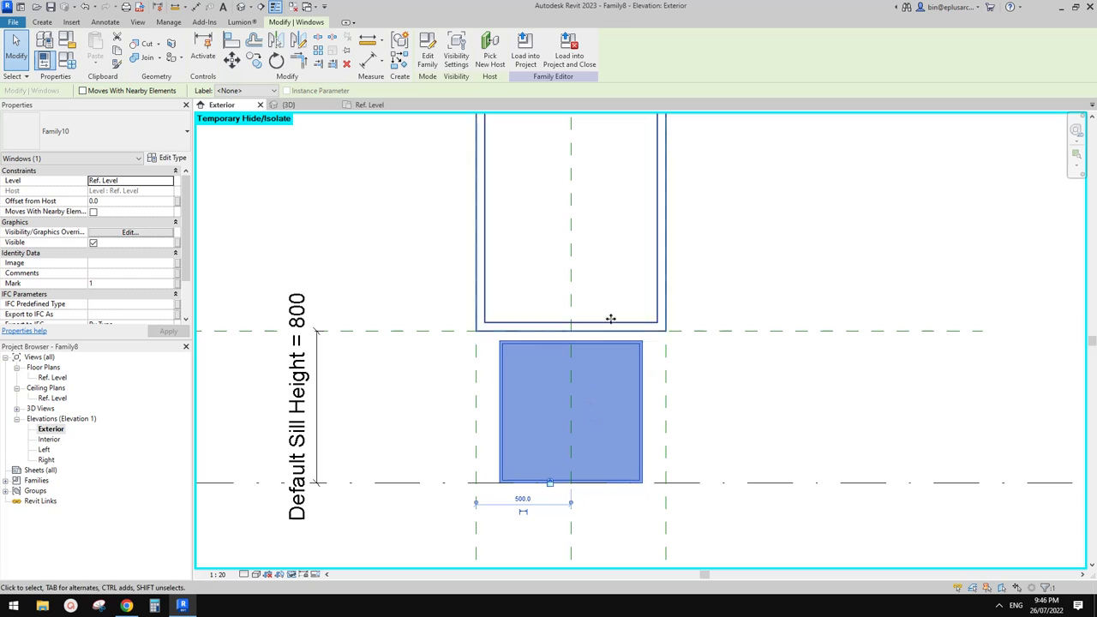
{"action": "scroll", "coordinate": [664, 360], "scroll_direction": "down", "scroll_amount": 1}
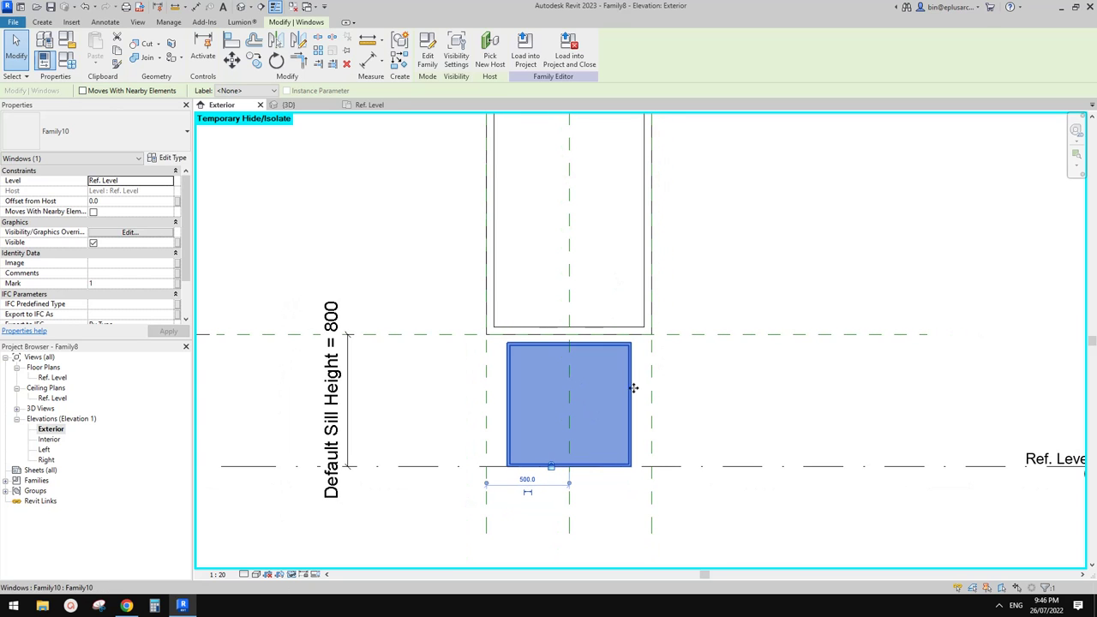
{"action": "middle_click_drag", "start_coordinate": [633, 388], "coordinate": [612, 359]}
{"action": "left_click", "coordinate": [649, 320]}
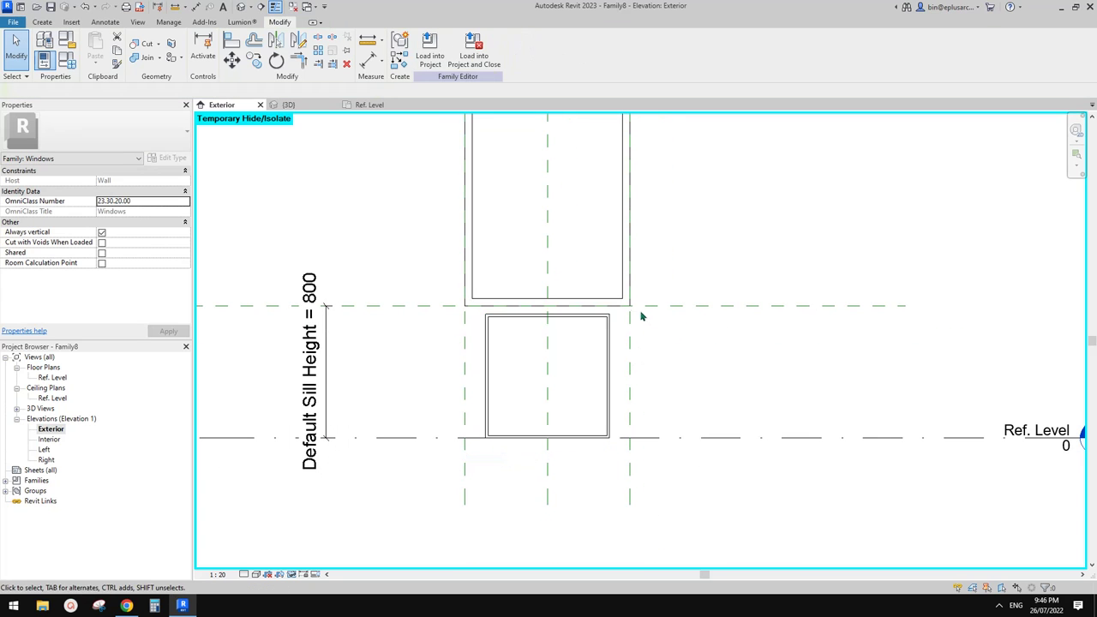
{"action": "left_click", "coordinate": [590, 325]}
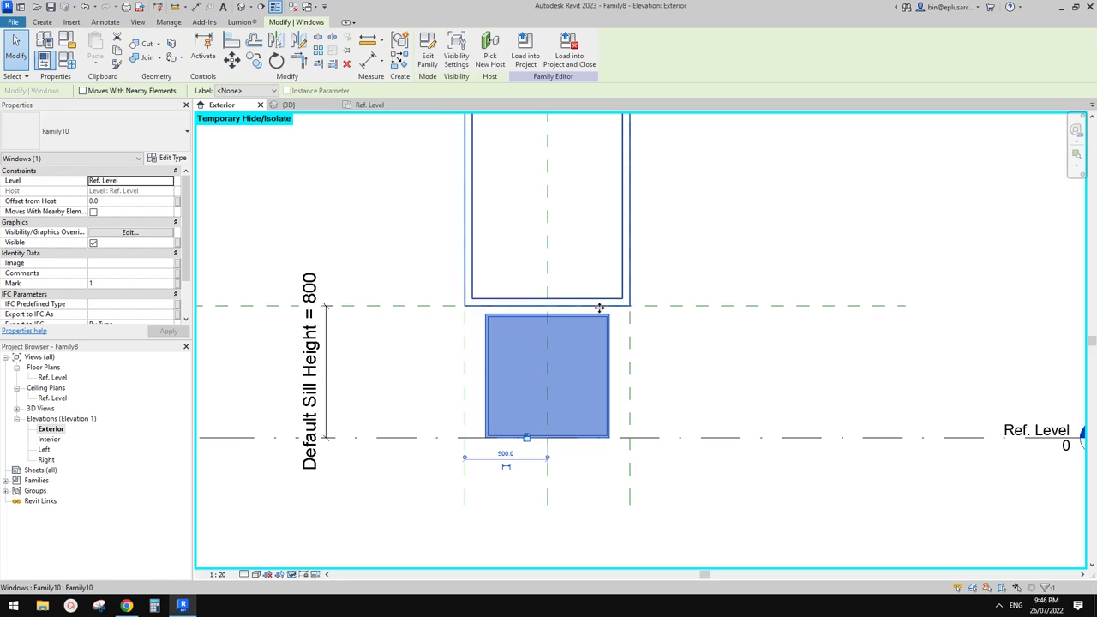
{"action": "left_click", "coordinate": [668, 308]}
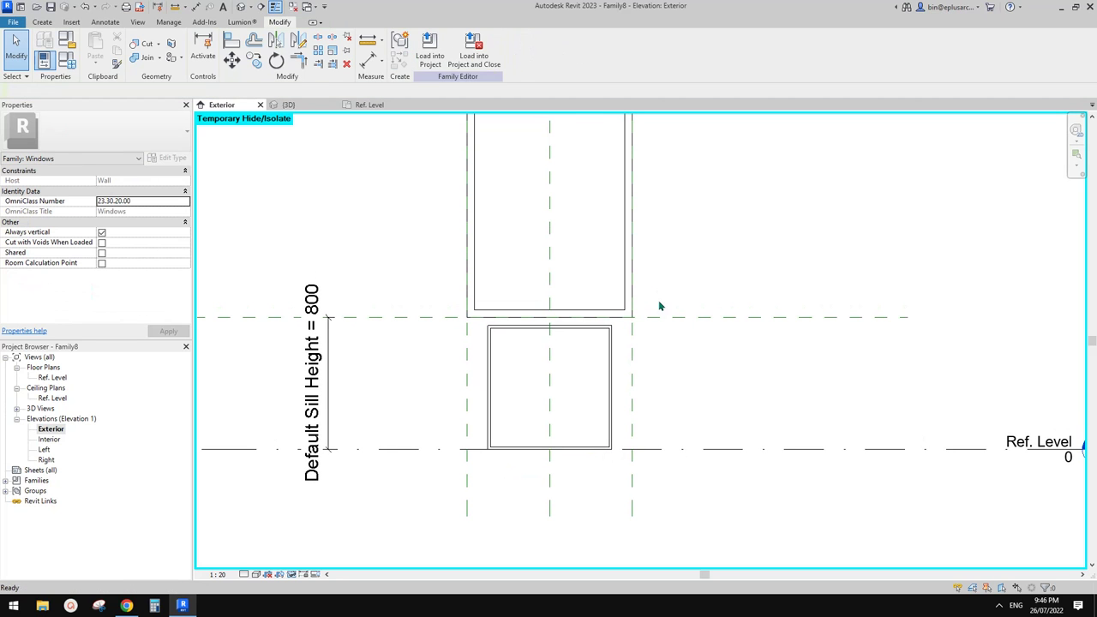
{"action": "key", "text": "r"}
{"action": "key", "text": "p"}
- Draw a horizontal reference plane above the sill plane and dimension it to the sill plane
{"action": "left_click", "coordinate": [809, 302]}
{"action": "left_click", "coordinate": [388, 301]}
{"action": "key", "text": "Escape"}
{"action": "key", "text": "Escape"}
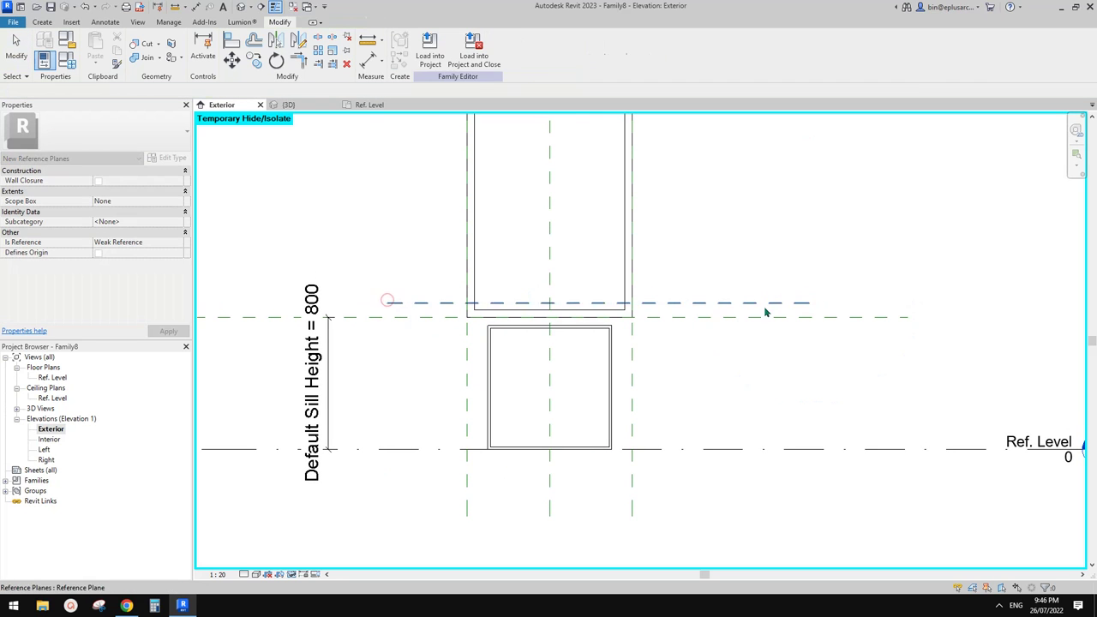
{"action": "key", "text": "Escape"}
{"action": "scroll", "coordinate": [765, 313], "scroll_direction": "up", "scroll_amount": 2}
{"action": "key", "text": "d"}
{"action": "key", "text": "i"}
{"action": "left_click", "coordinate": [741, 302]}
{"action": "left_click", "coordinate": [747, 319]}
{"action": "left_click", "coordinate": [814, 311]}
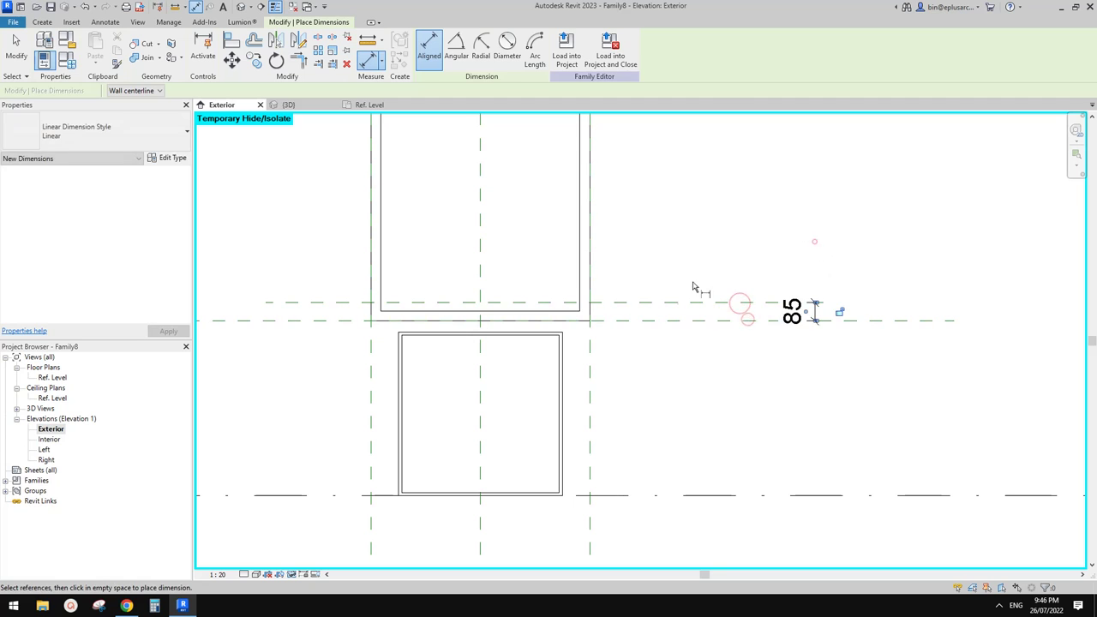
{"action": "key", "text": "Escape"}
{"action": "key", "text": "Escape"}
- Set the gap between the two reference planes to 45
{"action": "left_click", "coordinate": [524, 309]}
{"action": "scroll", "coordinate": [518, 312], "scroll_direction": "up", "scroll_amount": 1}
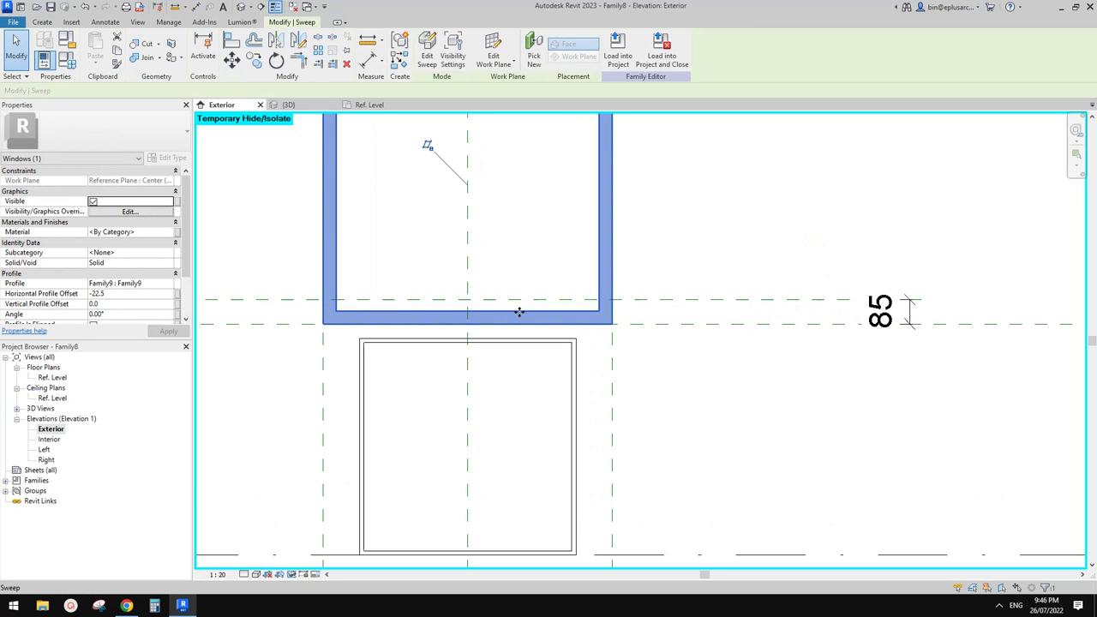
{"action": "middle_click_drag", "start_coordinate": [531, 314], "coordinate": [439, 314]}
{"action": "left_click", "coordinate": [734, 301]}
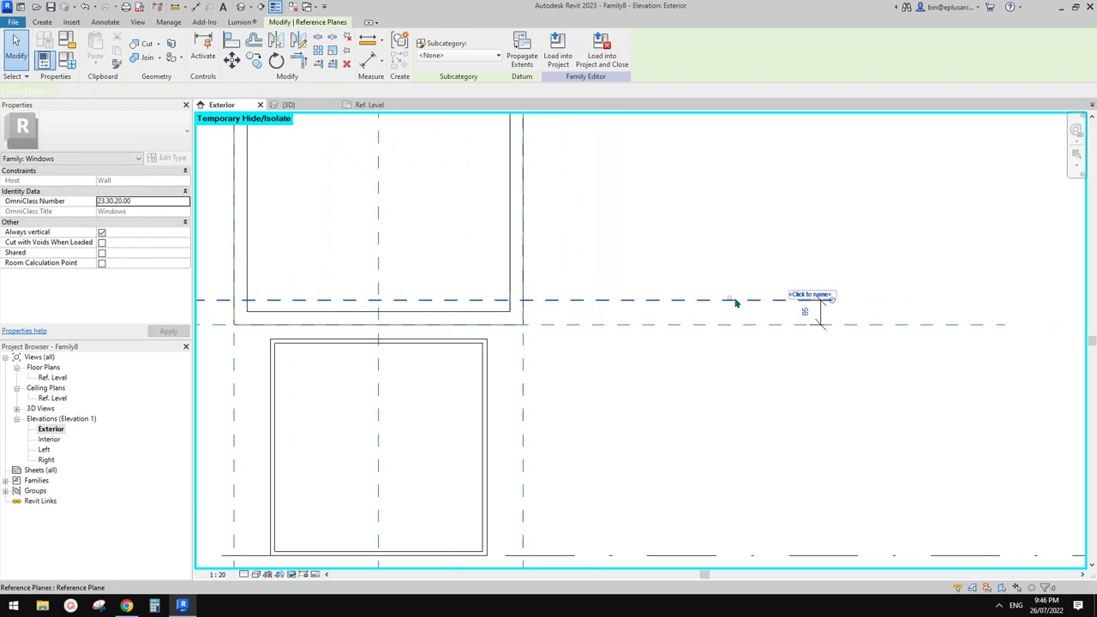
{"action": "left_click", "coordinate": [803, 321]}
{"action": "type", "text": "45"}
{"action": "key", "text": "Return"}
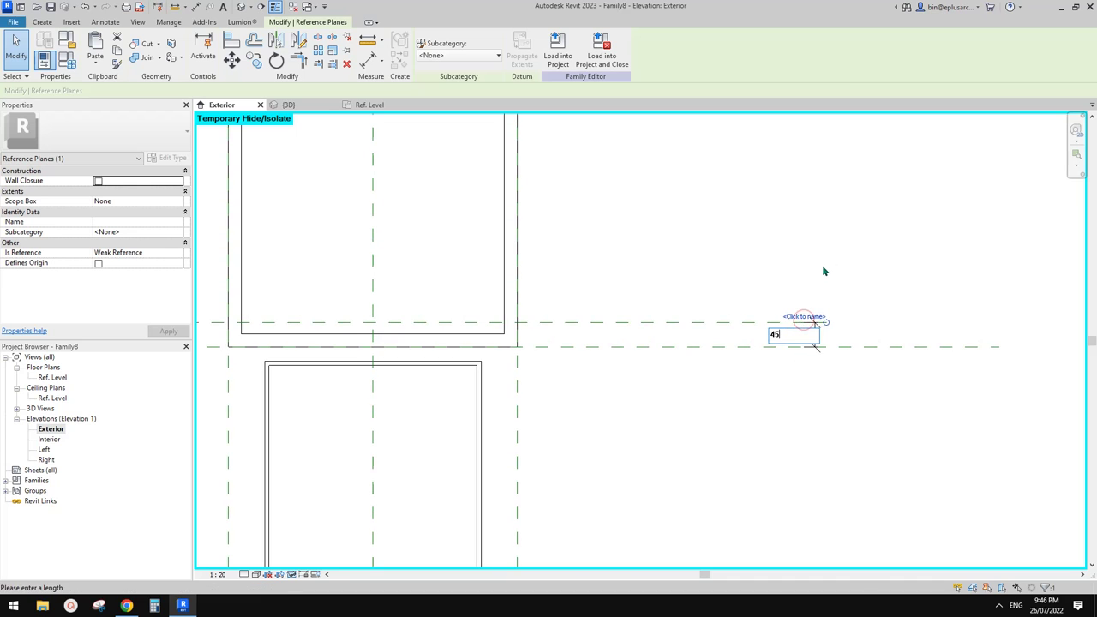
{"action": "key", "text": "Escape"}
- Check the 45 dimension, the upper reference plane and the frame sweep
{"action": "left_click", "coordinate": [813, 320]}
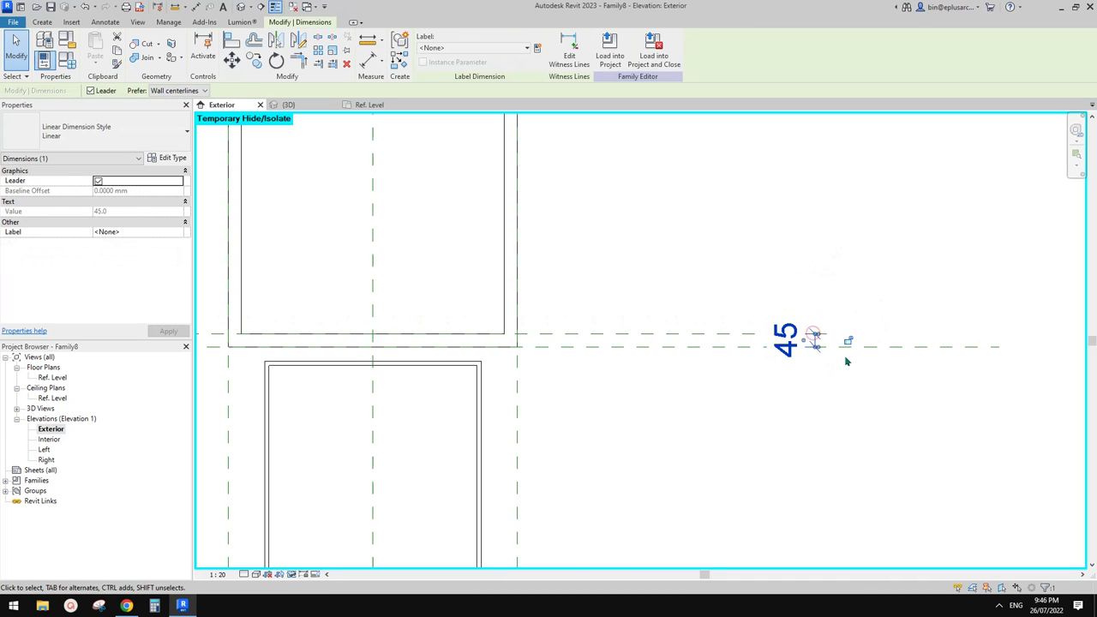
{"action": "key", "text": "Escape"}
{"action": "middle_click_drag", "start_coordinate": [679, 309], "coordinate": [742, 300]}
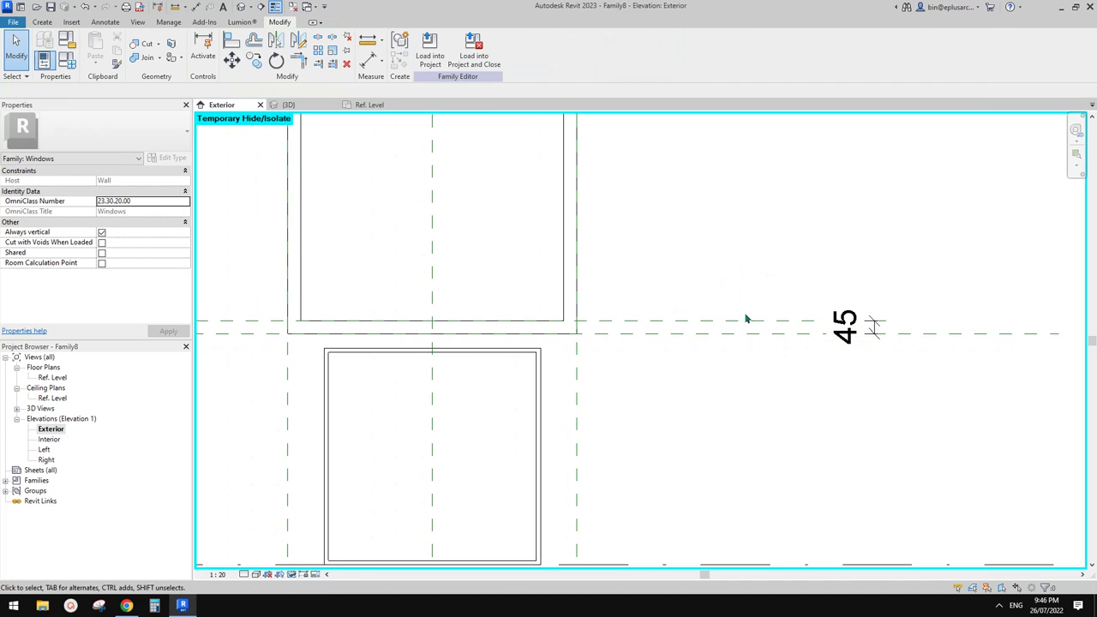
{"action": "left_click", "coordinate": [613, 322]}
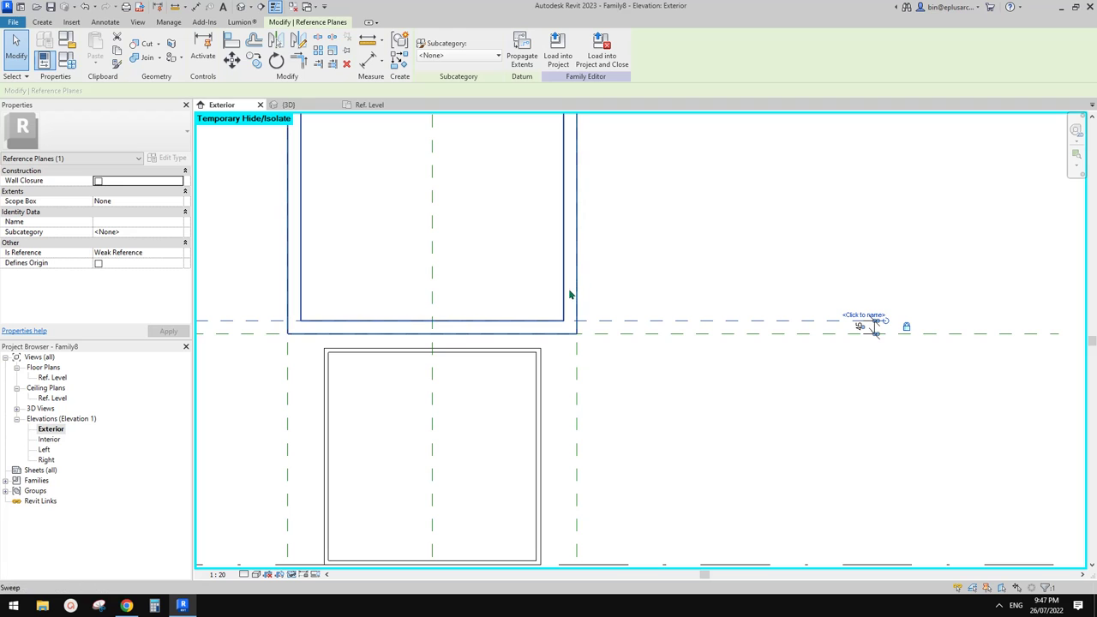
{"action": "middle_click_drag", "start_coordinate": [674, 332], "coordinate": [689, 325]}
{"action": "key", "text": "Escape"}
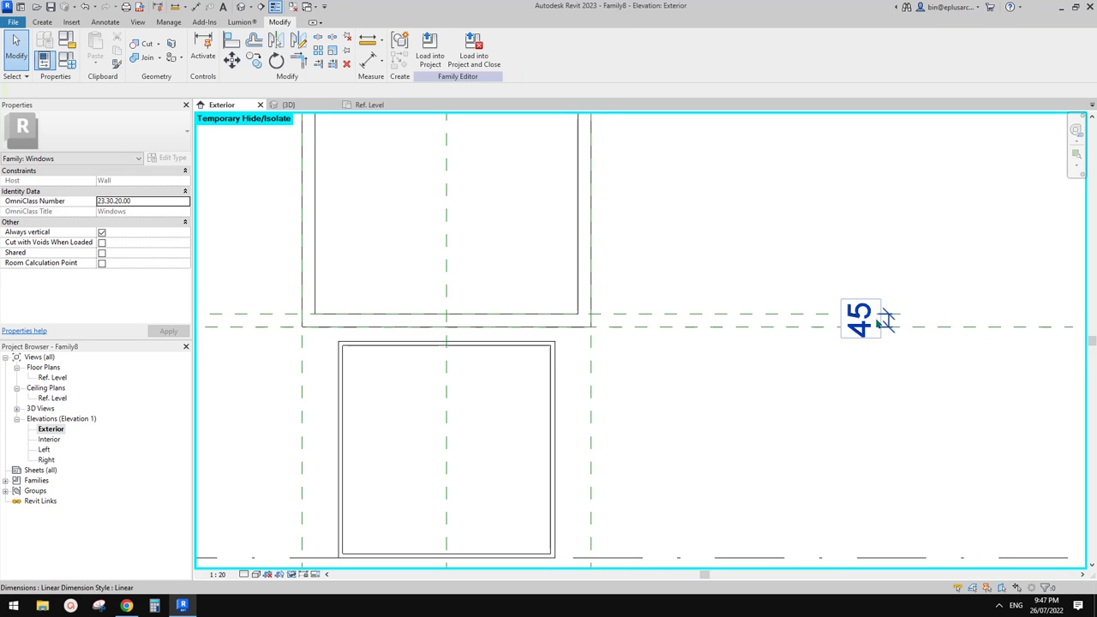
{"action": "left_click", "coordinate": [547, 318]}
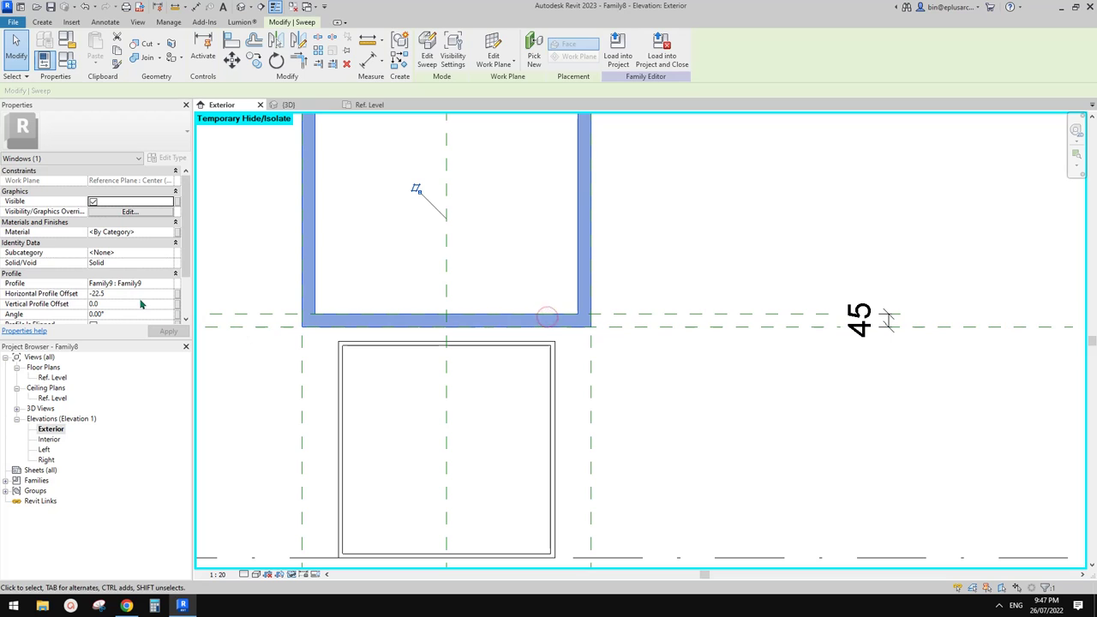
- Open the Family9 profile's Type Properties to confirm W1 100 and W2 45
{"action": "scroll", "coordinate": [142, 303], "scroll_direction": "down", "scroll_amount": 2}
{"action": "key", "text": "Escape"}
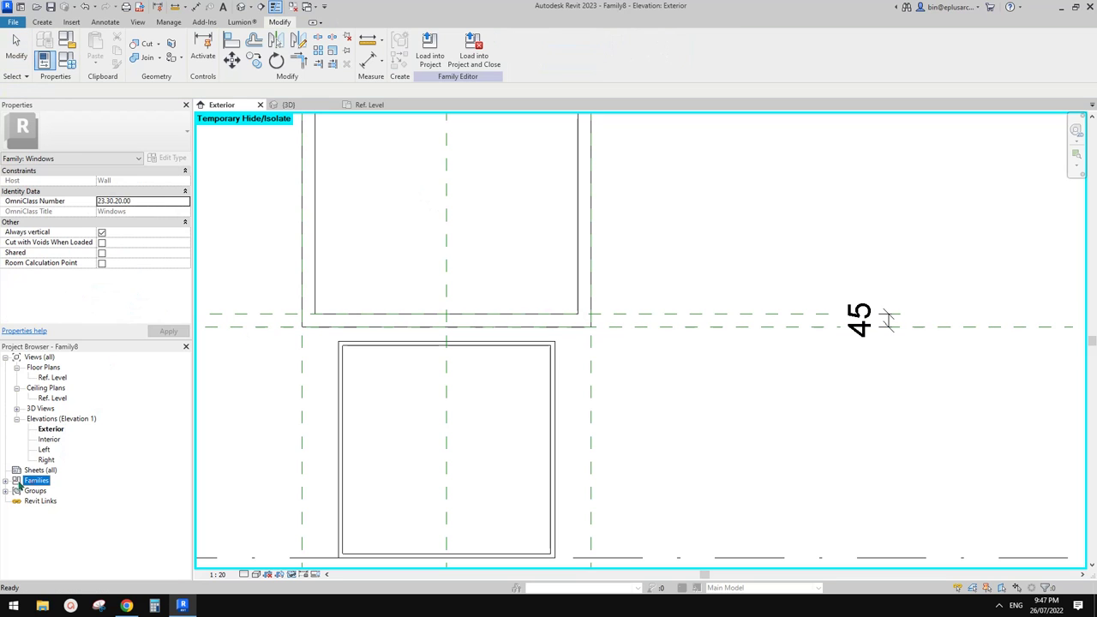
{"action": "left_click", "coordinate": [5, 481]}
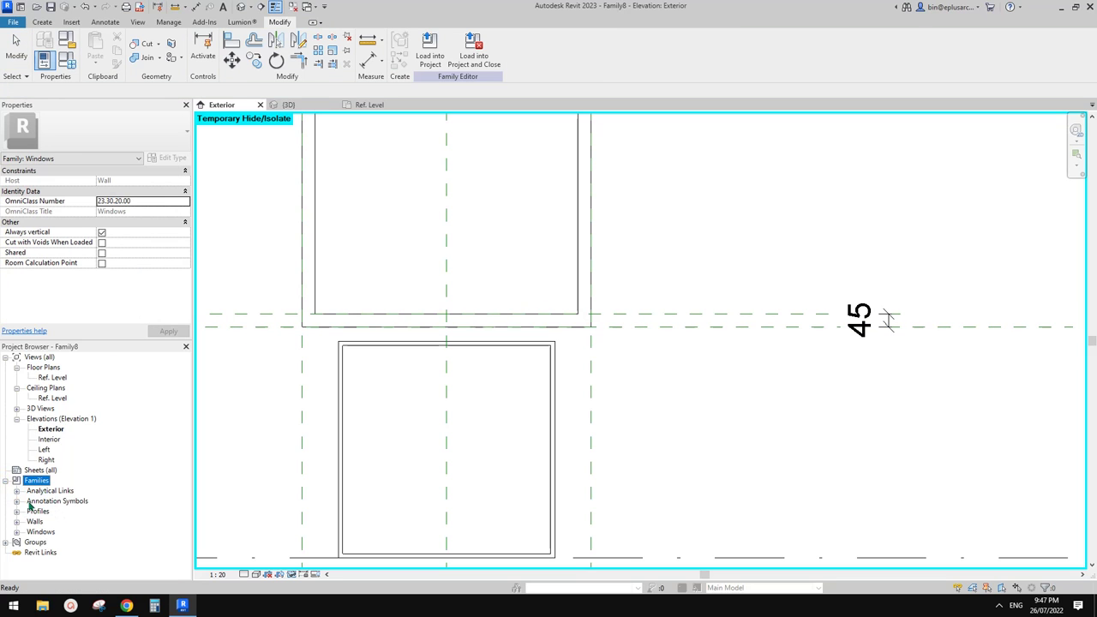
{"action": "left_click", "coordinate": [17, 512]}
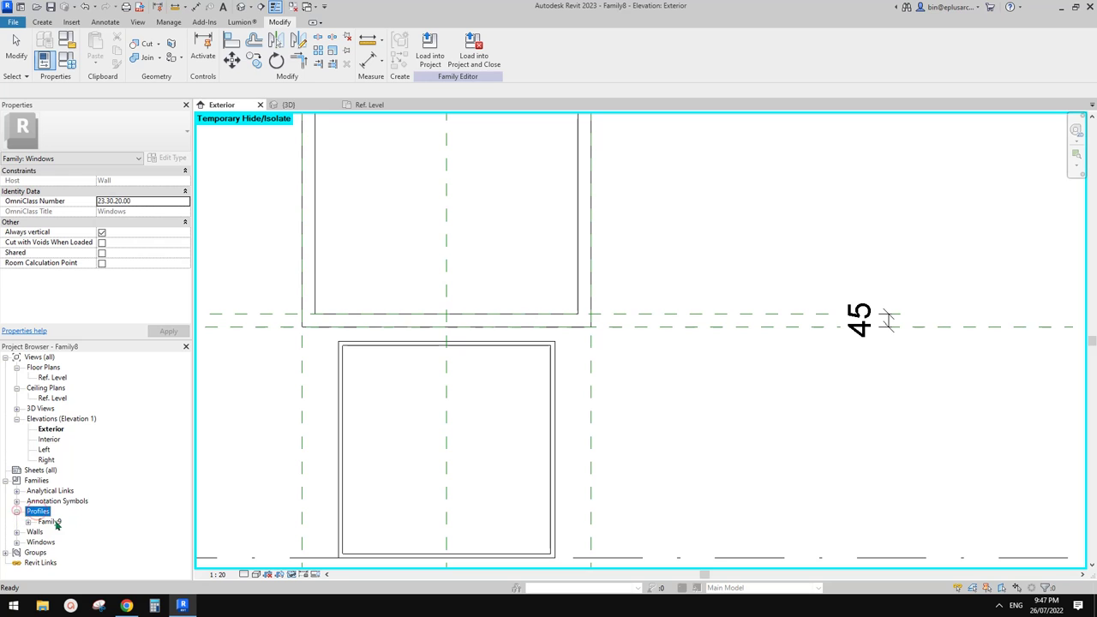
{"action": "double_click", "coordinate": [62, 519]}
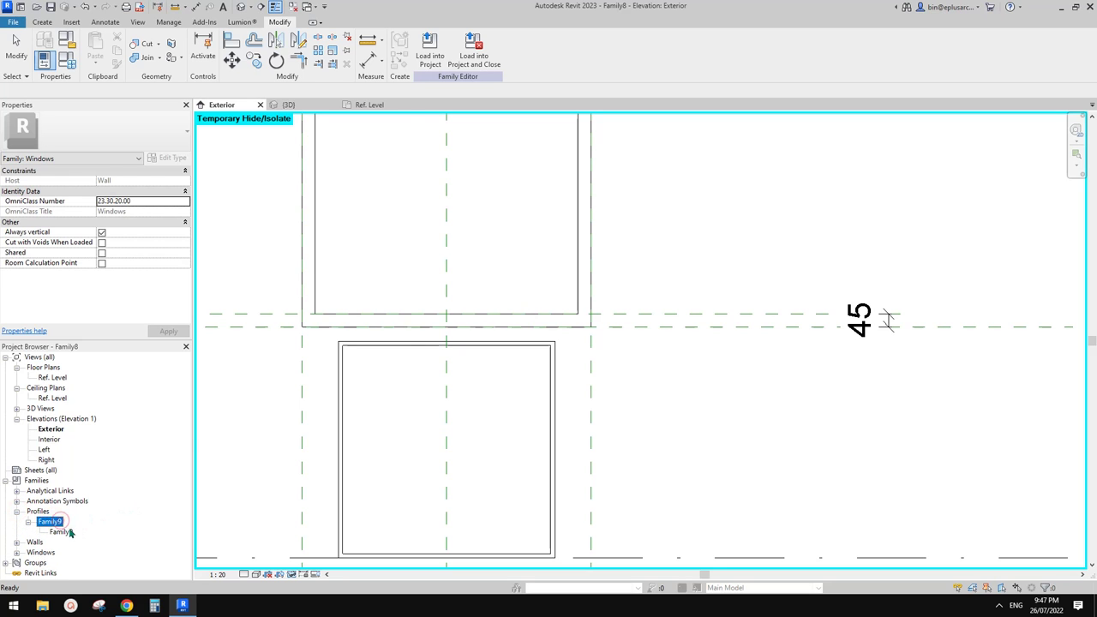
{"action": "double_click", "coordinate": [70, 532]}
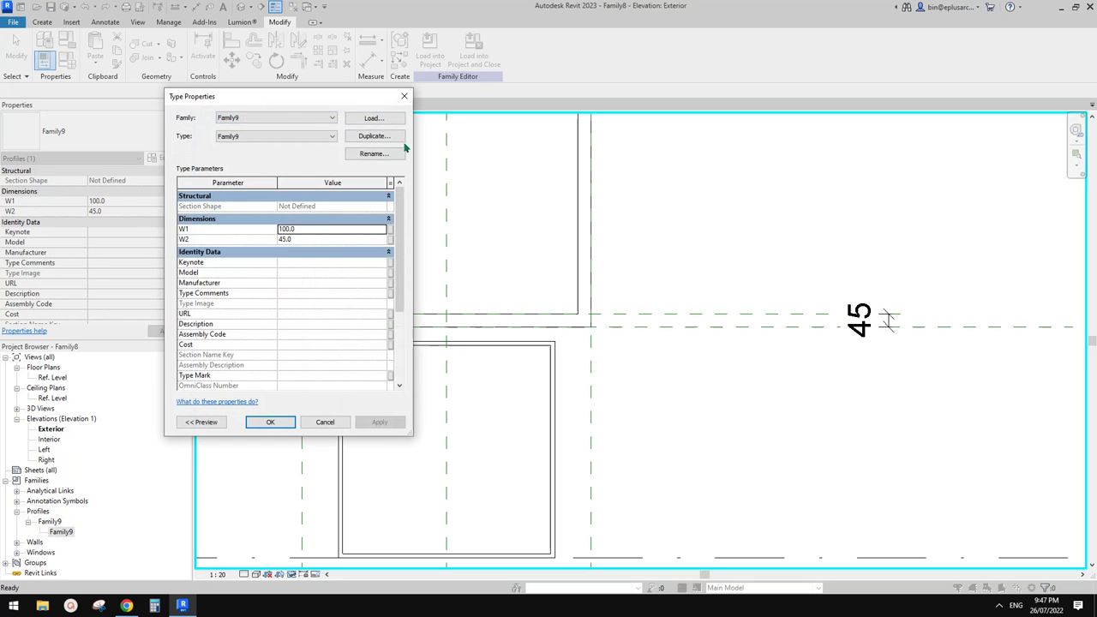
{"action": "left_click", "coordinate": [404, 96]}
- Inspect the frame sweep resting at the 800 sill height
{"action": "left_click", "coordinate": [435, 337]}
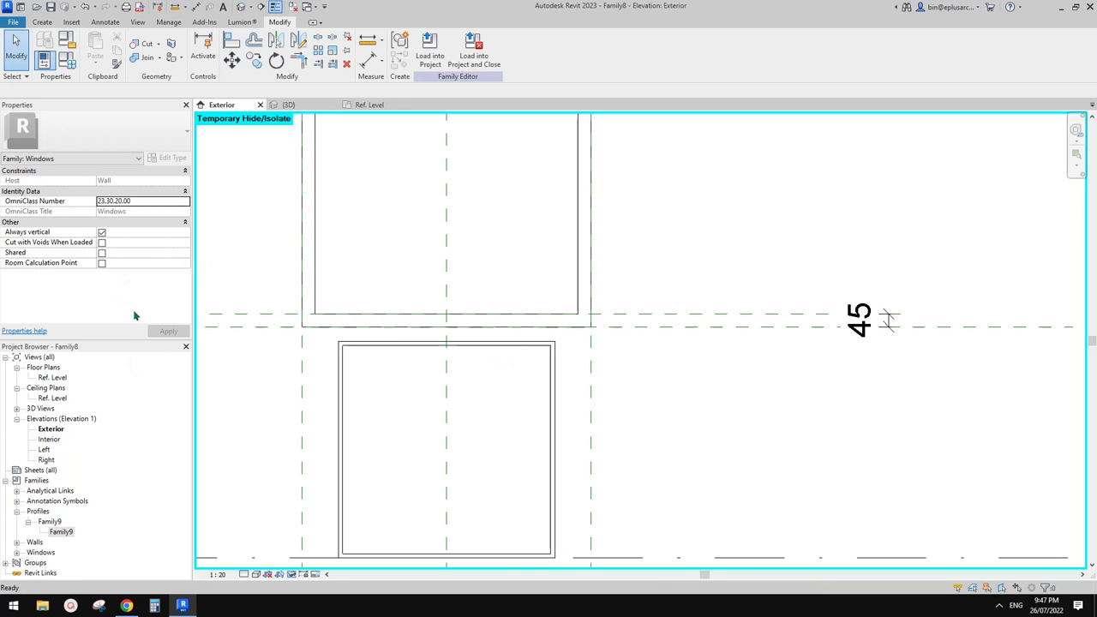
{"action": "left_click", "coordinate": [330, 318]}
{"action": "key", "text": "Escape"}
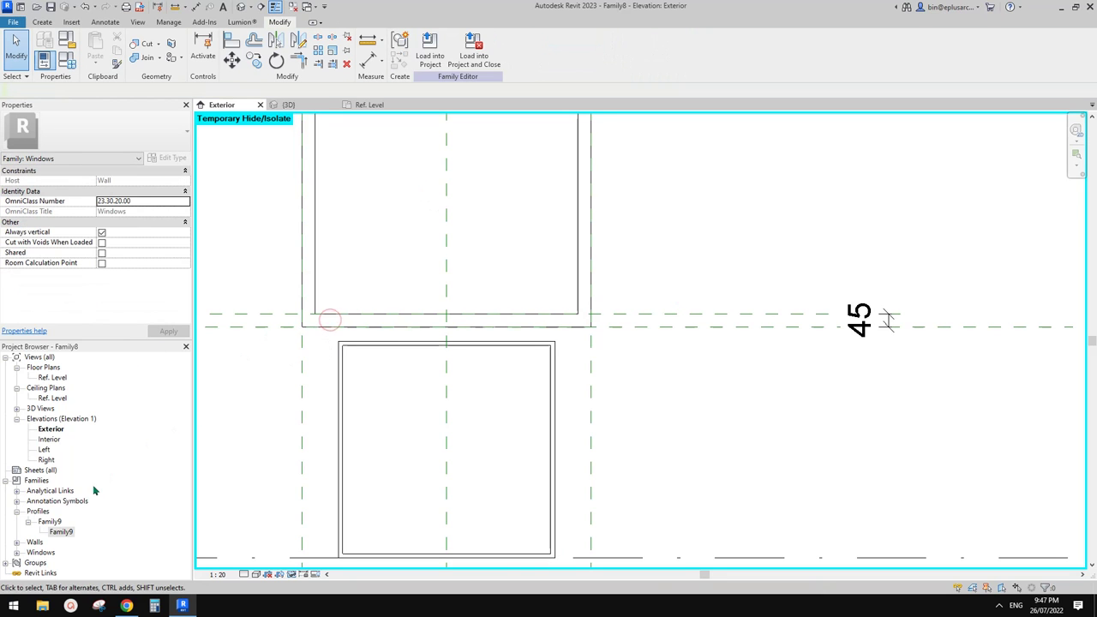
{"action": "left_click", "coordinate": [337, 322]}
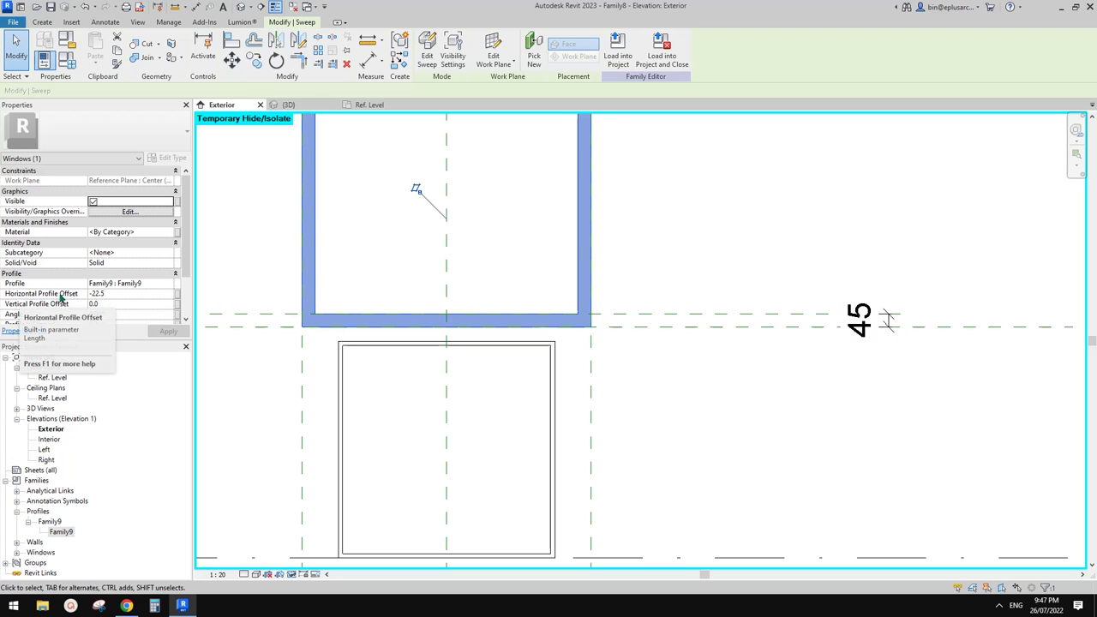
{"action": "left_click", "coordinate": [667, 224]}
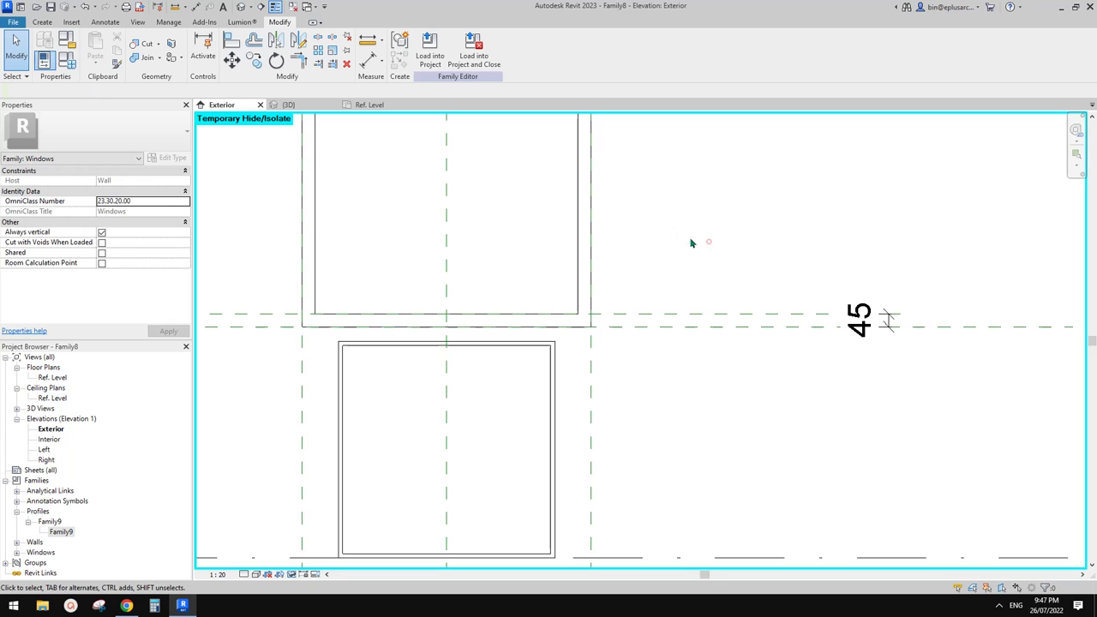
{"action": "scroll", "coordinate": [698, 240], "scroll_direction": "down", "scroll_amount": 2}
{"action": "scroll", "coordinate": [748, 308], "scroll_direction": "down", "scroll_amount": 1}
{"action": "scroll", "coordinate": [727, 311], "scroll_direction": "down", "scroll_amount": 1}
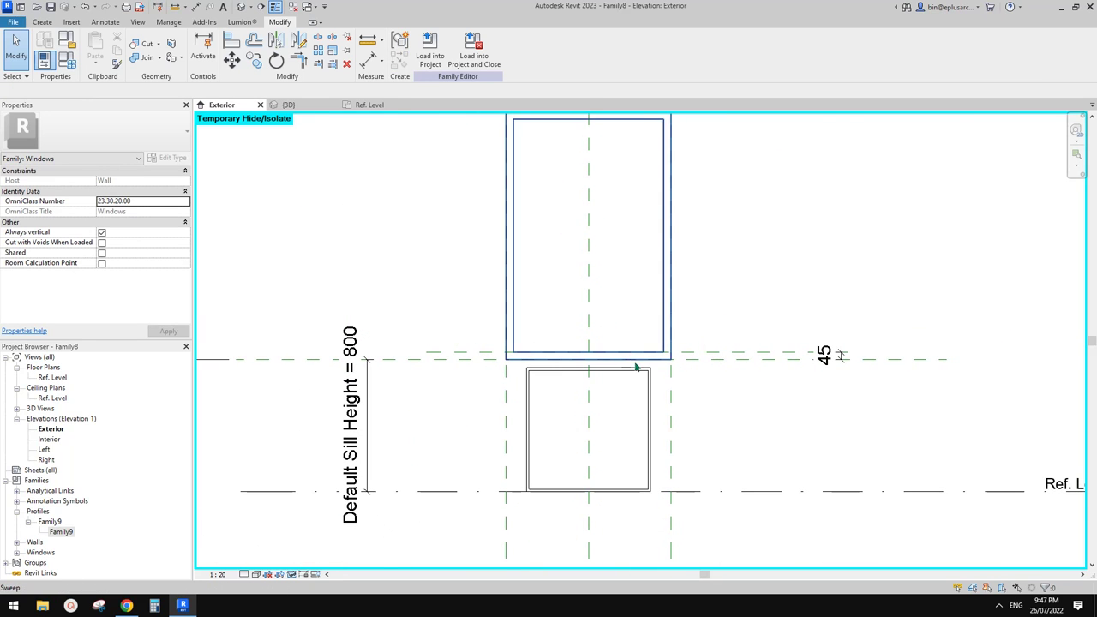
{"action": "scroll", "coordinate": [660, 314], "scroll_direction": "up", "scroll_amount": 1}
{"action": "scroll", "coordinate": [665, 335], "scroll_direction": "up", "scroll_amount": 1}
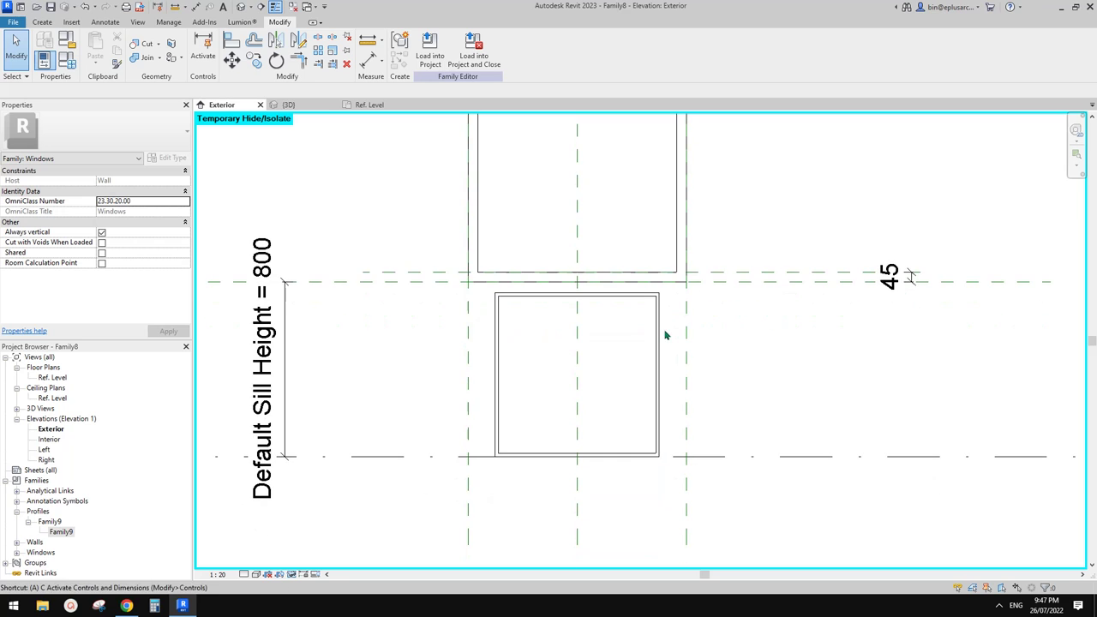
- Cancel the Align tool and operate controls at the lower right of the window
{"action": "key", "text": "a"}
{"action": "key", "text": "l"}
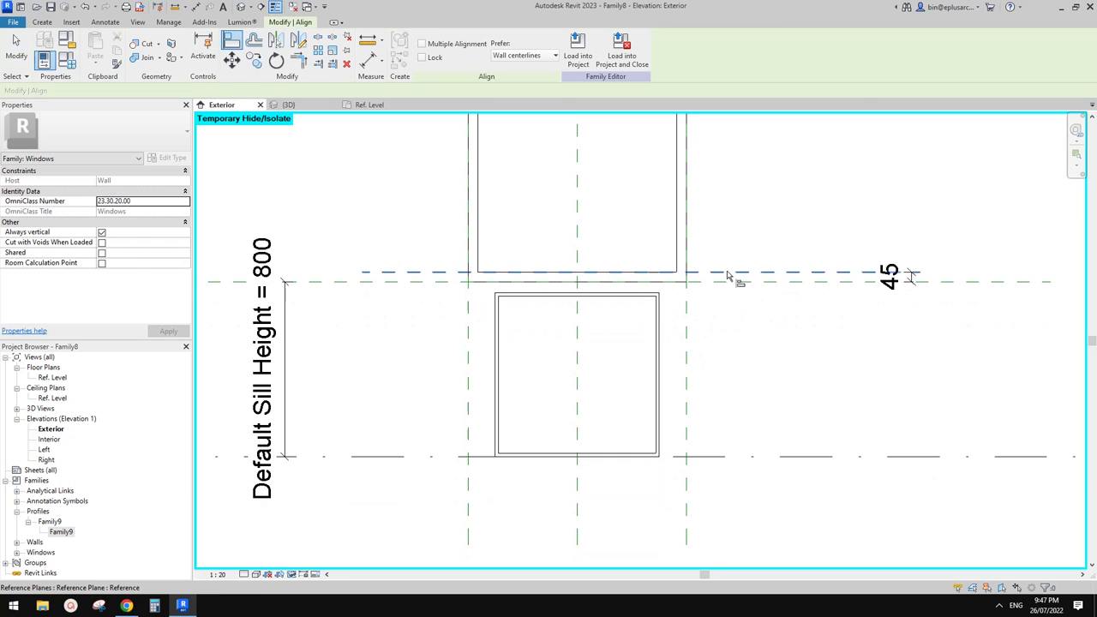
{"action": "key", "text": "Escape"}
{"action": "key", "text": "Escape"}
{"action": "scroll", "coordinate": [675, 355], "scroll_direction": "up", "scroll_amount": 1}
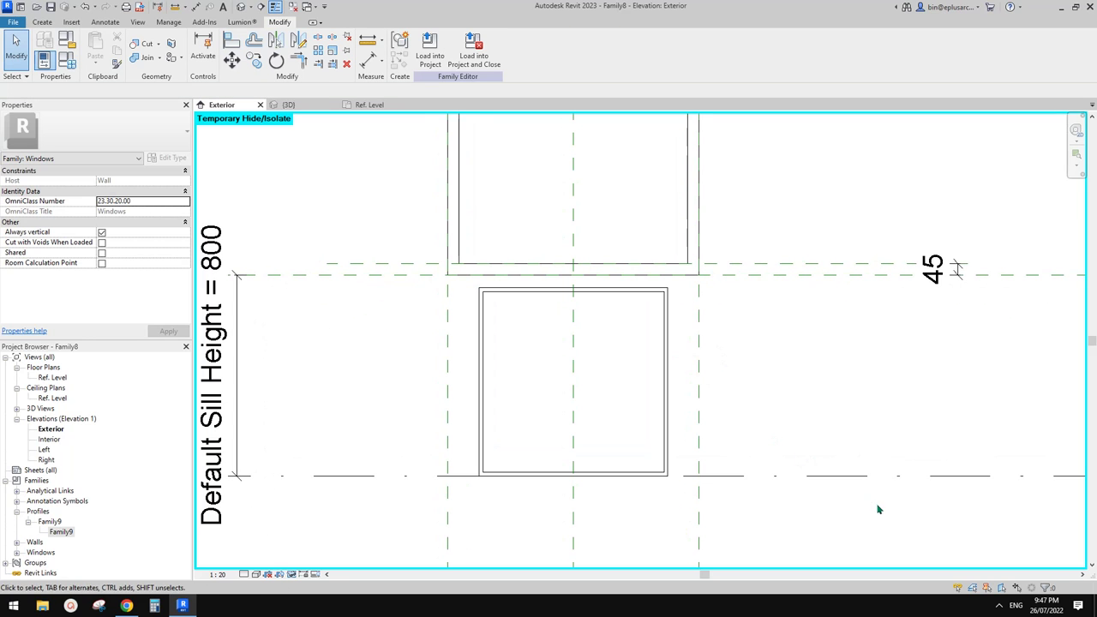
{"action": "left_click", "coordinate": [999, 606]}
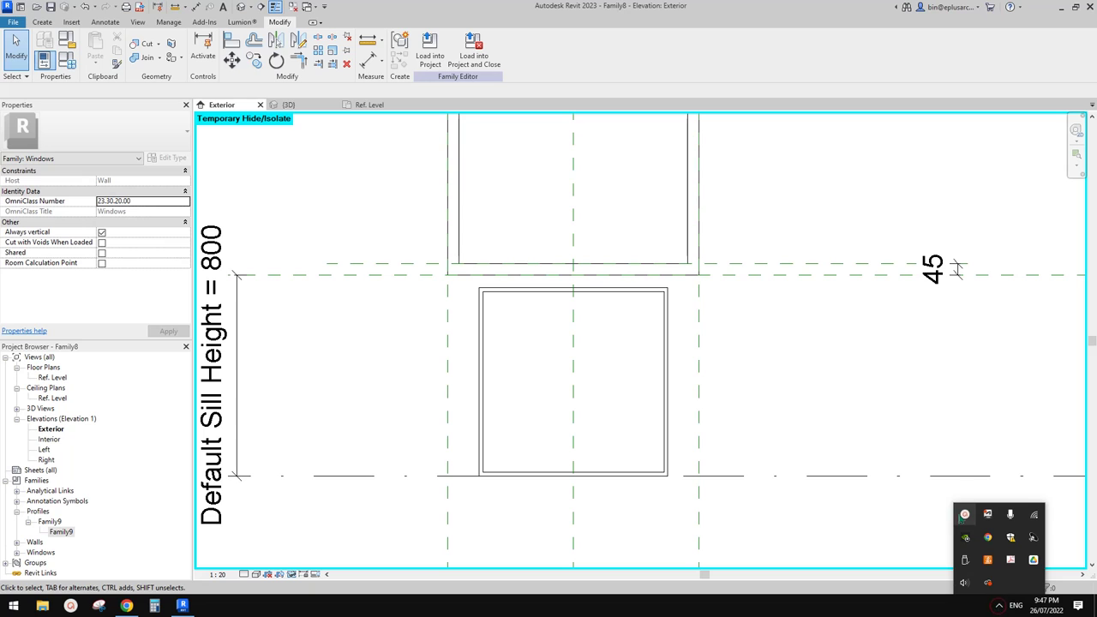
{"action": "left_click", "coordinate": [965, 516]}
{"action": "left_click_drag", "start_coordinate": [932, 518], "coordinate": [864, 461]}
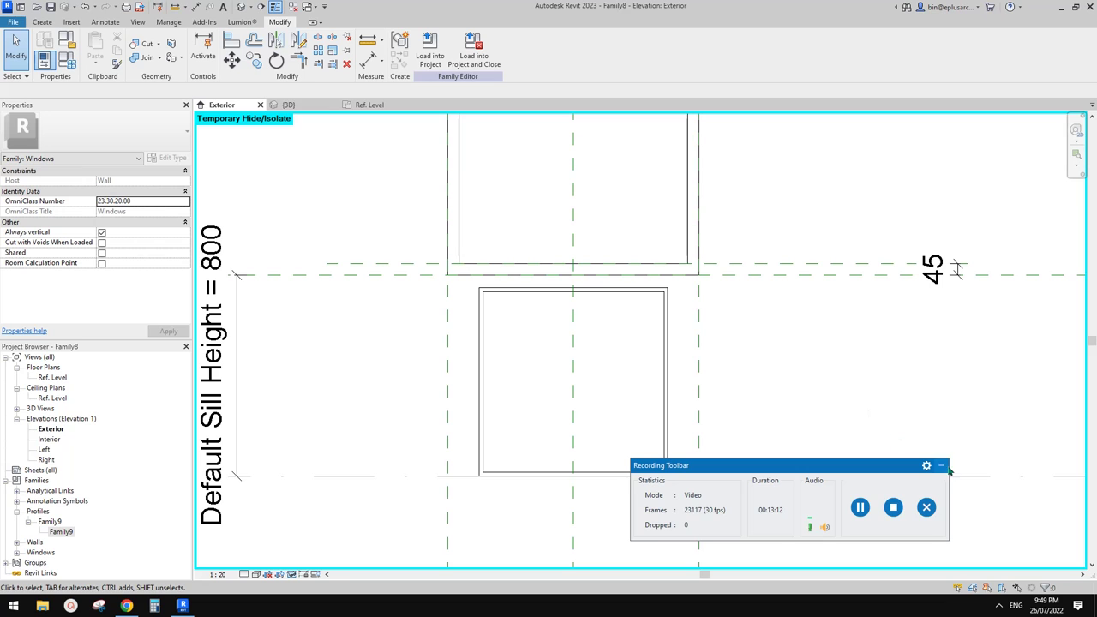
{"action": "left_click", "coordinate": [942, 466]}
{"action": "left_click", "coordinate": [890, 467]}
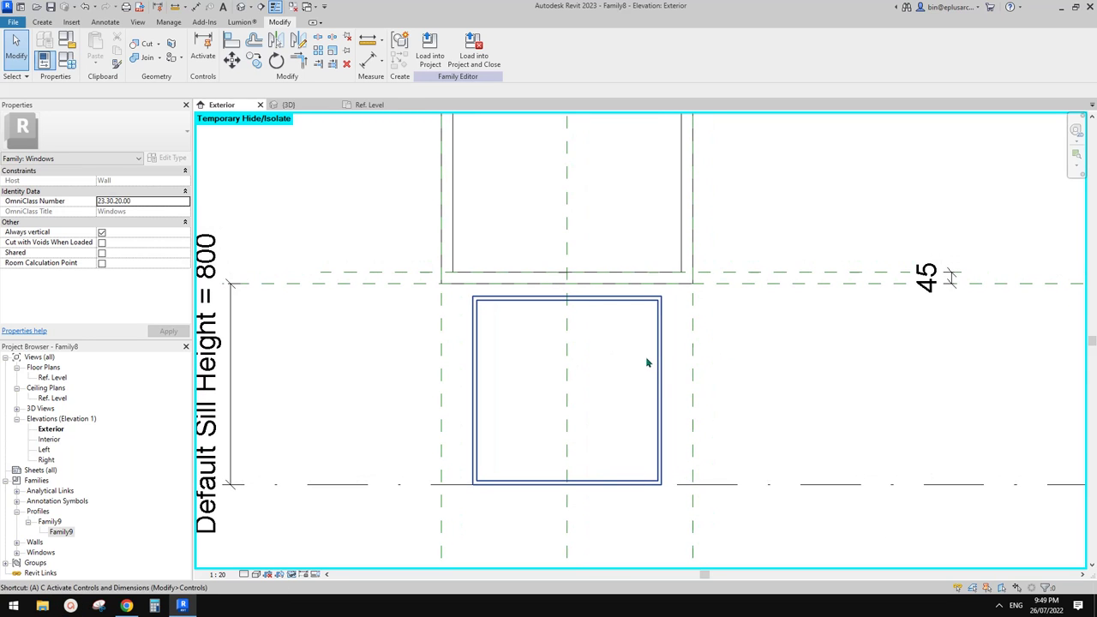
- Align the sash panel's bottom reference onto the plane 45 above the sill
{"action": "key", "text": "l"}
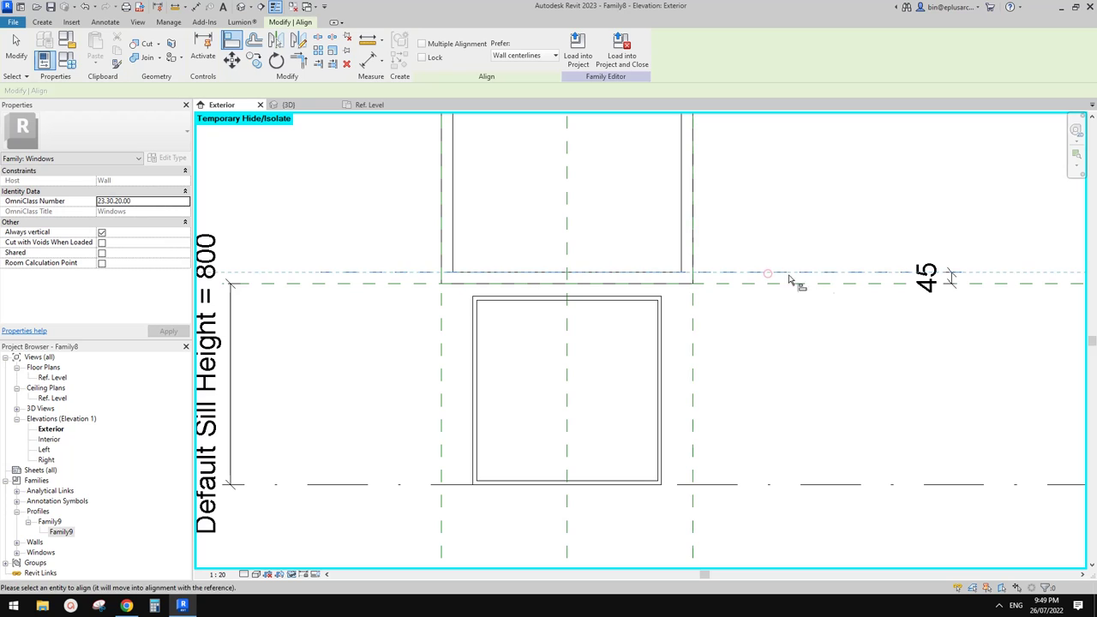
{"action": "scroll", "coordinate": [637, 494], "scroll_direction": "up", "scroll_amount": 2}
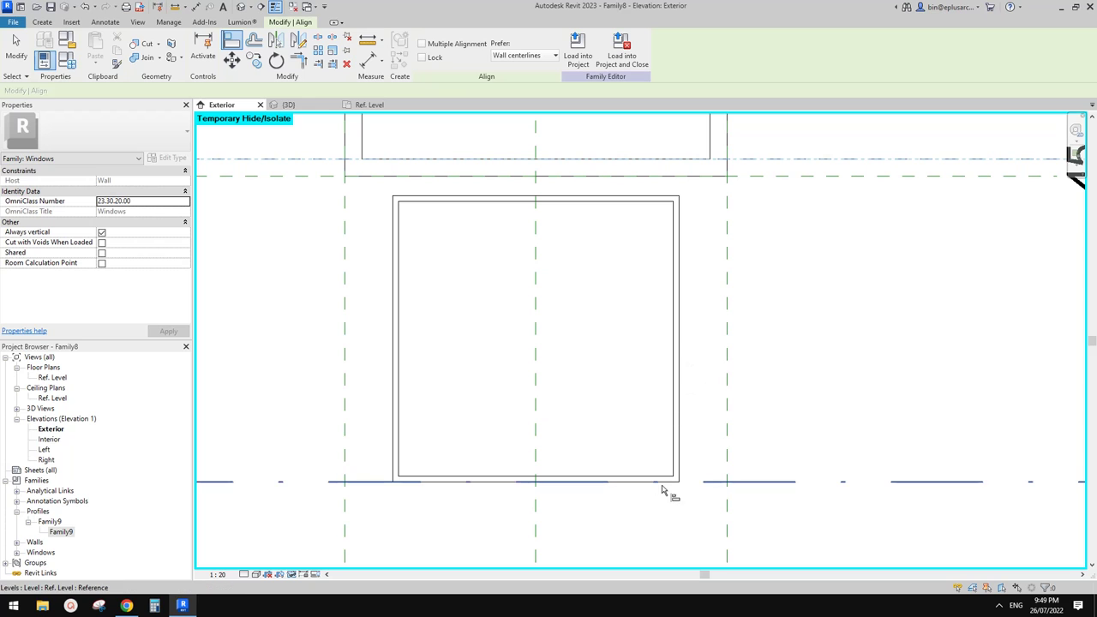
{"action": "key", "text": "Tab"}
{"action": "left_click", "coordinate": [645, 487]}
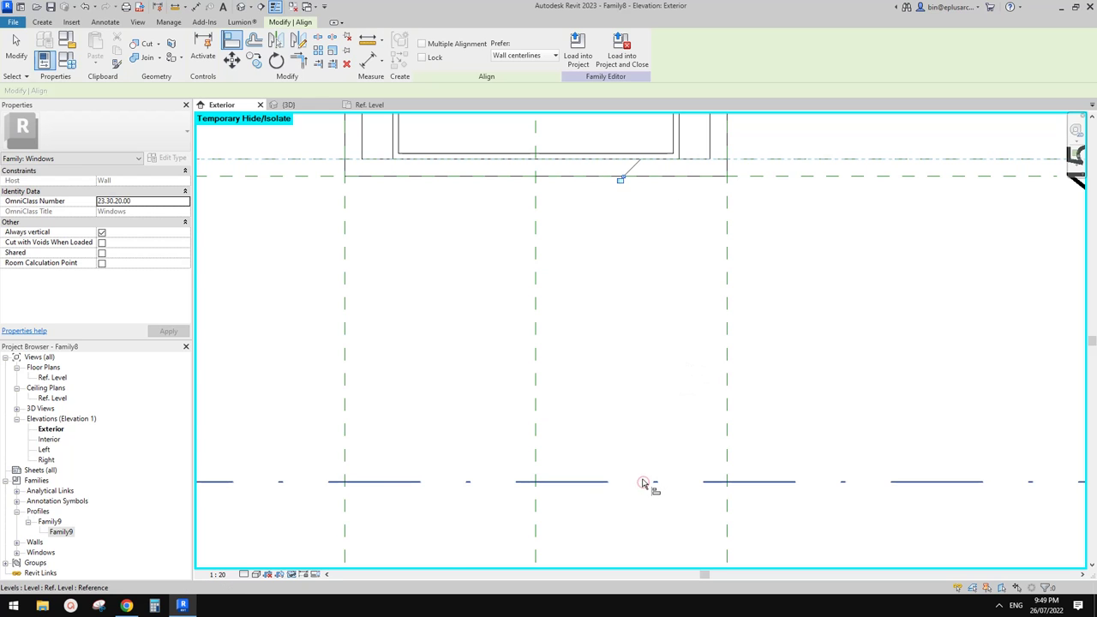
{"action": "middle_click_drag", "start_coordinate": [648, 291], "coordinate": [657, 387]}
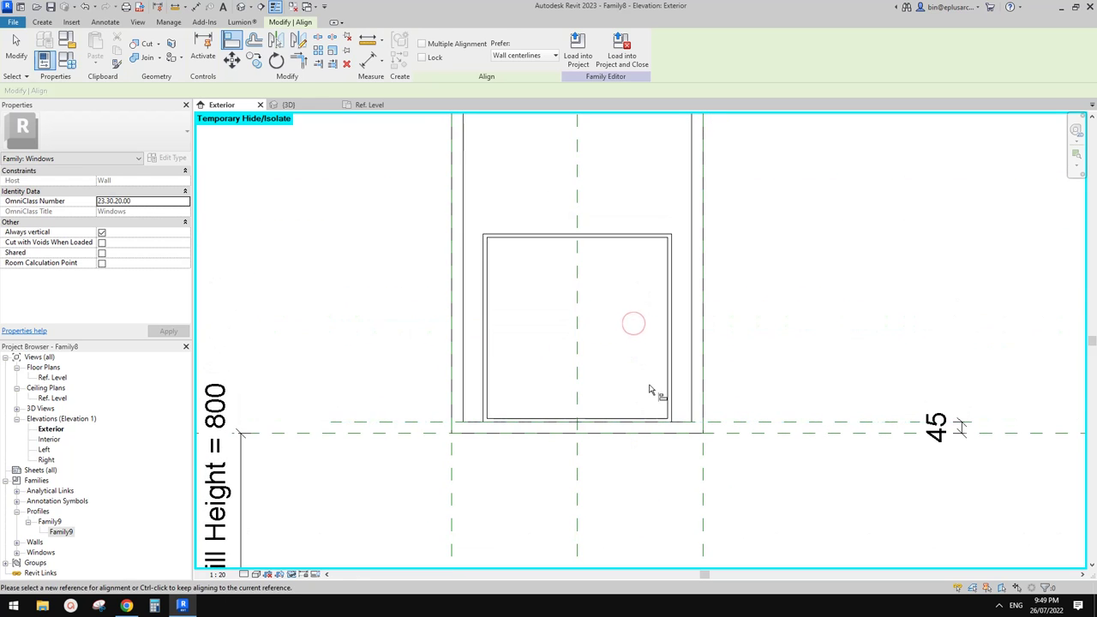
{"action": "key", "text": "Escape"}
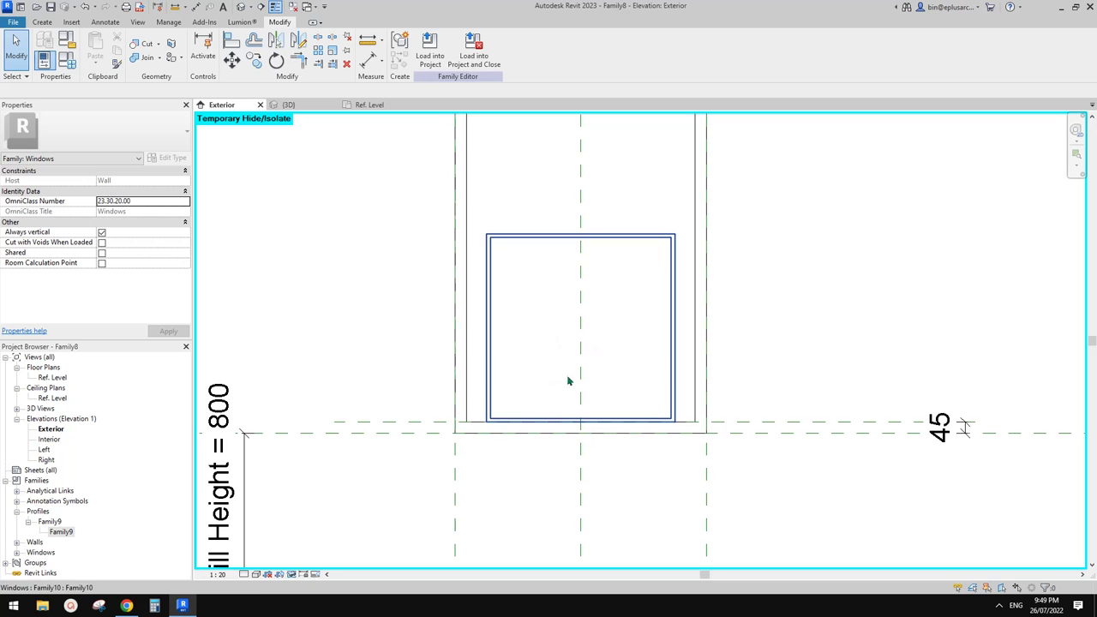
- Recentre the view on the whole window and select the lower sash panel
{"action": "middle_click_drag", "start_coordinate": [587, 359], "coordinate": [578, 372]}
{"action": "scroll", "coordinate": [594, 357], "scroll_direction": "down", "scroll_amount": 1}
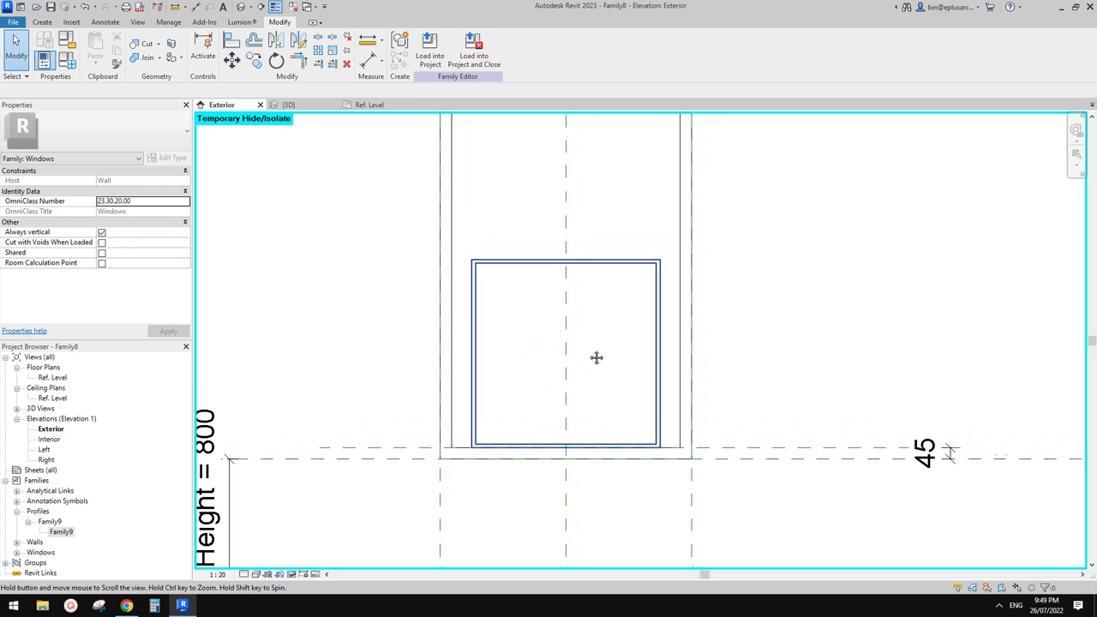
{"action": "scroll", "coordinate": [600, 363], "scroll_direction": "down", "scroll_amount": 1}
{"action": "scroll", "coordinate": [581, 359], "scroll_direction": "down", "scroll_amount": 1}
{"action": "middle_click_drag", "start_coordinate": [581, 359], "coordinate": [578, 385]}
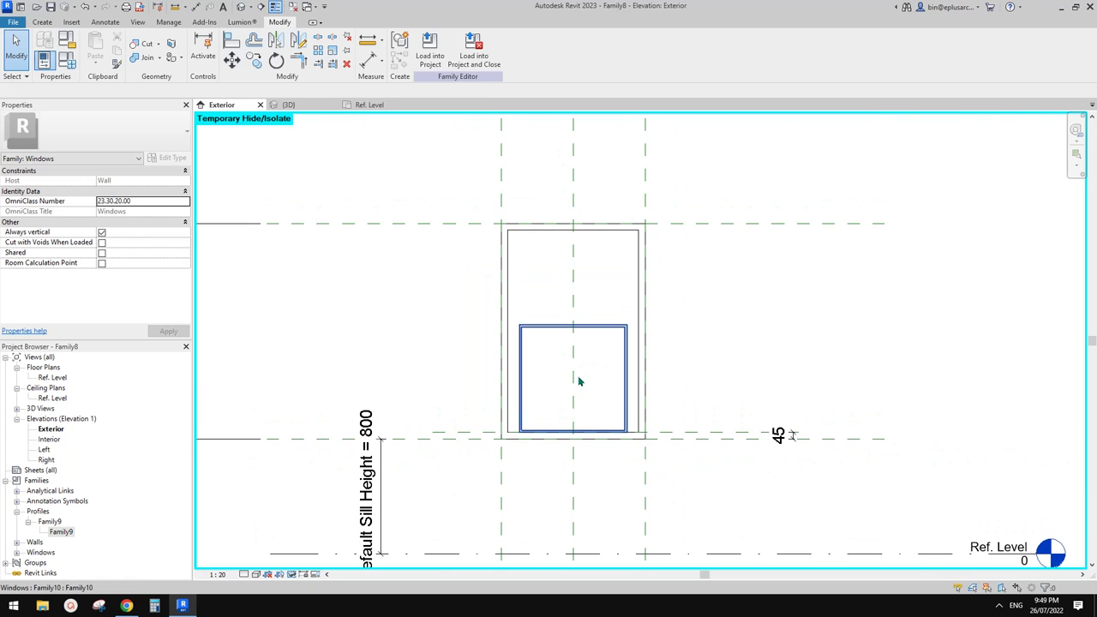
{"action": "left_click", "coordinate": [604, 363]}
{"action": "scroll", "coordinate": [605, 363], "scroll_direction": "up", "scroll_amount": 1}
- Copy (CO) the lower sash panel up and to the right
{"action": "key", "text": "c"}
{"action": "key", "text": "o"}
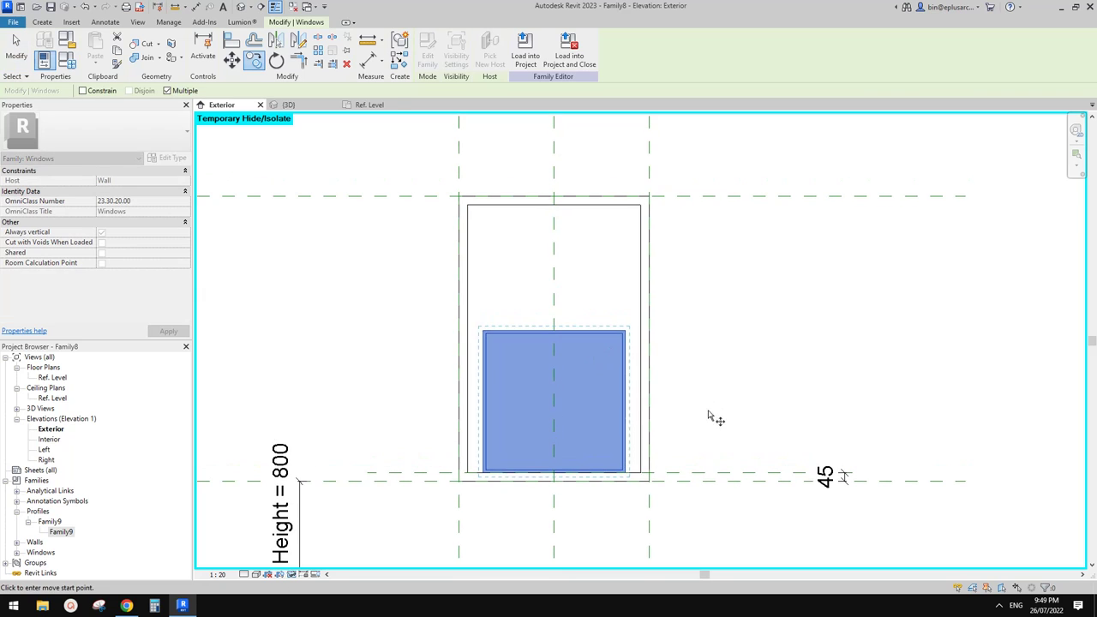
{"action": "left_click", "coordinate": [732, 434]}
{"action": "left_click", "coordinate": [793, 314]}
{"action": "middle_click_drag", "start_coordinate": [793, 314], "coordinate": [828, 334]}
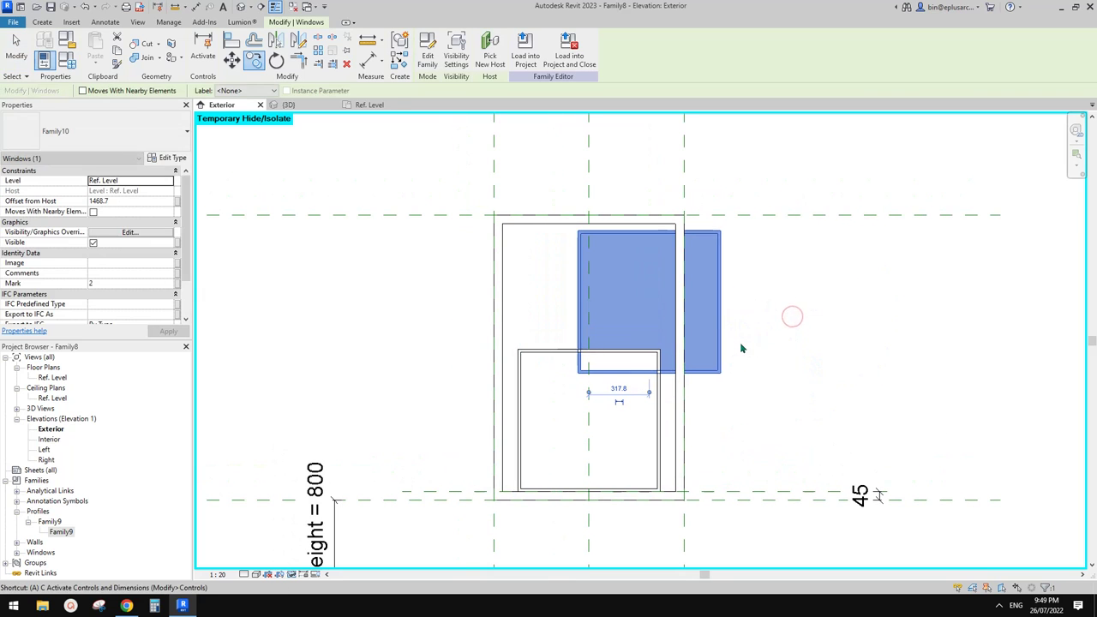
- Align the copied panel onto the vertical centre reference plane and check it
{"action": "key", "text": "a"}
{"action": "key", "text": "l"}
{"action": "left_click", "coordinate": [589, 192]}
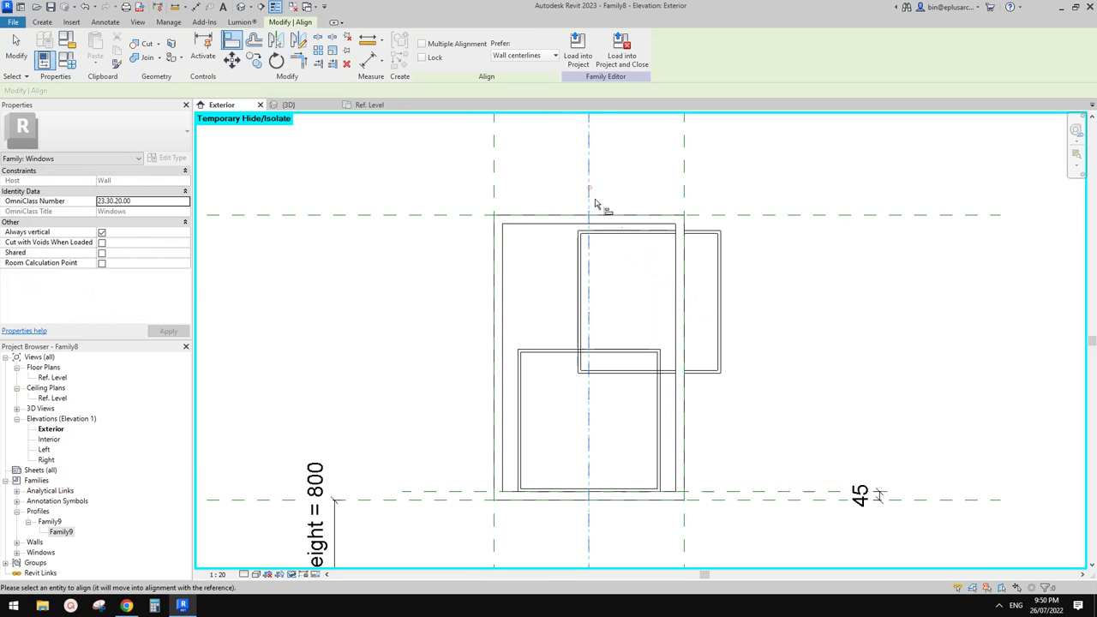
{"action": "left_click", "coordinate": [650, 280]}
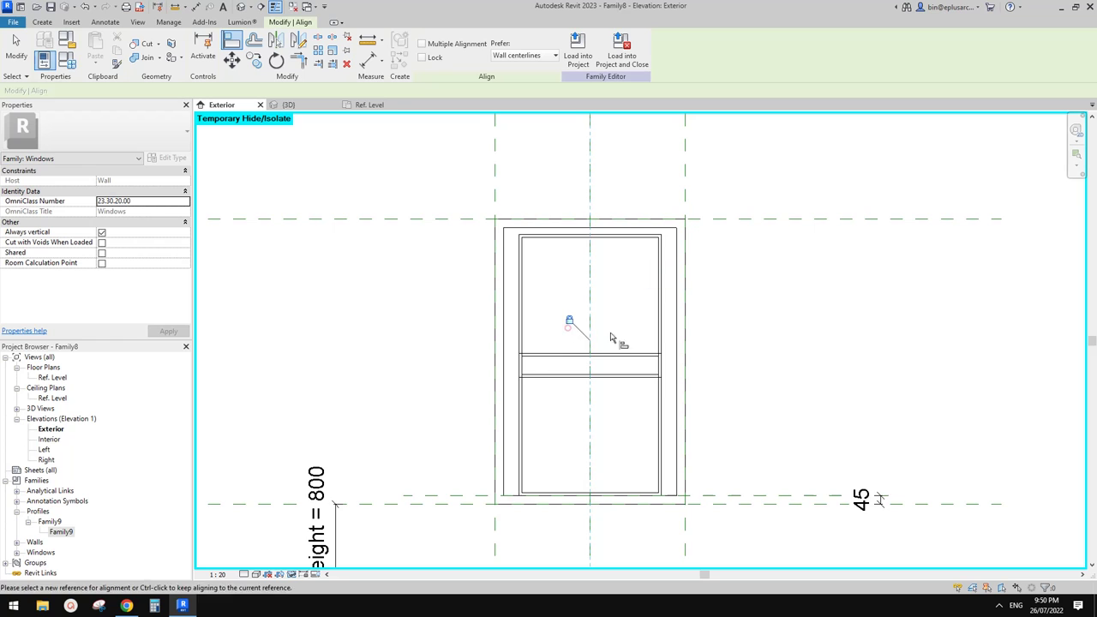
{"action": "key", "text": "Escape"}
{"action": "key", "text": "Escape"}
{"action": "left_click", "coordinate": [657, 272]}
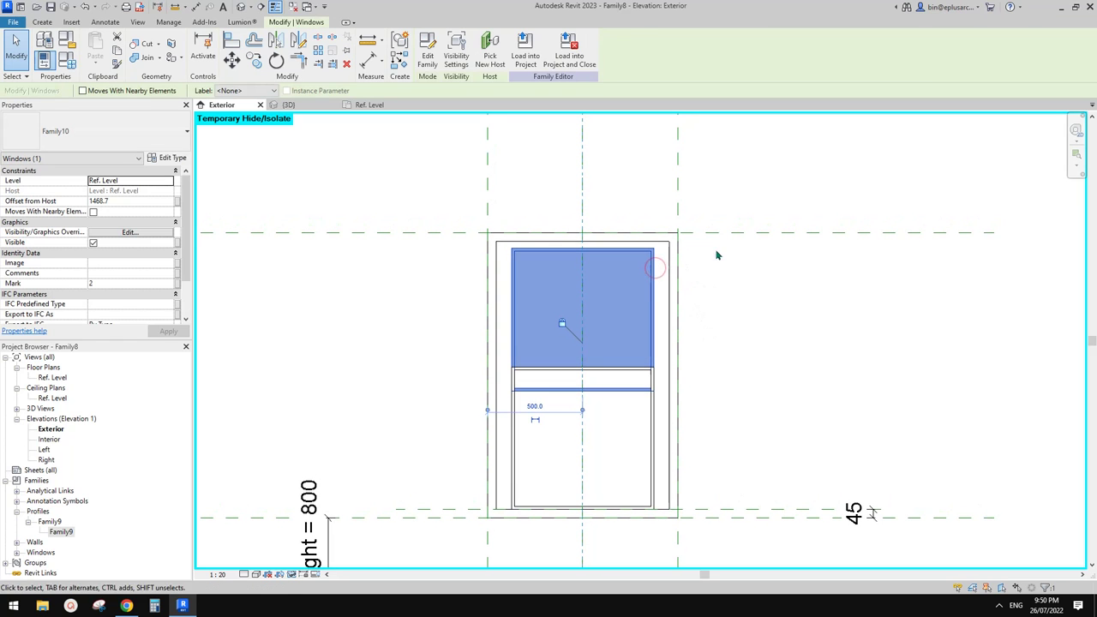
{"action": "left_click", "coordinate": [845, 543]}
- Copy the reference plane to the head, set it 45 below the top plane, and make that dimension permanent
{"action": "left_click", "coordinate": [815, 511]}
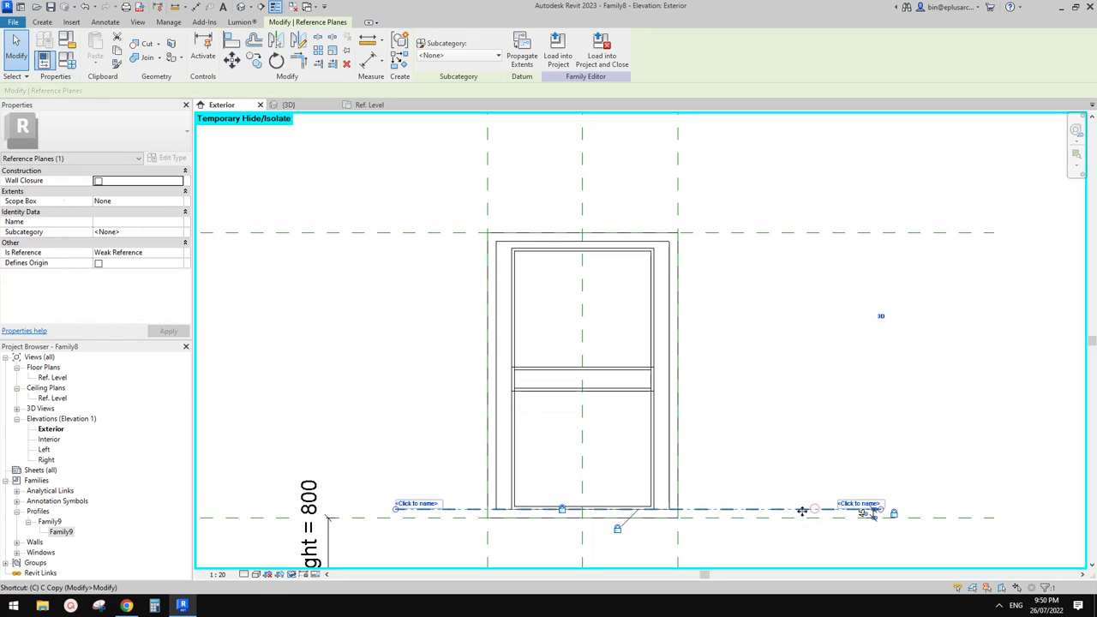
{"action": "key", "text": "c"}
{"action": "key", "text": "o"}
{"action": "left_click", "coordinate": [813, 509]}
{"action": "left_click", "coordinate": [811, 268]}
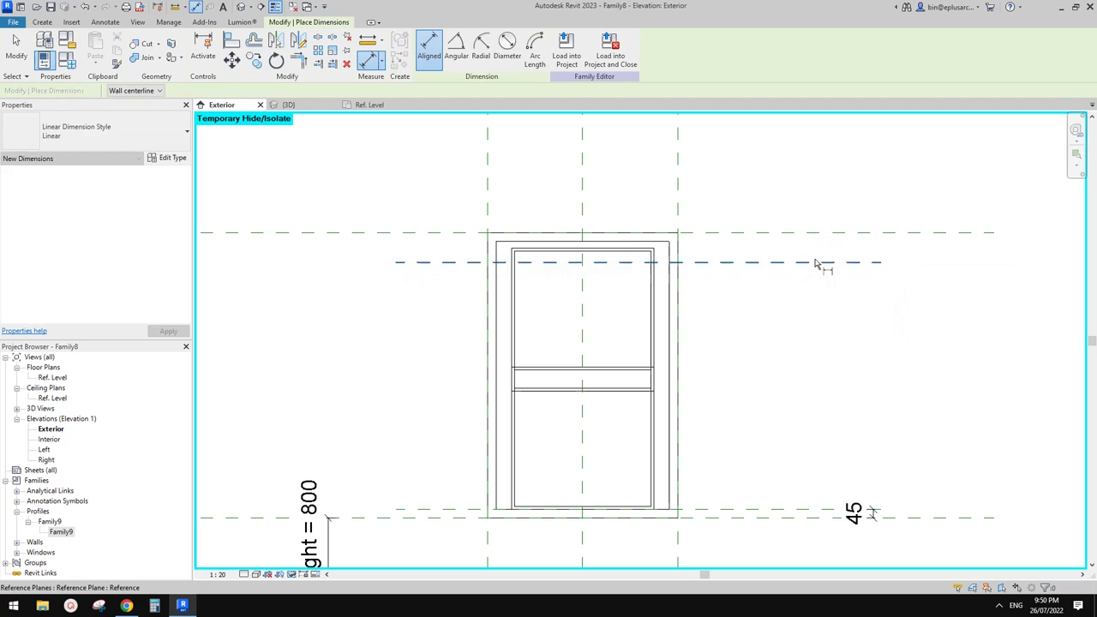
{"action": "key", "text": "Escape"}
{"action": "left_click", "coordinate": [827, 247]}
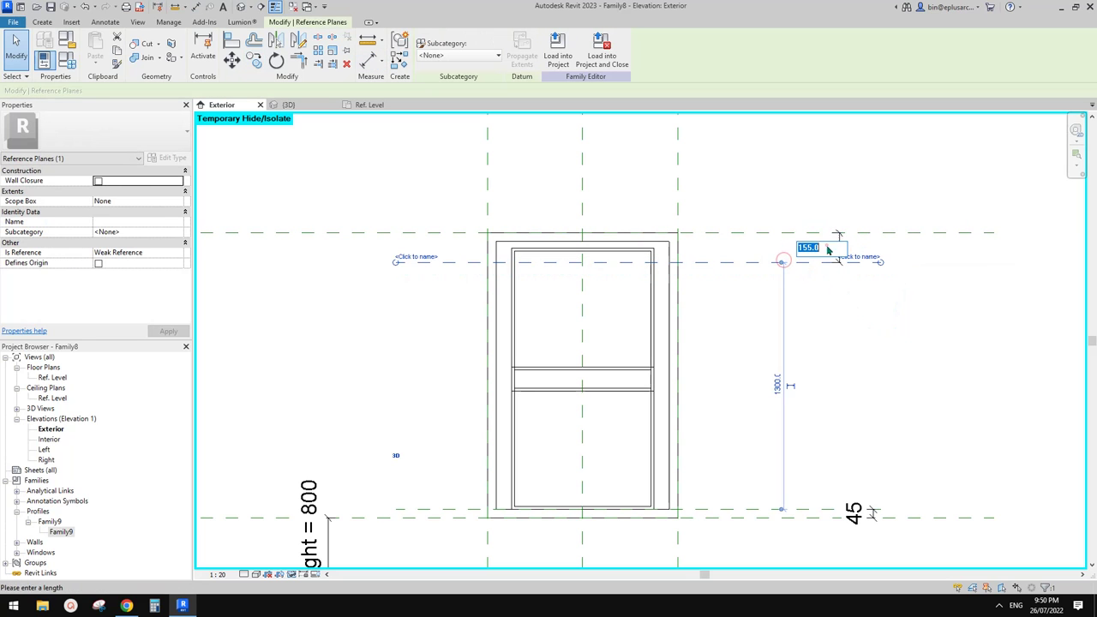
{"action": "type", "text": "45"}
{"action": "key", "text": "Return"}
{"action": "left_click", "coordinate": [954, 270]}
{"action": "left_click", "coordinate": [838, 243]}
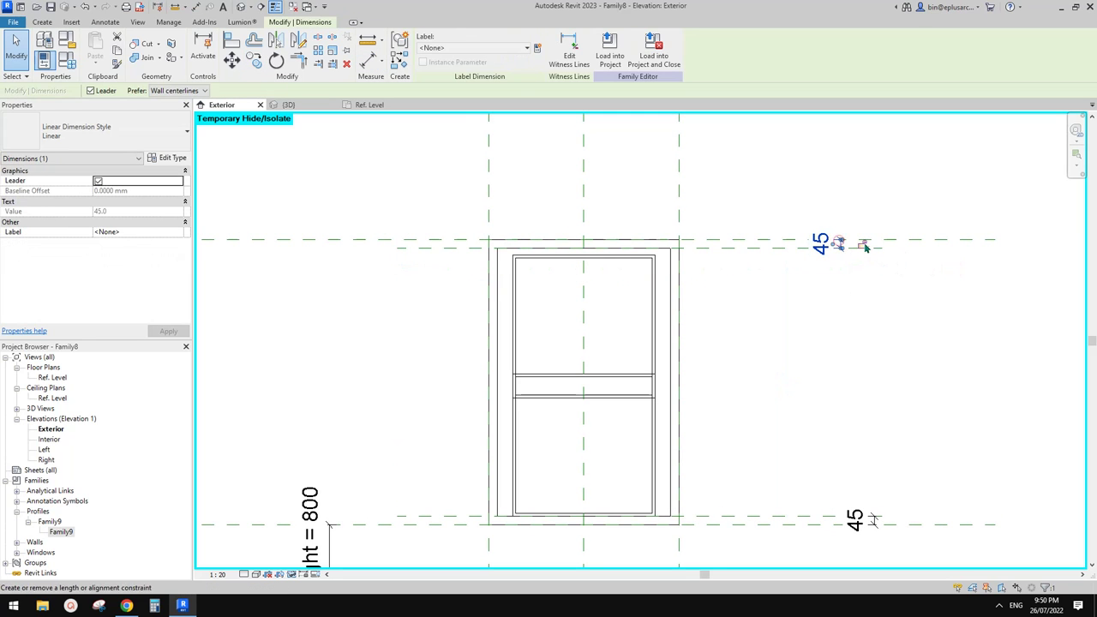
{"action": "left_click", "coordinate": [709, 256]}
- Align the upper sash top to the new head reference plane
{"action": "scroll", "coordinate": [733, 275], "scroll_direction": "up", "scroll_amount": 1}
{"action": "key", "text": "a"}
{"action": "key", "text": "l"}
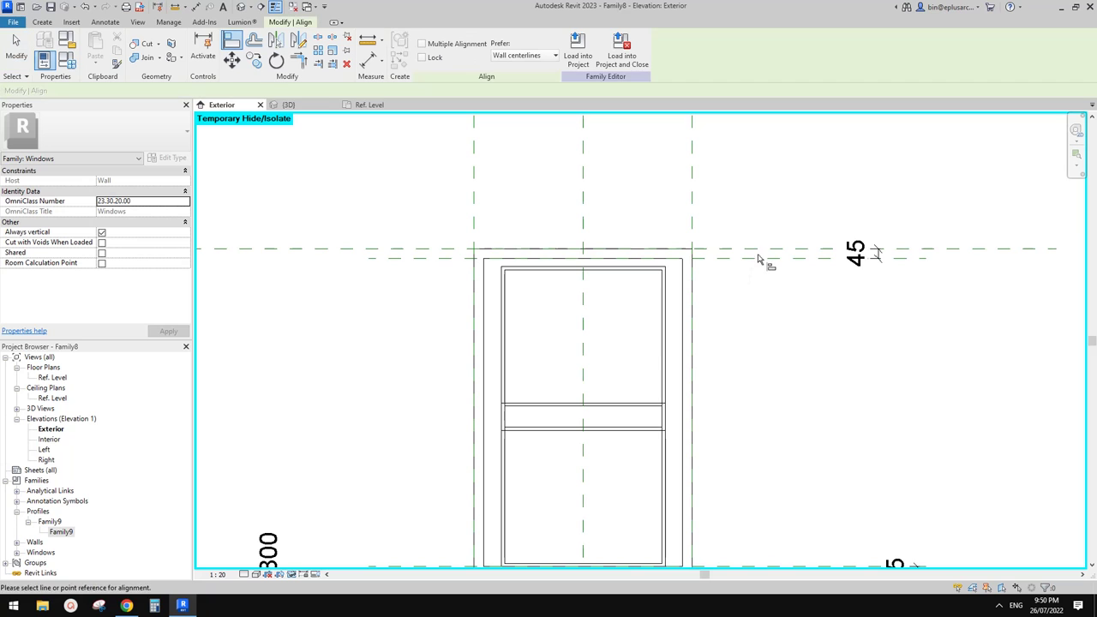
{"action": "left_click", "coordinate": [758, 257]}
{"action": "scroll", "coordinate": [655, 273], "scroll_direction": "up", "scroll_amount": 1}
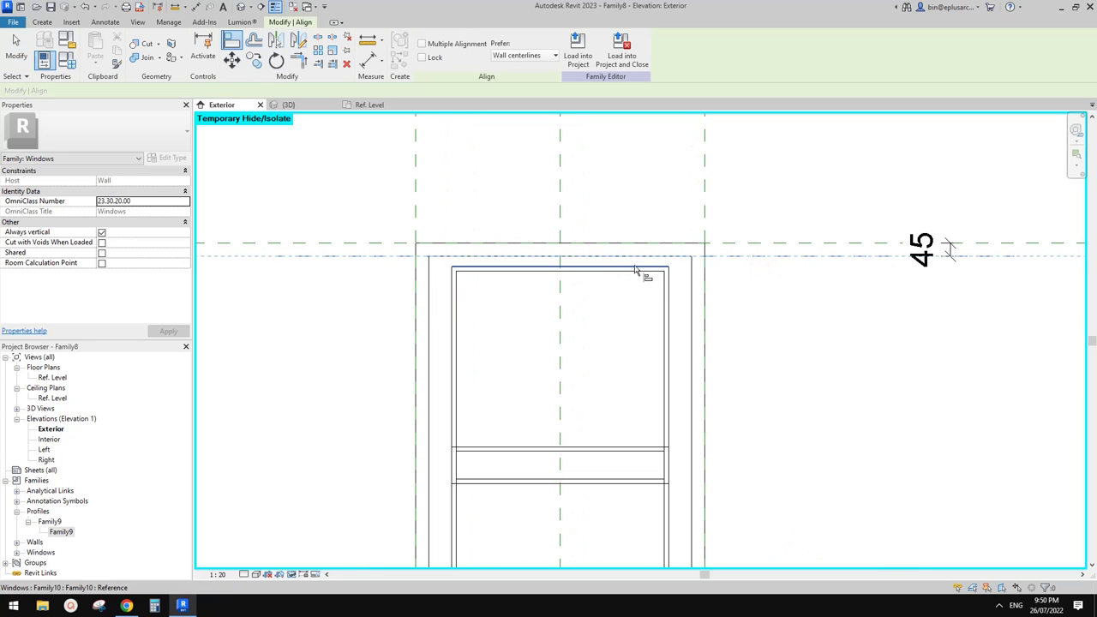
{"action": "left_click", "coordinate": [643, 272]}
{"action": "scroll", "coordinate": [634, 274], "scroll_direction": "down", "scroll_amount": 1}
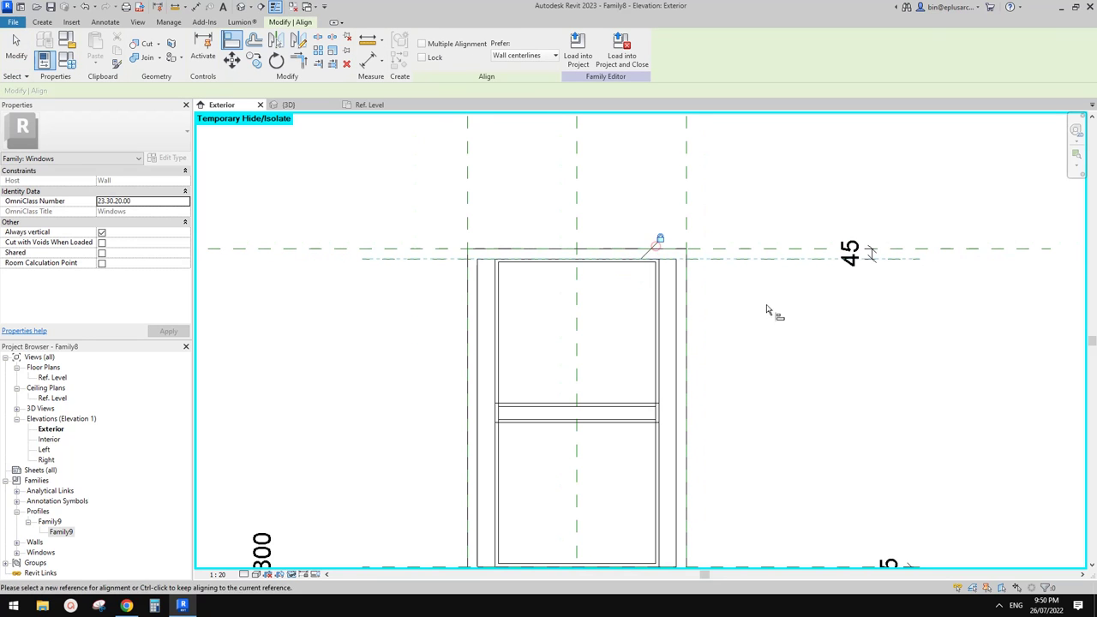
{"action": "key", "text": "Escape"}
{"action": "scroll", "coordinate": [737, 272], "scroll_direction": "down", "scroll_amount": 1}
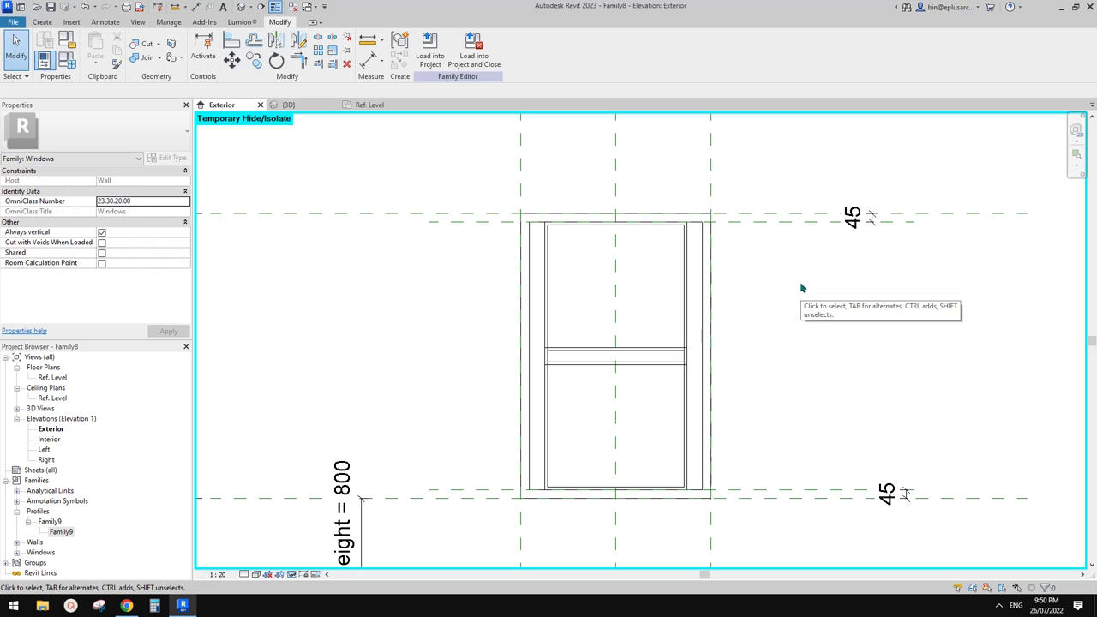
{"action": "middle_click_drag", "start_coordinate": [758, 282], "coordinate": [751, 290]}
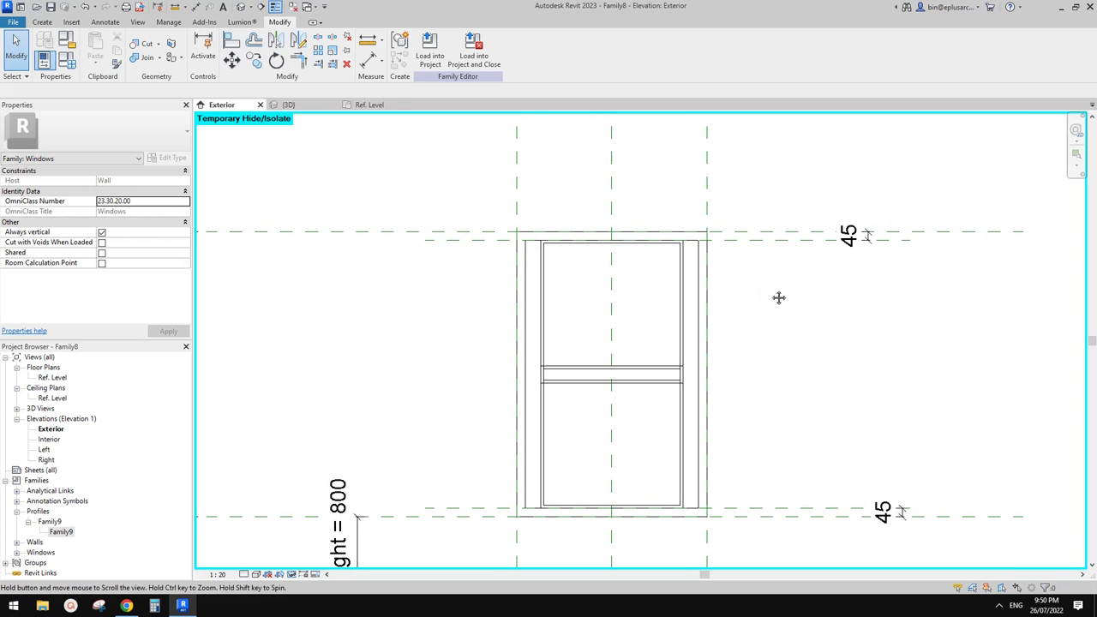
{"action": "middle_click_drag", "start_coordinate": [535, 348], "coordinate": [527, 347]}
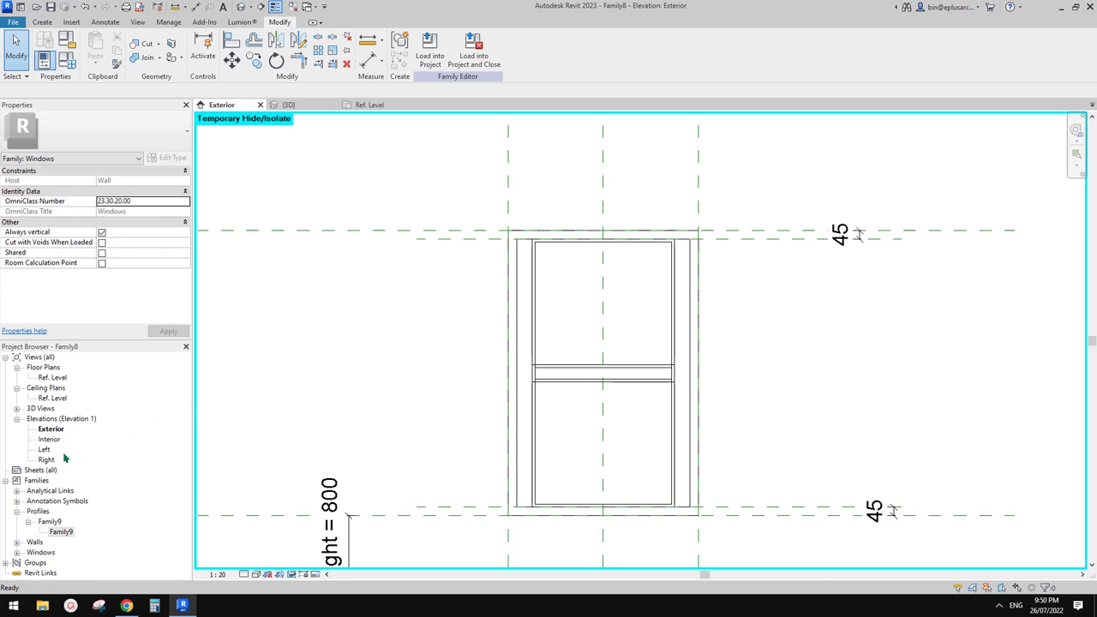
- Inspect the sash panels in the Left elevation, then return to the sashless window detail images
{"action": "double_click", "coordinate": [45, 449]}
{"action": "scroll", "coordinate": [788, 380], "scroll_direction": "up", "scroll_amount": 3}
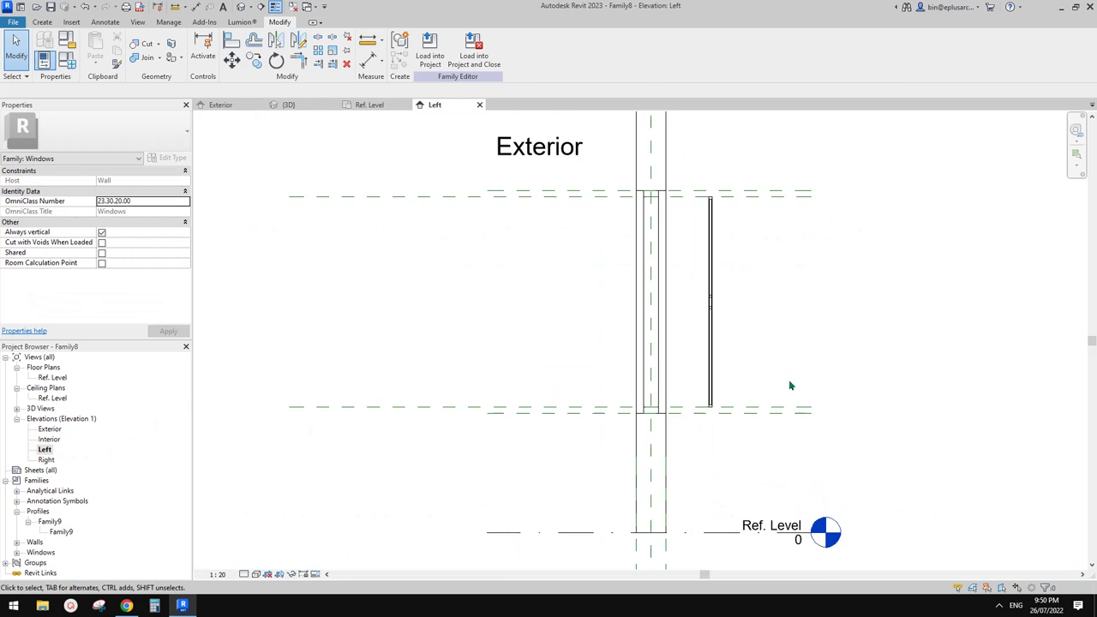
{"action": "scroll", "coordinate": [727, 361], "scroll_direction": "up", "scroll_amount": 1}
{"action": "scroll", "coordinate": [707, 385], "scroll_direction": "down", "scroll_amount": 1}
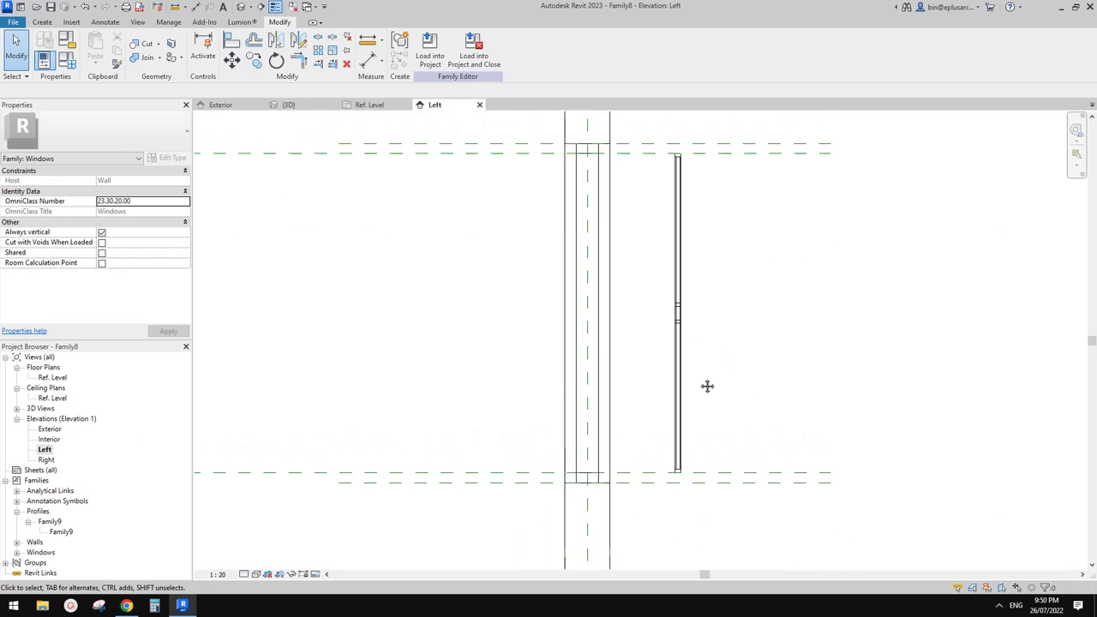
{"action": "left_click", "coordinate": [677, 354]}
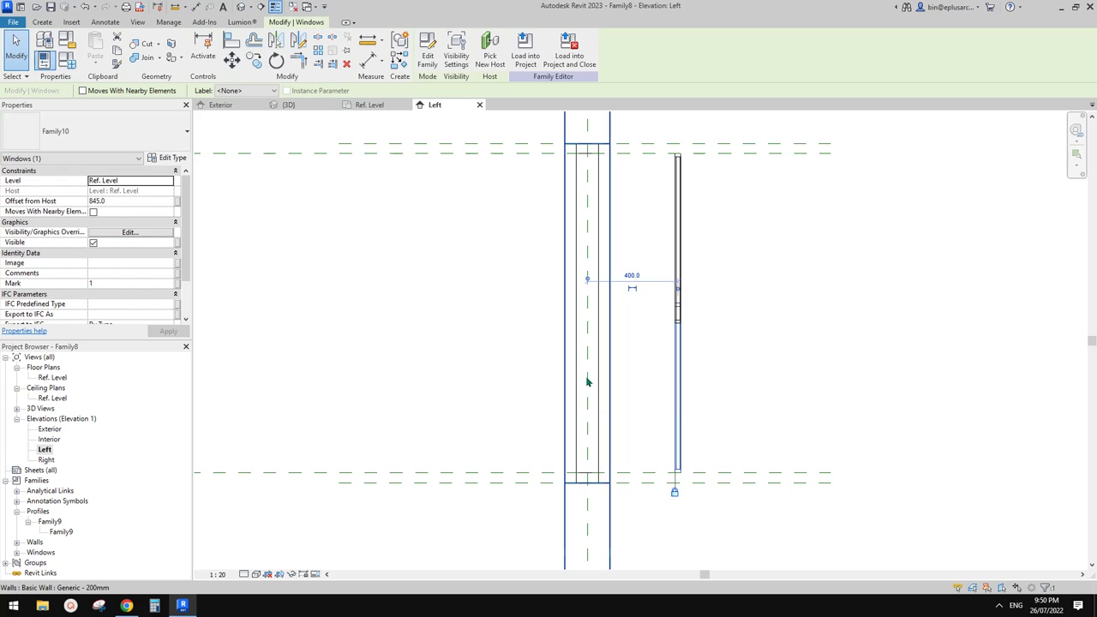
{"action": "scroll", "coordinate": [607, 372], "scroll_direction": "up", "scroll_amount": 1}
{"action": "key", "text": "Escape"}
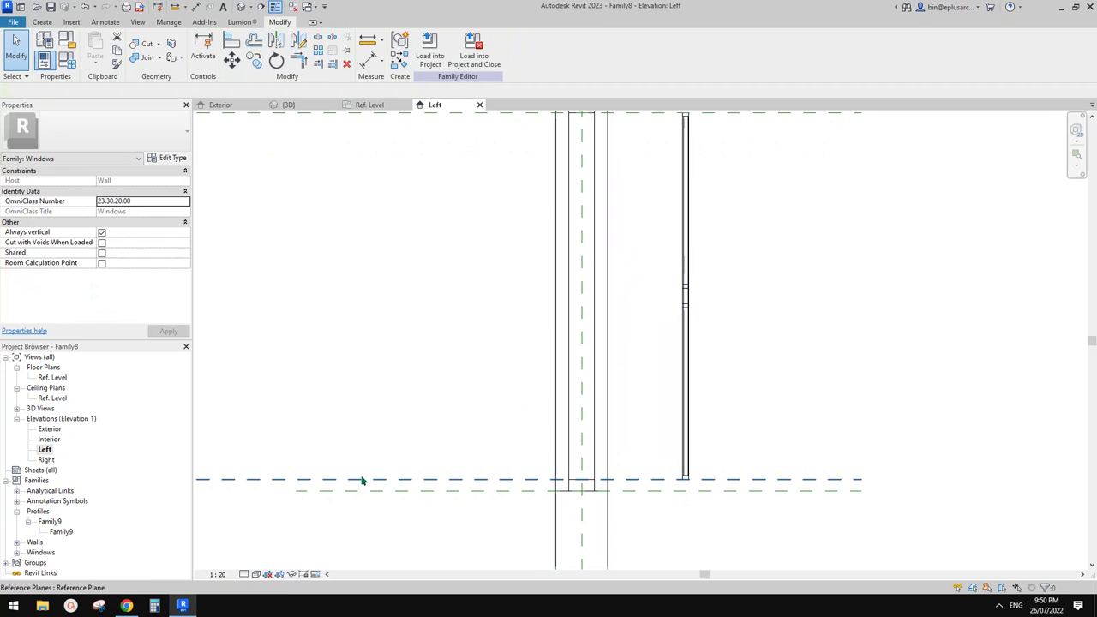
{"action": "left_click", "coordinate": [126, 606]}
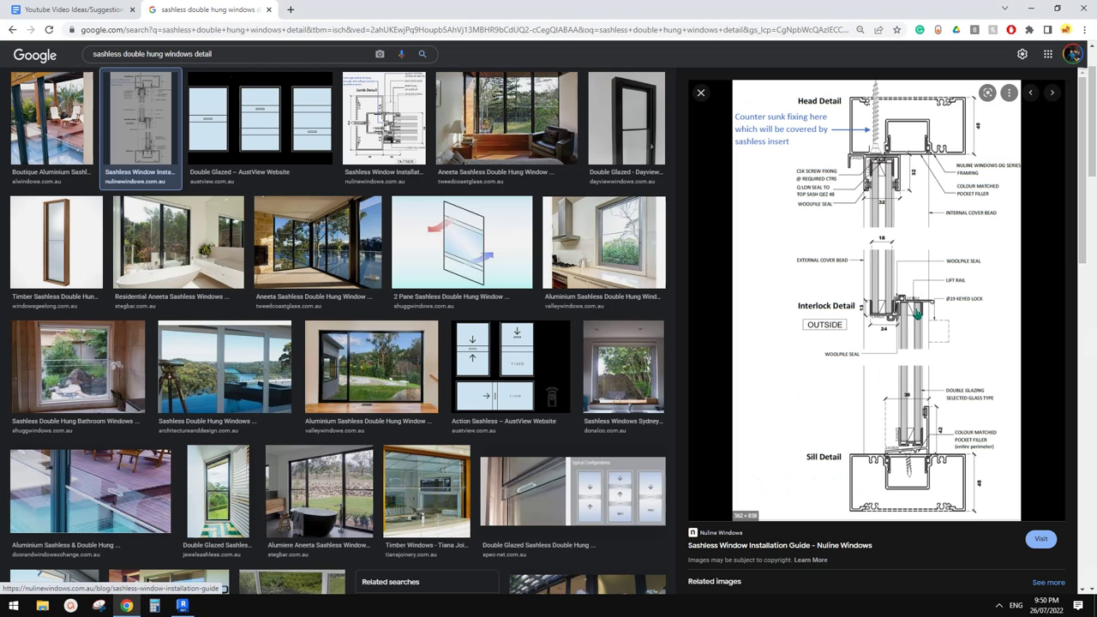
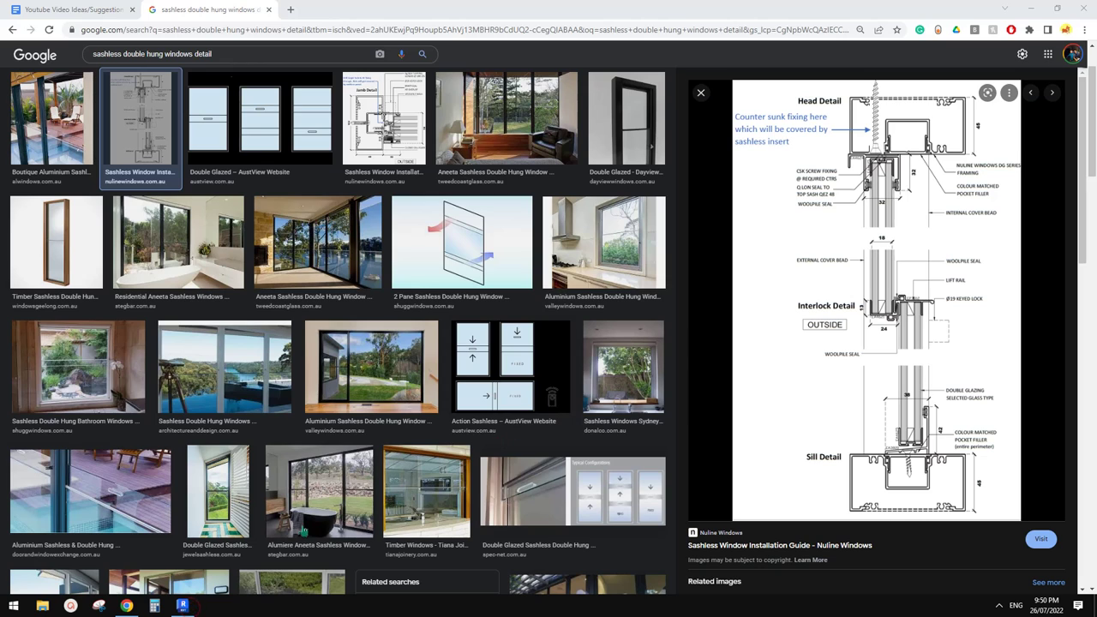
- Return to Revit and pan the window family's Left elevation to show the wall top
{"action": "left_click", "coordinate": [181, 606]}
{"action": "mouse_move", "coordinate": [631, 385]}
{"action": "middle_mouse_down"}
{"action": "mouse_move", "coordinate": [657, 403]}
{"action": "mouse_move", "coordinate": [671, 393]}
{"action": "middle_mouse_up"}
{"action": "scroll", "coordinate": [656, 404], "scroll_direction": "down", "scroll_amount": 2}
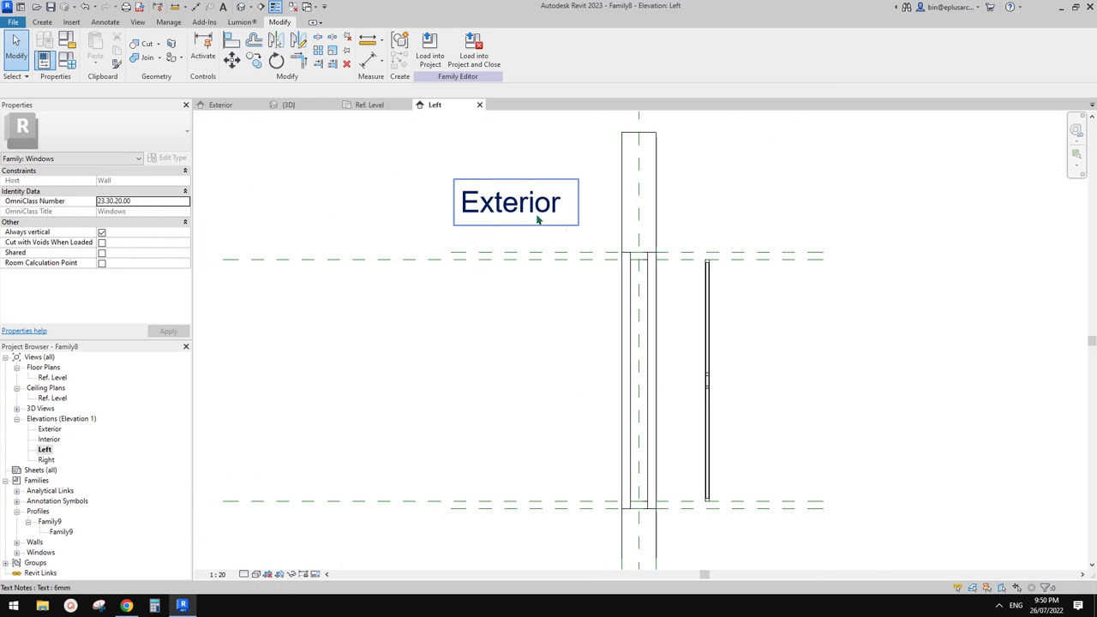
- Align the sash panel to the wall centreline in the Left elevation with AL
{"action": "scroll", "coordinate": [643, 283], "scroll_direction": "up", "scroll_amount": 2}
{"action": "scroll", "coordinate": [653, 252], "scroll_direction": "up", "scroll_amount": 1}
{"action": "scroll", "coordinate": [659, 260], "scroll_direction": "up", "scroll_amount": 1}
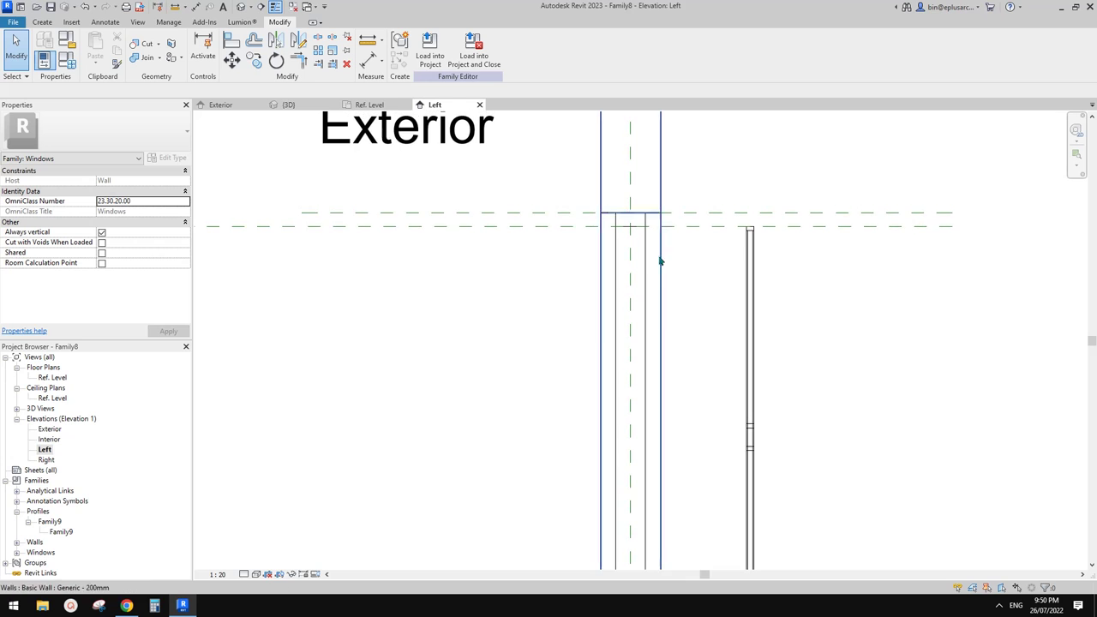
{"action": "scroll", "coordinate": [660, 260], "scroll_direction": "up", "scroll_amount": 2}
{"action": "key", "text": "a"}
{"action": "key", "text": "l"}
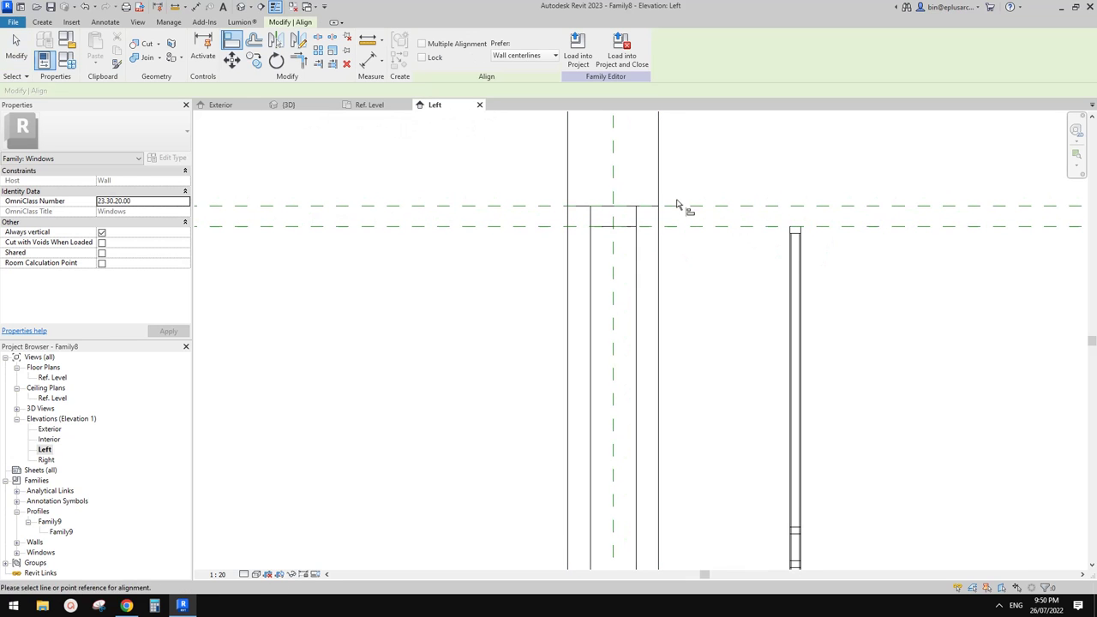
{"action": "middle_click_drag", "start_coordinate": [686, 191], "coordinate": [722, 311]}
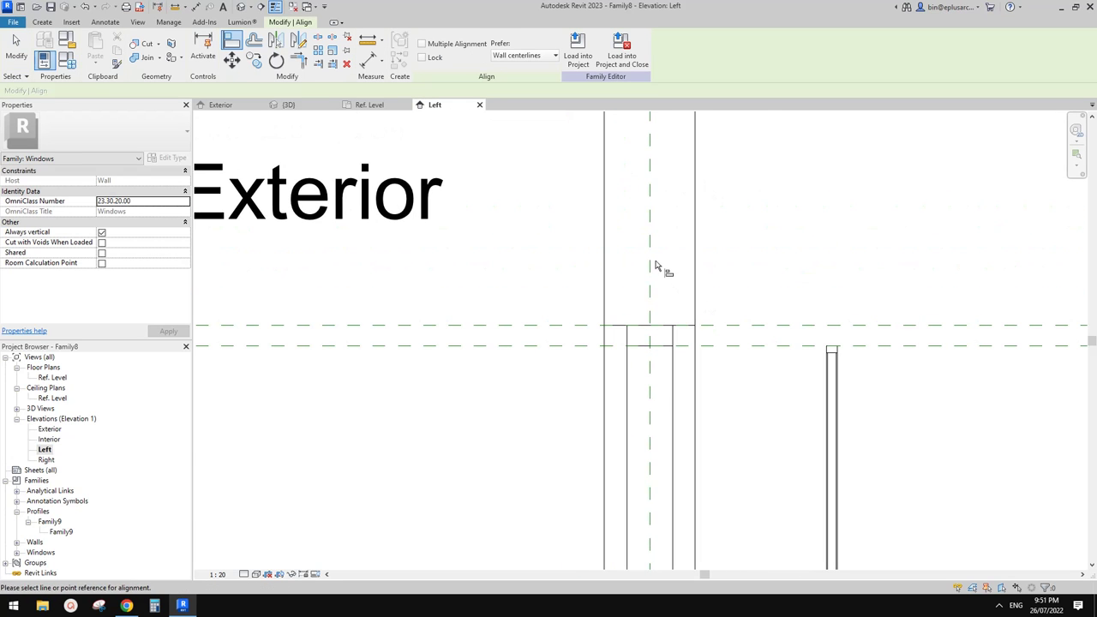
{"action": "left_click", "coordinate": [649, 262]}
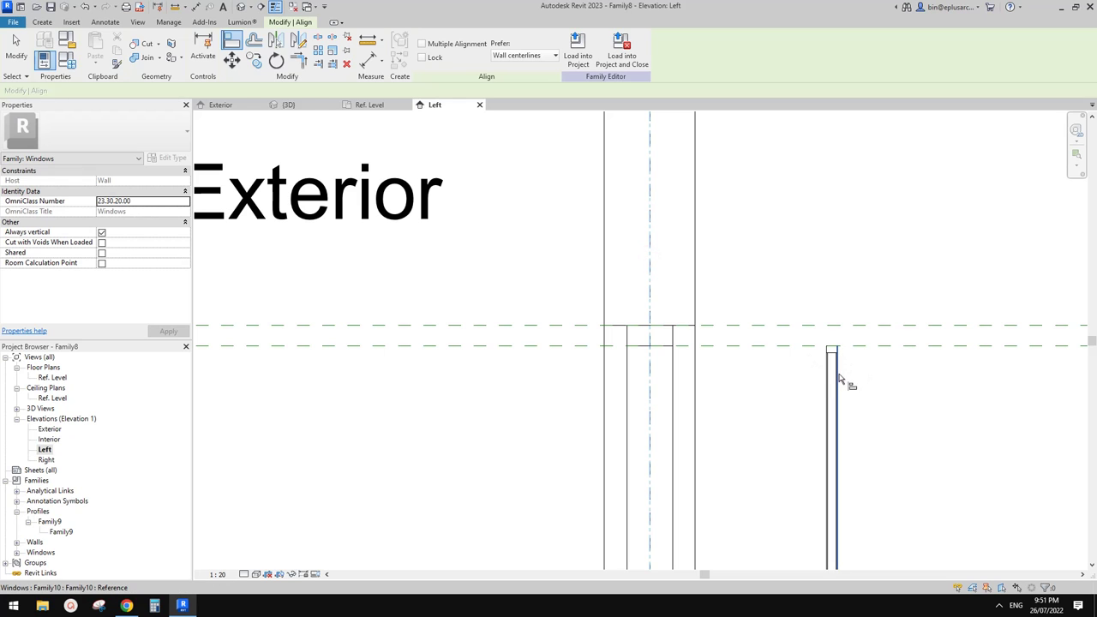
{"action": "left_click", "coordinate": [840, 377]}
{"action": "scroll", "coordinate": [742, 385], "scroll_direction": "down", "scroll_amount": 1}
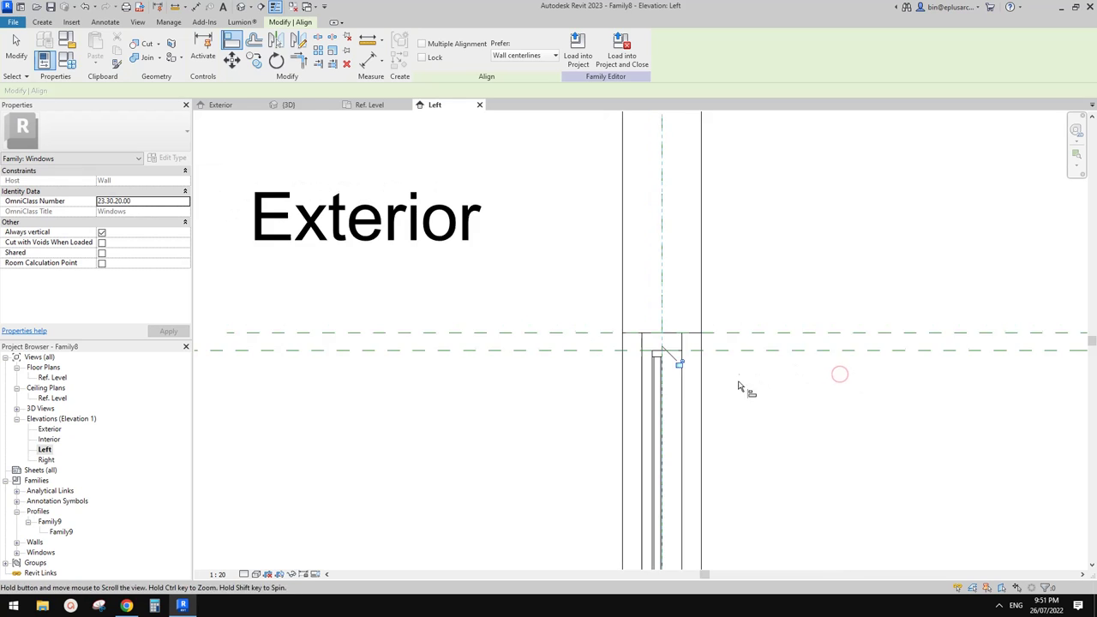
{"action": "scroll", "coordinate": [708, 318], "scroll_direction": "down", "scroll_amount": 1}
{"action": "middle_click_drag", "start_coordinate": [707, 317], "coordinate": [682, 326]}
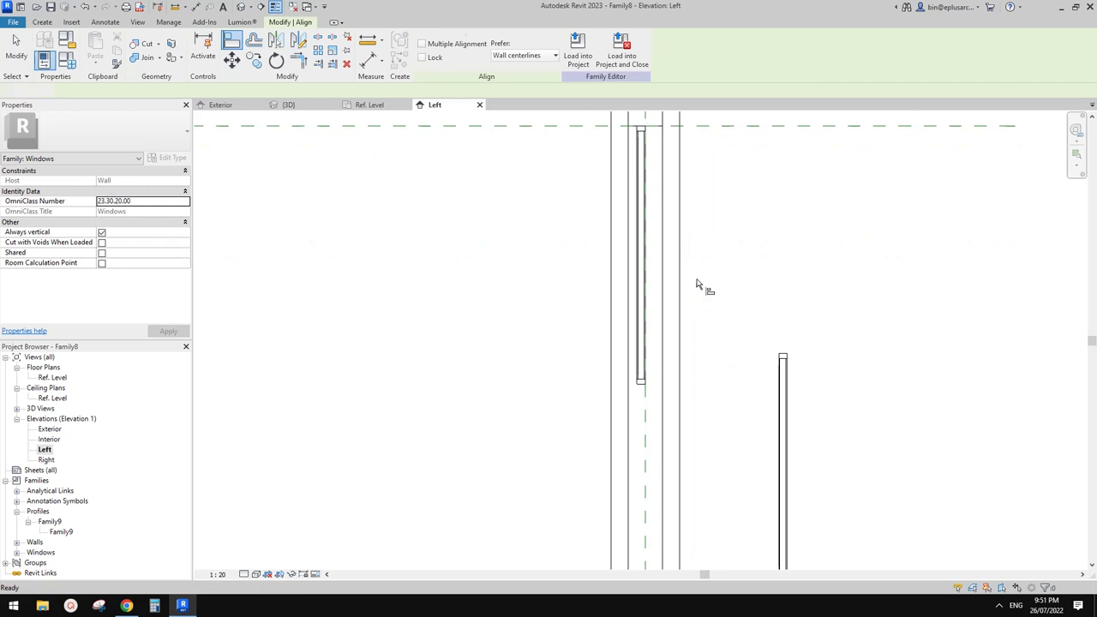
{"action": "key", "text": "Escape"}
- Align the other sash panel to the centre reference plane
{"action": "scroll", "coordinate": [682, 326], "scroll_direction": "up", "scroll_amount": 1}
{"action": "scroll", "coordinate": [668, 352], "scroll_direction": "down", "scroll_amount": 1}
{"action": "scroll", "coordinate": [677, 347], "scroll_direction": "down", "scroll_amount": 1}
{"action": "key", "text": "a"}
{"action": "key", "text": "l"}
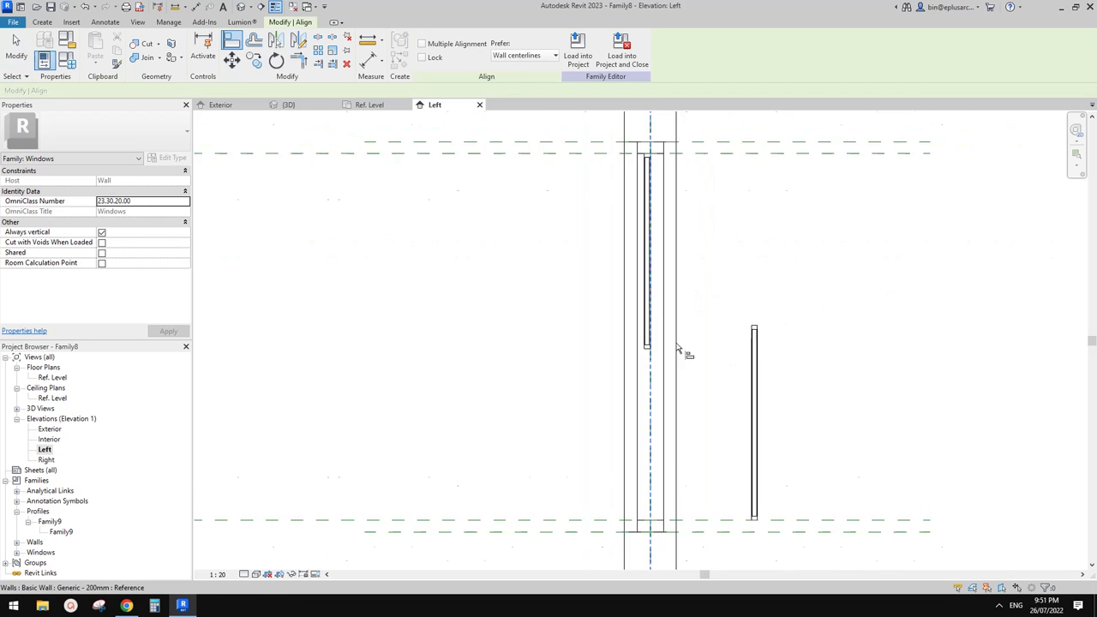
{"action": "left_click", "coordinate": [653, 153]}
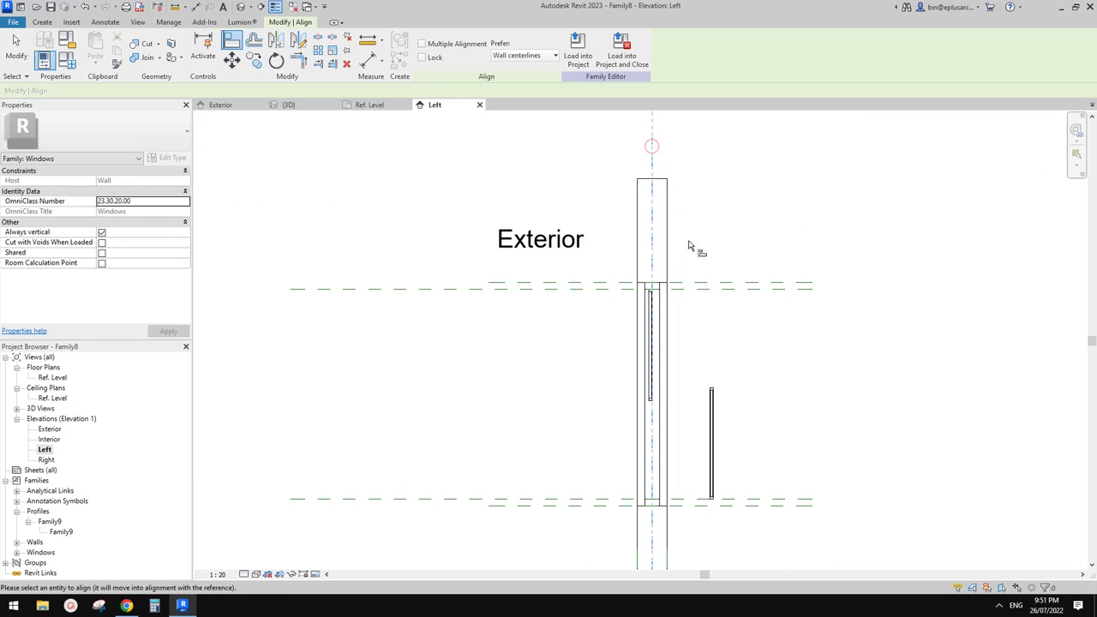
{"action": "scroll", "coordinate": [710, 369], "scroll_direction": "up", "scroll_amount": 1}
{"action": "scroll", "coordinate": [708, 335], "scroll_direction": "up", "scroll_amount": 1}
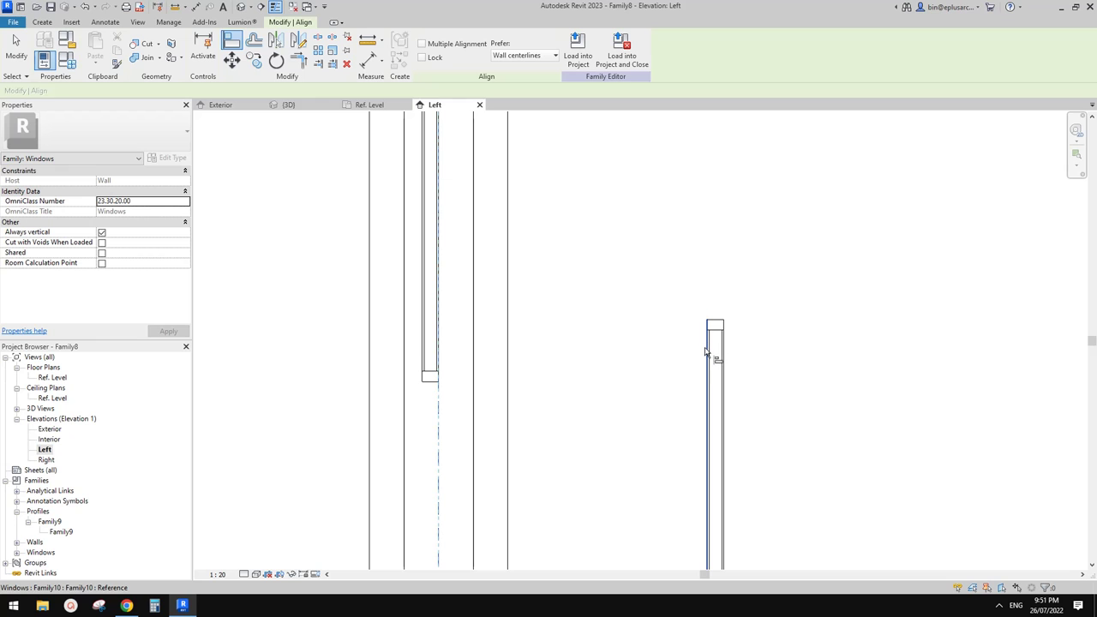
{"action": "left_click", "coordinate": [708, 351]}
{"action": "scroll", "coordinate": [660, 345], "scroll_direction": "down", "scroll_amount": 1}
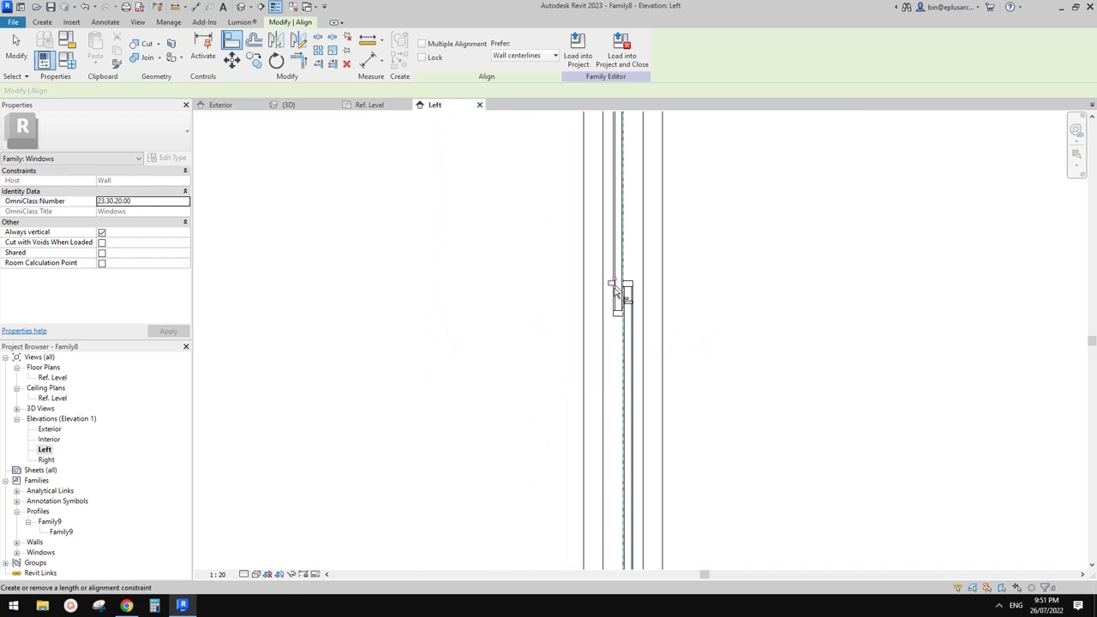
{"action": "scroll", "coordinate": [649, 327], "scroll_direction": "down", "scroll_amount": 1}
{"action": "key", "text": "Escape"}
{"action": "middle_click_drag", "start_coordinate": [711, 335], "coordinate": [731, 337]}
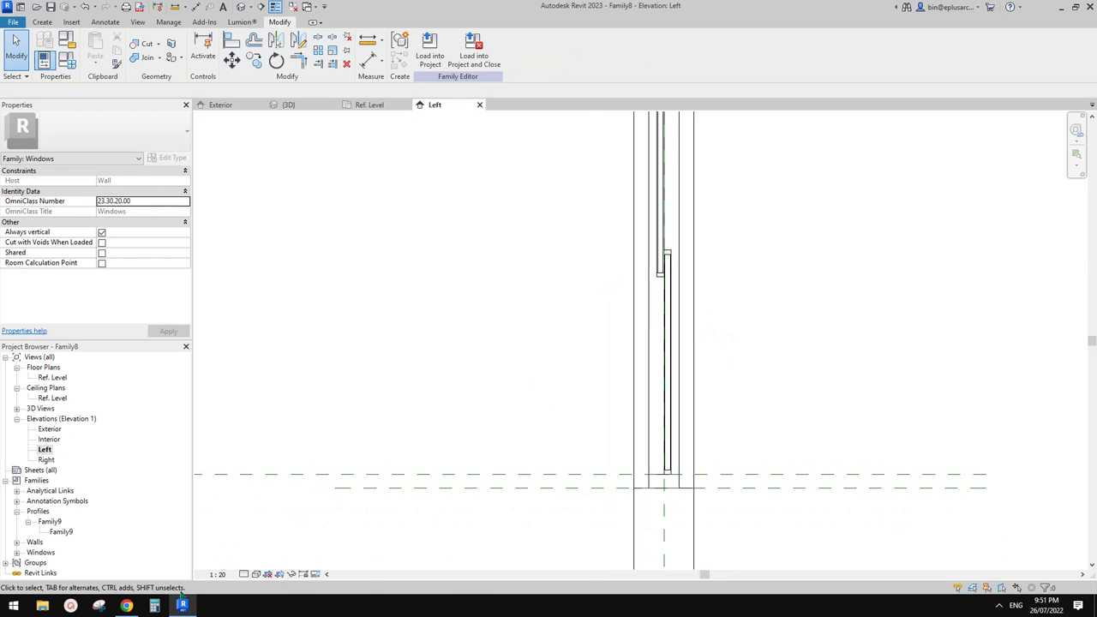
{"action": "left_click", "coordinate": [126, 606]}
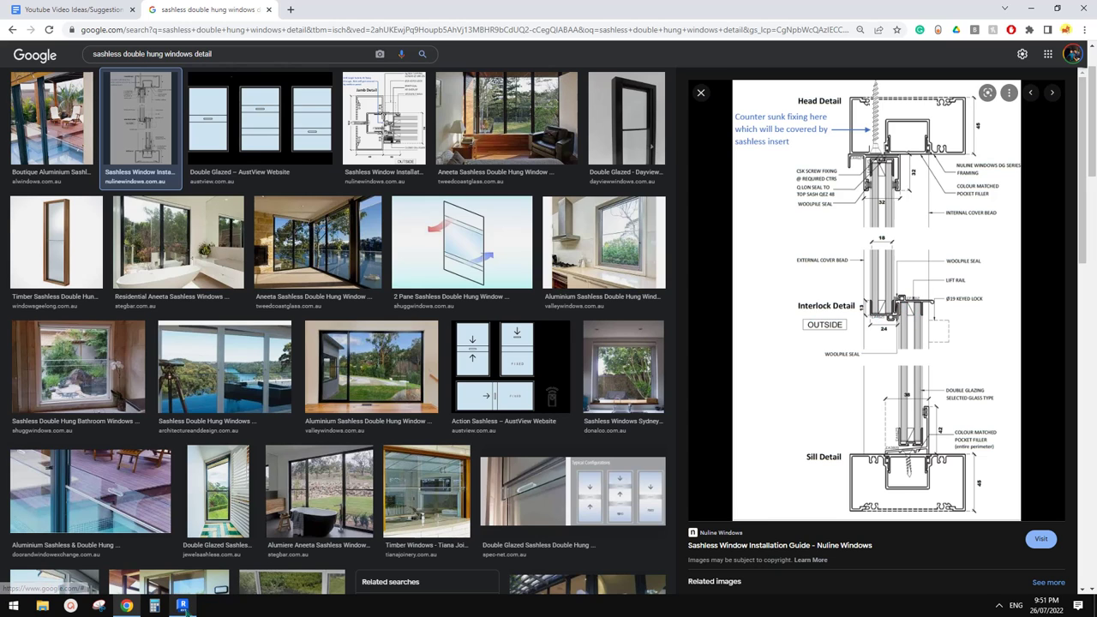
- Switch from the Chrome detail image back to the Revit family's Left elevation
{"action": "left_click", "coordinate": [181, 605]}
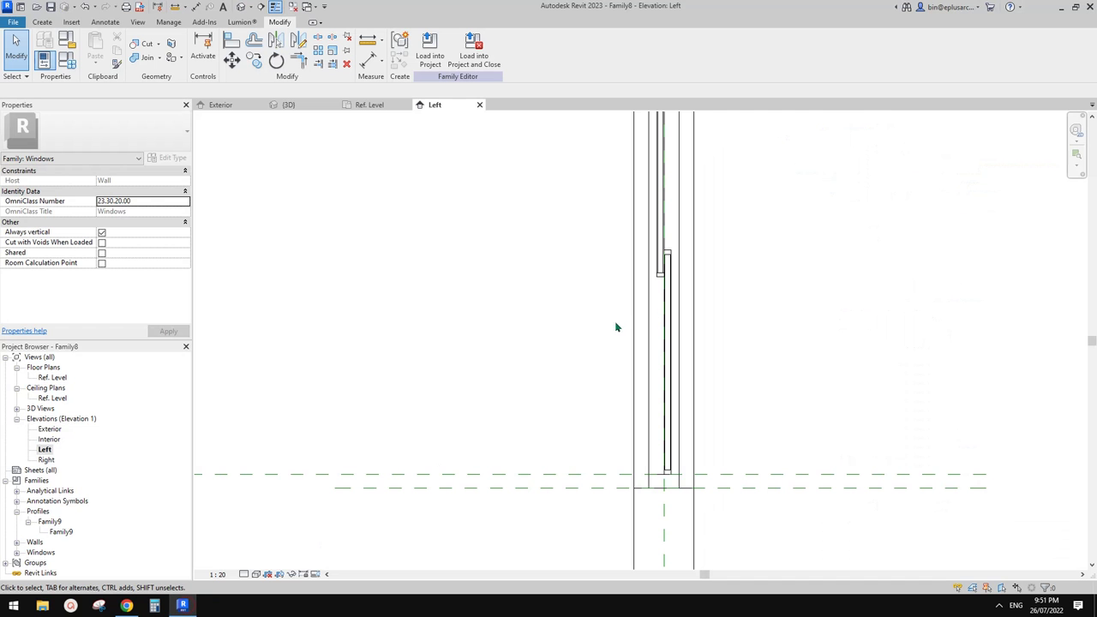
- Select and deselect the upper sash panel while framing the full window height
{"action": "scroll", "coordinate": [666, 296], "scroll_direction": "up", "scroll_amount": 4}
{"action": "left_click", "coordinate": [634, 284]}
{"action": "middle_click_drag", "start_coordinate": [635, 284], "coordinate": [615, 329]}
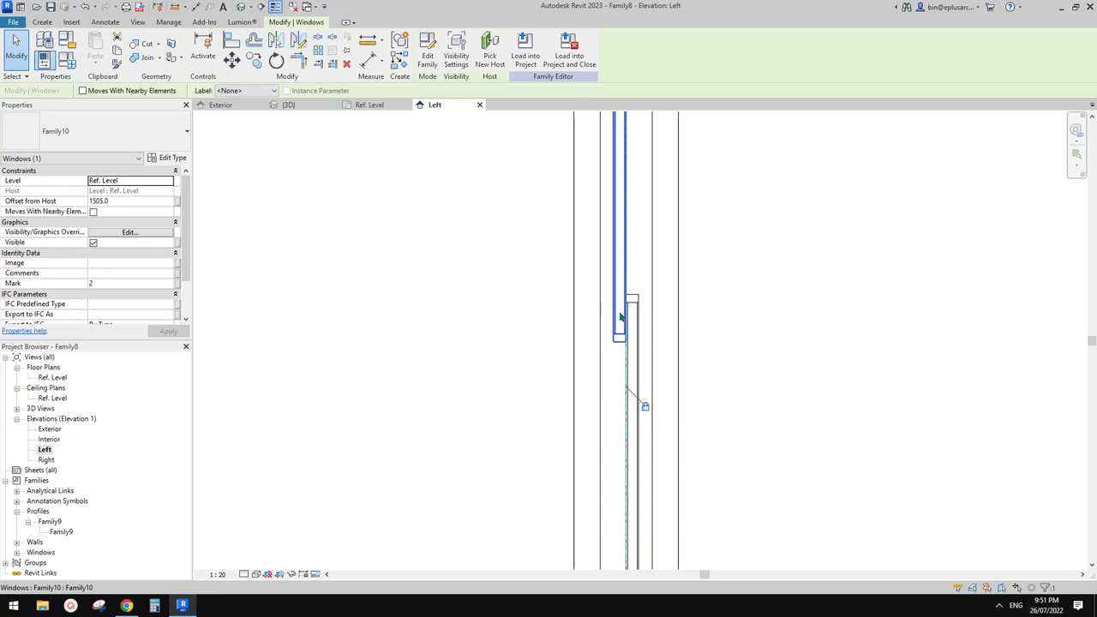
{"action": "scroll", "coordinate": [624, 318], "scroll_direction": "down", "scroll_amount": 3}
{"action": "left_click", "coordinate": [711, 289]}
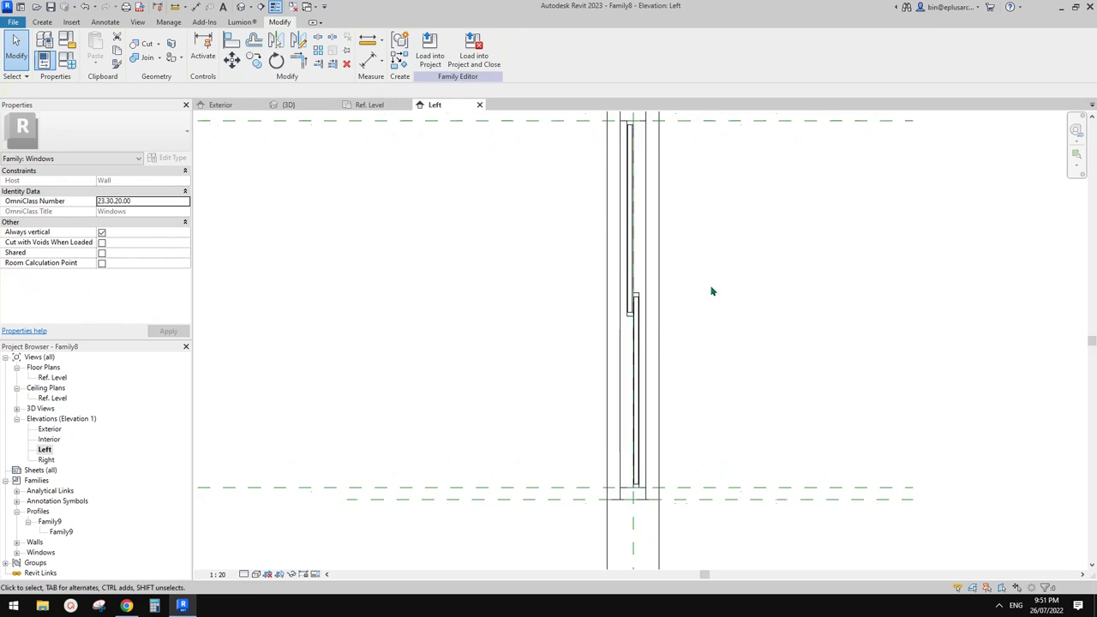
{"action": "mouse_move", "coordinate": [710, 289]}
{"action": "middle_mouse_down"}
{"action": "mouse_move", "coordinate": [732, 305]}
{"action": "mouse_move", "coordinate": [688, 297]}
{"action": "middle_mouse_up"}
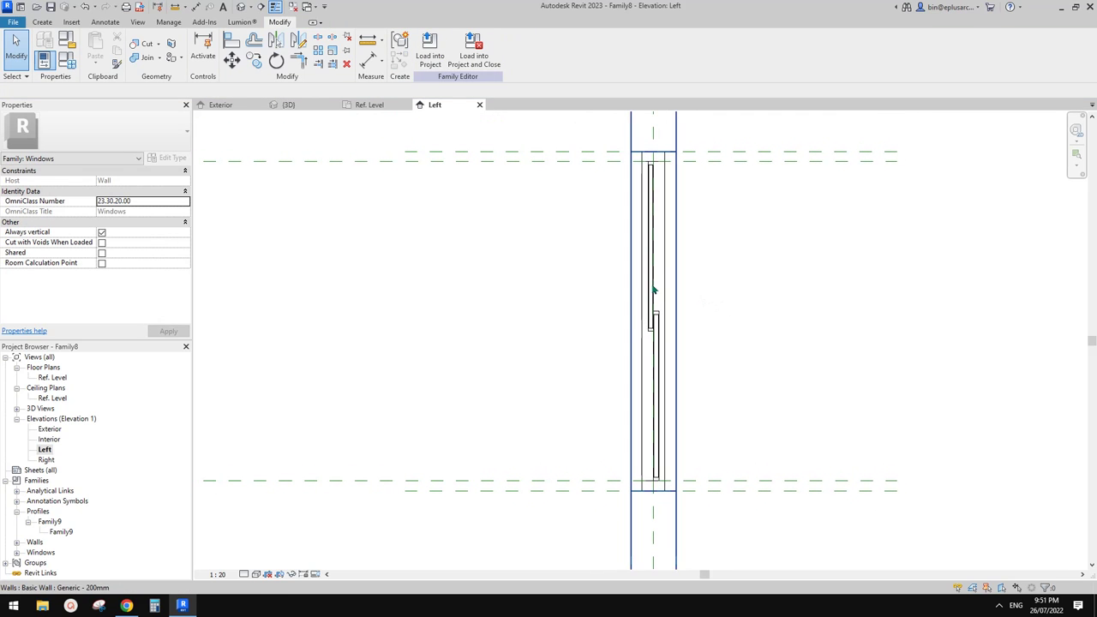
{"action": "scroll", "coordinate": [607, 276], "scroll_direction": "up", "scroll_amount": 2}
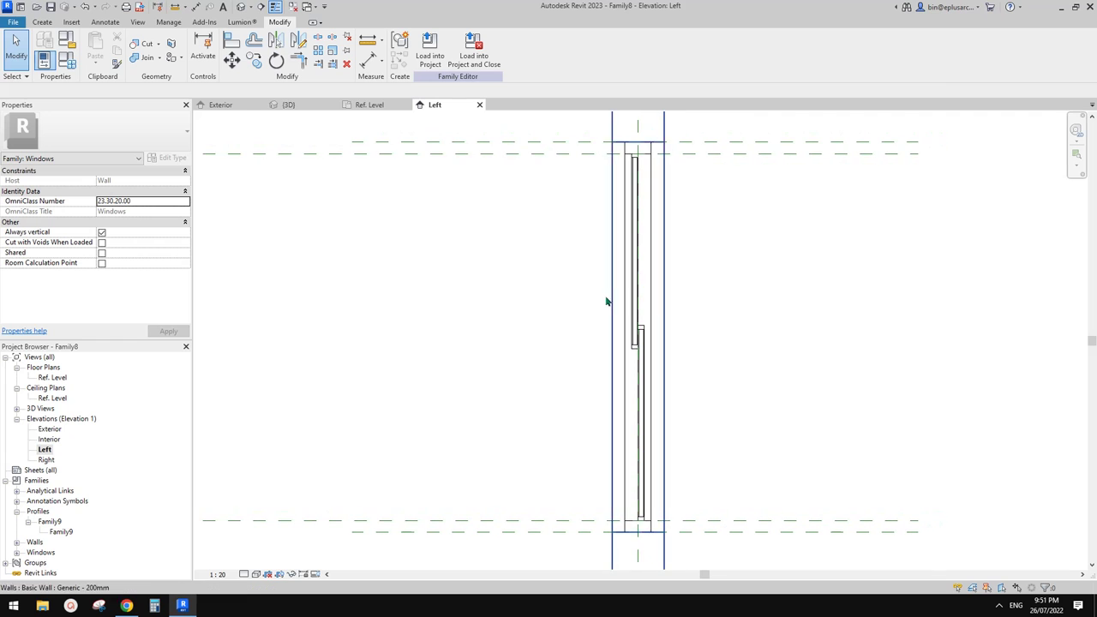
- Open Family Types to review Height 1500, Width 1000 and Default Sill Height 800
{"action": "left_click", "coordinate": [68, 60]}
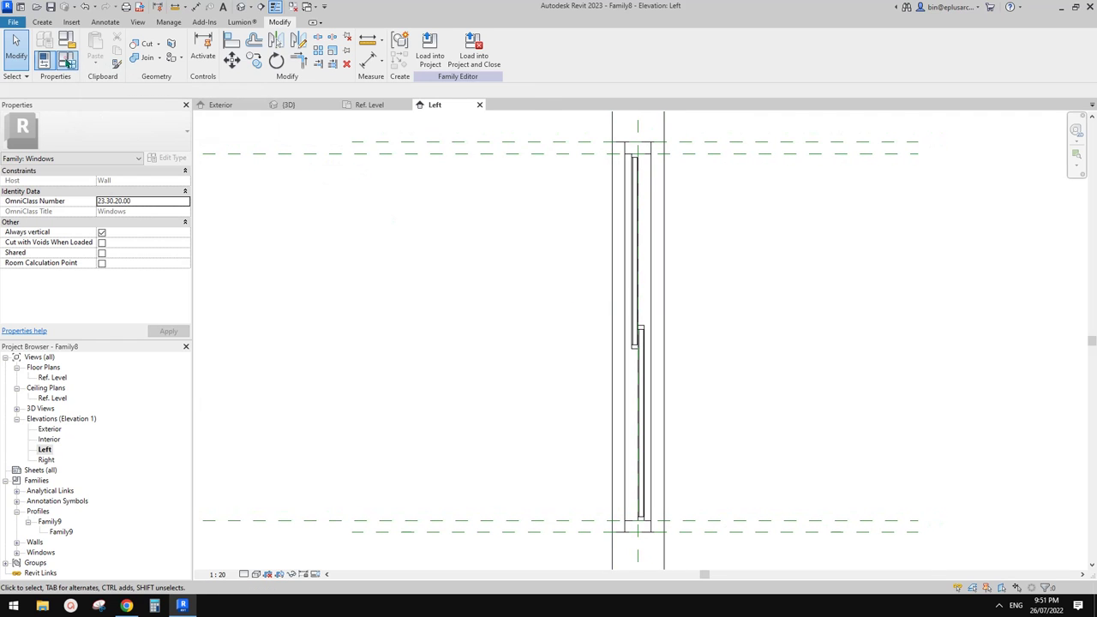
{"action": "left_click_drag", "start_coordinate": [433, 93], "coordinate": [452, 126]}
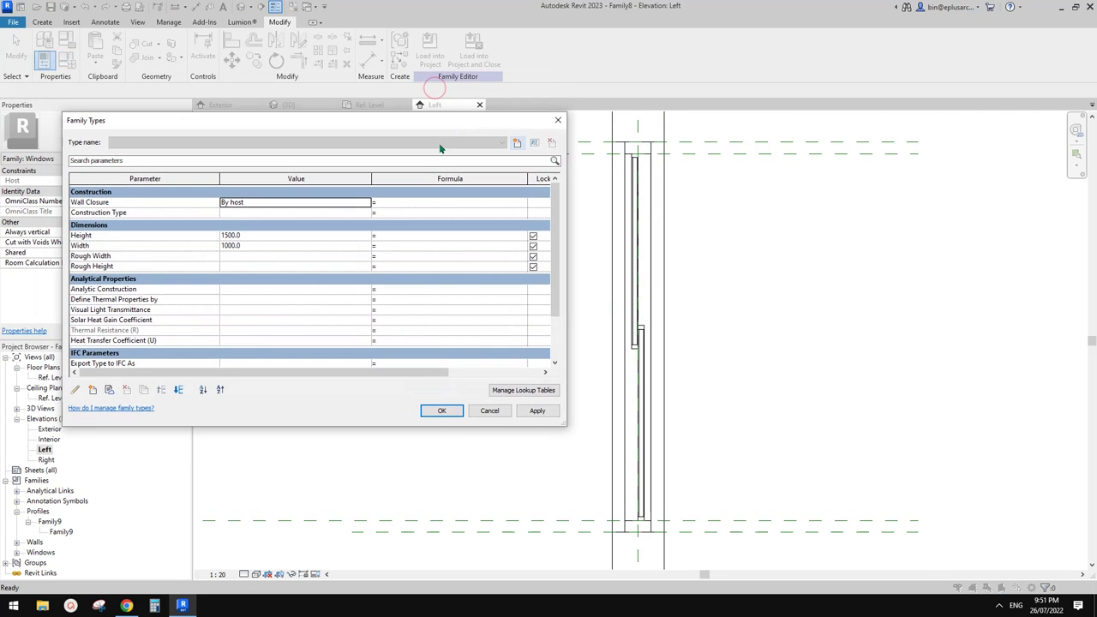
{"action": "scroll", "coordinate": [177, 284], "scroll_direction": "down", "scroll_amount": 3}
{"action": "scroll", "coordinate": [174, 284], "scroll_direction": "up", "scroll_amount": 1}
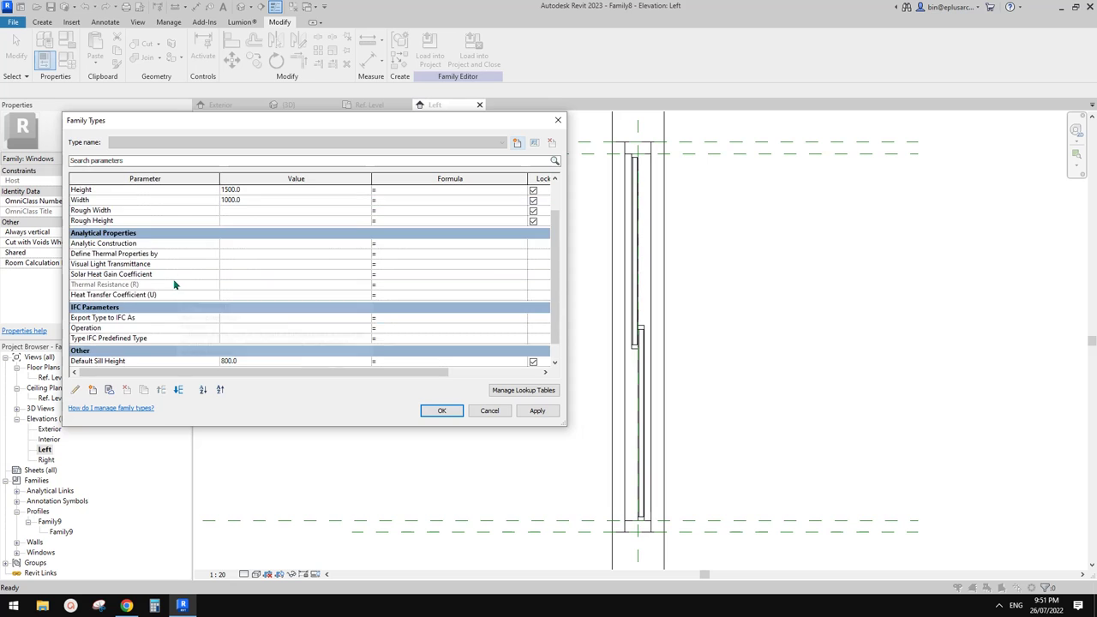
{"action": "scroll", "coordinate": [174, 284], "scroll_direction": "down", "scroll_amount": 1}
{"action": "scroll", "coordinate": [174, 286], "scroll_direction": "up", "scroll_amount": 3}
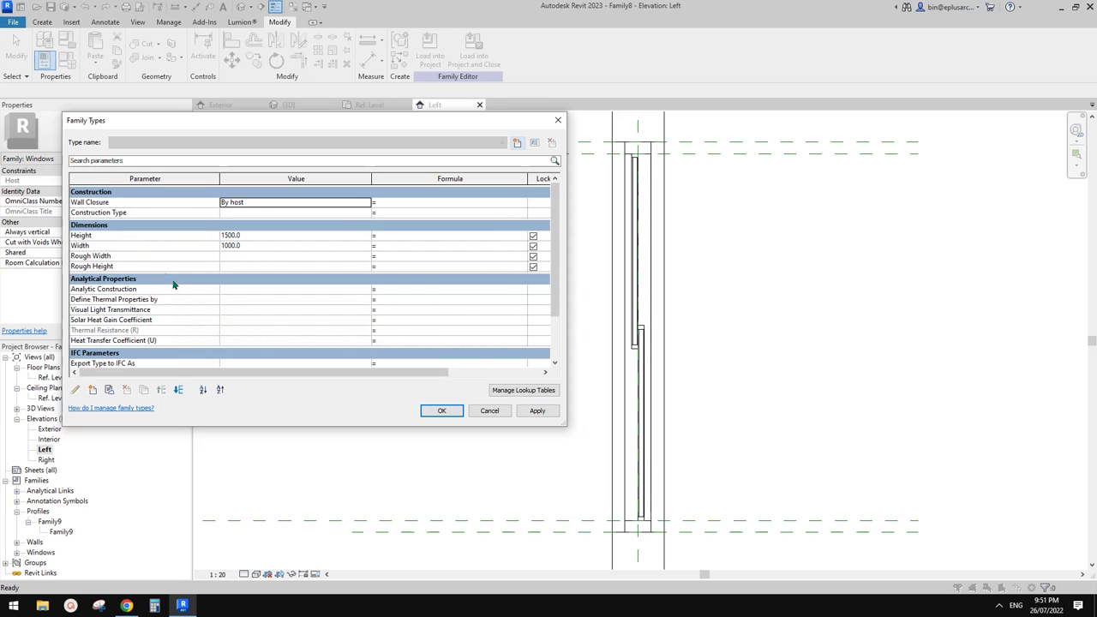
- Close Family Types and open Type Properties of the nested sash family Family10
{"action": "key", "text": "Escape"}
{"action": "left_click", "coordinate": [639, 297]}
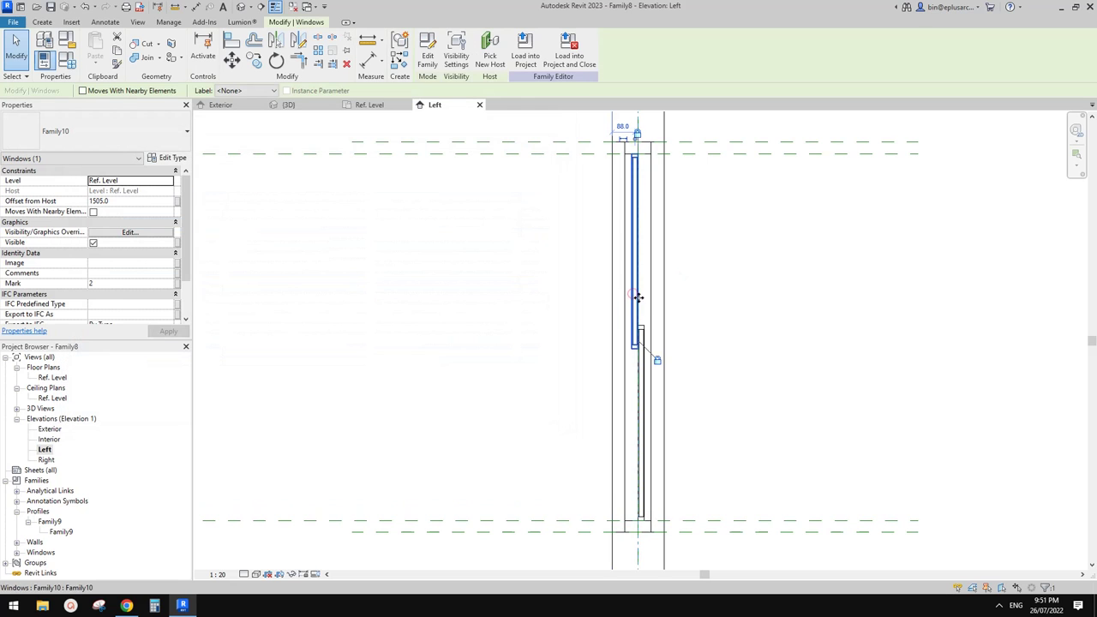
{"action": "left_click", "coordinate": [171, 158]}
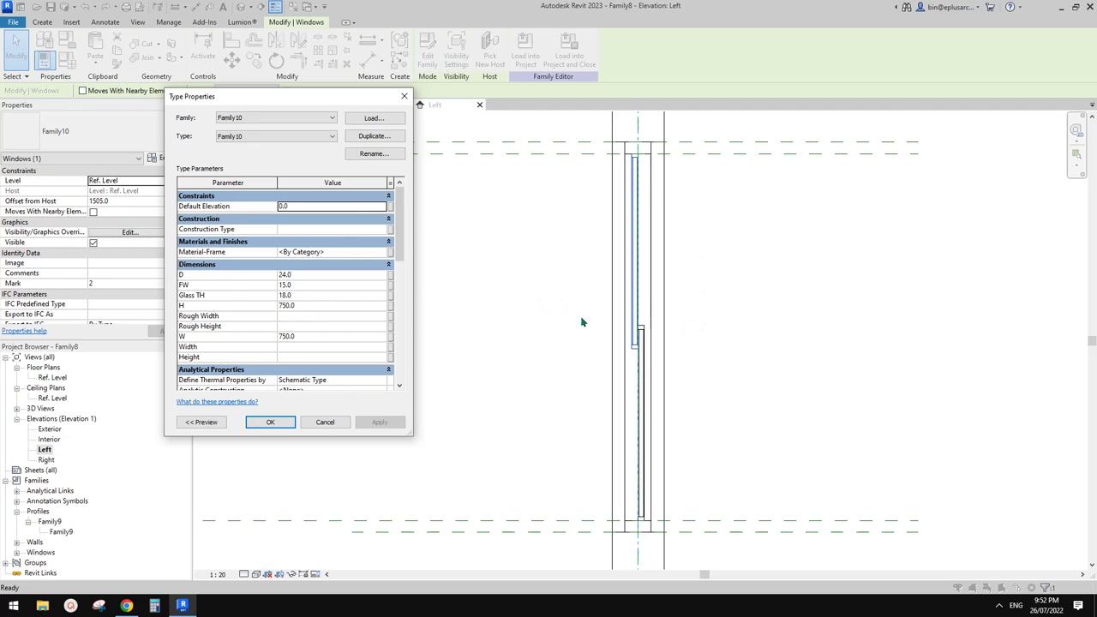
- Associate the sash's D and FW with new family parameters Panel D and FW
{"action": "left_click", "coordinate": [390, 275]}
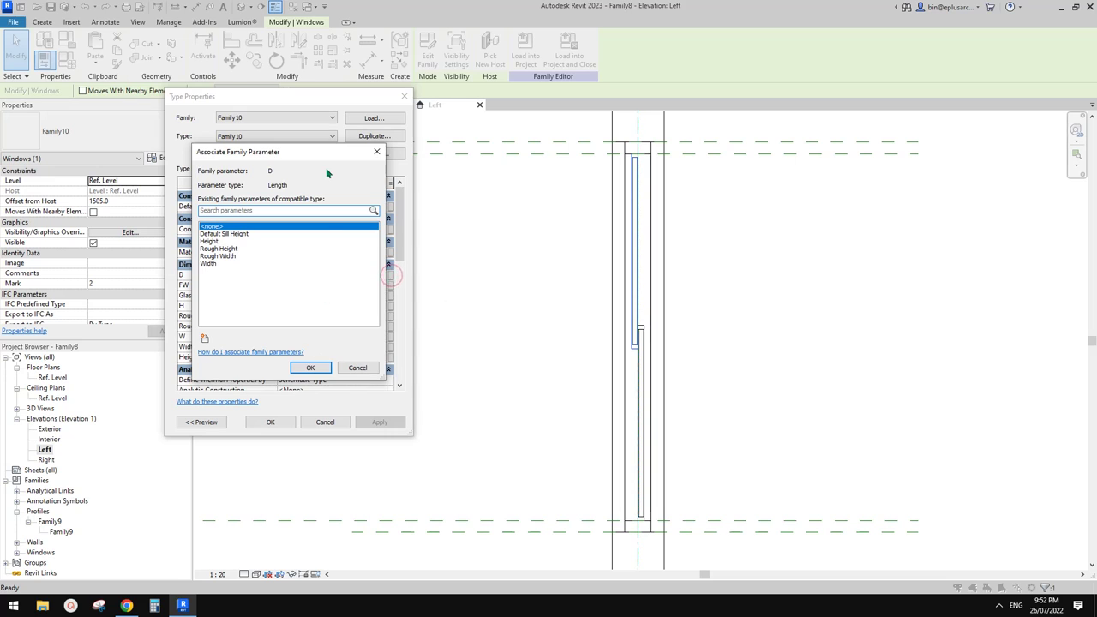
{"action": "left_click_drag", "start_coordinate": [317, 155], "coordinate": [573, 168]}
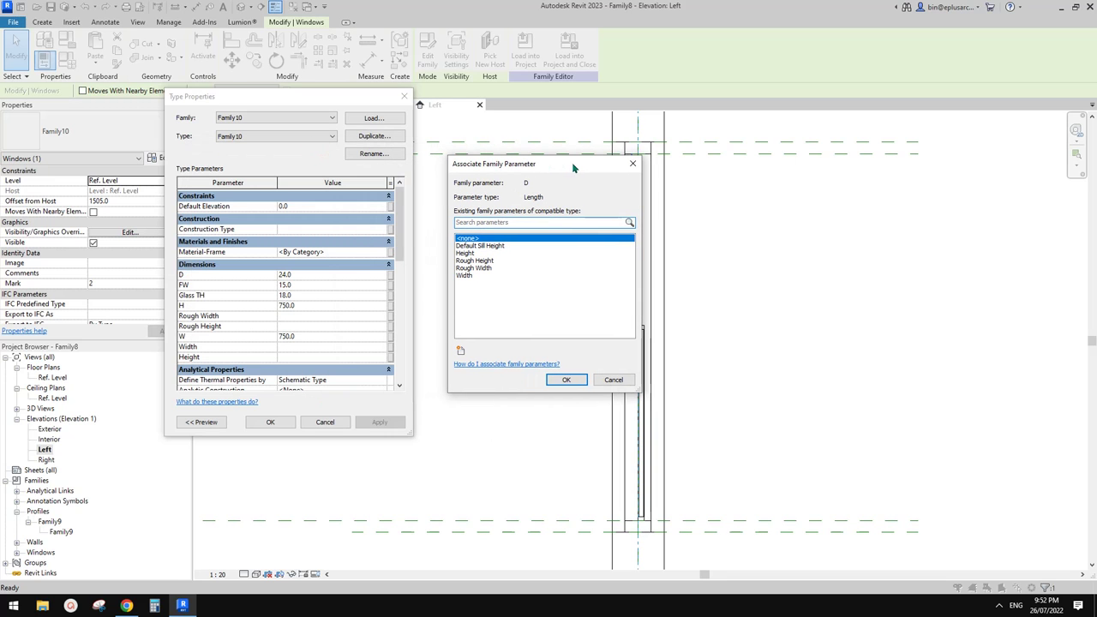
{"action": "left_click", "coordinate": [460, 350]}
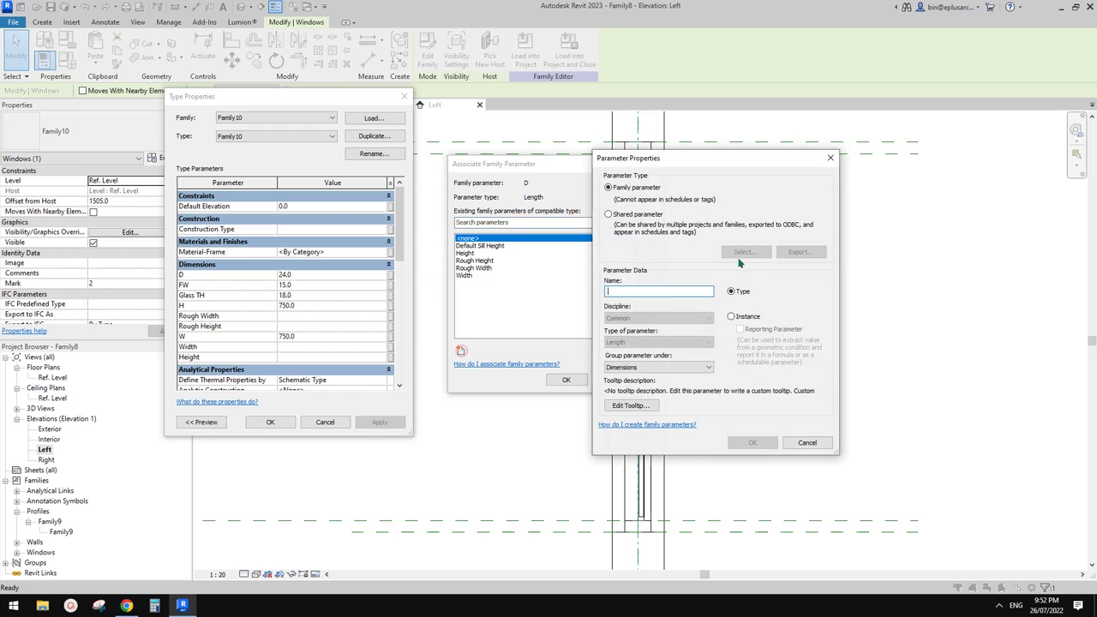
{"action": "type", "text": "Panel D"}
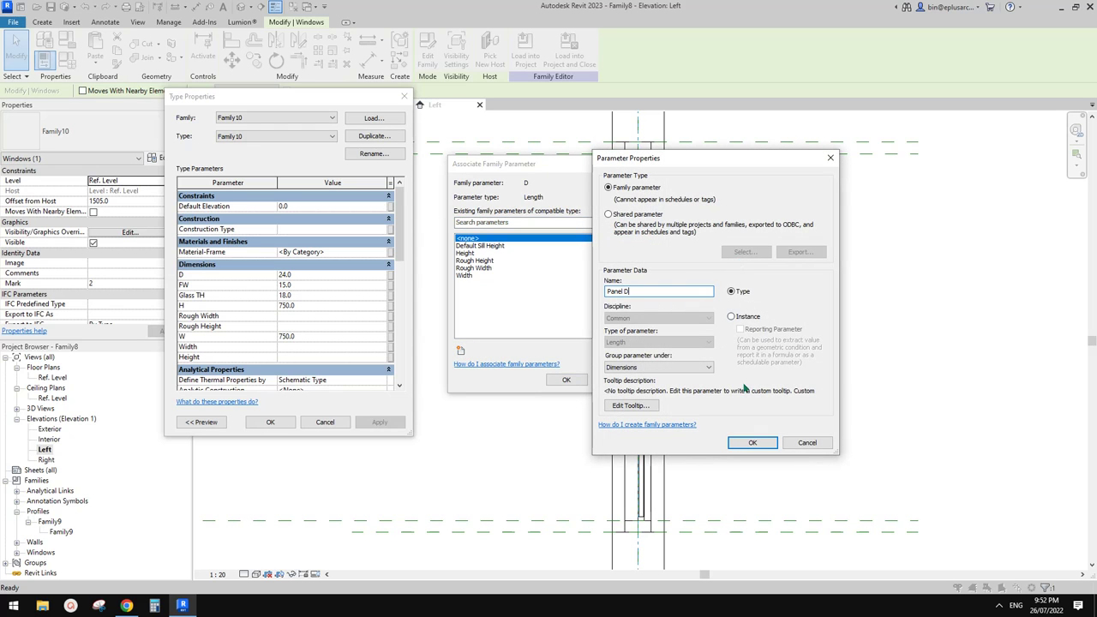
{"action": "left_click", "coordinate": [752, 442]}
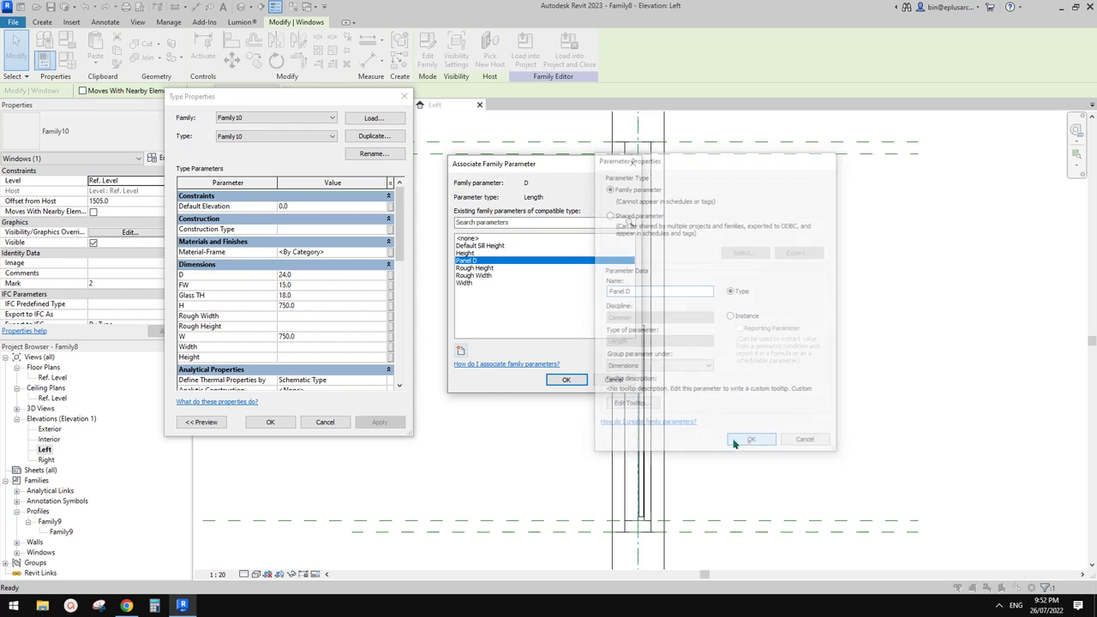
{"action": "left_click", "coordinate": [565, 380]}
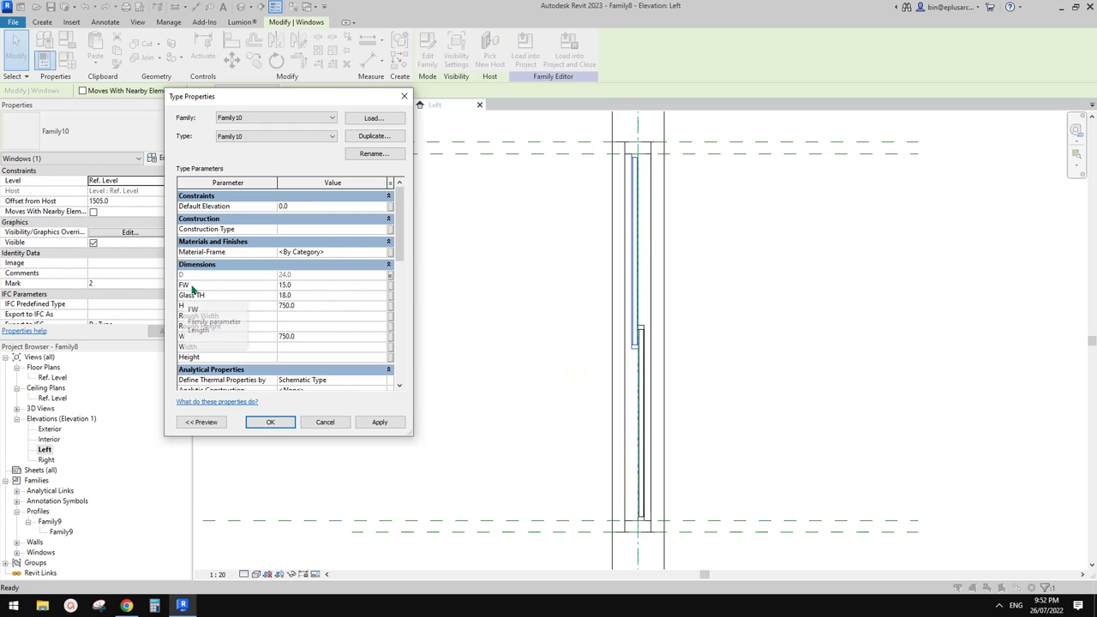
{"action": "left_click", "coordinate": [391, 285]}
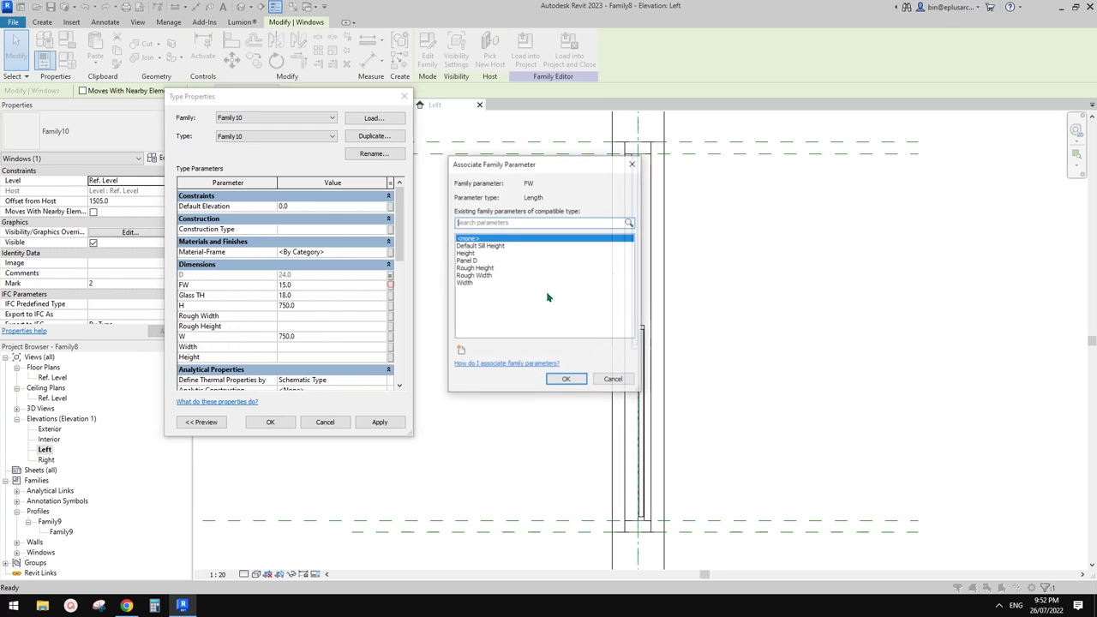
{"action": "left_click", "coordinate": [461, 350]}
{"action": "type", "text": "FW"}
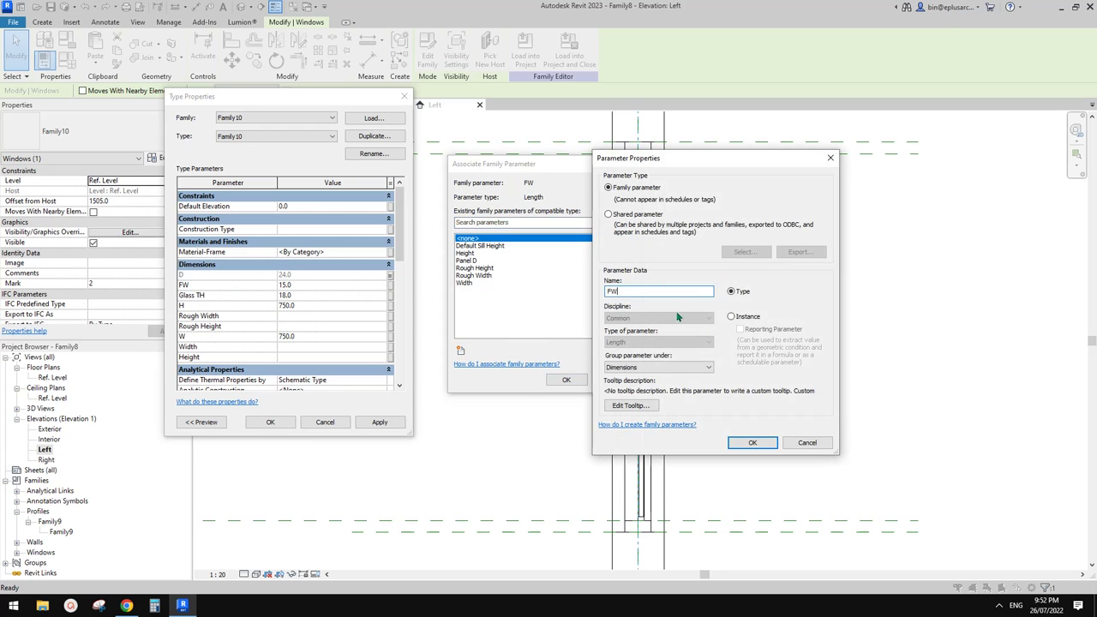
{"action": "left_click", "coordinate": [741, 442]}
{"action": "left_click", "coordinate": [565, 380]}
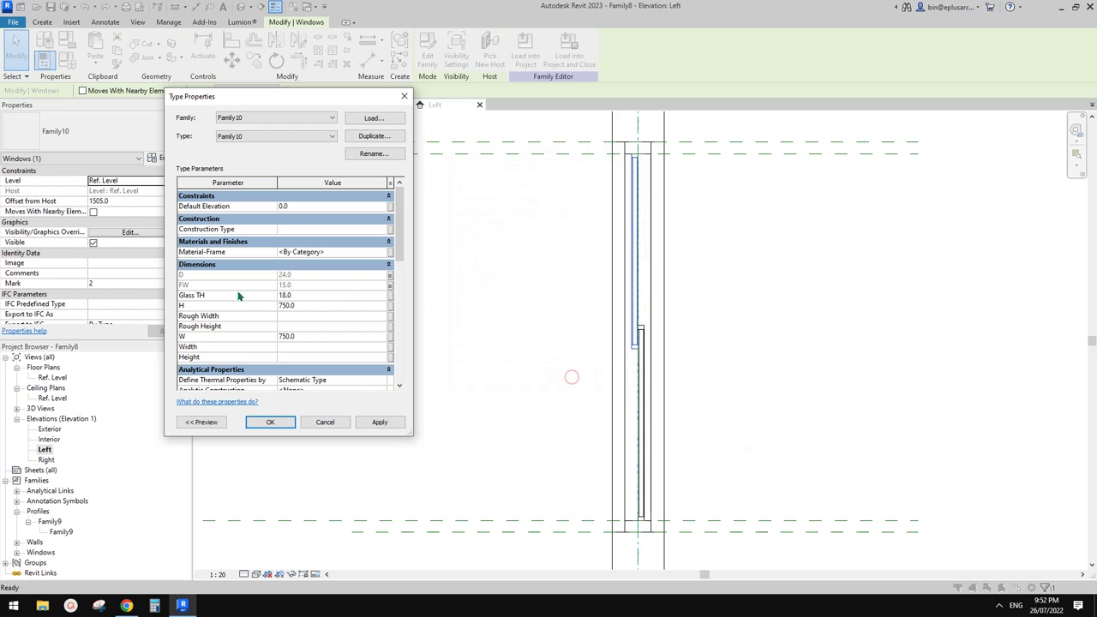
- Associate Glass TH and H with new family parameters GTH and Panel H
{"action": "left_click", "coordinate": [390, 297]}
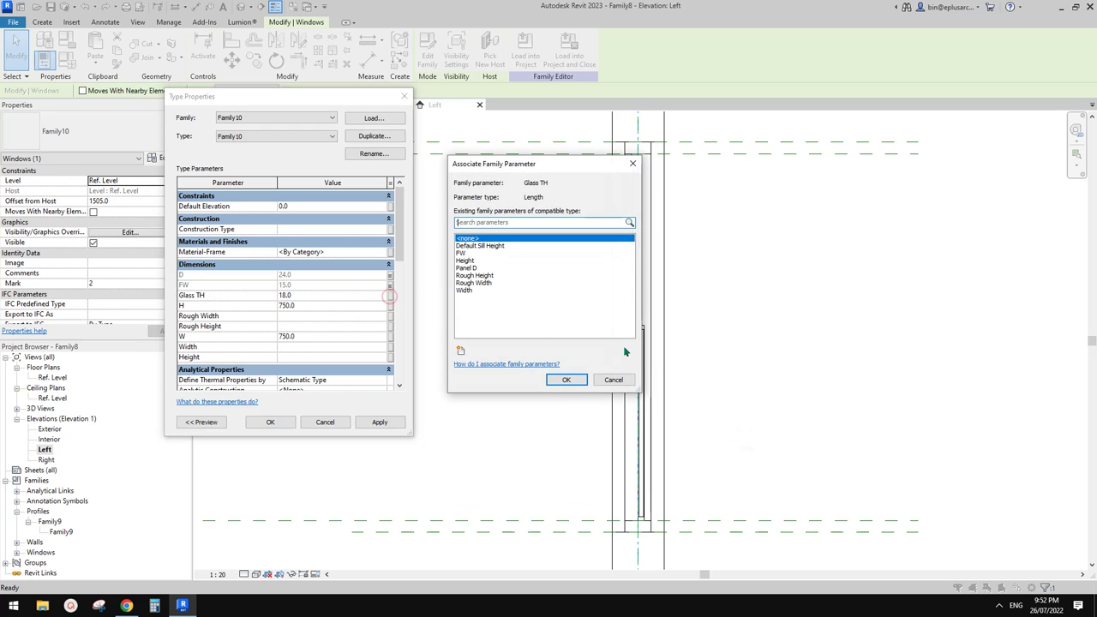
{"action": "left_click", "coordinate": [461, 350]}
{"action": "type", "text": "G"}
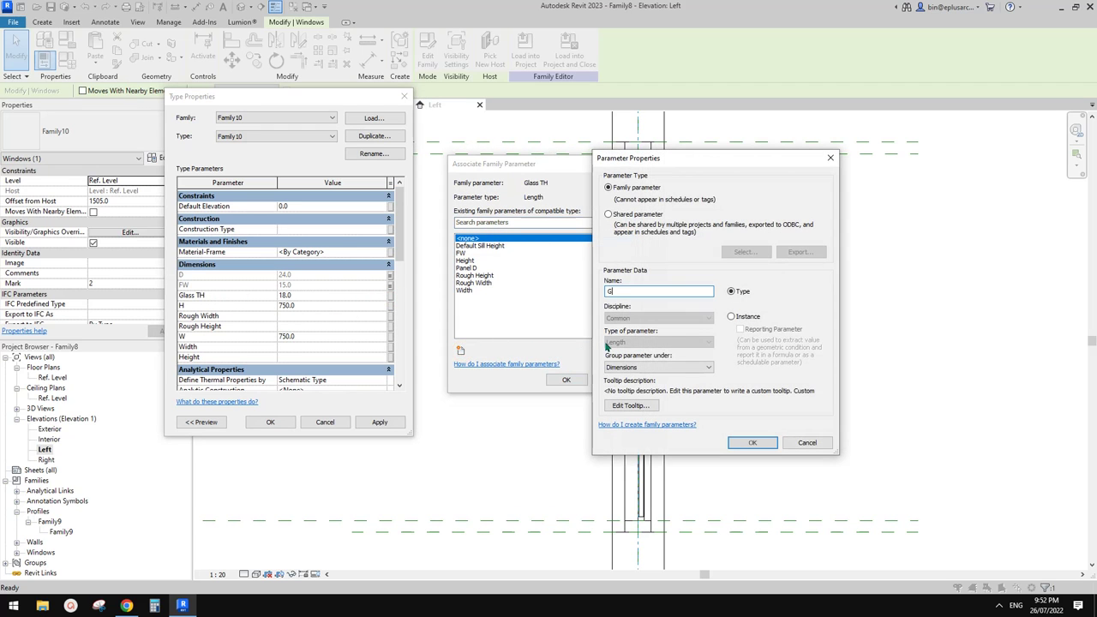
{"action": "type", "text": "TH"}
{"action": "left_click", "coordinate": [753, 442]}
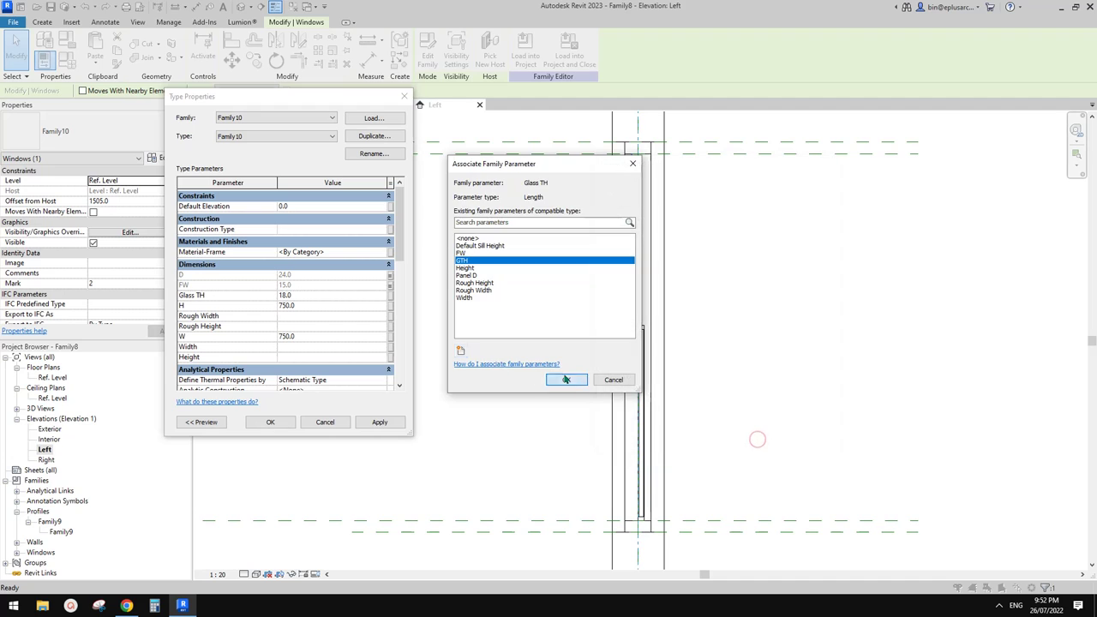
{"action": "left_click", "coordinate": [564, 377]}
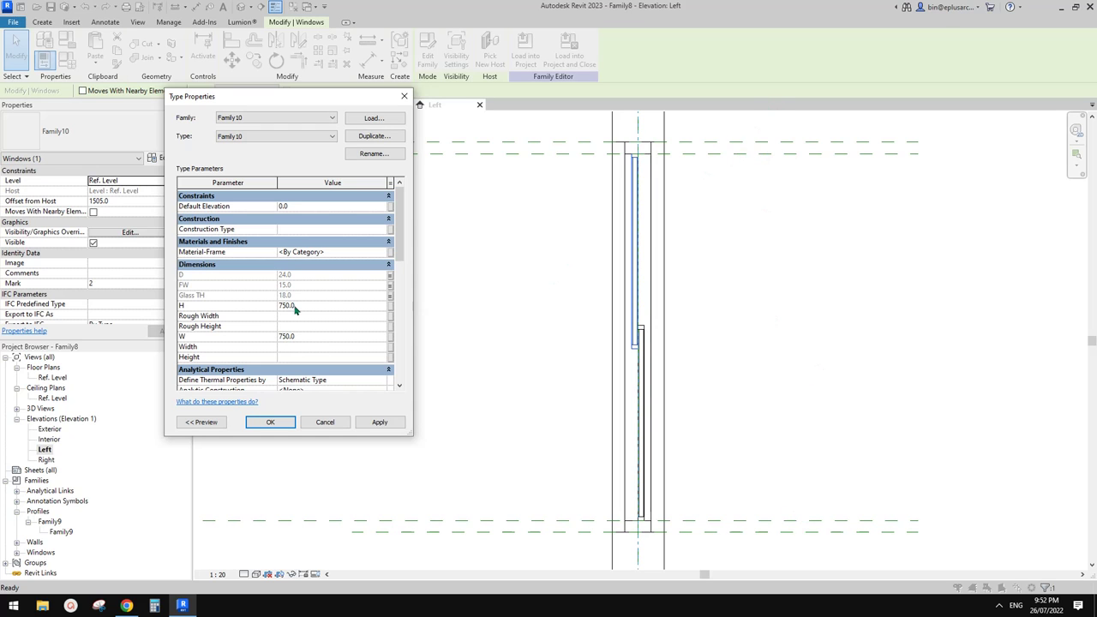
{"action": "left_click", "coordinate": [390, 306]}
{"action": "left_click", "coordinate": [460, 350]}
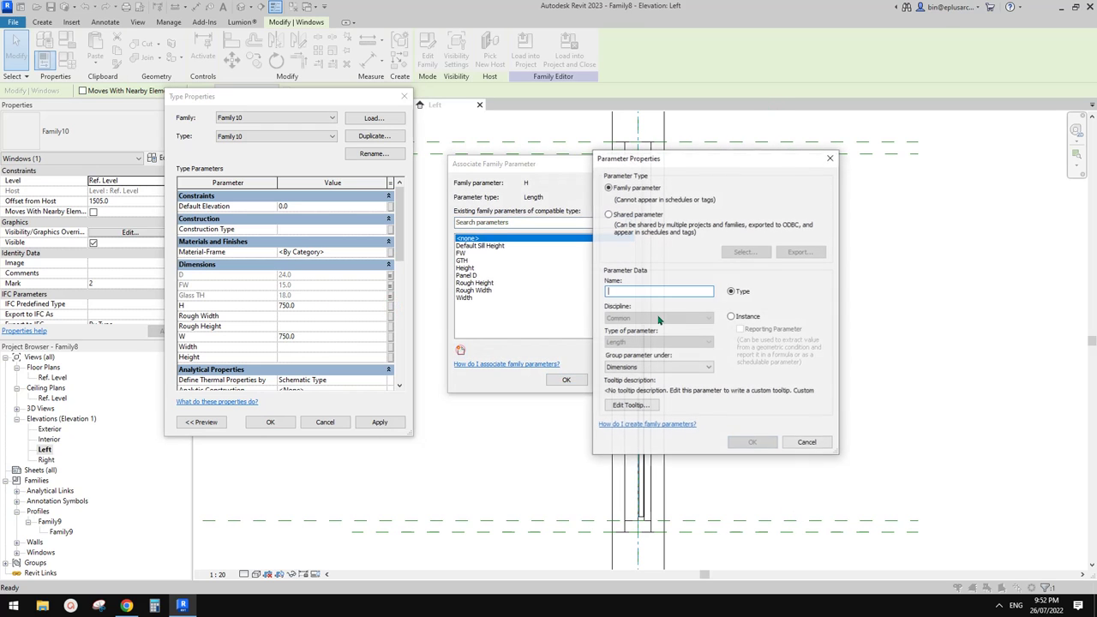
{"action": "type", "text": "PA"}
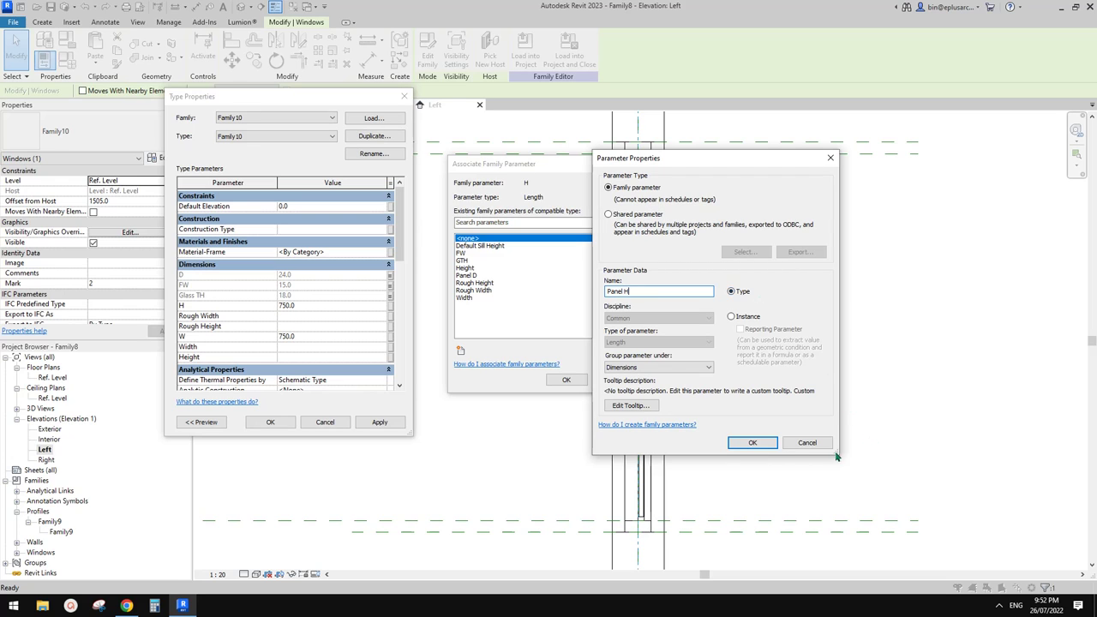
{"action": "left_click", "coordinate": [753, 443]}
{"action": "left_click", "coordinate": [564, 379]}
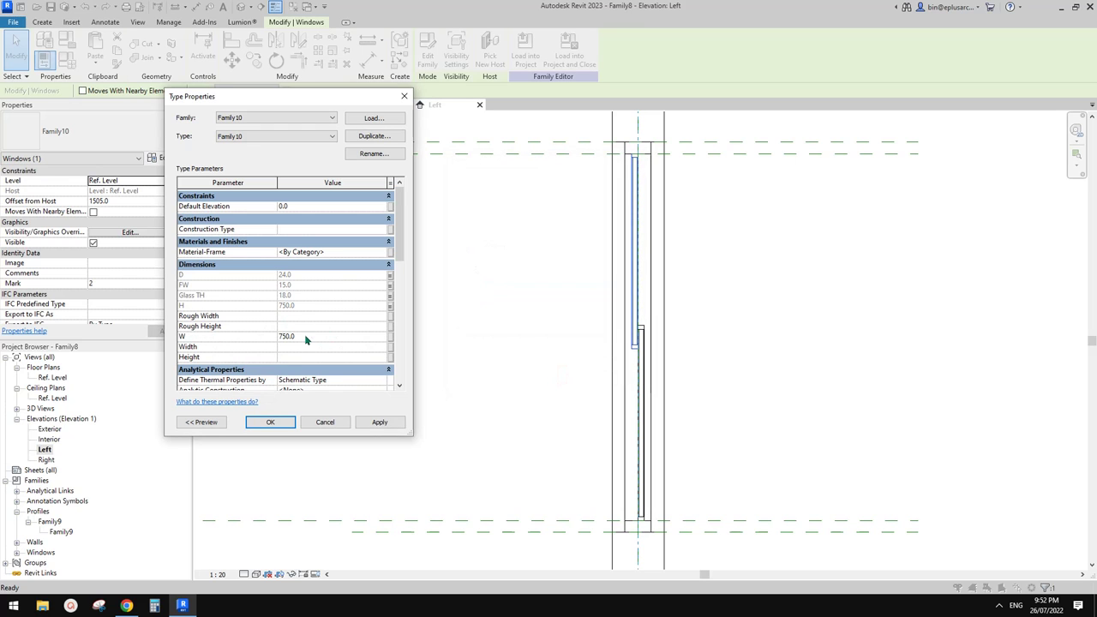
- Associate the sash width W with a new Panel W family parameter
{"action": "left_click", "coordinate": [388, 337]}
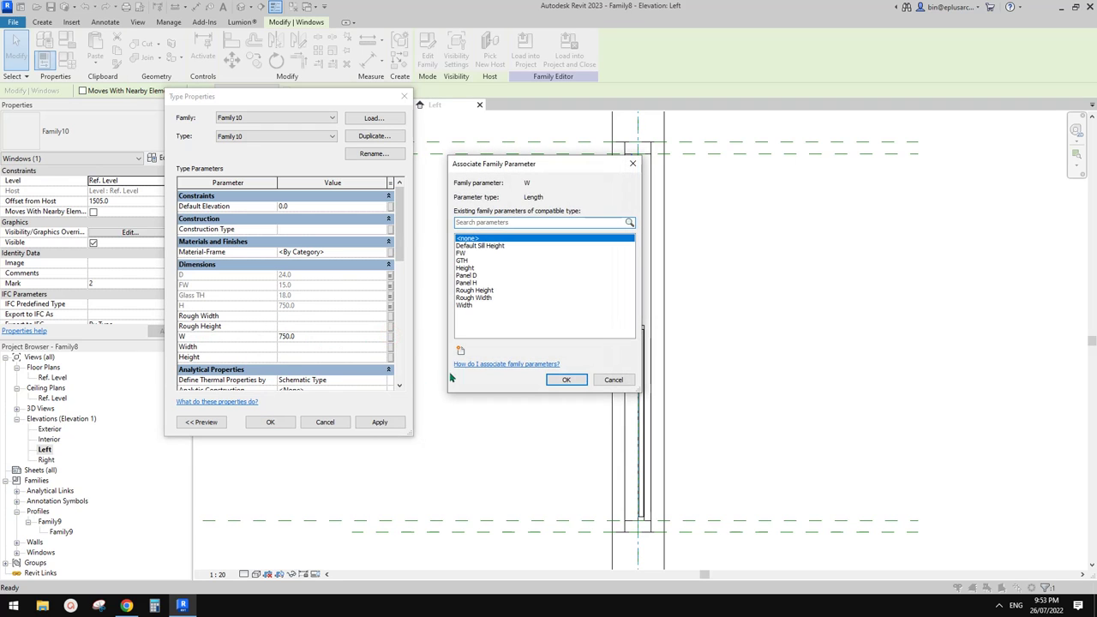
{"action": "left_click", "coordinate": [460, 349]}
{"action": "type", "text": "P"}
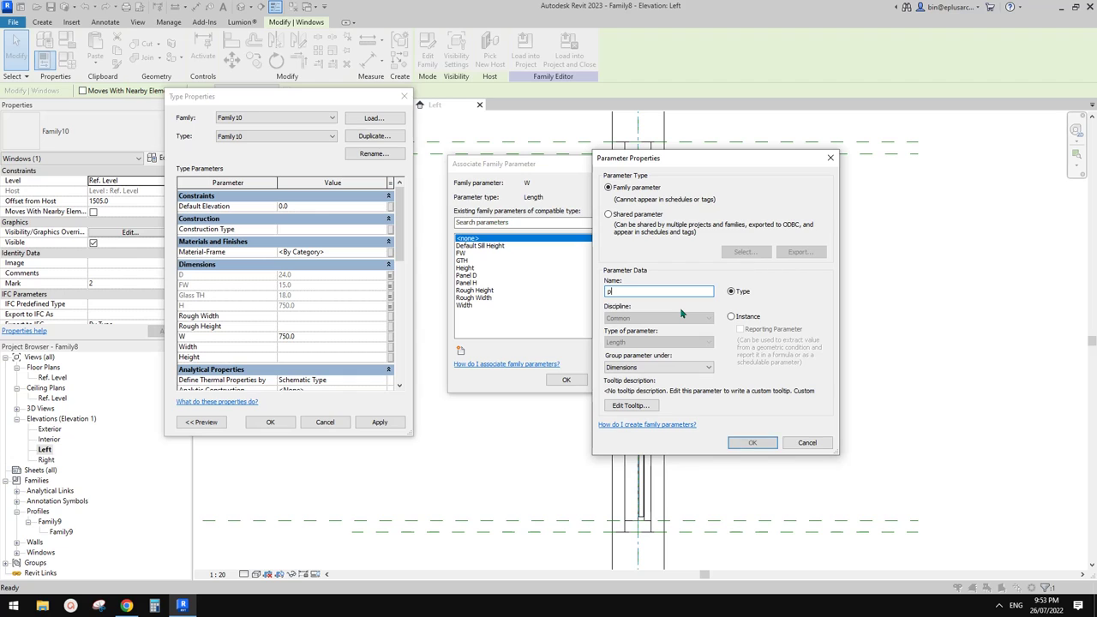
{"action": "type", "text": "anel"}
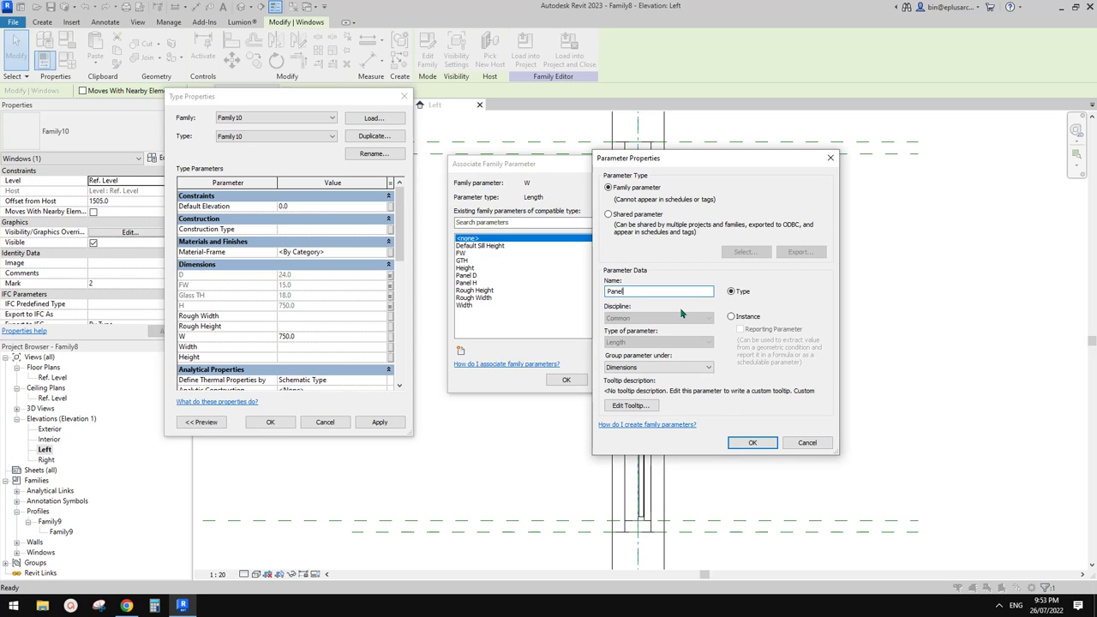
{"action": "type", "text": " W"}
{"action": "left_click", "coordinate": [749, 443]}
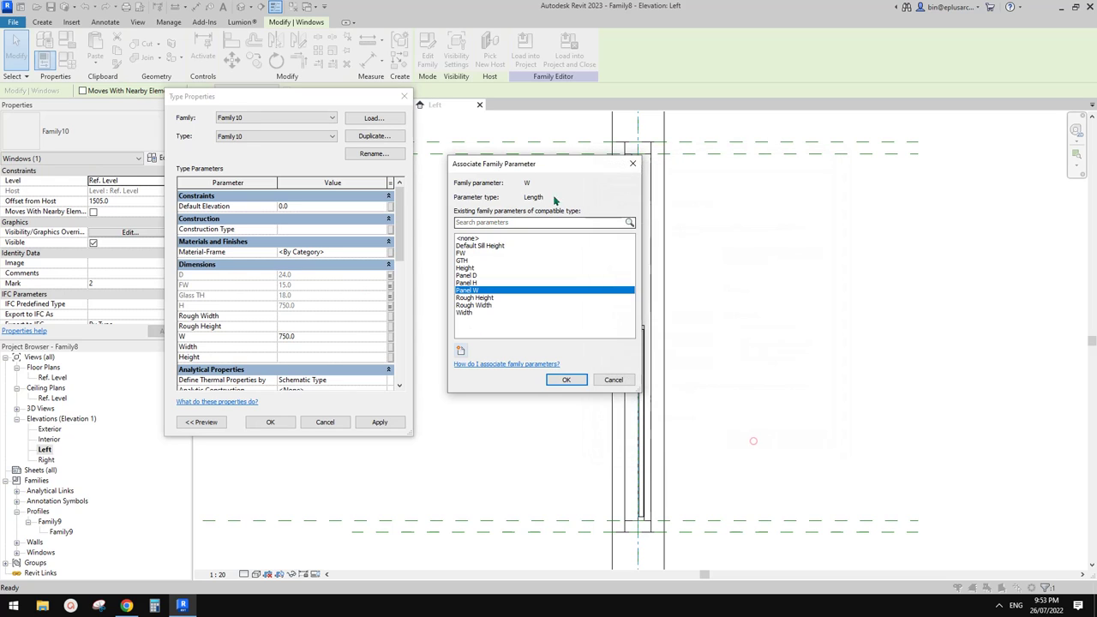
{"action": "left_click", "coordinate": [564, 380]}
{"action": "scroll", "coordinate": [325, 319], "scroll_direction": "down", "scroll_amount": 5}
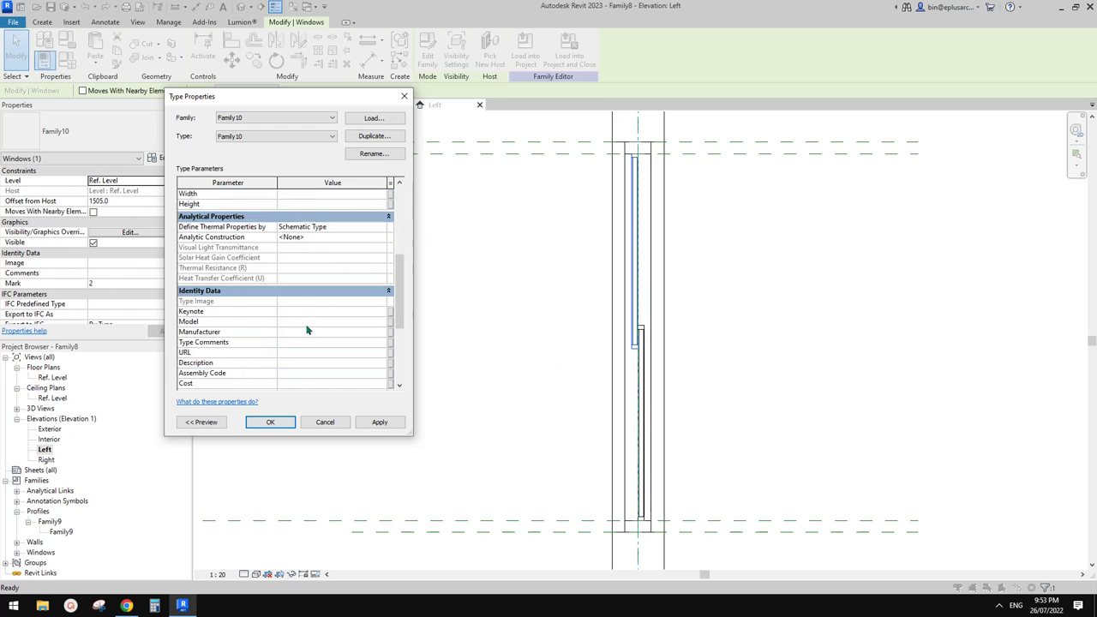
{"action": "scroll", "coordinate": [325, 318], "scroll_direction": "down", "scroll_amount": 5}
{"action": "left_click_drag", "start_coordinate": [405, 343], "coordinate": [404, 202]}
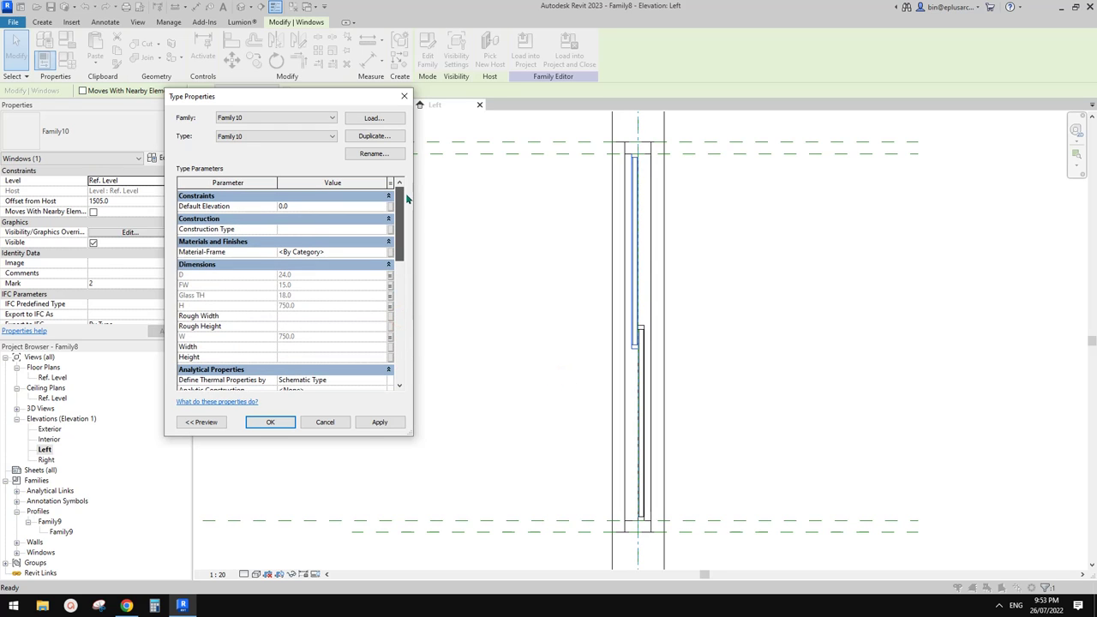
- Associate Material-Frame with a new MF material parameter, accept, and review parameters in Family Types
{"action": "left_click", "coordinate": [390, 252]}
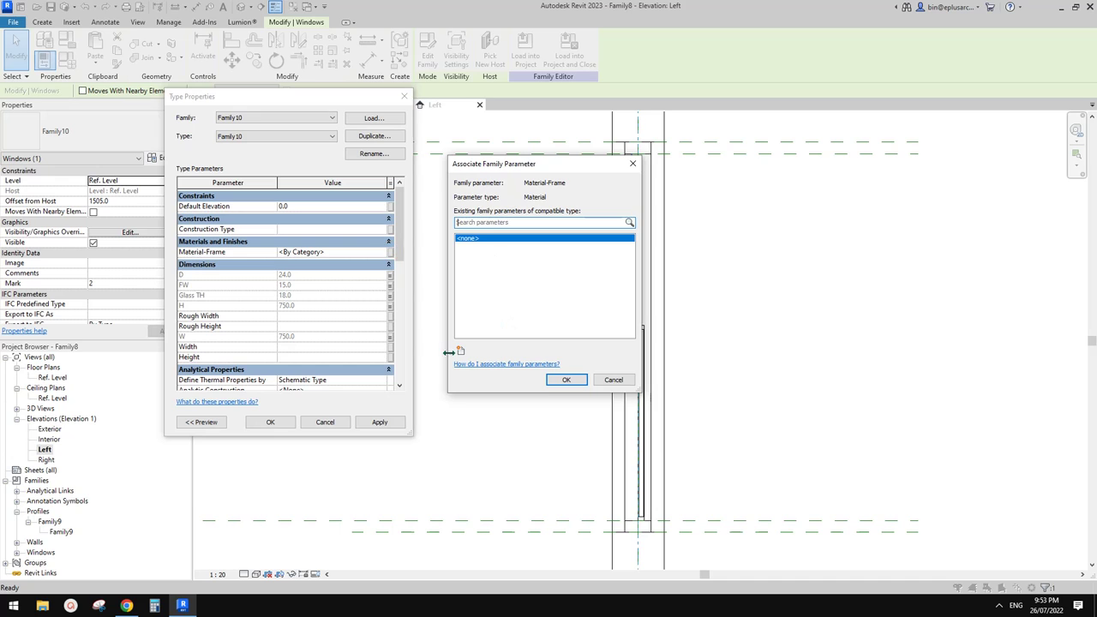
{"action": "left_click", "coordinate": [460, 349]}
{"action": "type", "text": "mfr"}
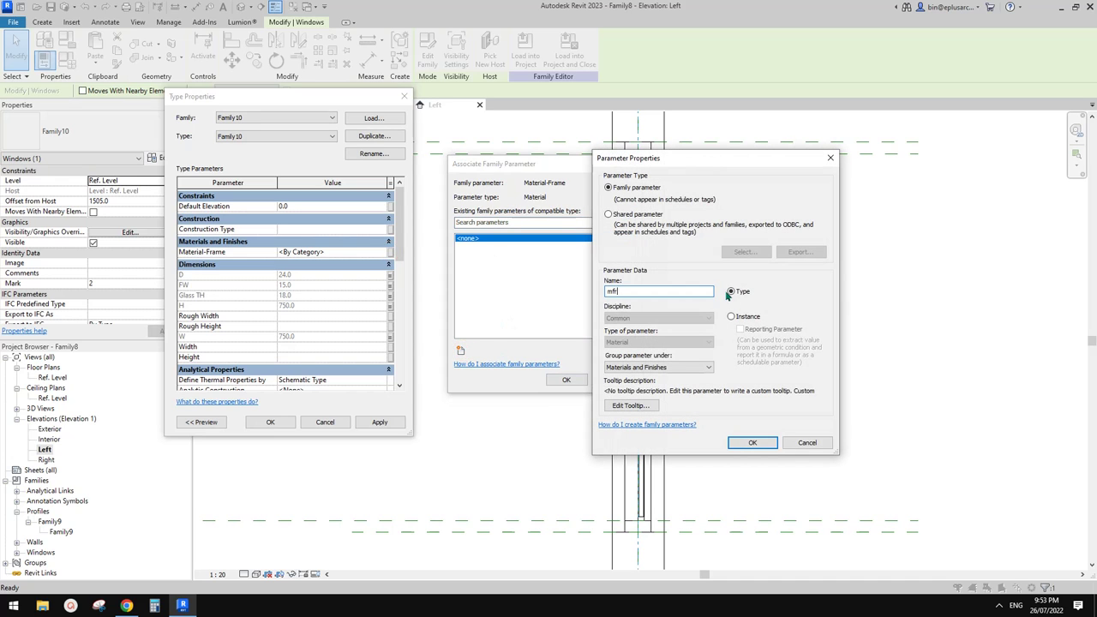
{"action": "key", "text": "BackSpace"}
{"action": "type", "text": "Ma"}
{"action": "key", "text": "BackSpace"}
{"action": "key", "text": "BackSpace"}
{"action": "key", "text": "BackSpace"}
{"action": "left_click", "coordinate": [750, 443]}
{"action": "left_click", "coordinate": [566, 380]}
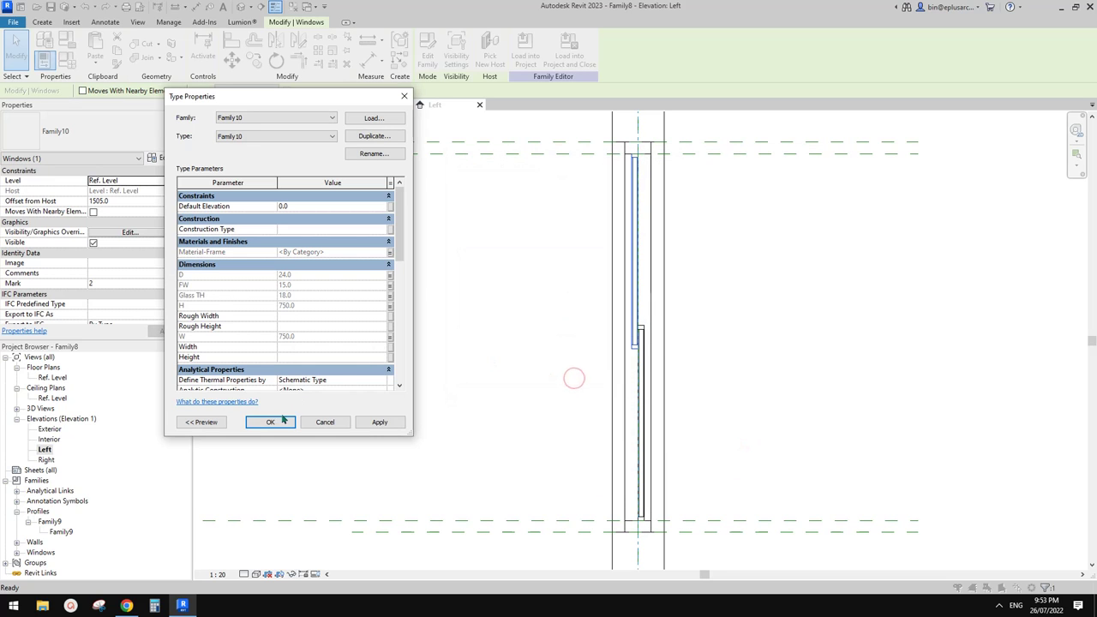
{"action": "left_click", "coordinate": [270, 421]}
{"action": "left_click", "coordinate": [502, 248]}
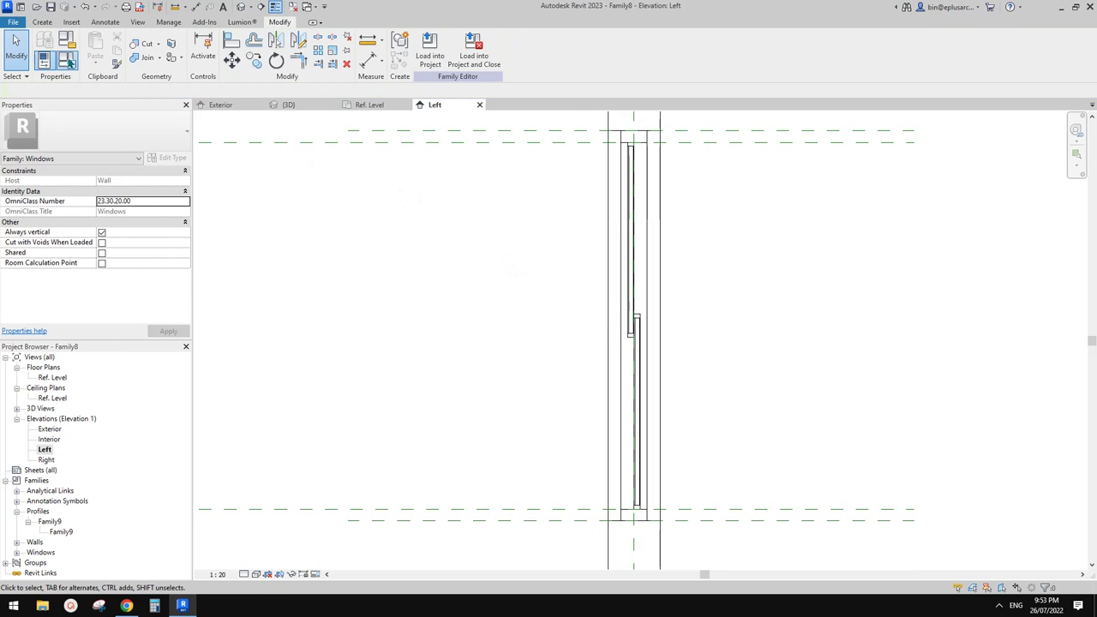
{"action": "left_click", "coordinate": [67, 59]}
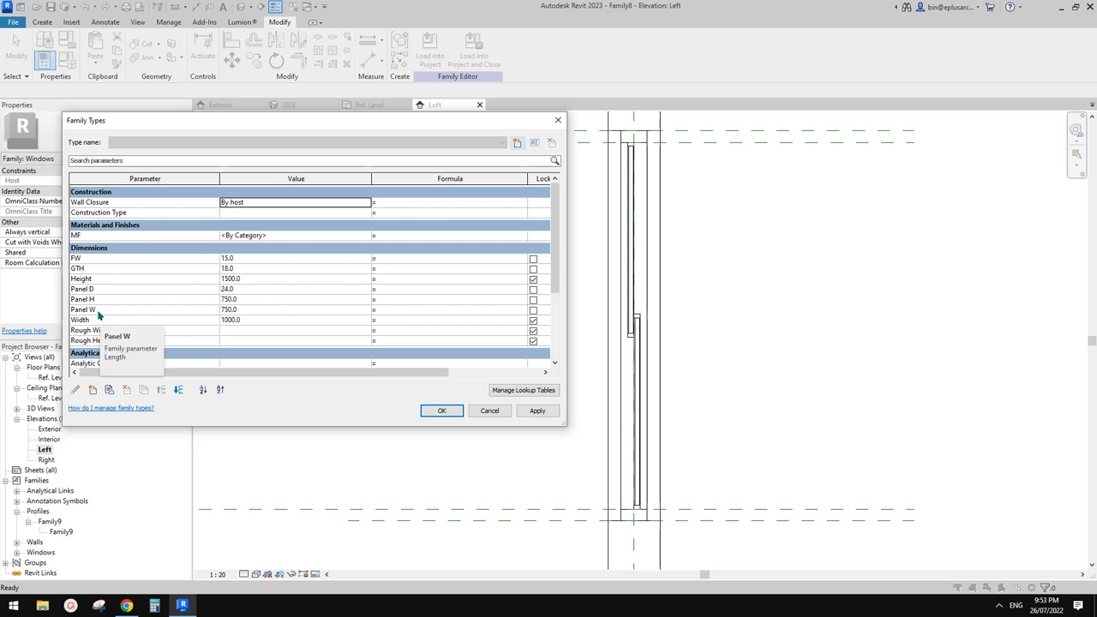
- Close Family Types and switch to the Exterior elevation
{"action": "left_click", "coordinate": [441, 411]}
{"action": "double_click", "coordinate": [49, 428]}
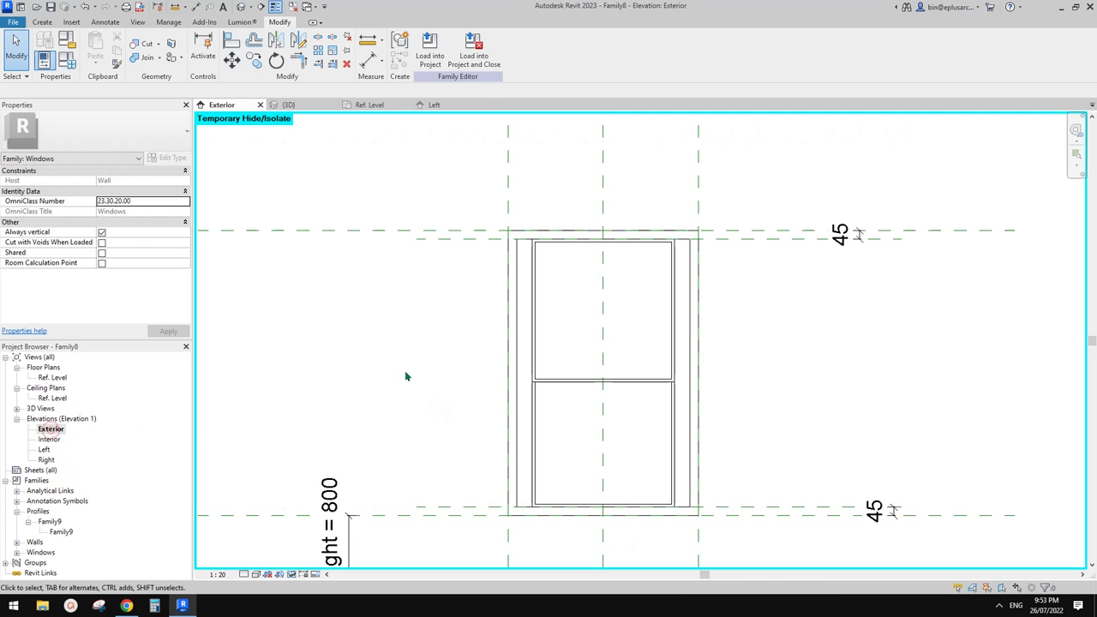
{"action": "scroll", "coordinate": [652, 362], "scroll_direction": "down", "scroll_amount": 1}
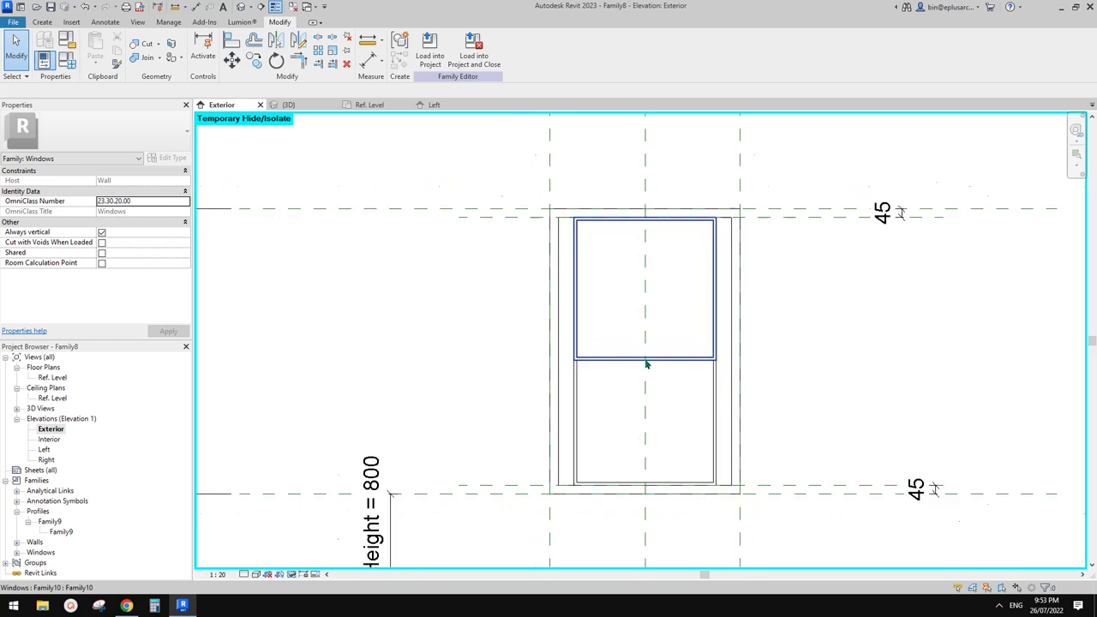
{"action": "scroll", "coordinate": [617, 325], "scroll_direction": "down", "scroll_amount": 1}
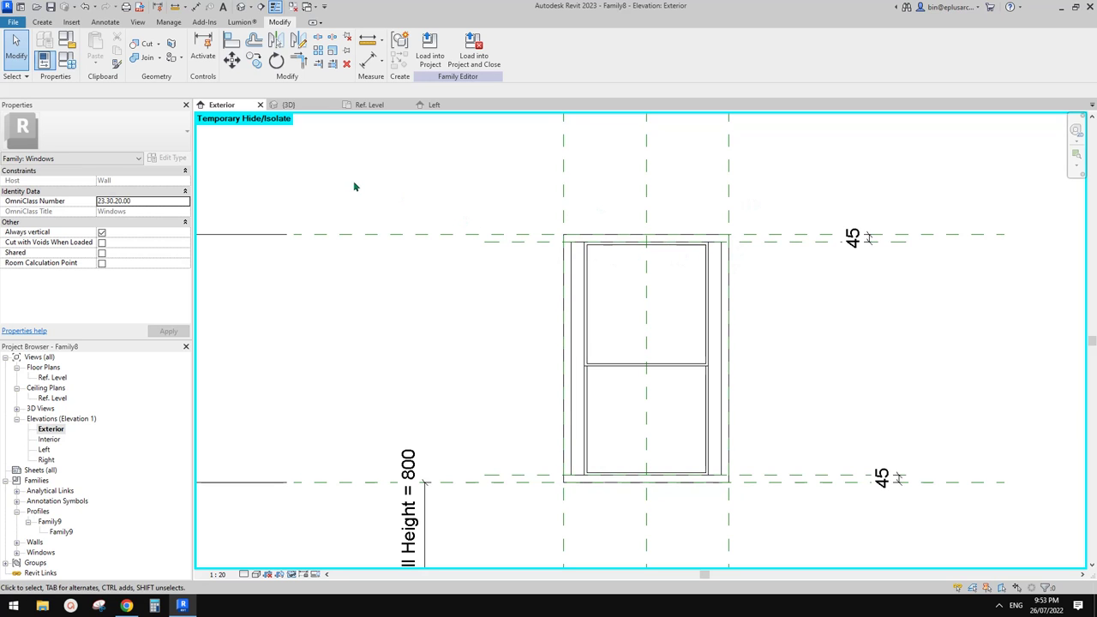
- Give Panel W the formula Width - 90 mm, making it 910
{"action": "left_click", "coordinate": [67, 60]}
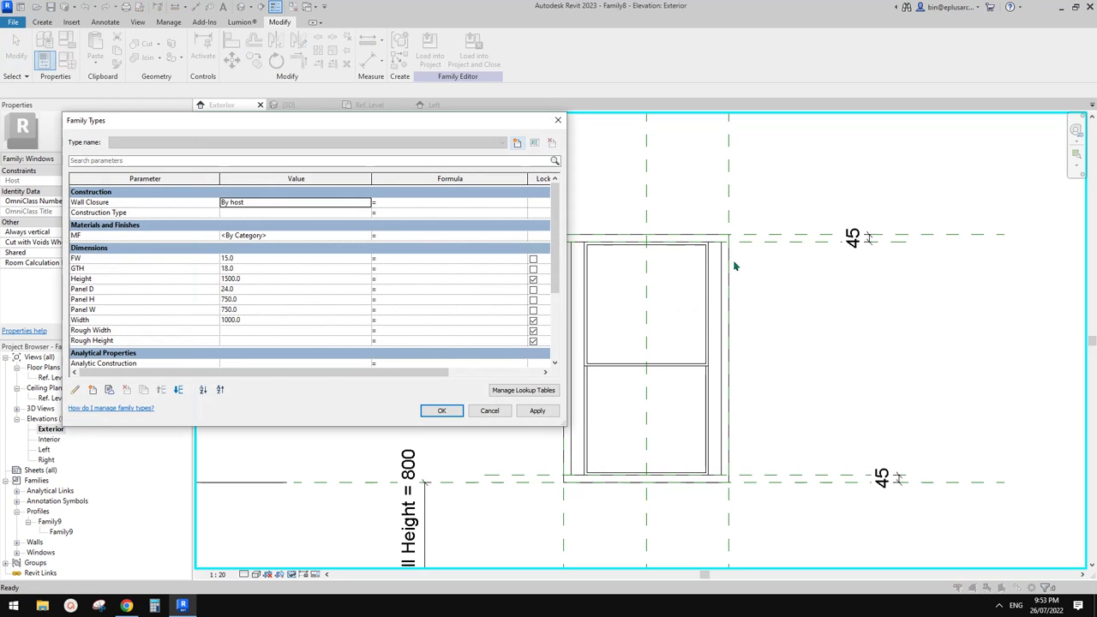
{"action": "left_click", "coordinate": [398, 309]}
{"action": "type", "text": "Wi"}
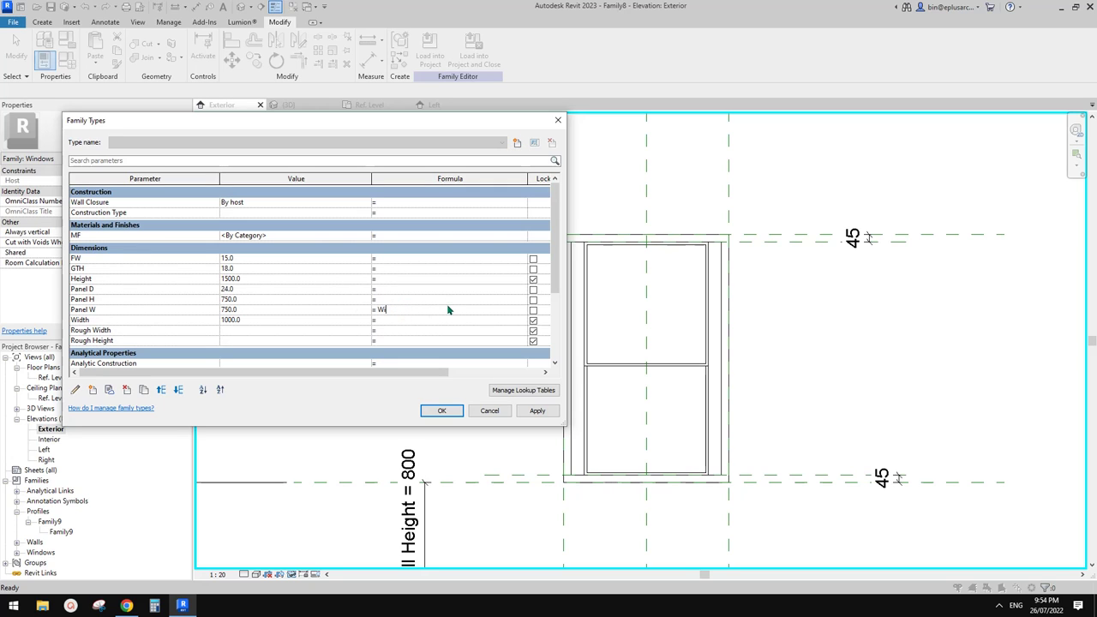
{"action": "type", "text": "dth-90"}
{"action": "key", "text": "Return"}
{"action": "left_click", "coordinate": [537, 411]}
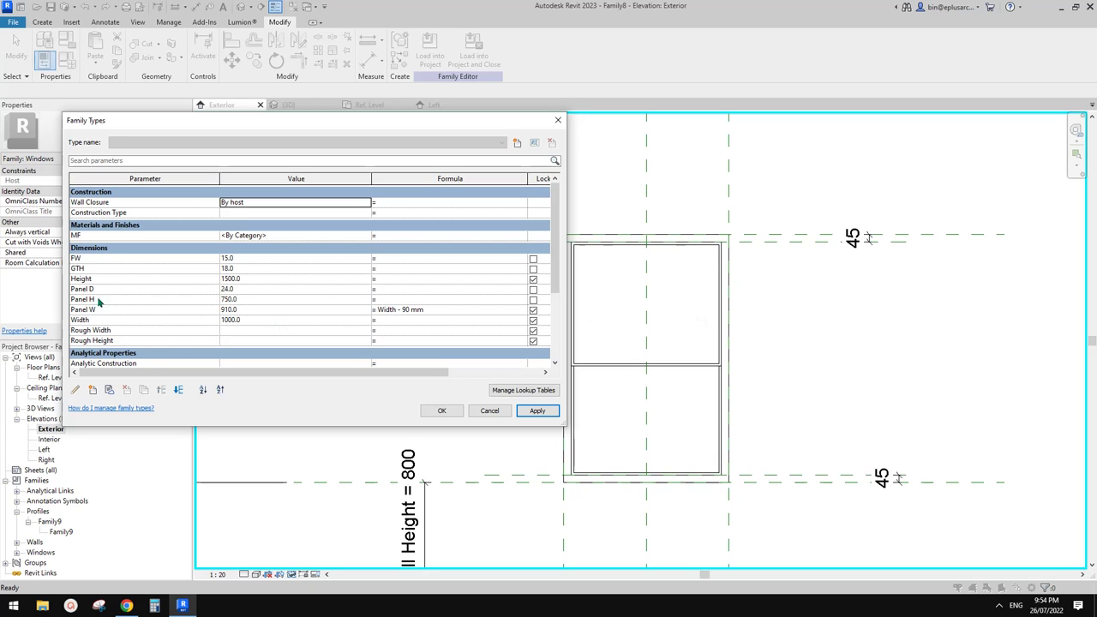
{"action": "left_click", "coordinate": [441, 411]}
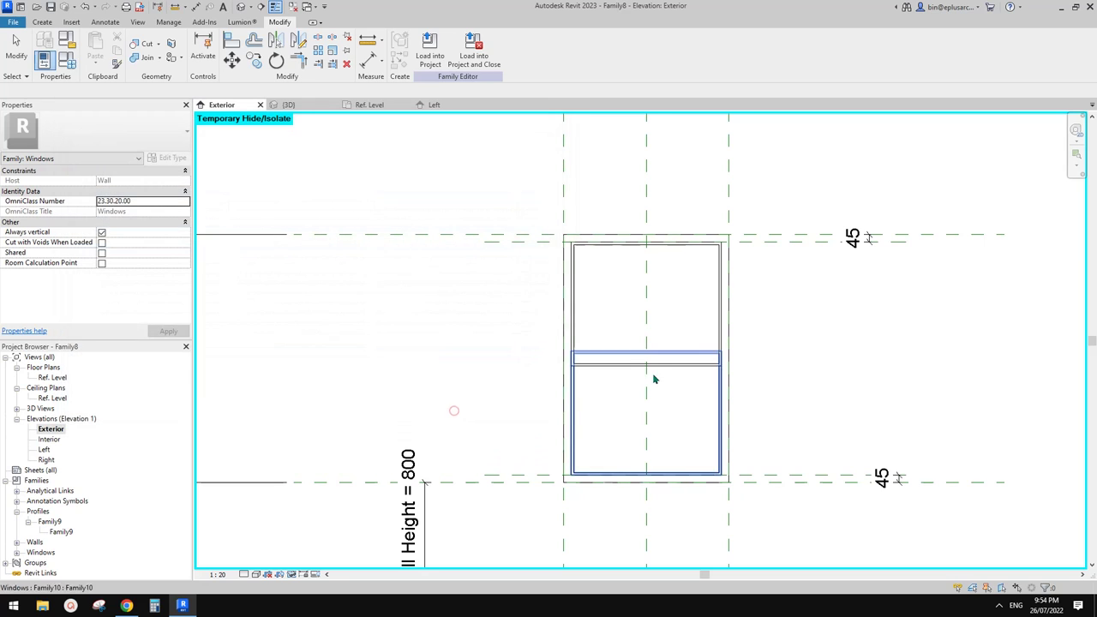
- Return to the Left elevation and open Family Types showing Panel W 910 and Panel H 750
{"action": "double_click", "coordinate": [44, 449]}
{"action": "scroll", "coordinate": [682, 372], "scroll_direction": "down", "scroll_amount": 2}
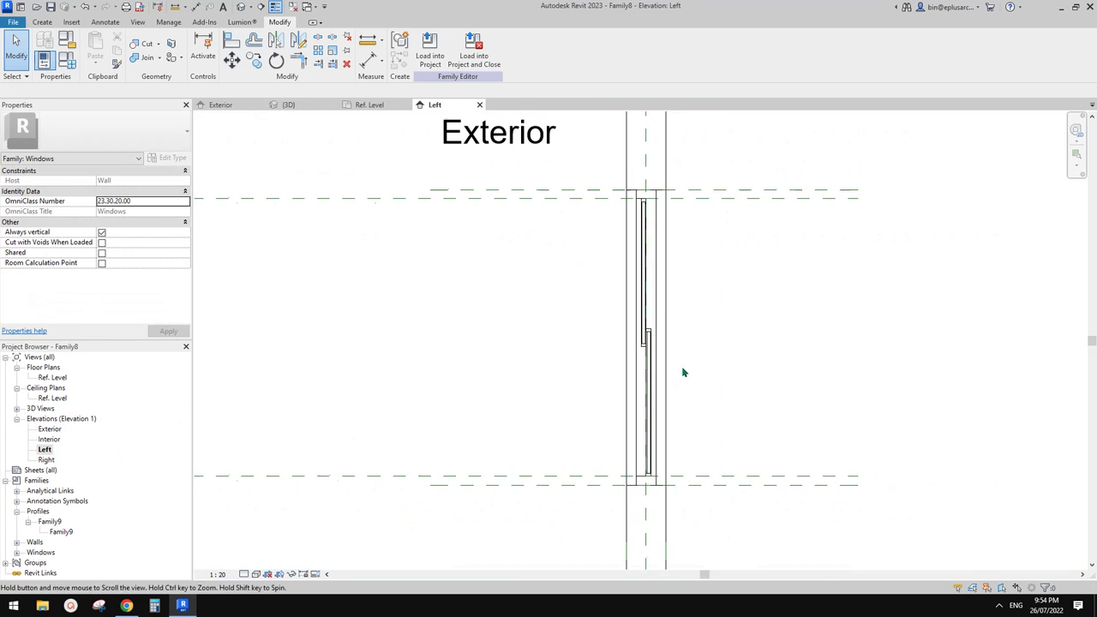
{"action": "scroll", "coordinate": [650, 351], "scroll_direction": "up", "scroll_amount": 2}
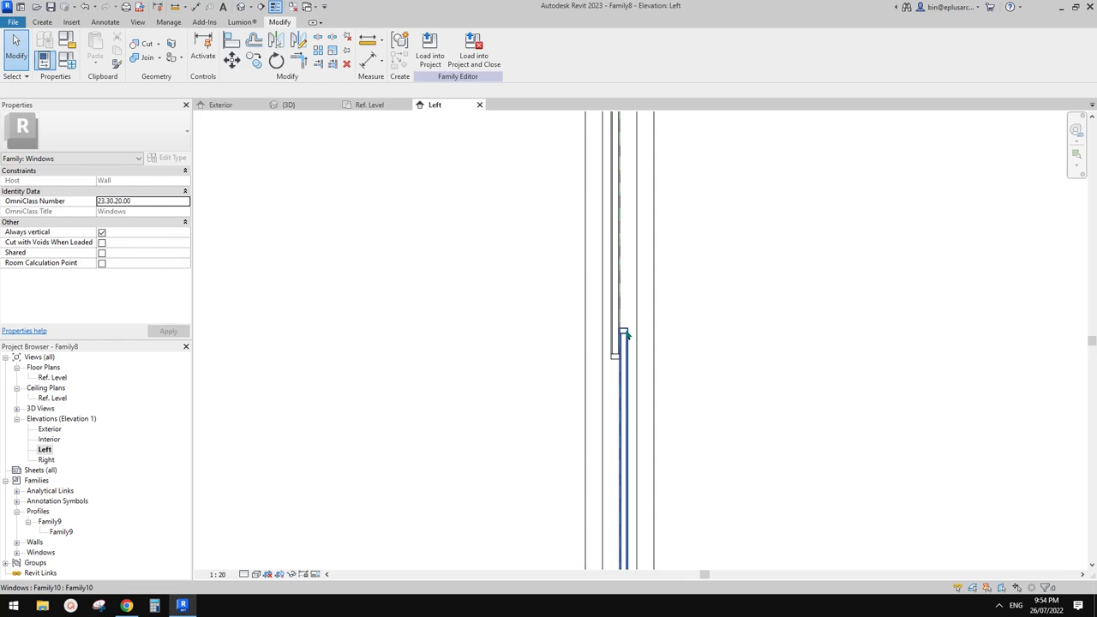
{"action": "scroll", "coordinate": [622, 349], "scroll_direction": "down", "scroll_amount": 2}
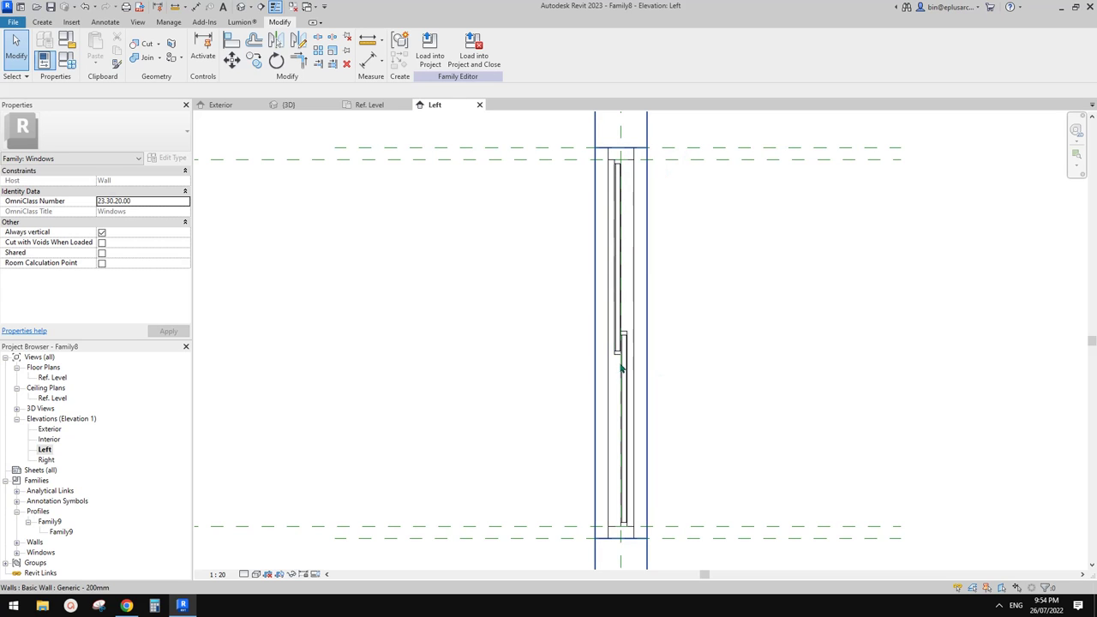
{"action": "middle_click_drag", "start_coordinate": [612, 363], "coordinate": [632, 360]}
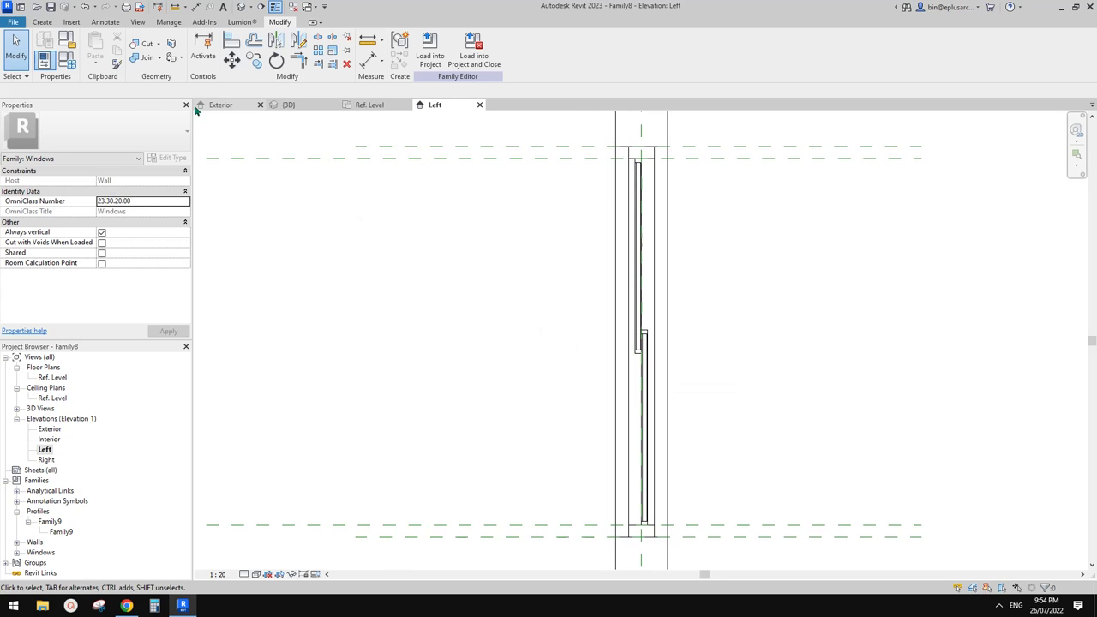
{"action": "left_click", "coordinate": [68, 59]}
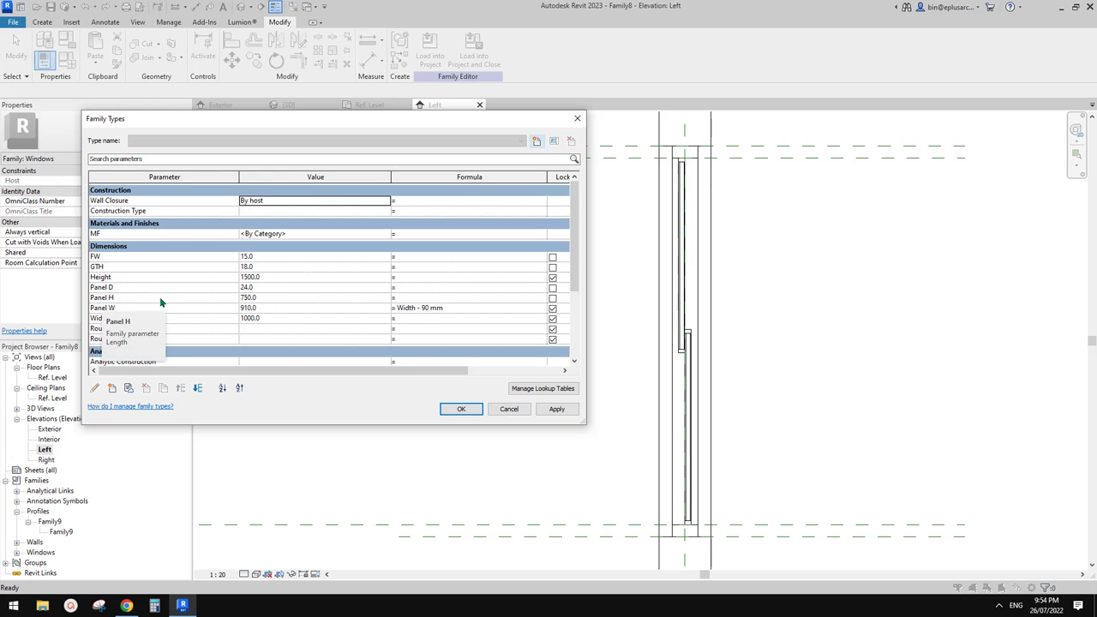
- Enter the Panel H formula (Height - 90) / 2 + 7.5, giving 712.5, and apply it
{"action": "left_click", "coordinate": [412, 295]}
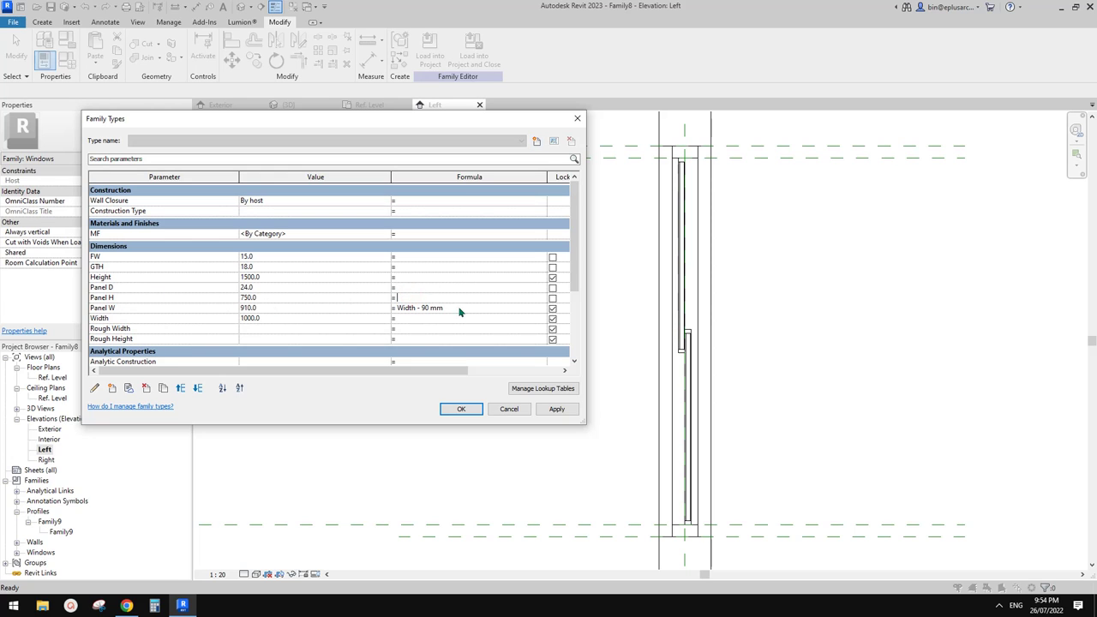
{"action": "type", "text": "(W"}
{"action": "type", "text": "ght"}
{"action": "key", "text": "BackSpace"}
{"action": "key", "text": "BackSpace"}
{"action": "type", "text": "/"}
{"action": "type", "text": "+7.5"}
{"action": "left_click", "coordinate": [556, 409]}
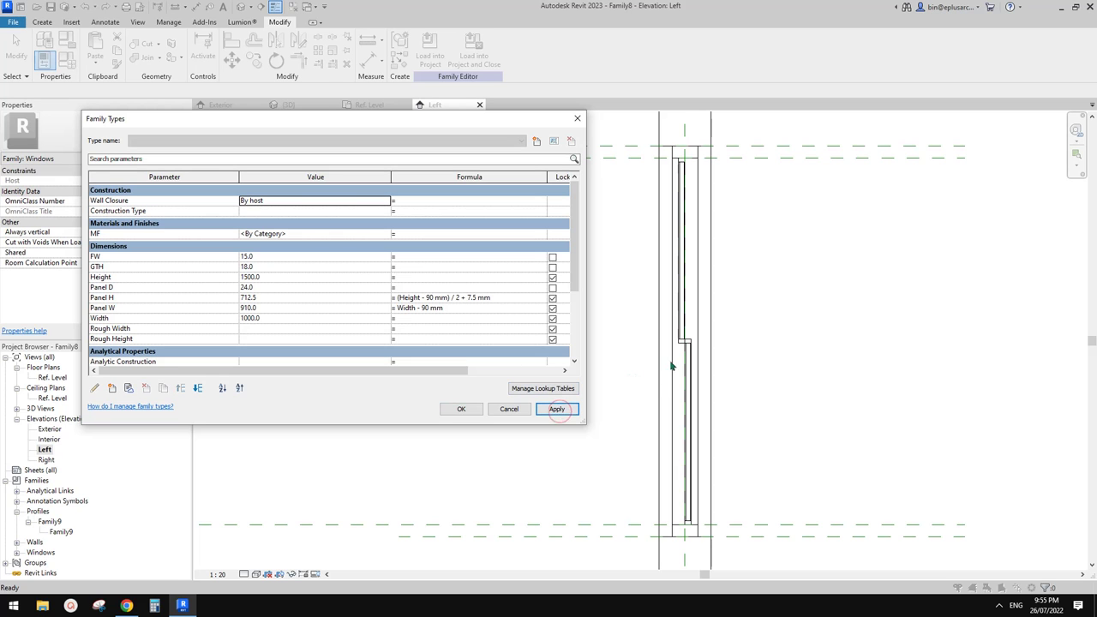
{"action": "left_click", "coordinate": [460, 408]}
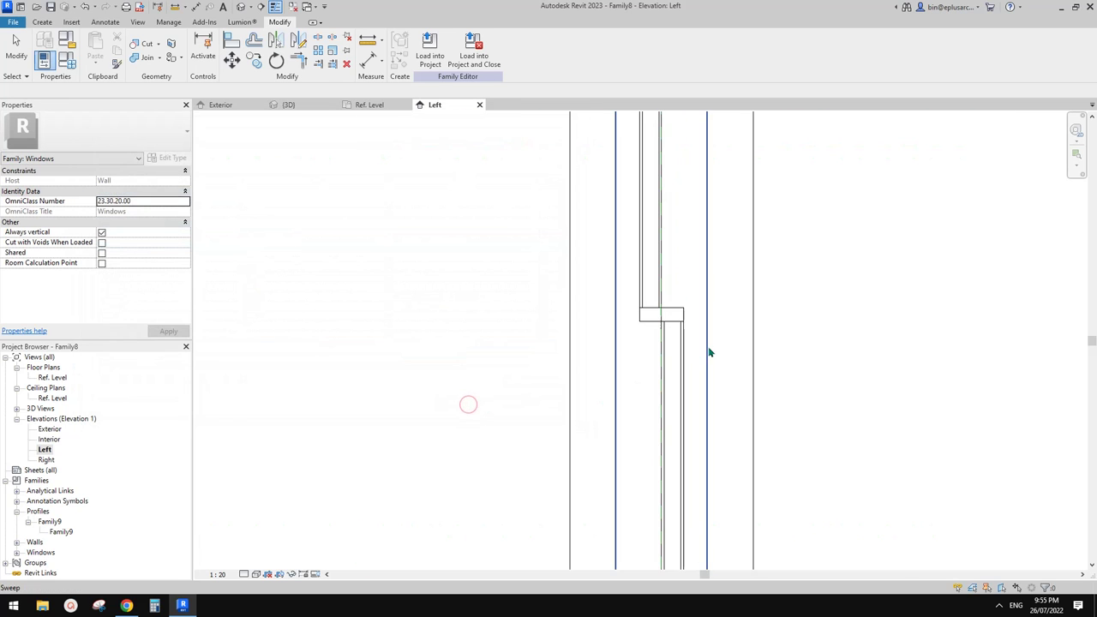
- Inspect the resized sash panels in the default 3D view from angled and side orbits
{"action": "scroll", "coordinate": [706, 352], "scroll_direction": "up", "scroll_amount": 1}
{"action": "scroll", "coordinate": [706, 352], "scroll_direction": "up", "scroll_amount": 1}
{"action": "scroll", "coordinate": [691, 335], "scroll_direction": "up", "scroll_amount": 1}
{"action": "scroll", "coordinate": [678, 363], "scroll_direction": "down", "scroll_amount": 1}
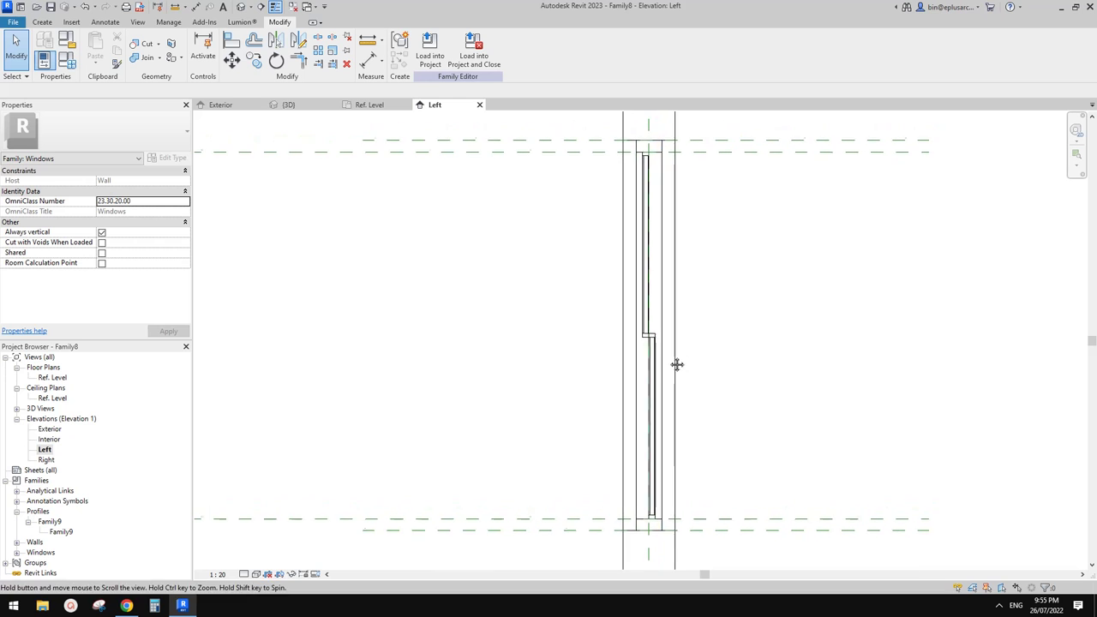
{"action": "scroll", "coordinate": [676, 362], "scroll_direction": "down", "scroll_amount": 1}
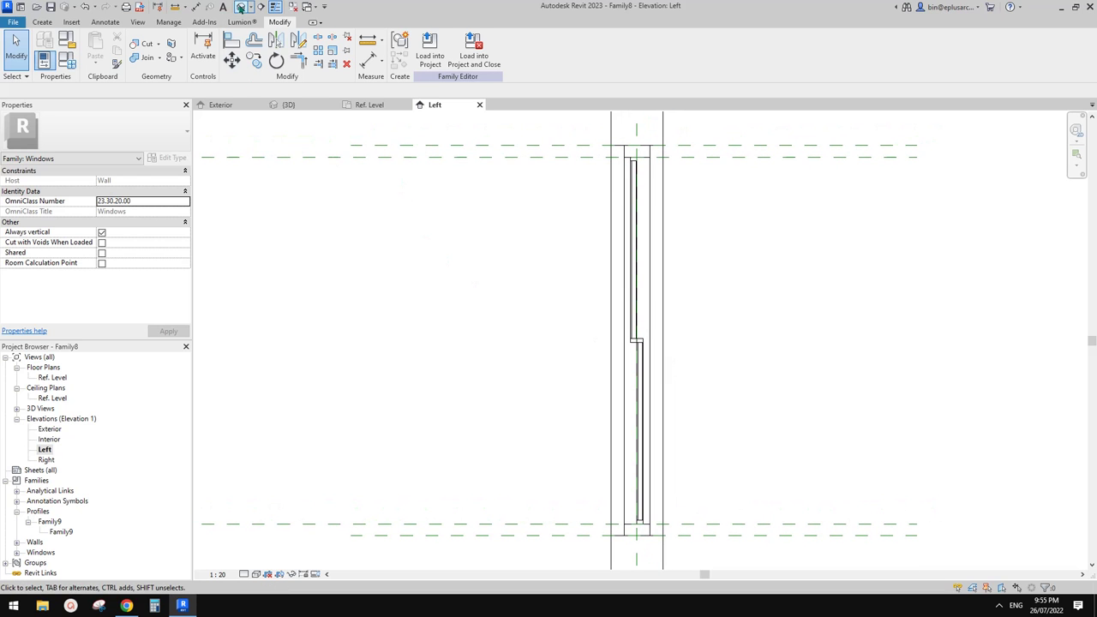
{"action": "left_click", "coordinate": [240, 7]}
{"action": "mouse_move", "coordinate": [589, 211]}
{"action": "middle_mouse_down", "text": "shift"}
{"action": "mouse_move", "coordinate": [691, 335]}
{"action": "mouse_move", "coordinate": [676, 368]}
{"action": "mouse_move", "coordinate": [544, 349]}
{"action": "mouse_move", "coordinate": [695, 306]}
{"action": "mouse_move", "coordinate": [348, 310]}
{"action": "mouse_move", "coordinate": [742, 354]}
{"action": "mouse_move", "coordinate": [847, 338]}
{"action": "mouse_move", "coordinate": [749, 314]}
{"action": "mouse_move", "coordinate": [824, 307]}
{"action": "mouse_move", "coordinate": [635, 313]}
{"action": "mouse_move", "coordinate": [563, 335]}
{"action": "mouse_move", "coordinate": [623, 344]}
{"action": "mouse_move", "coordinate": [685, 314]}
{"action": "mouse_move", "coordinate": [670, 317]}
{"action": "middle_mouse_up", "text": "shift"}
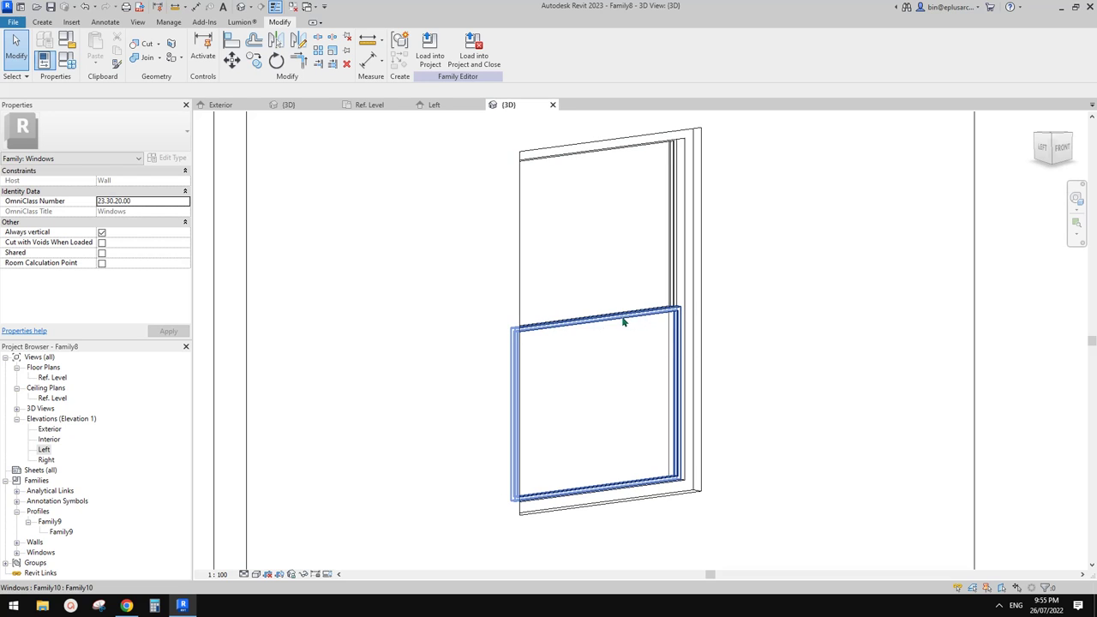
{"action": "mouse_move", "coordinate": [623, 321]}
{"action": "middle_mouse_down", "text": "shift"}
{"action": "mouse_move", "coordinate": [800, 325]}
{"action": "mouse_move", "coordinate": [840, 272]}
{"action": "mouse_move", "coordinate": [773, 272]}
{"action": "mouse_move", "coordinate": [625, 330]}
{"action": "mouse_move", "coordinate": [642, 325]}
{"action": "mouse_move", "coordinate": [584, 306]}
{"action": "middle_mouse_up", "text": "shift"}
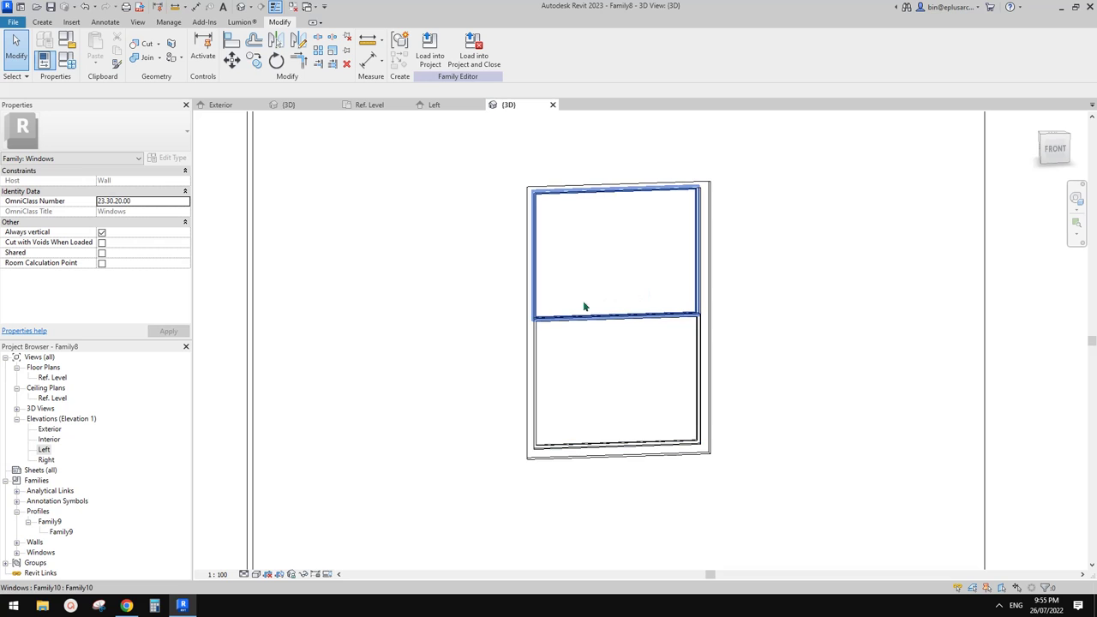
{"action": "left_click", "coordinate": [67, 60]}
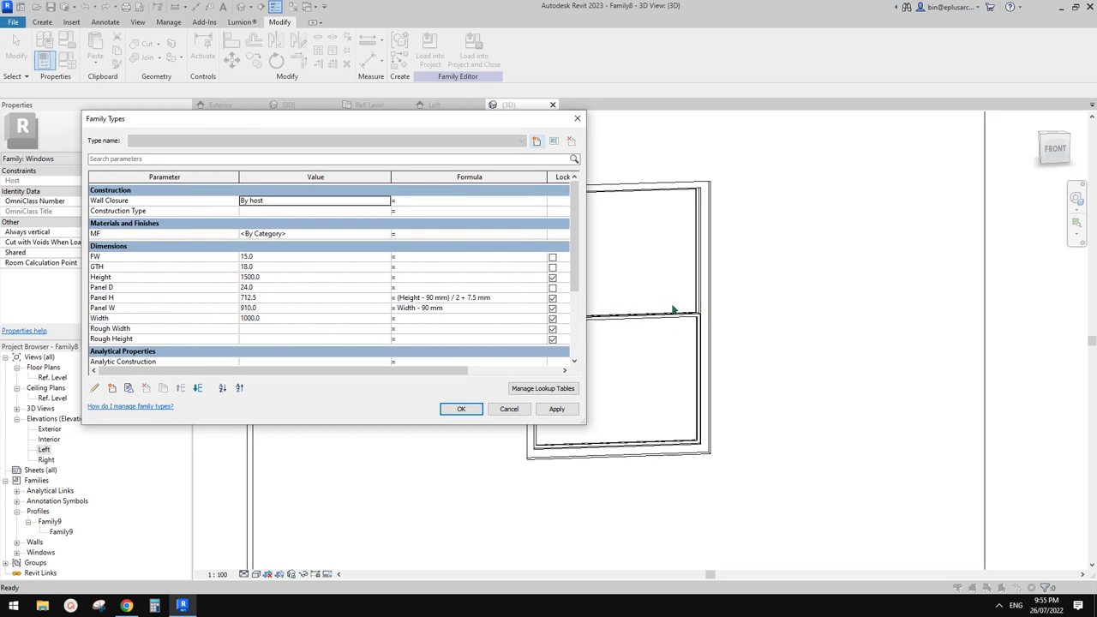
{"action": "left_click", "coordinate": [577, 118]}
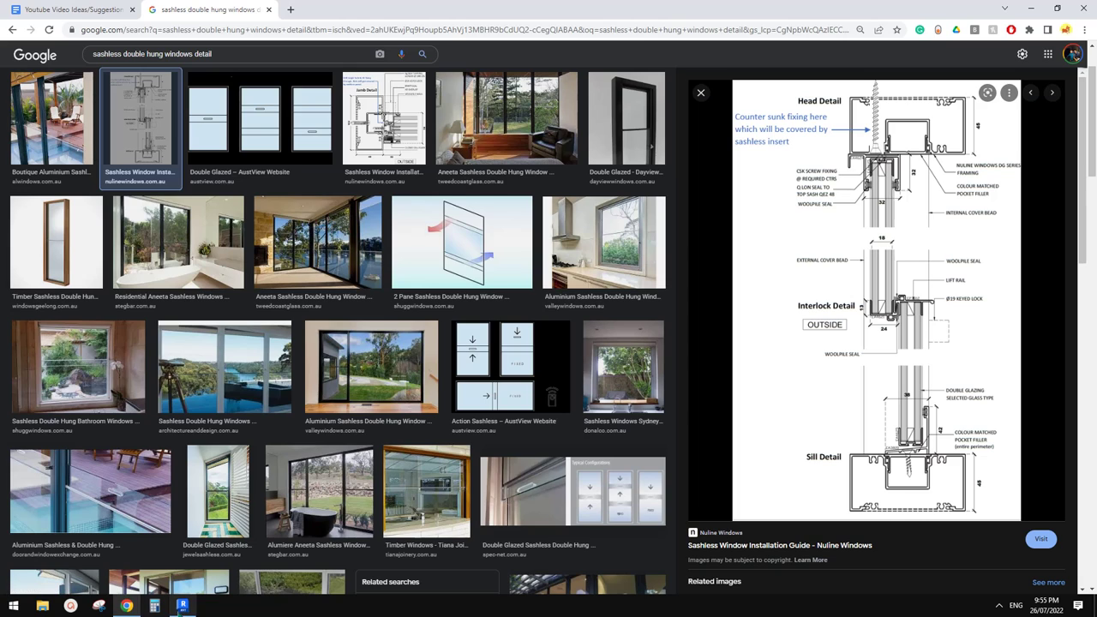
- Return to the Revit window family and orbit its 3D view to check the wall and window depth
{"action": "left_click", "coordinate": [182, 606]}
{"action": "mouse_move", "coordinate": [636, 427]}
{"action": "middle_mouse_down", "text": "shift"}
{"action": "mouse_move", "coordinate": [766, 477]}
{"action": "mouse_move", "coordinate": [666, 458]}
{"action": "mouse_move", "coordinate": [333, 436]}
{"action": "mouse_move", "coordinate": [377, 391]}
{"action": "middle_mouse_up", "text": "shift"}
{"action": "mouse_move", "coordinate": [521, 357]}
{"action": "middle_mouse_down", "text": "shift"}
{"action": "mouse_move", "coordinate": [506, 372]}
{"action": "mouse_move", "coordinate": [455, 373]}
{"action": "mouse_move", "coordinate": [548, 385]}
{"action": "middle_mouse_up", "text": "shift"}
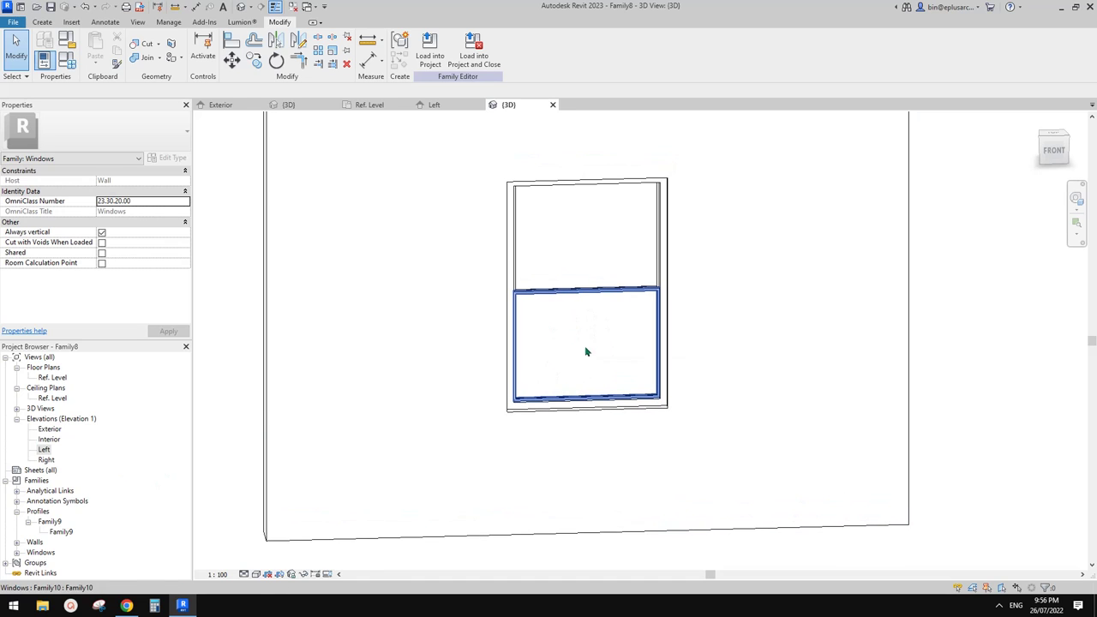
- Nudge the window's 3D view to a front-left angle, then go to the Home screen's Recent Files
{"action": "mouse_move", "coordinate": [586, 350]}
{"action": "middle_mouse_down"}
{"action": "mouse_move", "coordinate": [590, 343]}
{"action": "mouse_move", "coordinate": [591, 367]}
{"action": "mouse_move", "coordinate": [806, 338]}
{"action": "mouse_move", "coordinate": [905, 311]}
{"action": "mouse_move", "coordinate": [693, 323]}
{"action": "mouse_move", "coordinate": [594, 343]}
{"action": "middle_mouse_up"}
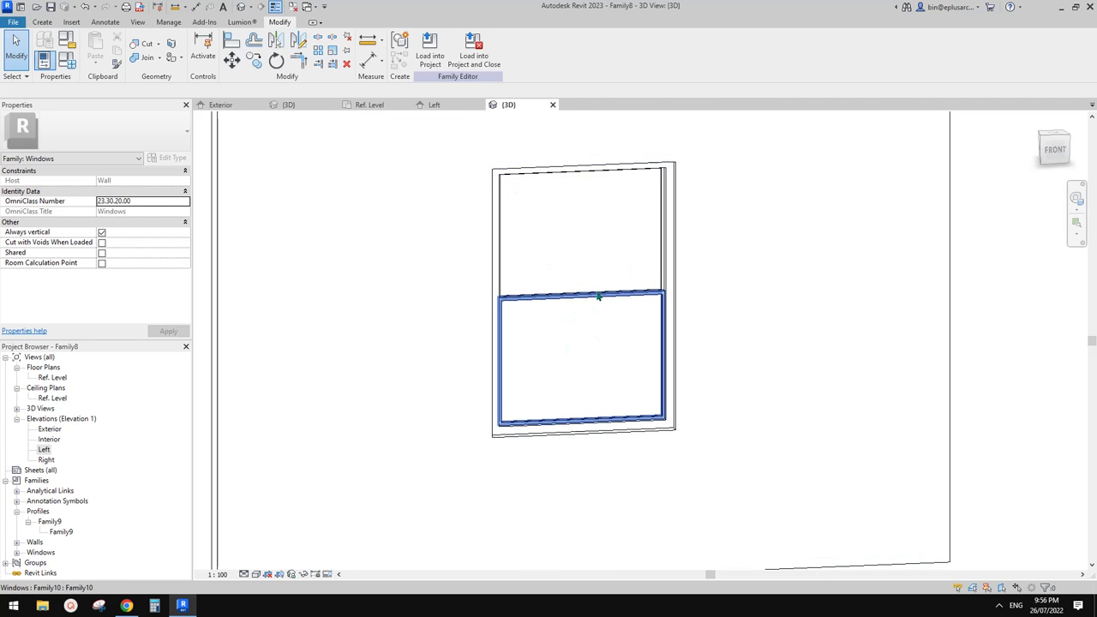
{"action": "mouse_move", "coordinate": [548, 299]}
{"action": "middle_mouse_down", "text": "shift"}
{"action": "mouse_move", "coordinate": [568, 318]}
{"action": "mouse_move", "coordinate": [534, 309]}
{"action": "mouse_move", "coordinate": [592, 299]}
{"action": "mouse_move", "coordinate": [632, 311]}
{"action": "middle_mouse_up", "text": "shift"}
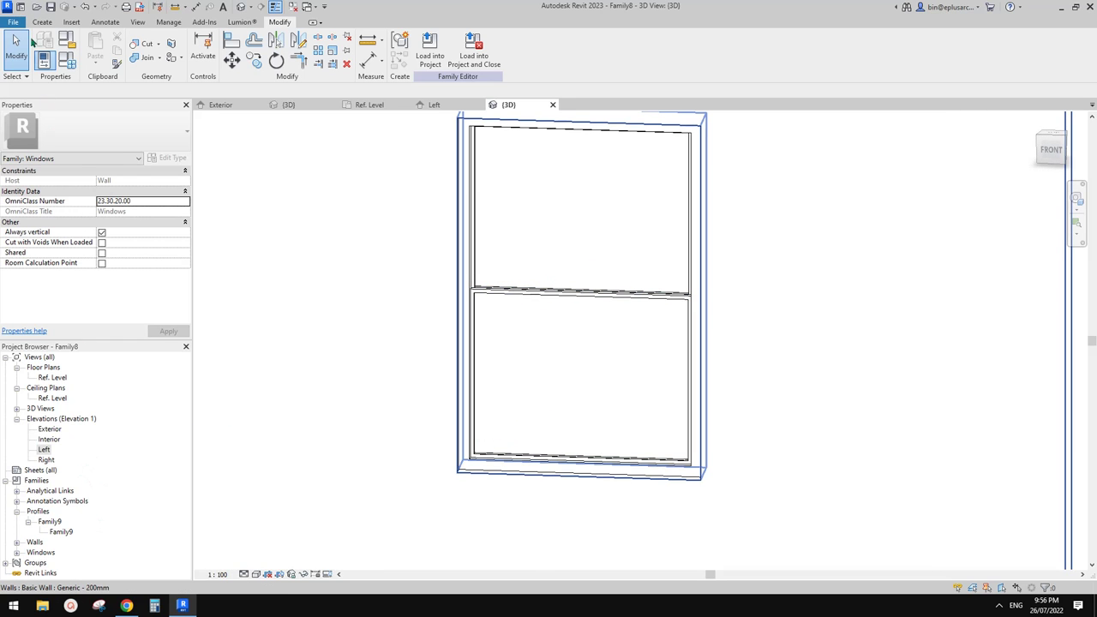
{"action": "left_click", "coordinate": [22, 7]}
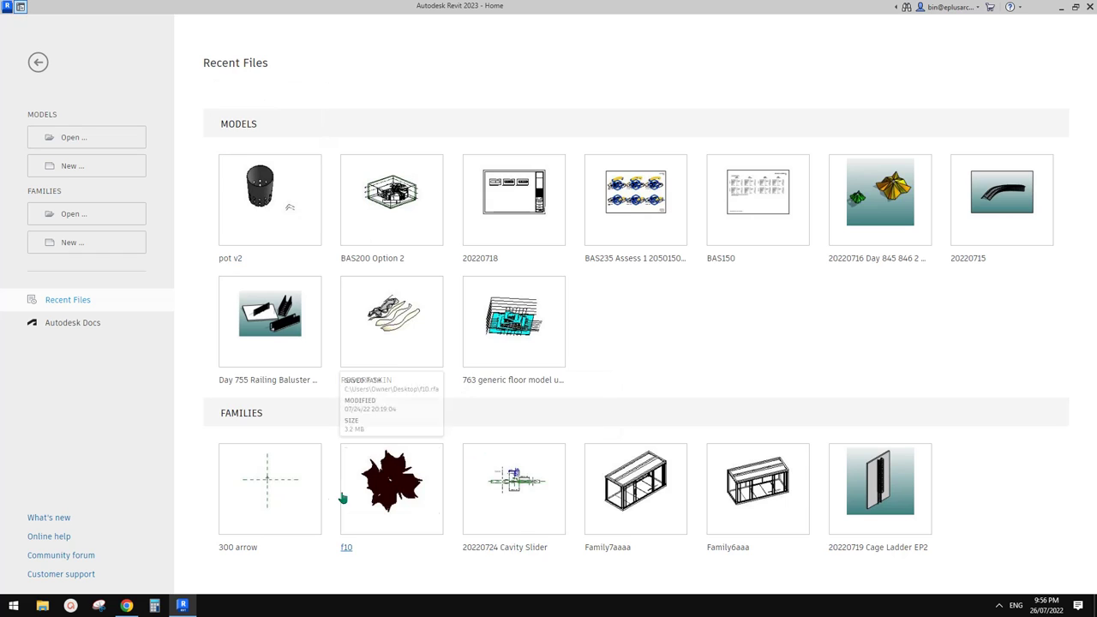
- Open the 300 arrow family and turn off Thin Lines with TL to show true line thickness
{"action": "left_click", "coordinate": [274, 486]}
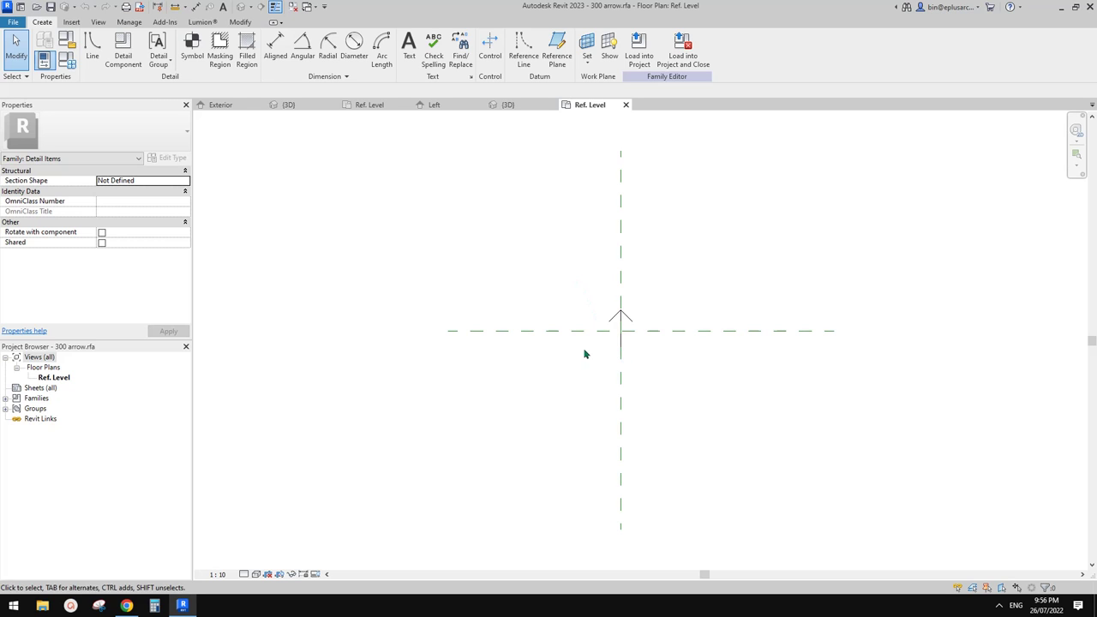
{"action": "scroll", "coordinate": [626, 329], "scroll_direction": "up", "scroll_amount": 2}
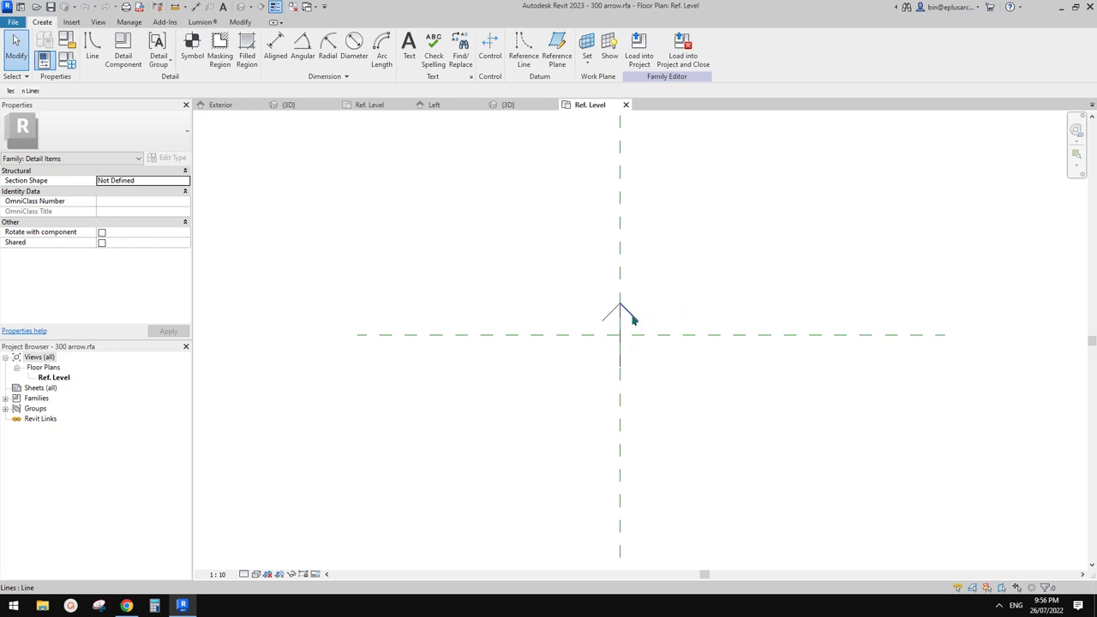
{"action": "left_click", "coordinate": [633, 320]}
{"action": "key", "text": "Escape"}
{"action": "scroll", "coordinate": [632, 340], "scroll_direction": "up", "scroll_amount": 2}
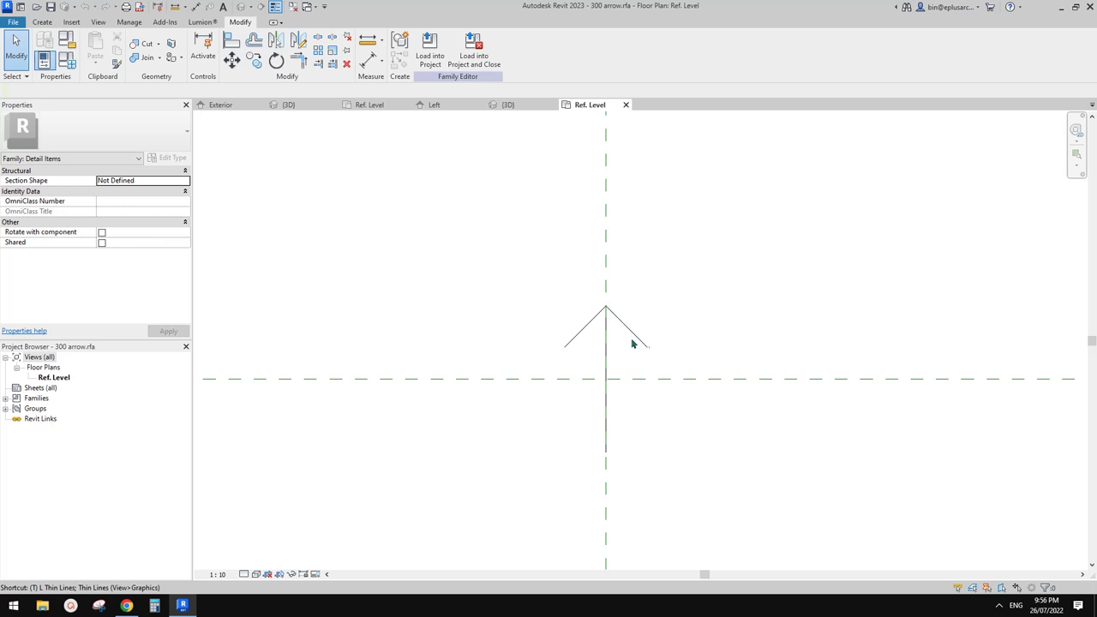
{"action": "key", "text": "l"}
{"action": "scroll", "coordinate": [594, 346], "scroll_direction": "down", "scroll_amount": 2}
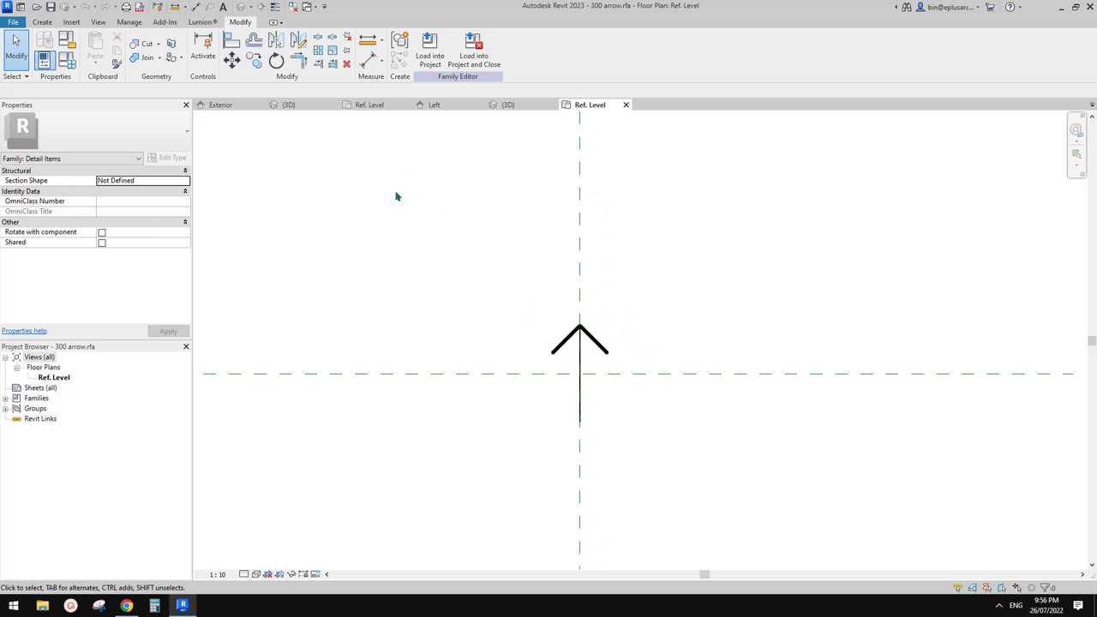
- Check the Family Category and Parameters, then inspect the arrow's diagonal and vertical lines
{"action": "left_click", "coordinate": [68, 43]}
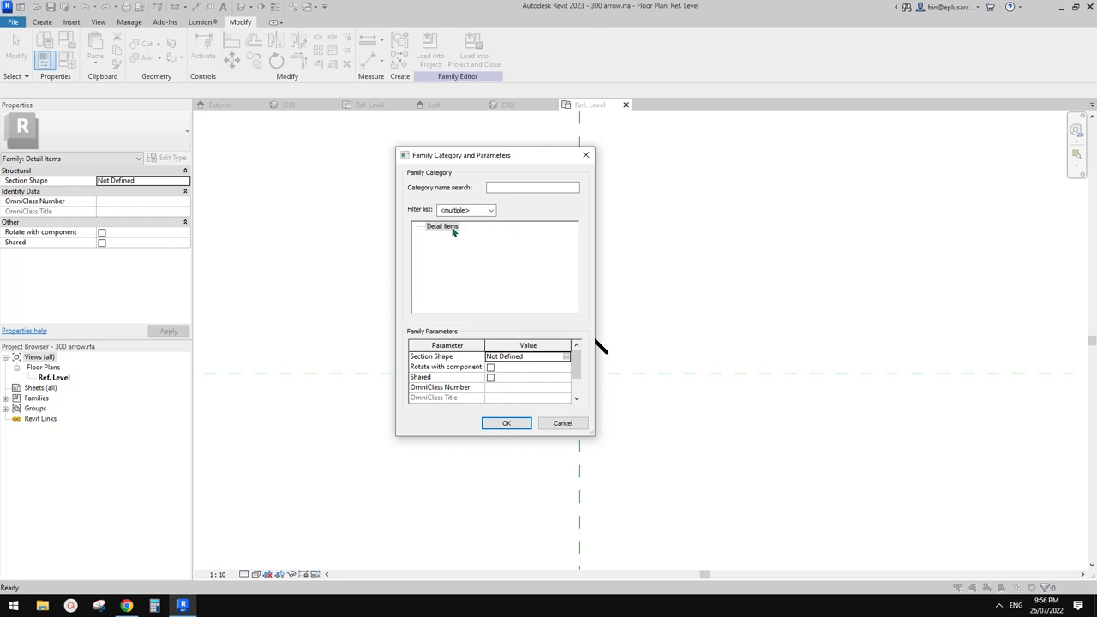
{"action": "left_click", "coordinate": [586, 155]}
{"action": "left_click", "coordinate": [596, 343]}
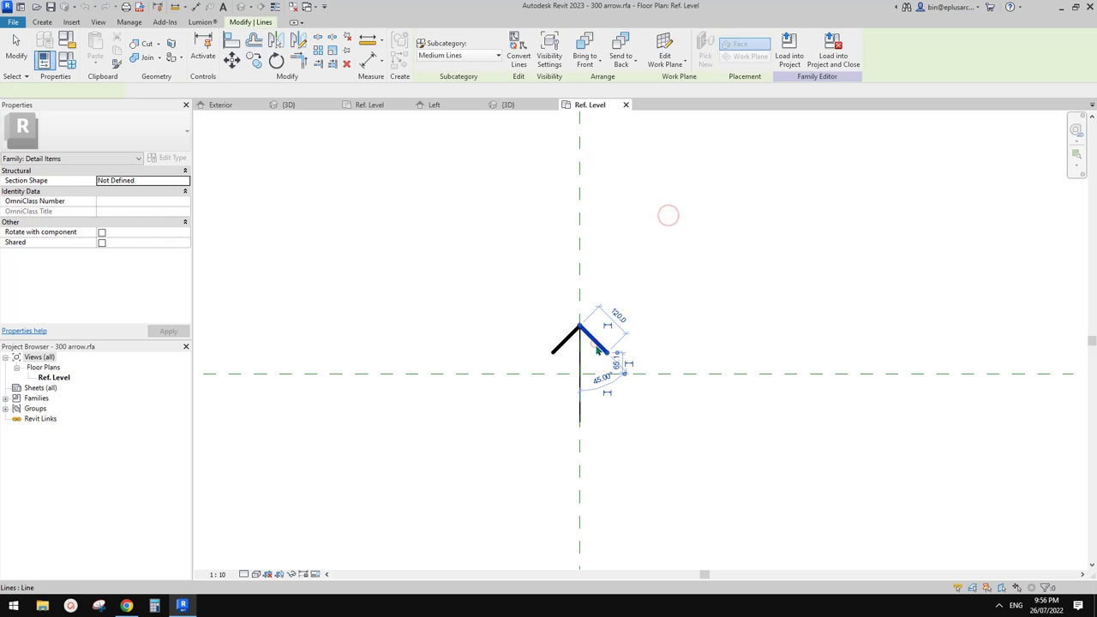
{"action": "left_click", "coordinate": [578, 358]}
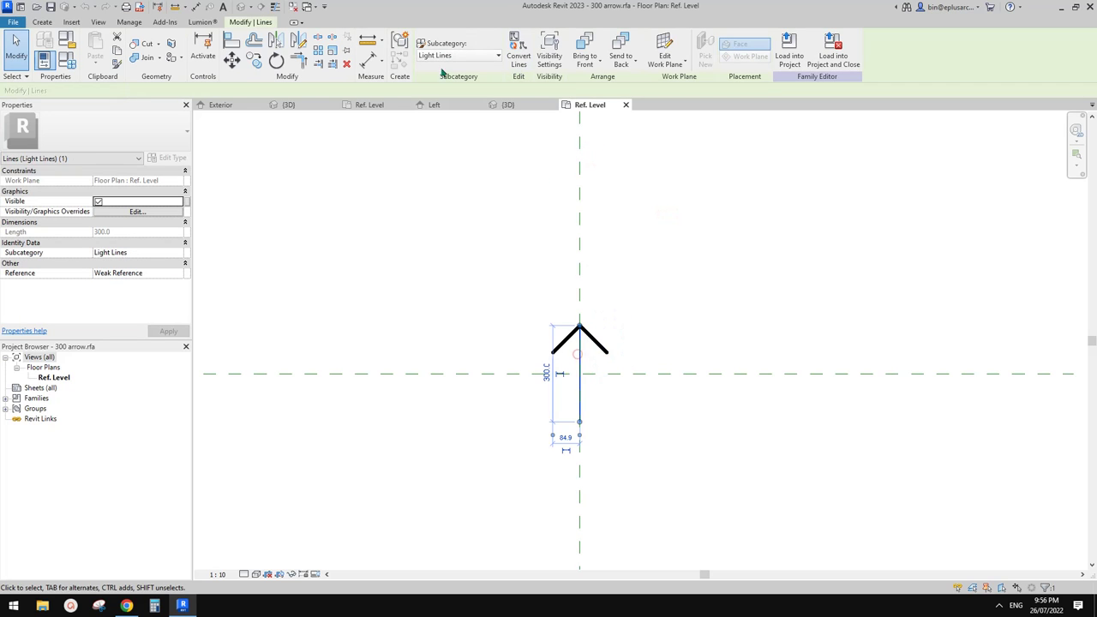
{"action": "left_click", "coordinate": [480, 240]}
{"action": "left_click", "coordinate": [579, 360]}
{"action": "left_click", "coordinate": [458, 207]}
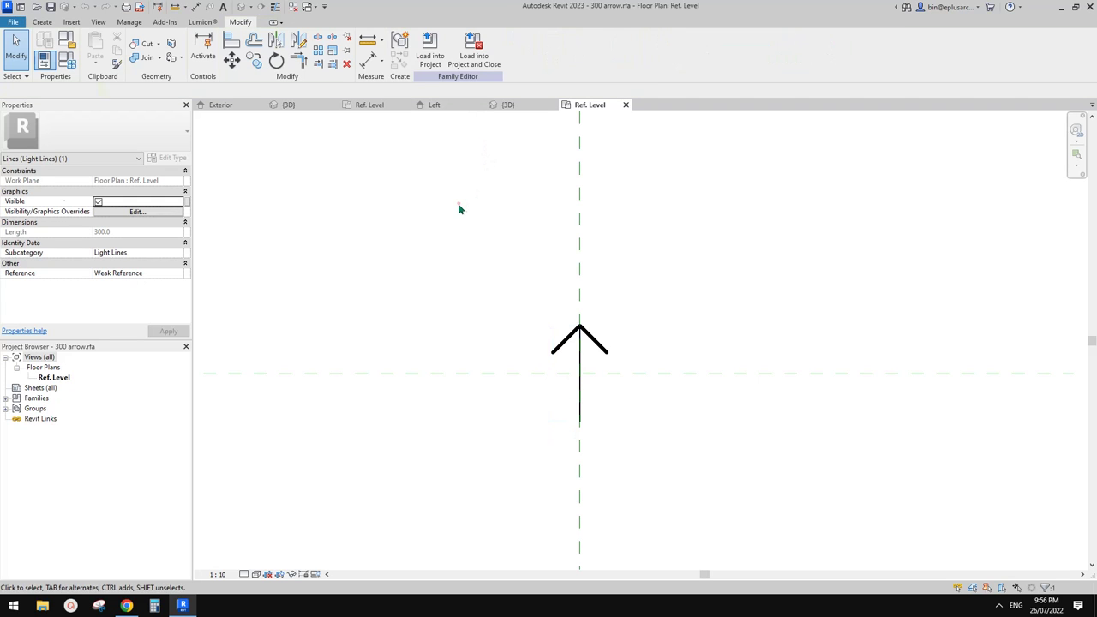
- Load the 300 arrow family into Family8 and close it, after briefly checking the window's 3D view
{"action": "left_click", "coordinate": [461, 54]}
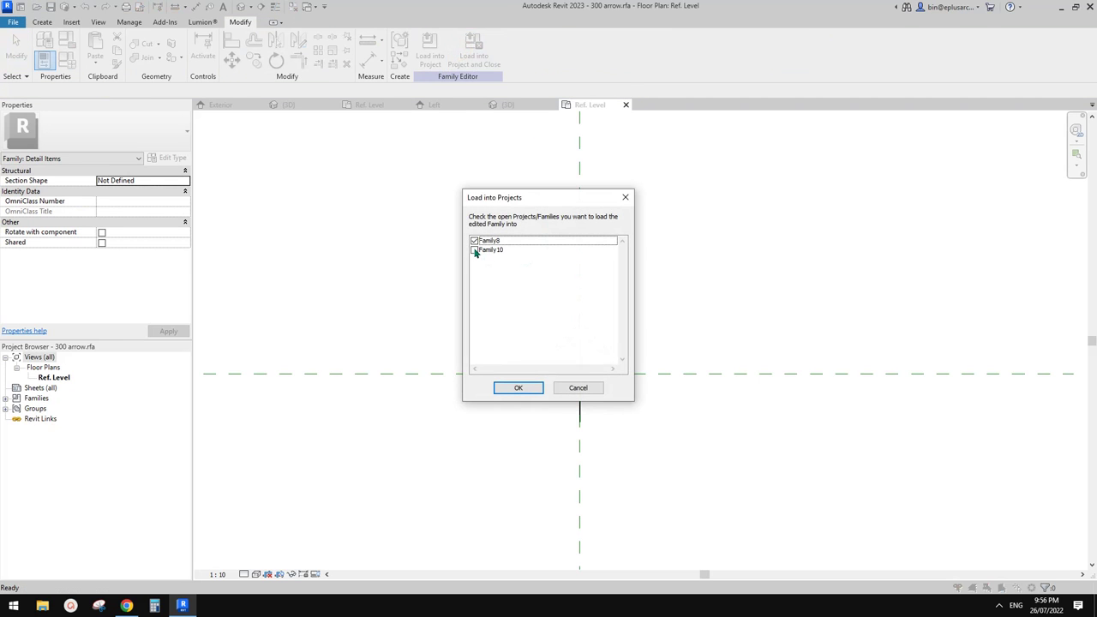
{"action": "key", "text": "Escape"}
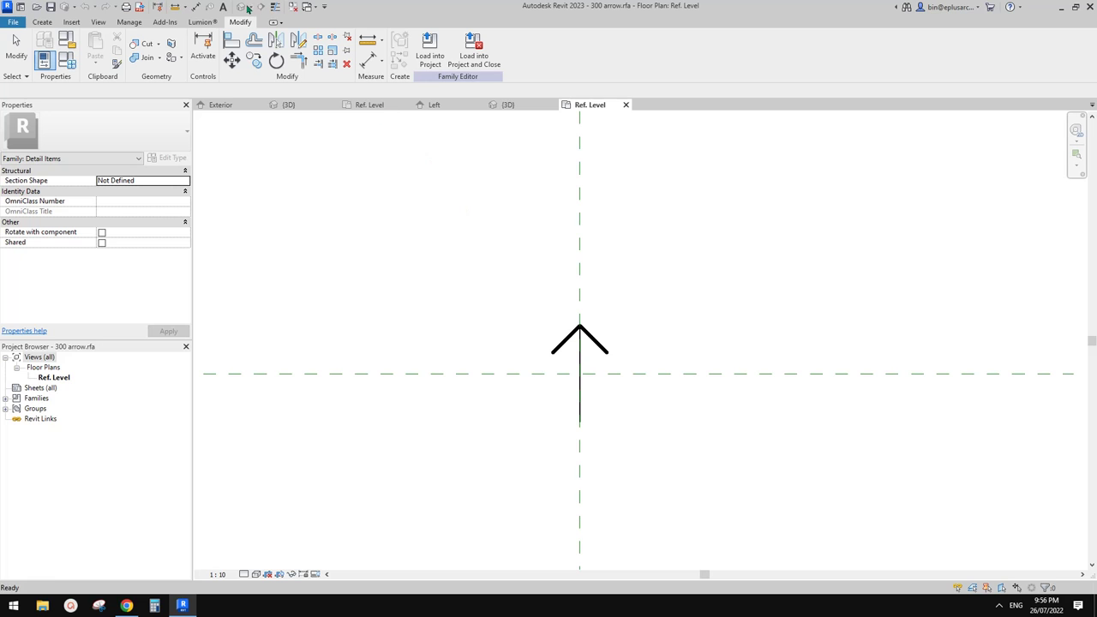
{"action": "left_click", "coordinate": [296, 7]}
{"action": "left_click", "coordinate": [311, 106]}
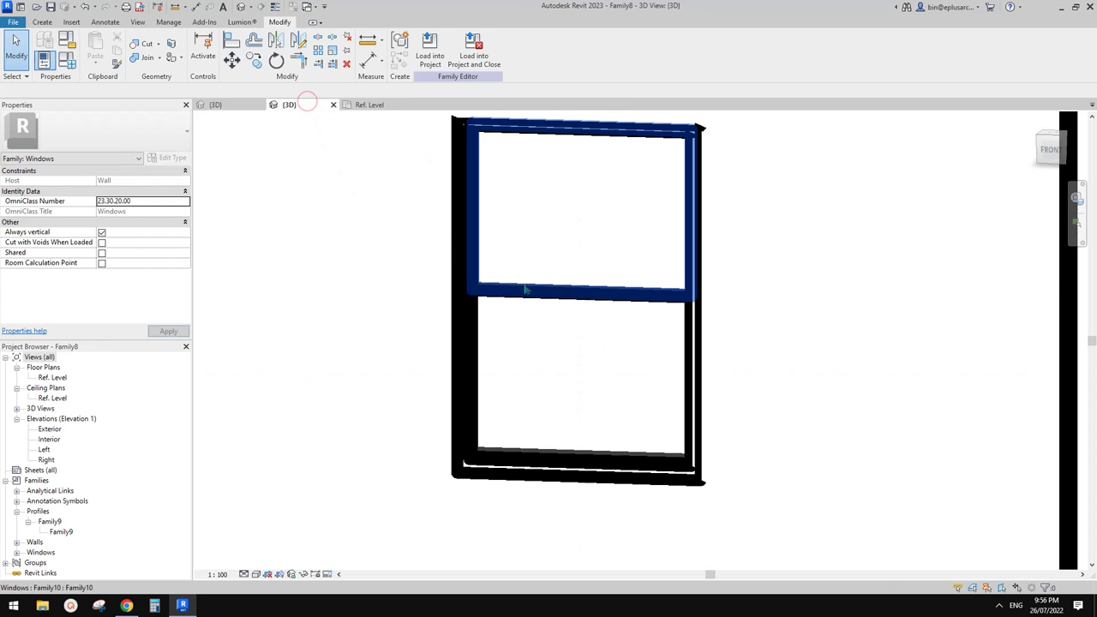
{"action": "scroll", "coordinate": [545, 332], "scroll_direction": "down", "scroll_amount": 3}
{"action": "scroll", "coordinate": [566, 320], "scroll_direction": "up", "scroll_amount": 3}
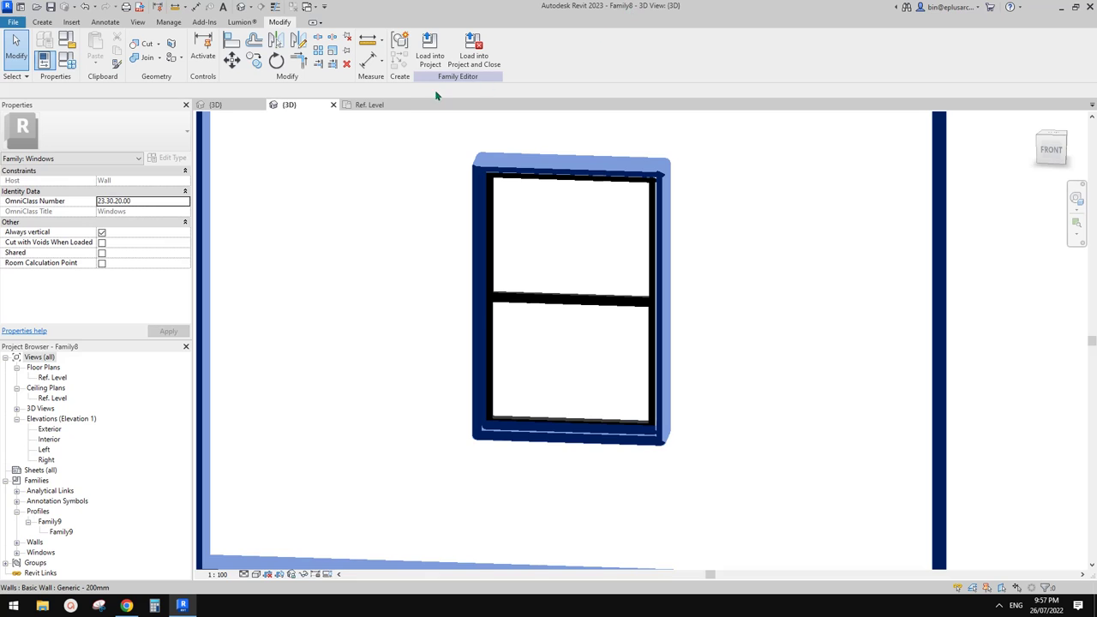
{"action": "left_click", "coordinate": [369, 105]}
{"action": "left_click", "coordinate": [469, 53]}
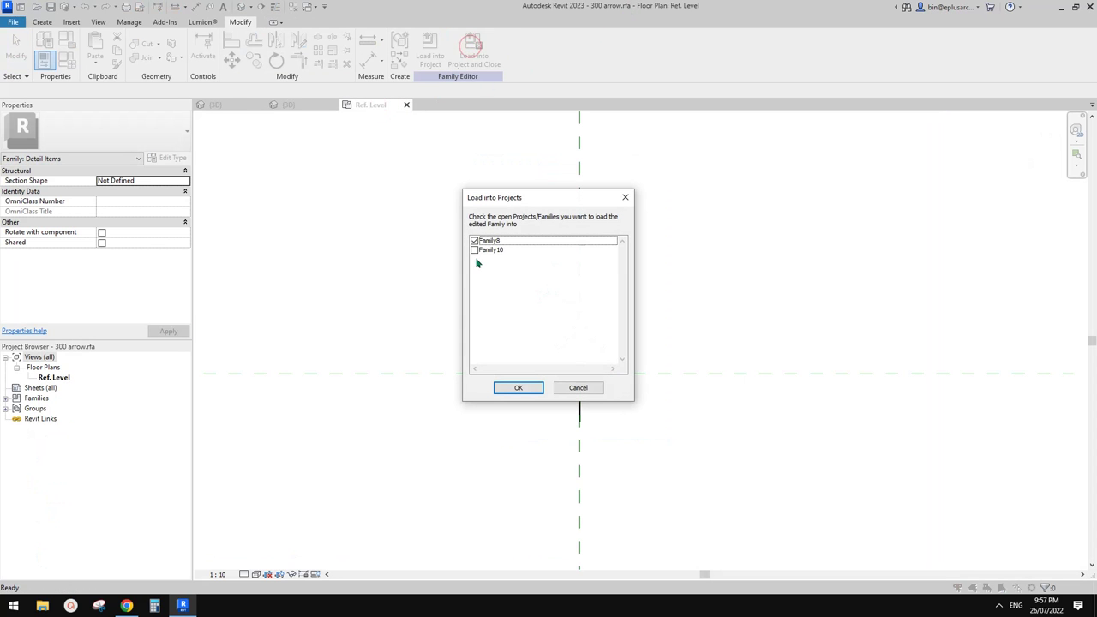
{"action": "left_click", "coordinate": [522, 393]}
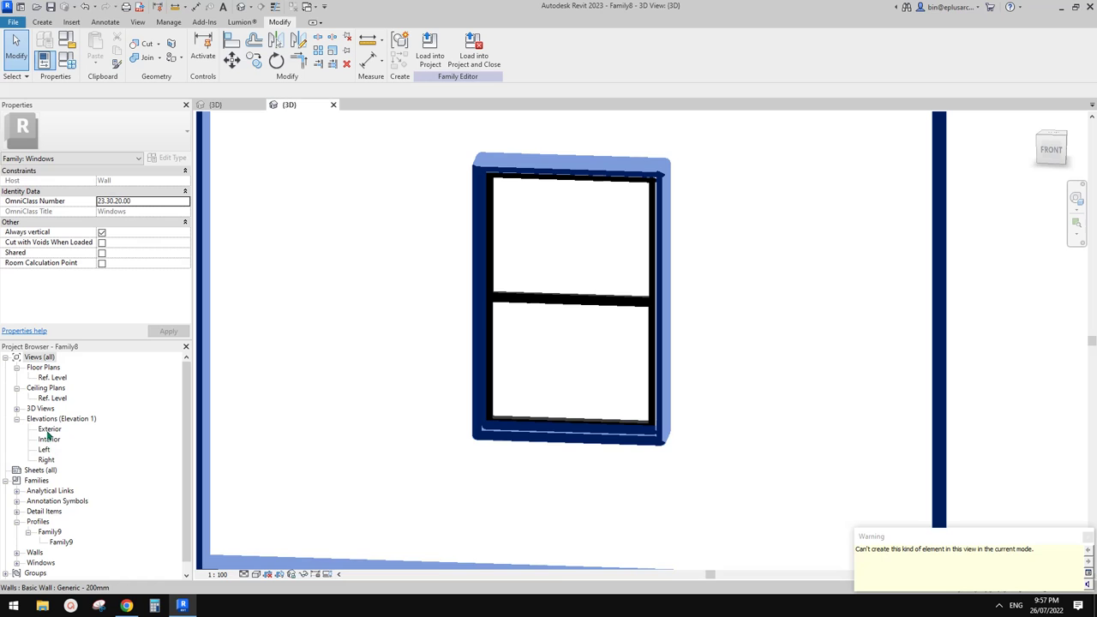
- Open the window family's Exterior elevation and bring up the Annotate tools
{"action": "double_click", "coordinate": [48, 430]}
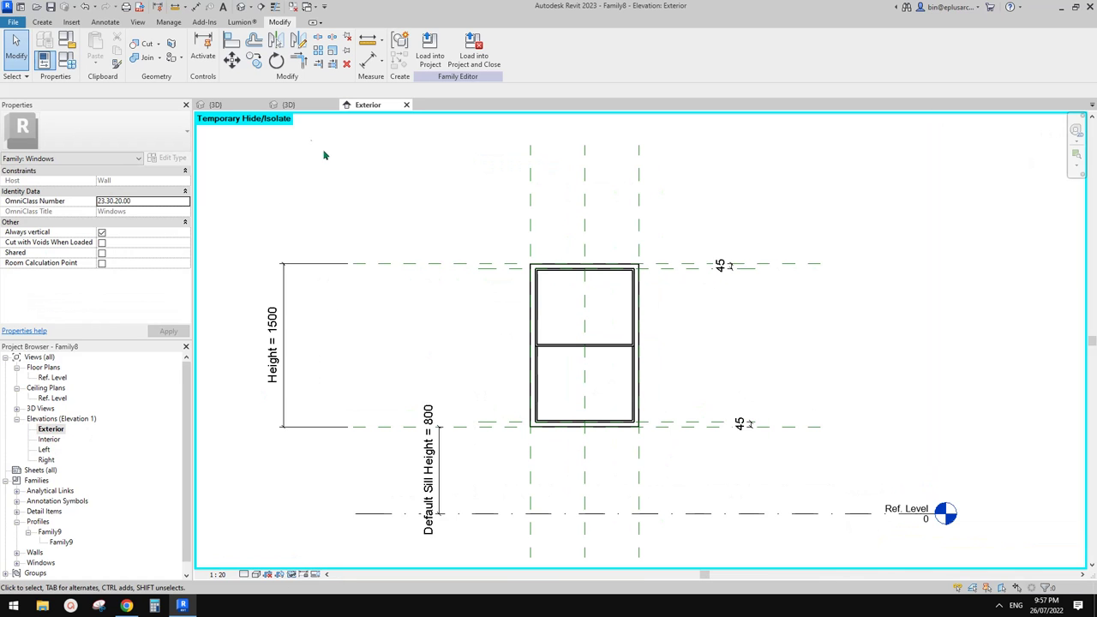
{"action": "left_click", "coordinate": [42, 22]}
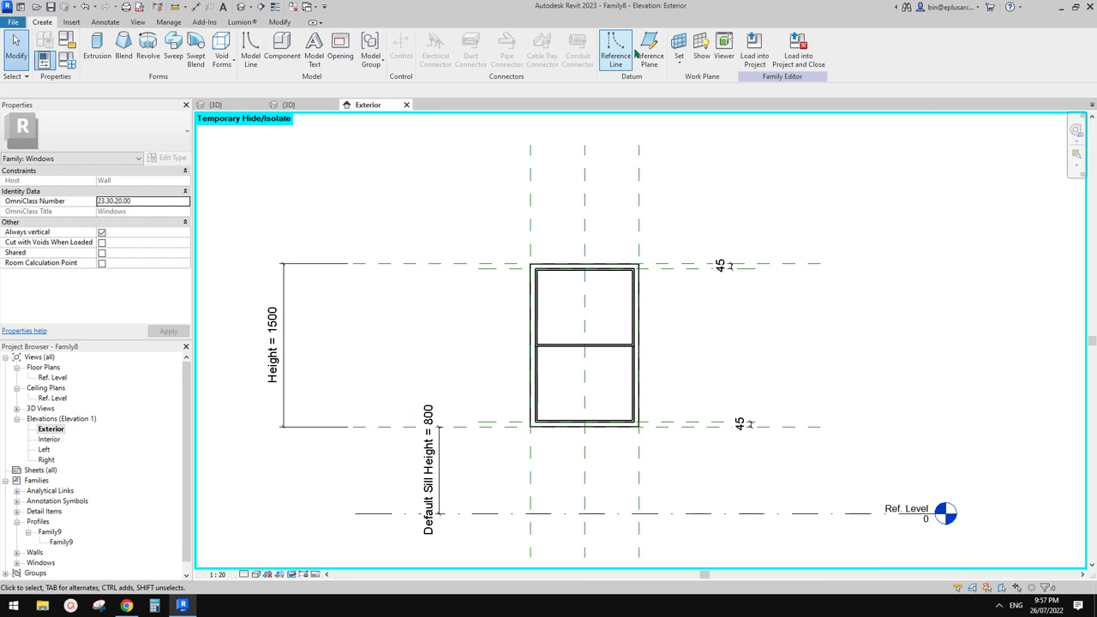
{"action": "left_click", "coordinate": [105, 23]}
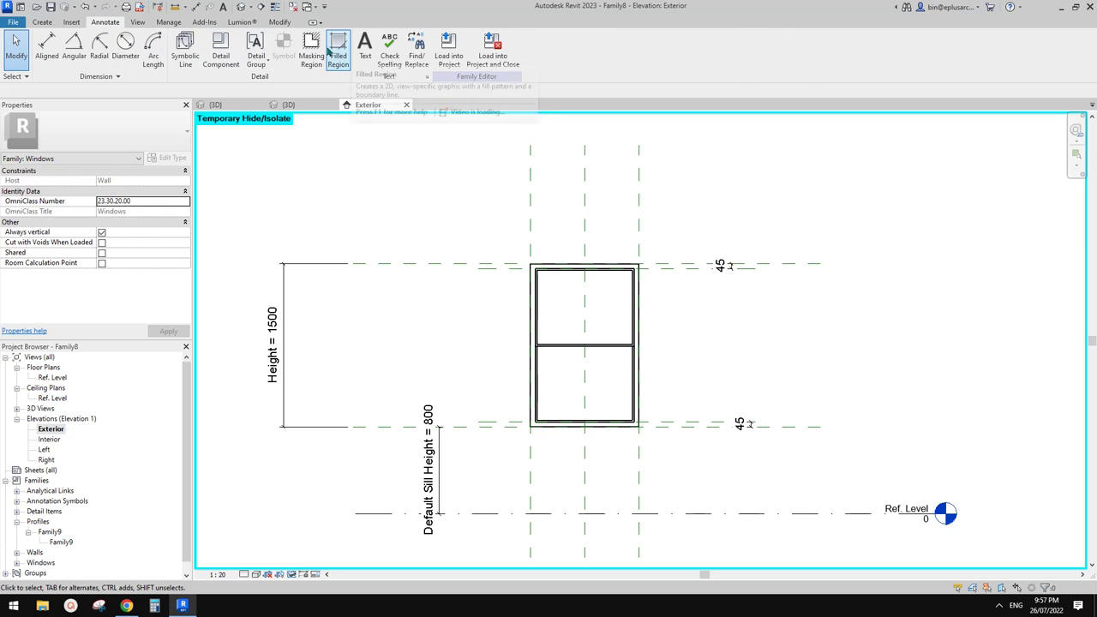
- Place a 300 arrow detail component in the upper pane and another in the lower pane
{"action": "left_click", "coordinate": [221, 55]}
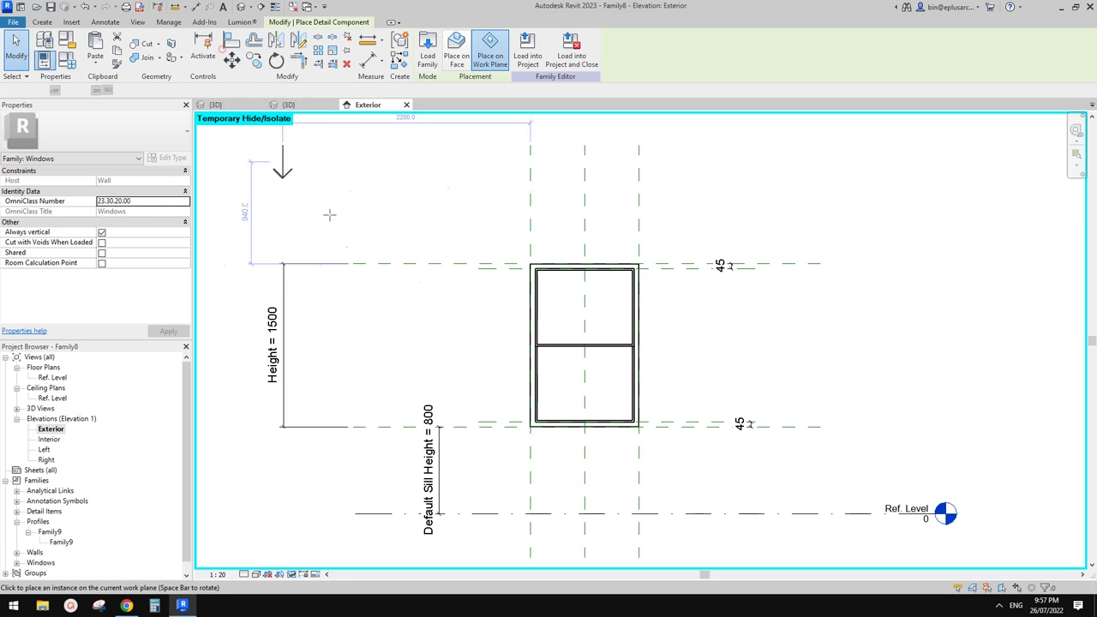
{"action": "scroll", "coordinate": [591, 369], "scroll_direction": "up", "scroll_amount": 2}
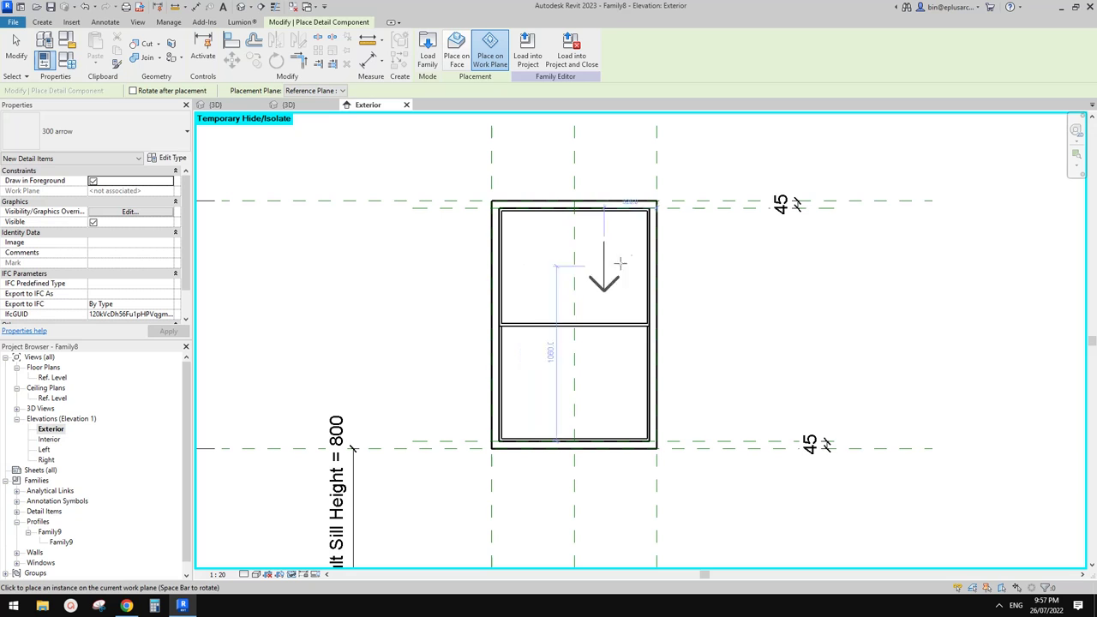
{"action": "left_click", "coordinate": [615, 292]}
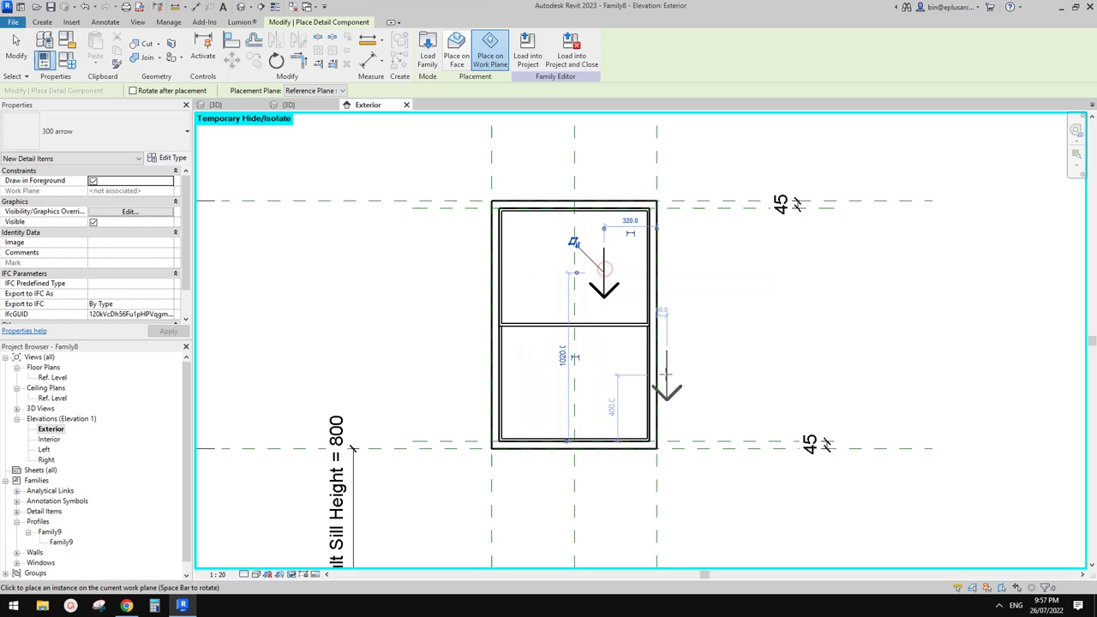
{"action": "left_click", "coordinate": [603, 377]}
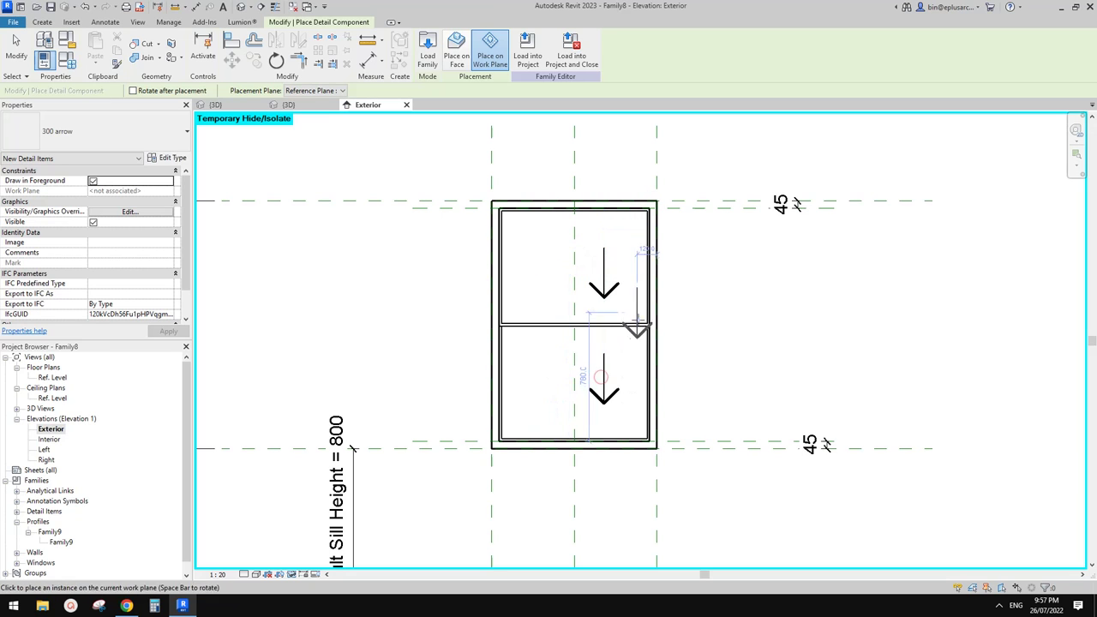
{"action": "key", "text": "Escape"}
{"action": "key", "text": "Escape"}
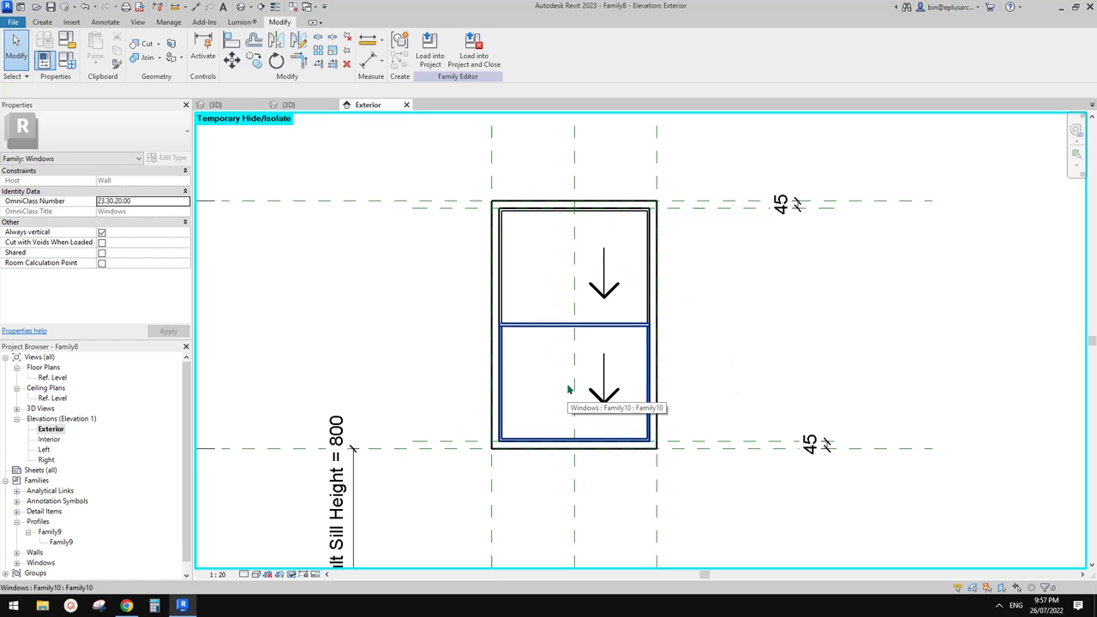
- Rotate the lower pane's arrow with two Space presses so it points up
{"action": "left_click", "coordinate": [604, 387]}
{"action": "scroll", "coordinate": [604, 381], "scroll_direction": "up", "scroll_amount": 2}
{"action": "key", "text": "space"}
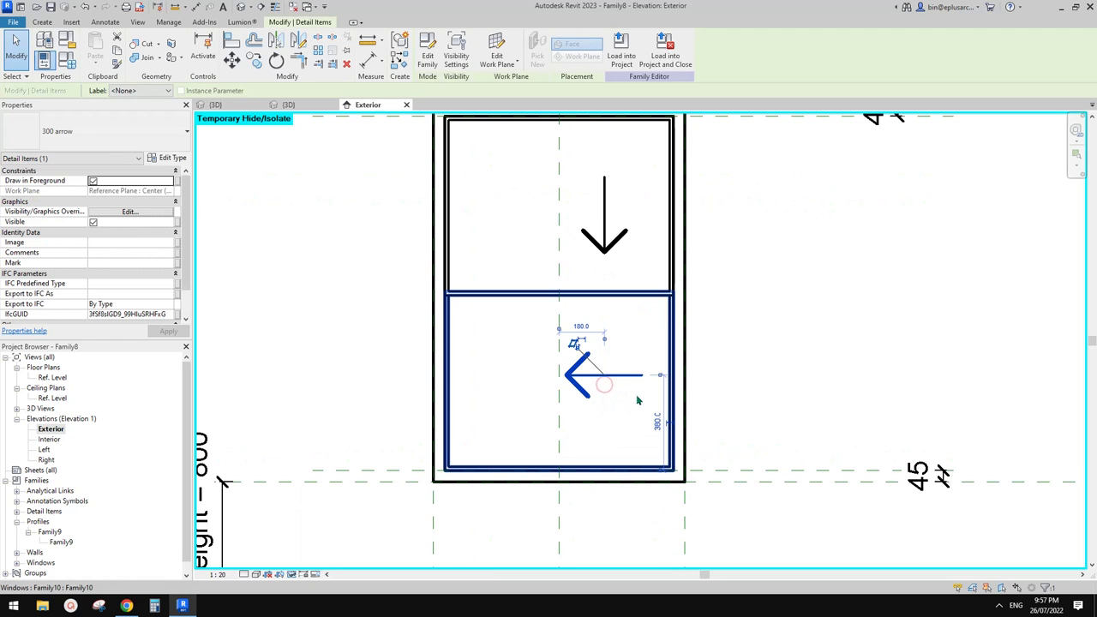
{"action": "key", "text": "space"}
{"action": "key", "text": "Escape"}
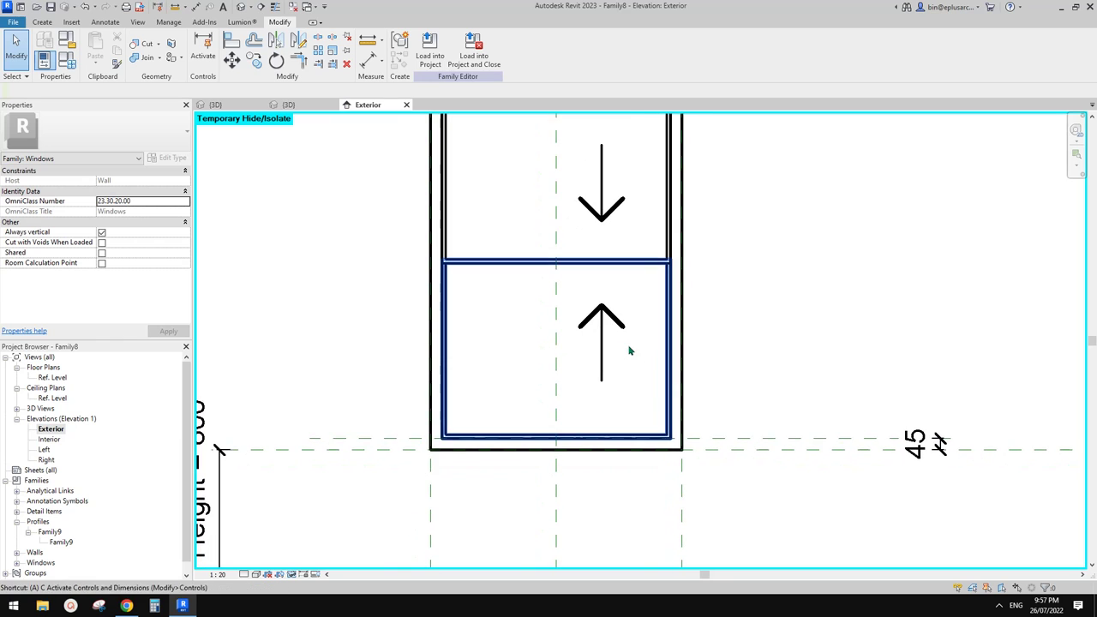
{"action": "key", "text": "a"}
{"action": "key", "text": "l"}
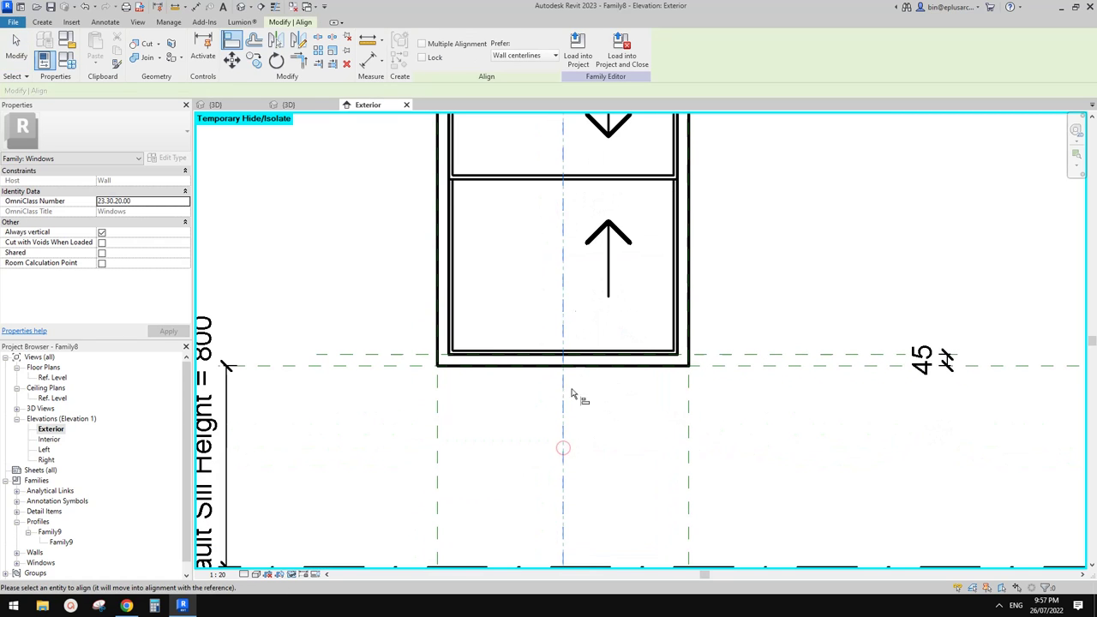
- Align the up and down arrows onto the window's vertical centre reference plane and lock them
{"action": "left_click", "coordinate": [610, 282]}
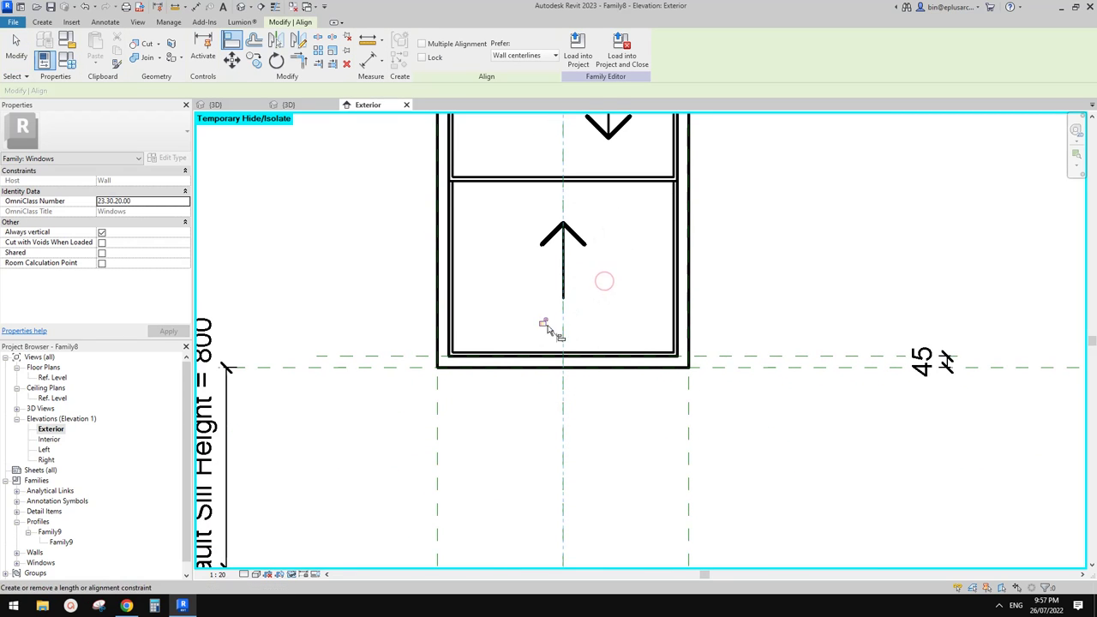
{"action": "middle_click_drag", "start_coordinate": [614, 244], "coordinate": [609, 480]}
{"action": "left_click", "coordinate": [558, 155]}
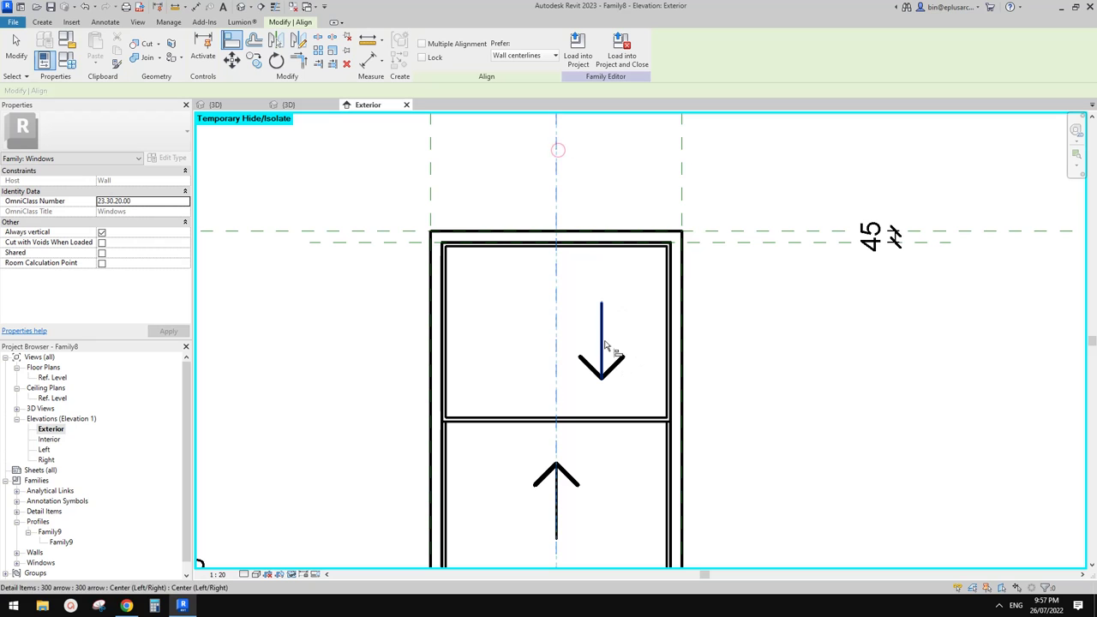
{"action": "left_click", "coordinate": [601, 351]}
{"action": "middle_click_drag", "start_coordinate": [620, 381], "coordinate": [620, 306]}
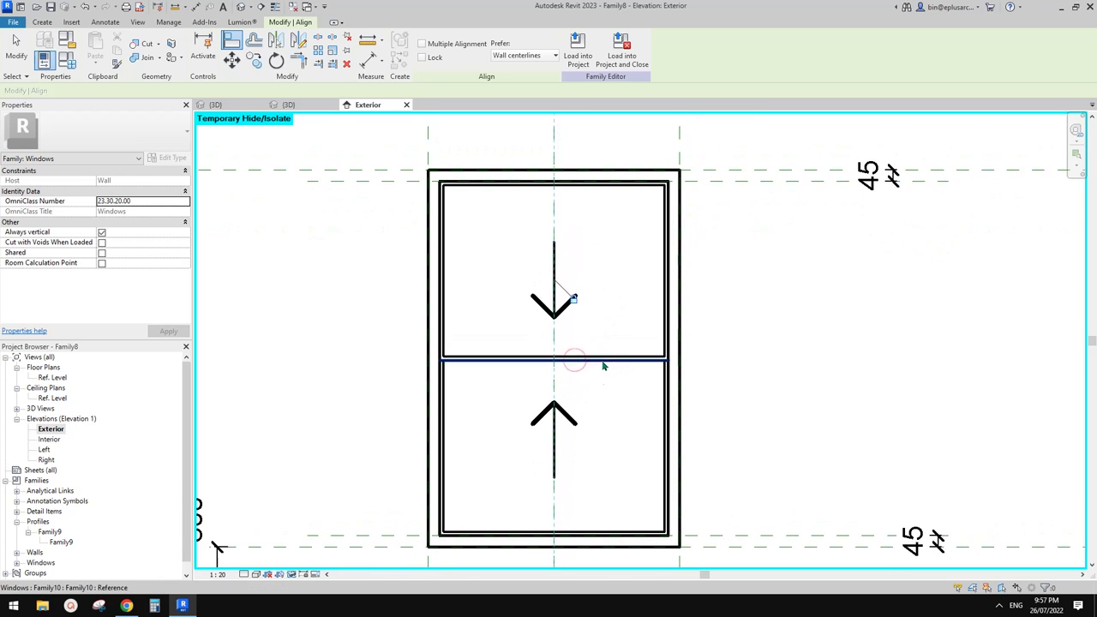
{"action": "scroll", "coordinate": [612, 343], "scroll_direction": "down", "scroll_amount": 2}
{"action": "key", "text": "Escape"}
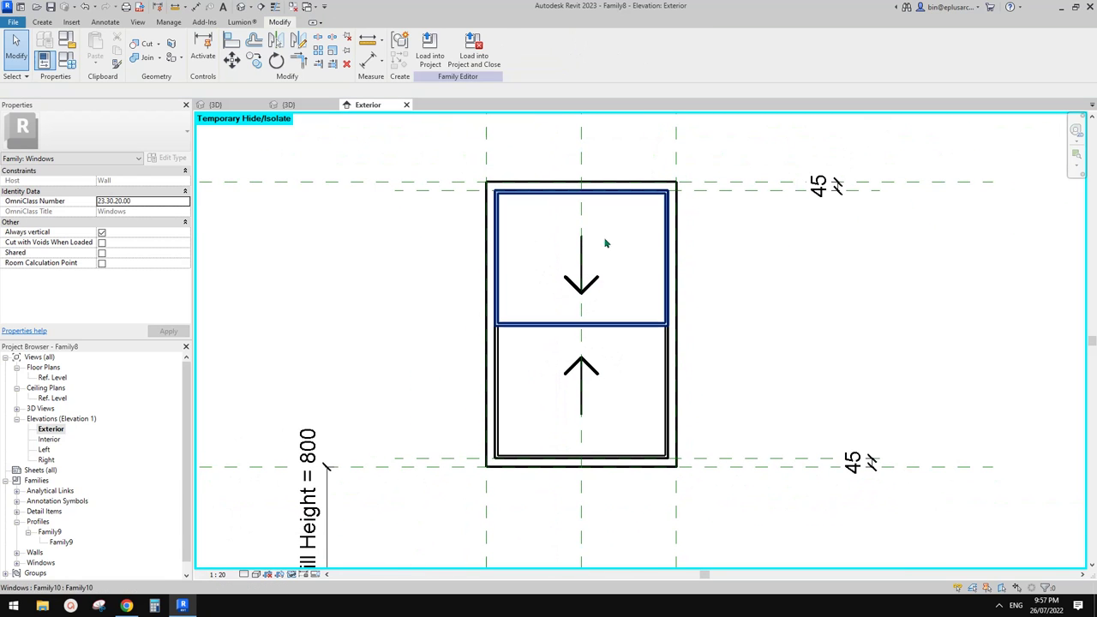
{"action": "scroll", "coordinate": [592, 322], "scroll_direction": "up", "scroll_amount": 1}
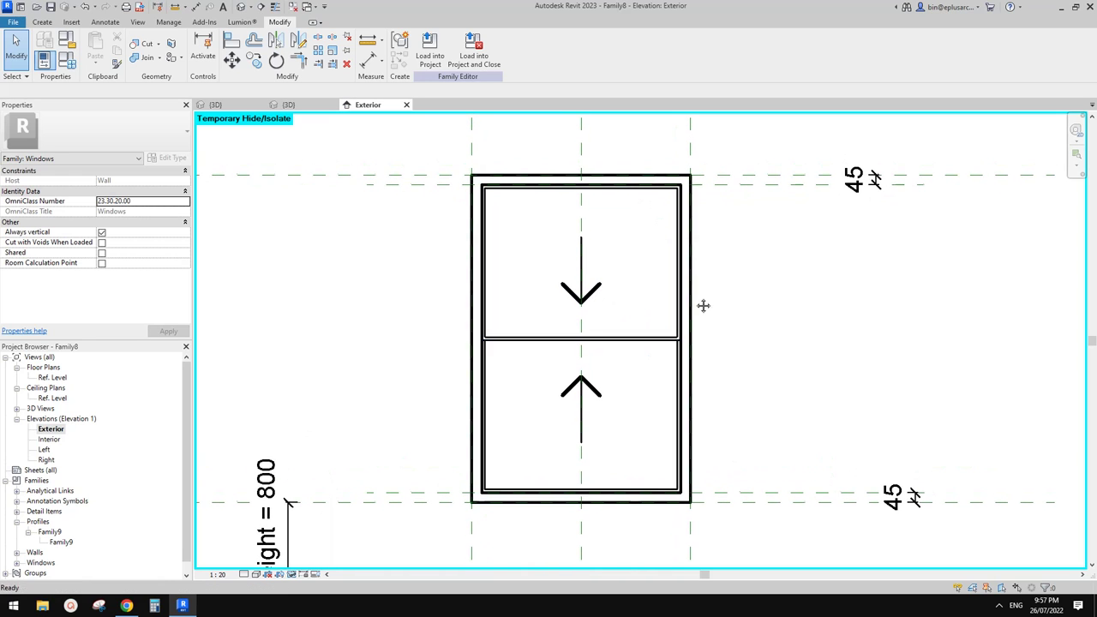
{"action": "key", "text": "r"}
{"action": "key", "text": "p"}
{"action": "middle_click_drag", "start_coordinate": [702, 306], "coordinate": [680, 308]}
- Draw a horizontal reference plane across the meeting rail
{"action": "left_click", "coordinate": [871, 330]}
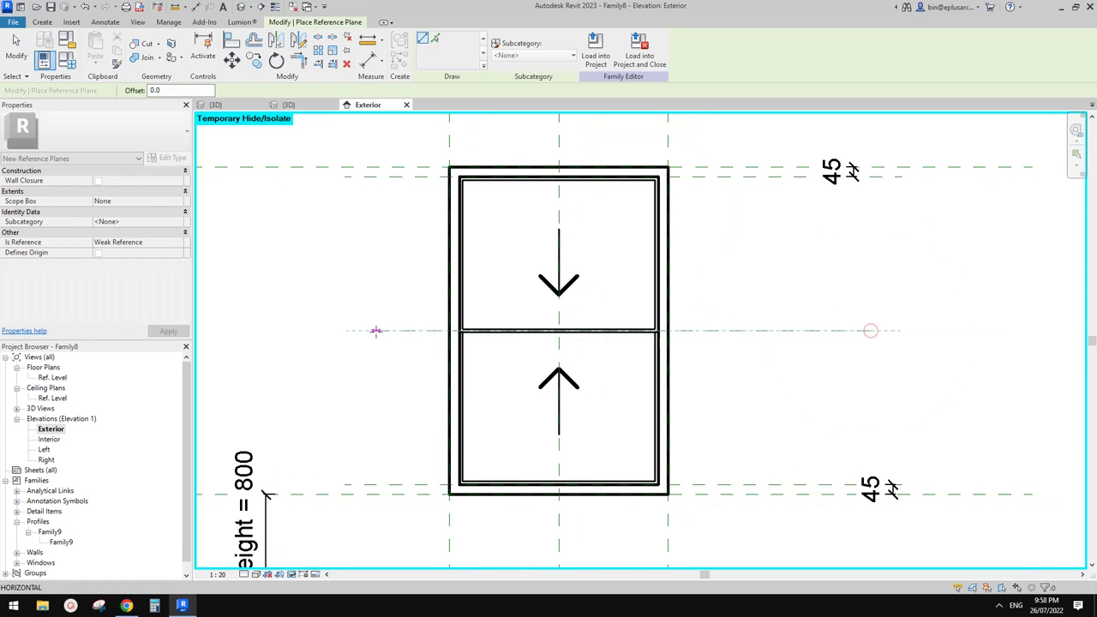
{"action": "left_click", "coordinate": [354, 330]}
{"action": "key", "text": "Escape"}
{"action": "key", "text": "Escape"}
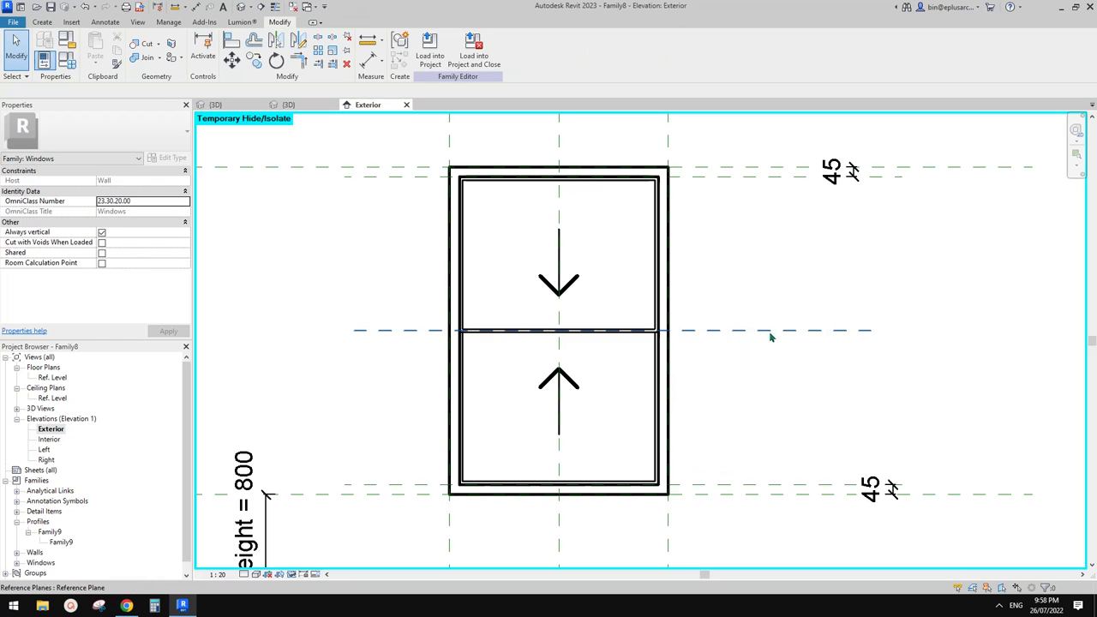
{"action": "middle_click_drag", "start_coordinate": [771, 335], "coordinate": [755, 341]}
- Dimension the bottom, meeting-rail and top reference planes, giving a 750/750 string
{"action": "key", "text": "d"}
{"action": "key", "text": "i"}
{"action": "scroll", "coordinate": [759, 394], "scroll_direction": "down", "scroll_amount": 2}
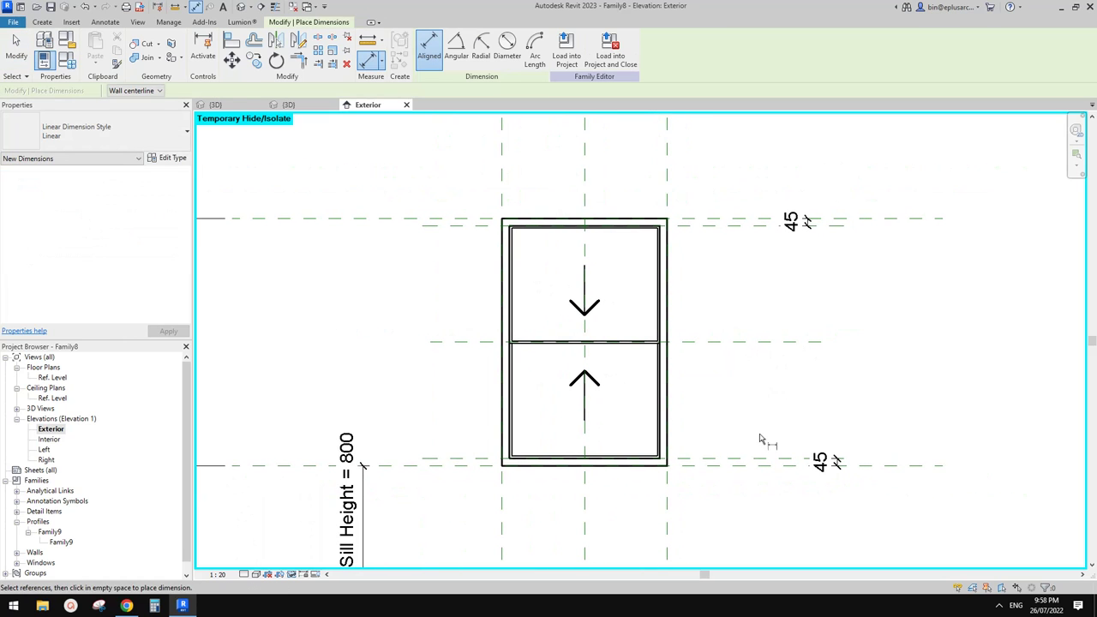
{"action": "left_click", "coordinate": [762, 465]}
{"action": "left_click", "coordinate": [754, 341]}
{"action": "left_click", "coordinate": [745, 218]}
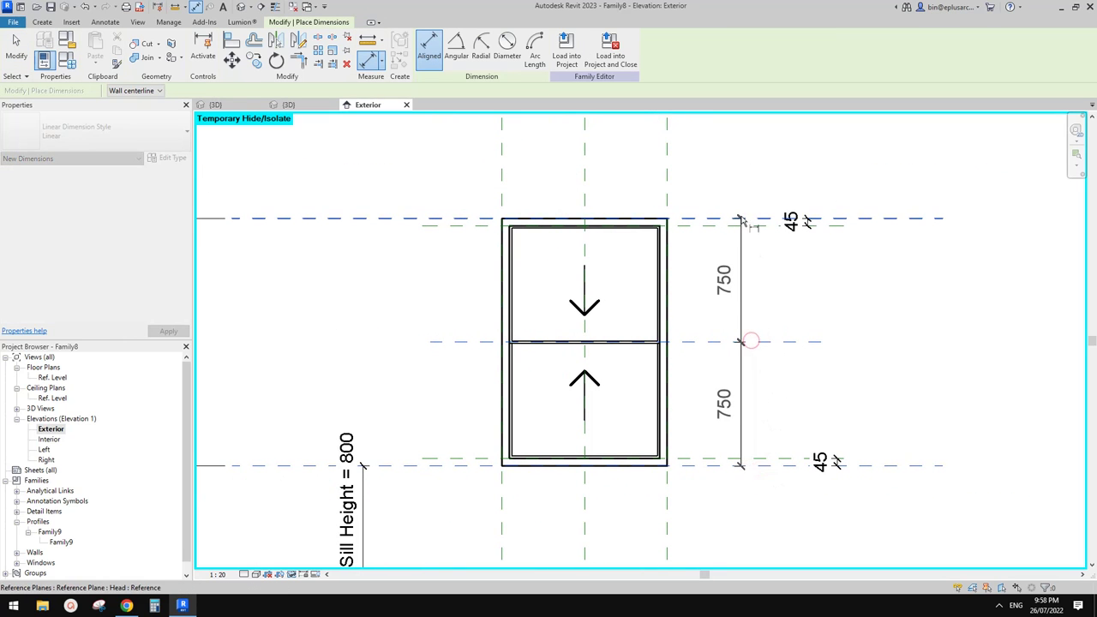
{"action": "left_click", "coordinate": [883, 281]}
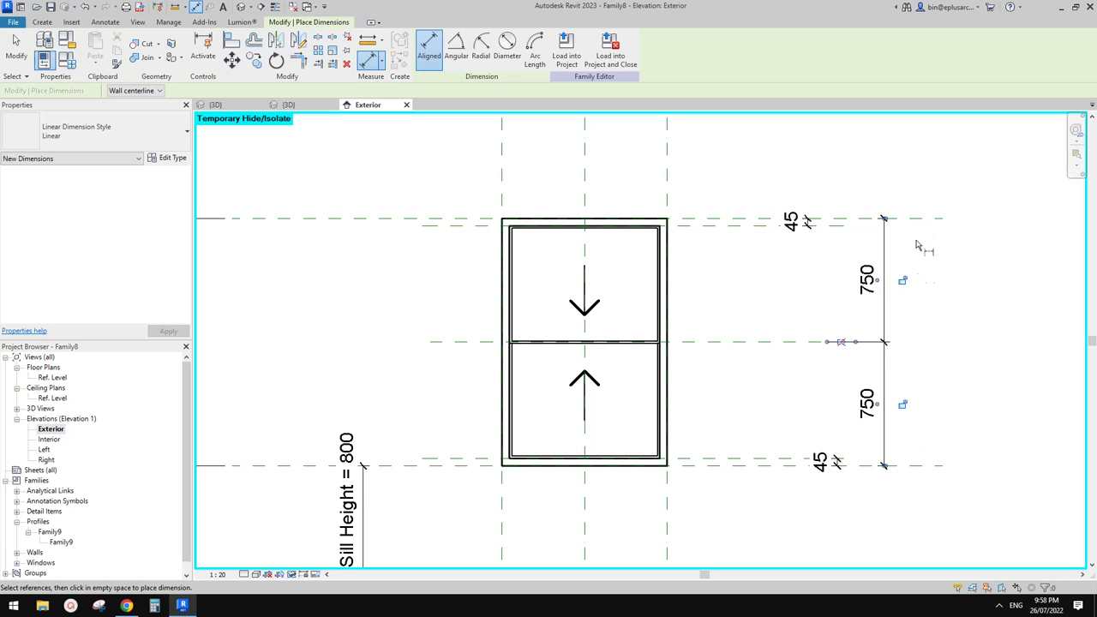
- Dimension the upper arrow between the meeting rail and top plane (390/315) and set it EQ
{"action": "scroll", "coordinate": [796, 347], "scroll_direction": "up", "scroll_amount": 1}
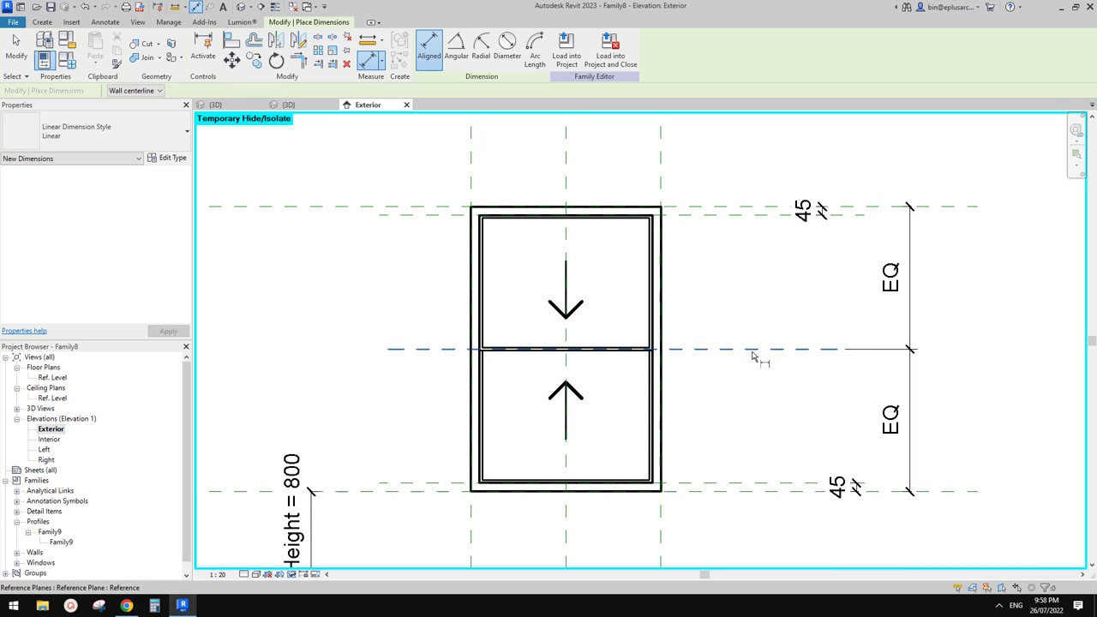
{"action": "left_click", "coordinate": [762, 352]}
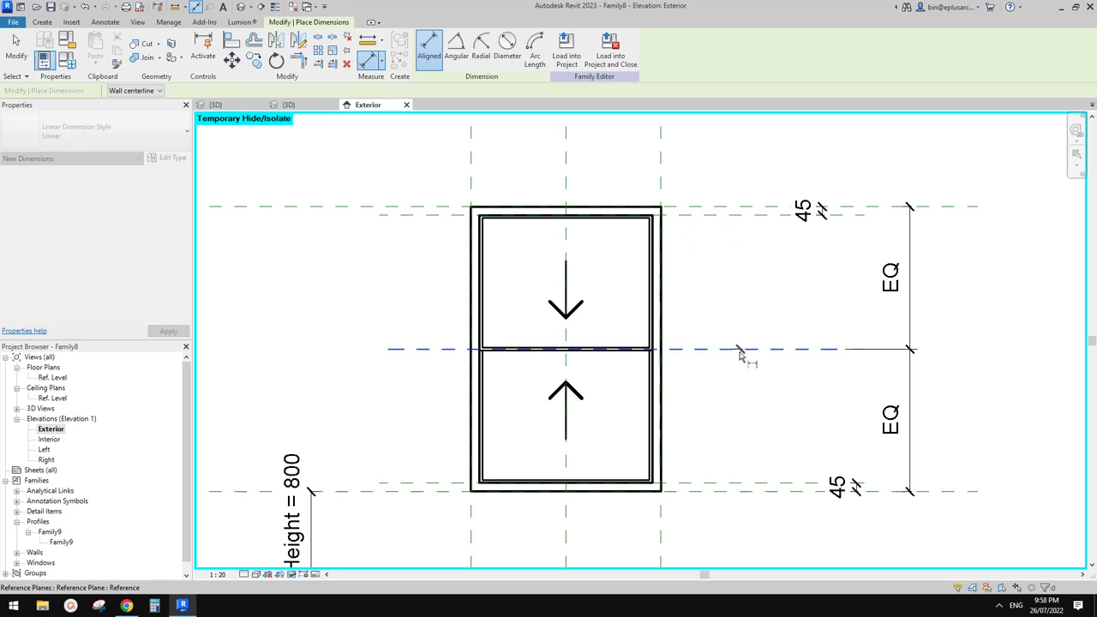
{"action": "left_click", "coordinate": [734, 215]}
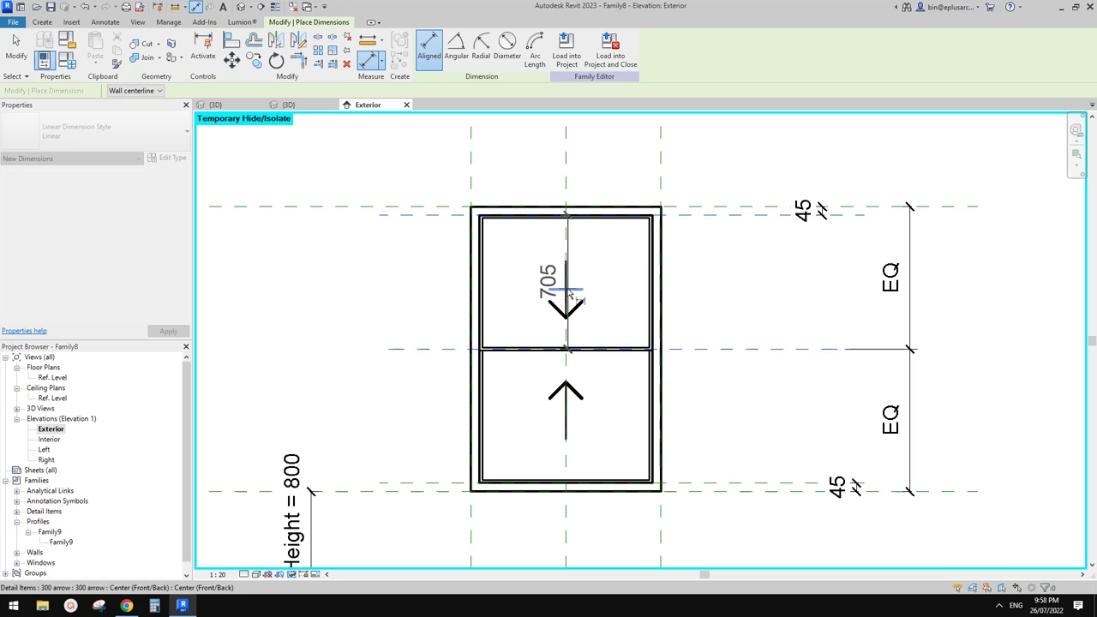
{"action": "left_click", "coordinate": [573, 292]}
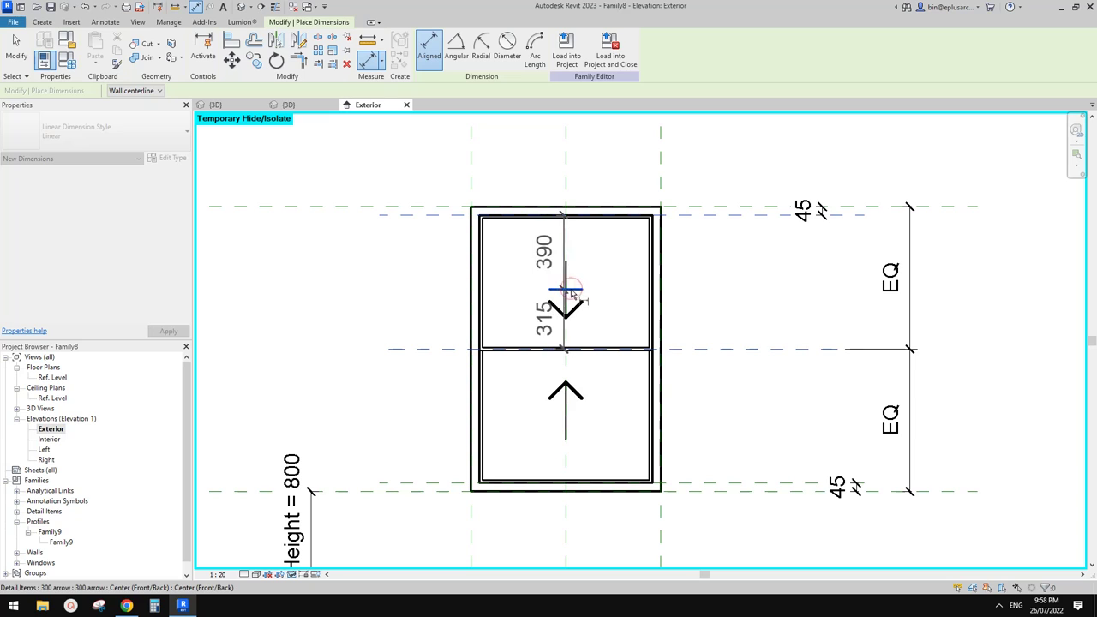
{"action": "left_click", "coordinate": [738, 295]}
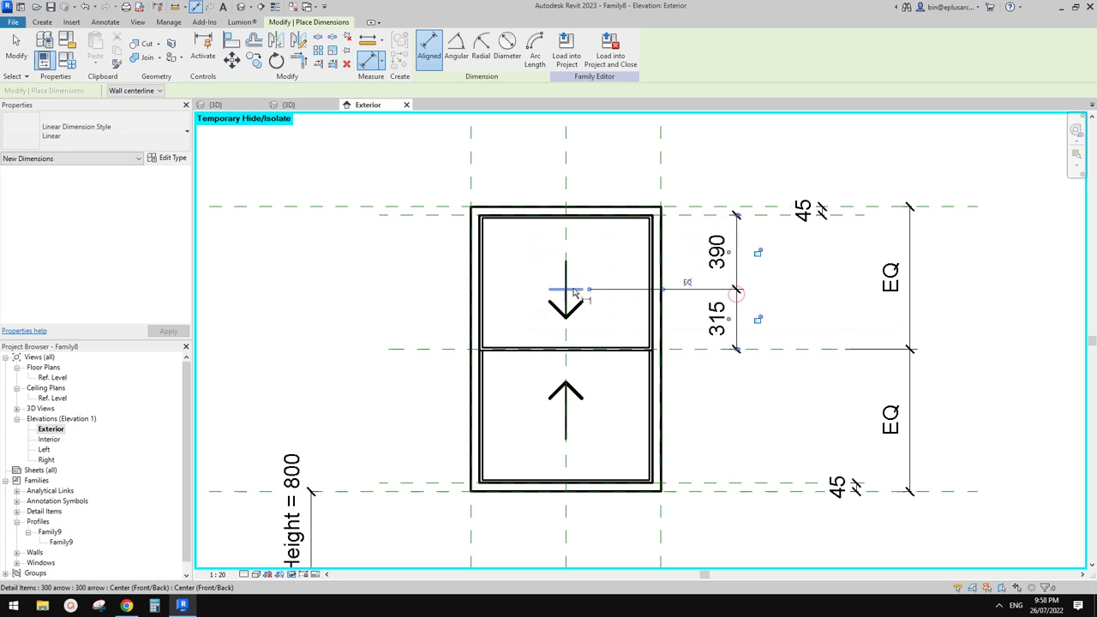
{"action": "left_click", "coordinate": [685, 285]}
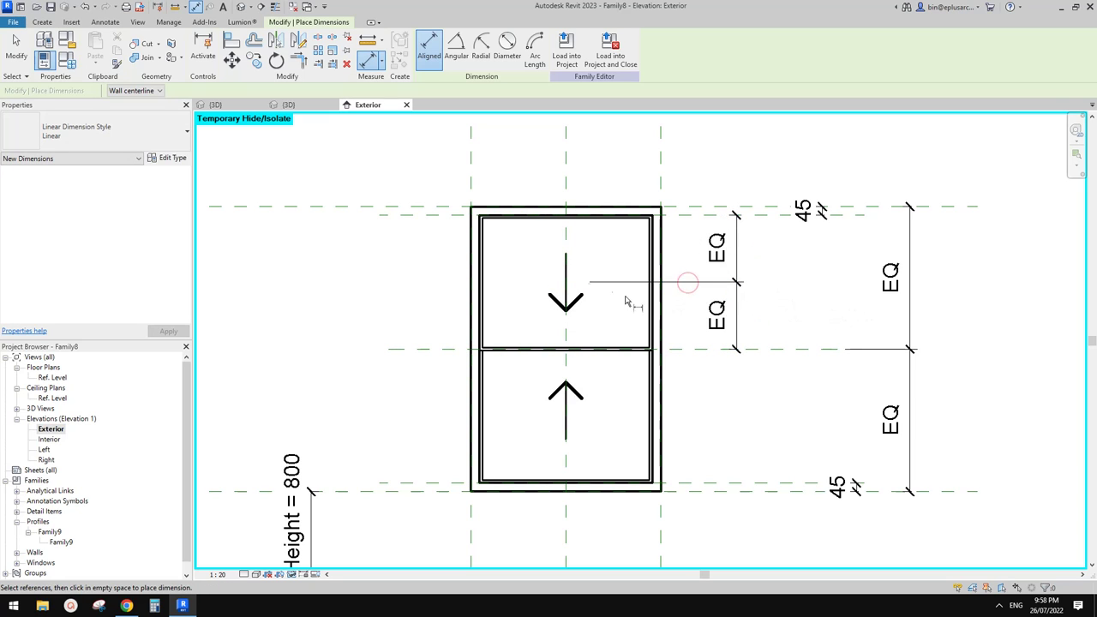
{"action": "key", "text": "Escape"}
{"action": "key", "text": "Escape"}
- Add an EQ dimension centring the lower arrow between the meeting rail and the sill
{"action": "left_click", "coordinate": [564, 283]}
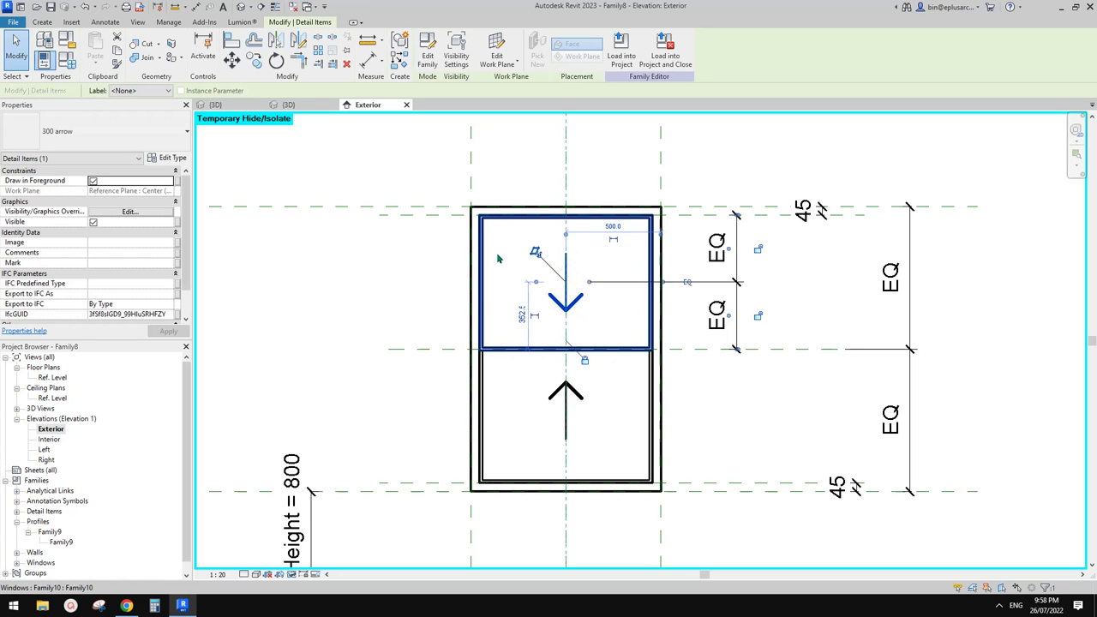
{"action": "key", "text": "Escape"}
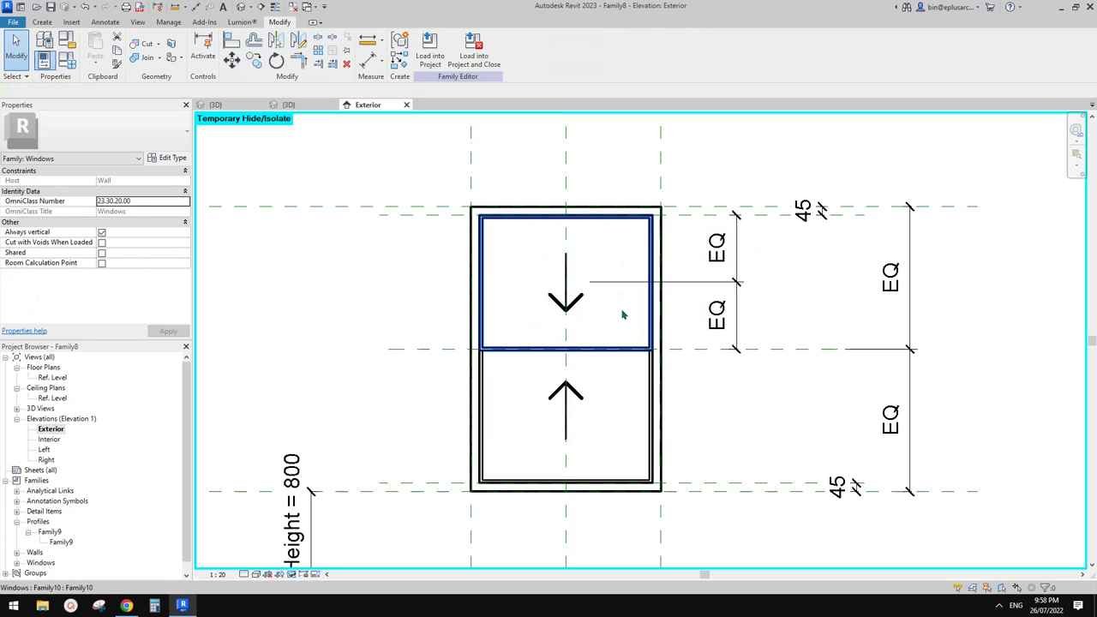
{"action": "middle_click_drag", "start_coordinate": [591, 404], "coordinate": [605, 384]}
{"action": "key", "text": "d"}
{"action": "key", "text": "i"}
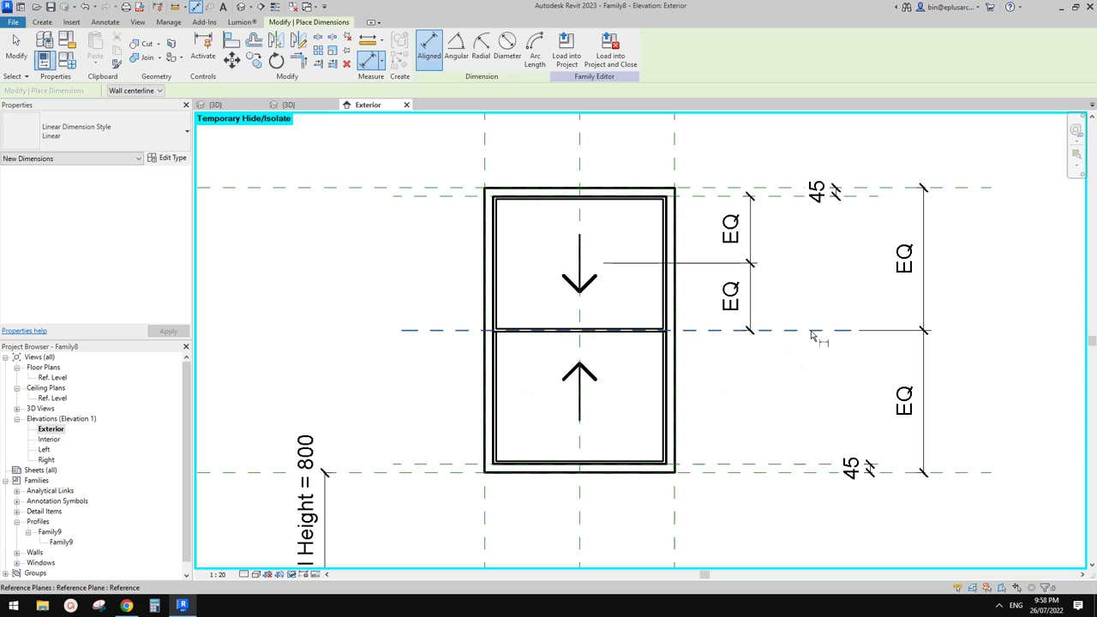
{"action": "left_click", "coordinate": [812, 332]}
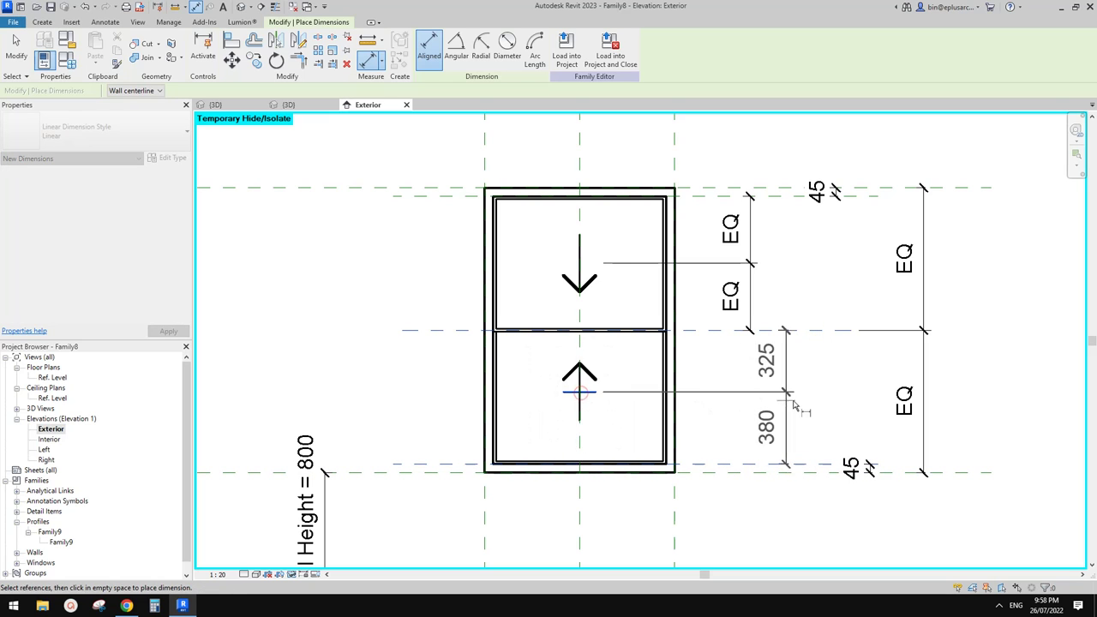
{"action": "left_click", "coordinate": [795, 397]}
{"action": "left_click", "coordinate": [745, 399]}
{"action": "key", "text": "Escape"}
{"action": "key", "text": "Escape"}
{"action": "scroll", "coordinate": [743, 389], "scroll_direction": "down", "scroll_amount": 1}
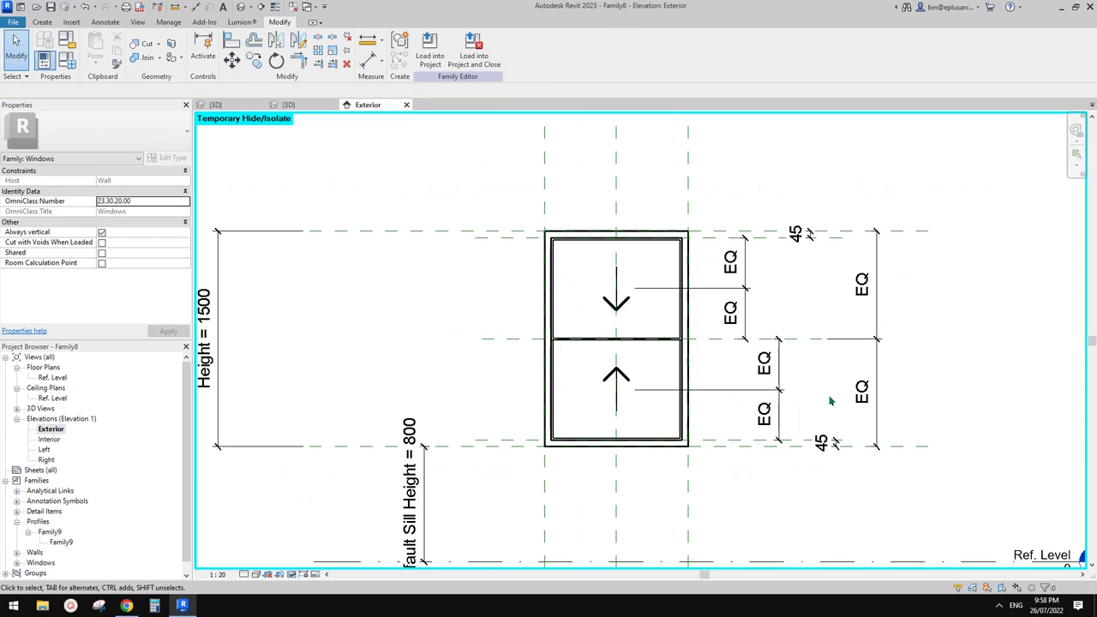
- Check the Interior elevation, reset Temporary Hide (HR) in Exterior, and close inactive views
{"action": "double_click", "coordinate": [49, 440]}
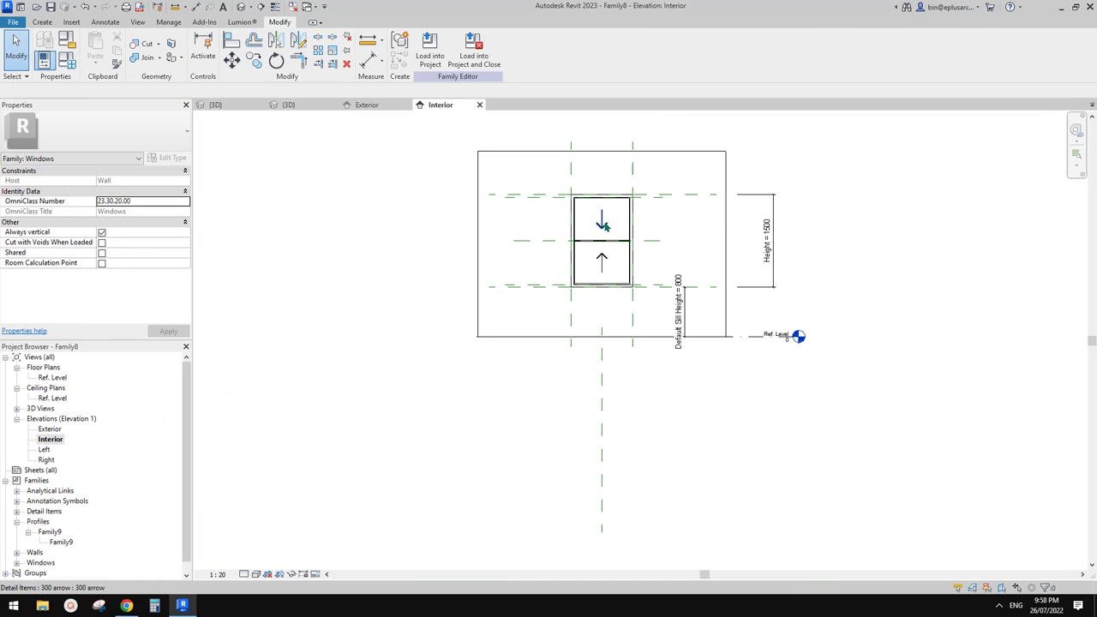
{"action": "double_click", "coordinate": [50, 429]}
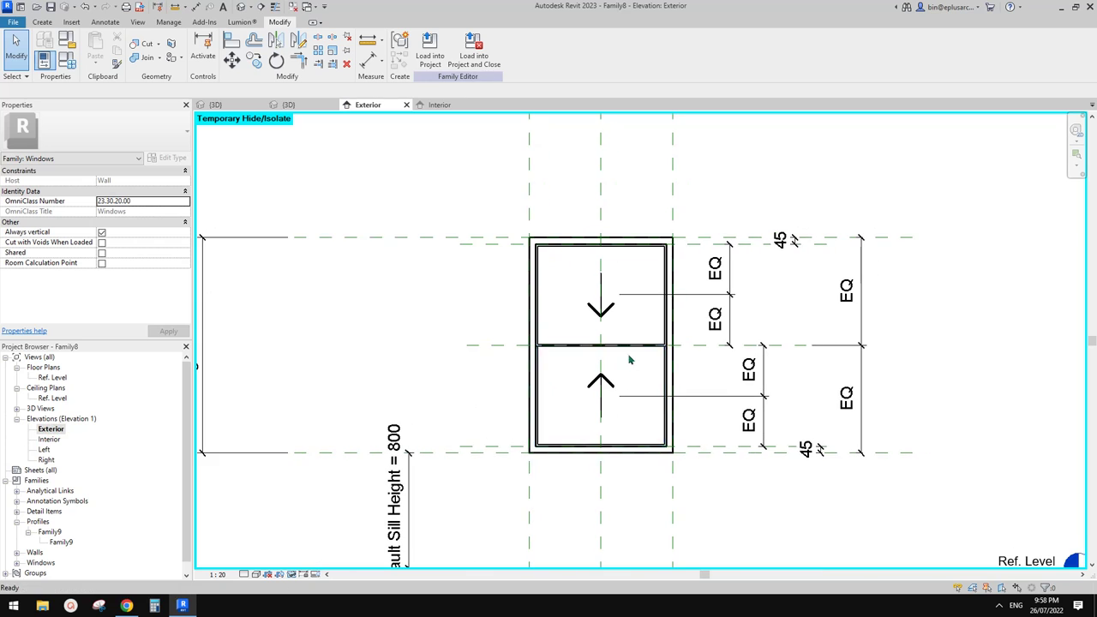
{"action": "middle_click_drag", "start_coordinate": [420, 162], "coordinate": [406, 170]}
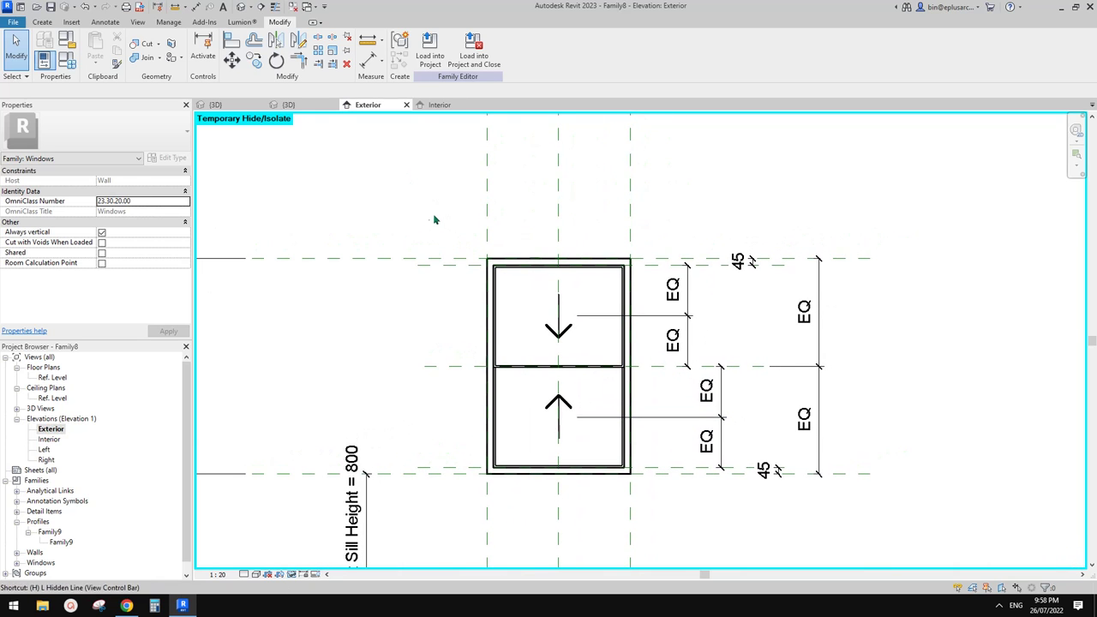
{"action": "key", "text": "h"}
{"action": "key", "text": "r"}
{"action": "left_click", "coordinate": [293, 7]}
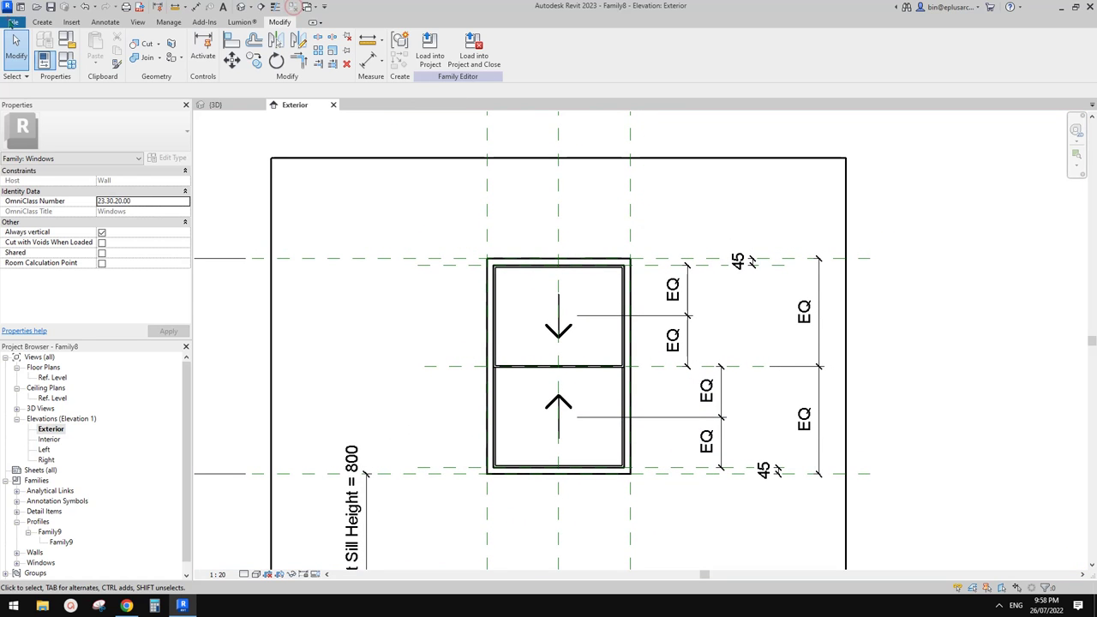
{"action": "left_click", "coordinate": [12, 22]}
{"action": "mouse_move", "coordinate": [38, 65]}
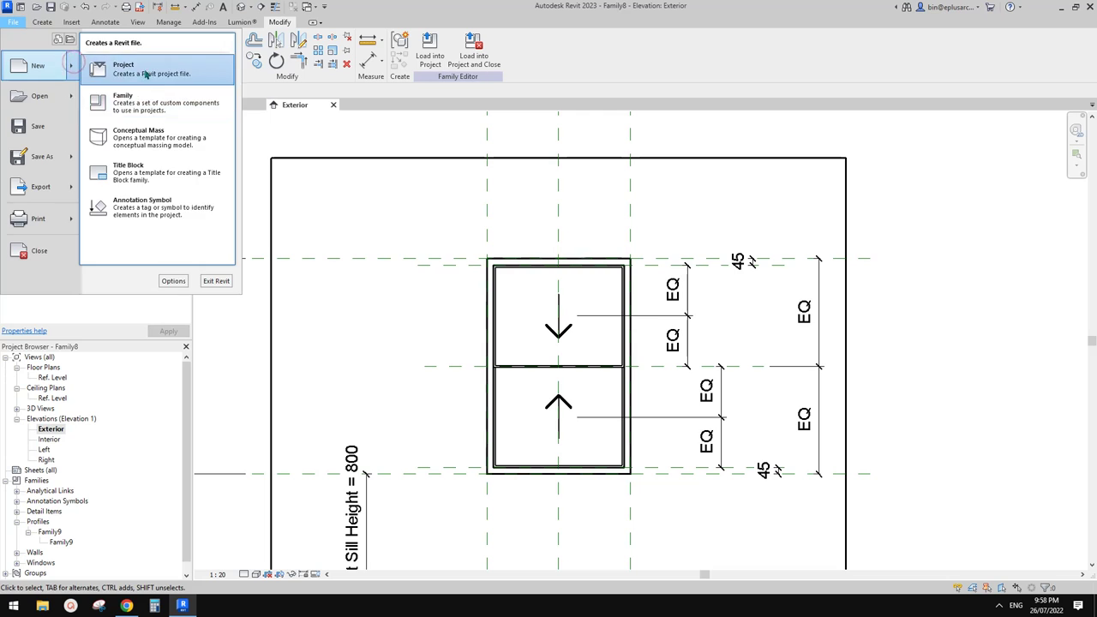
- Create a new project from the Architectural Template
{"action": "left_click", "coordinate": [147, 75]}
{"action": "left_click", "coordinate": [494, 279]}
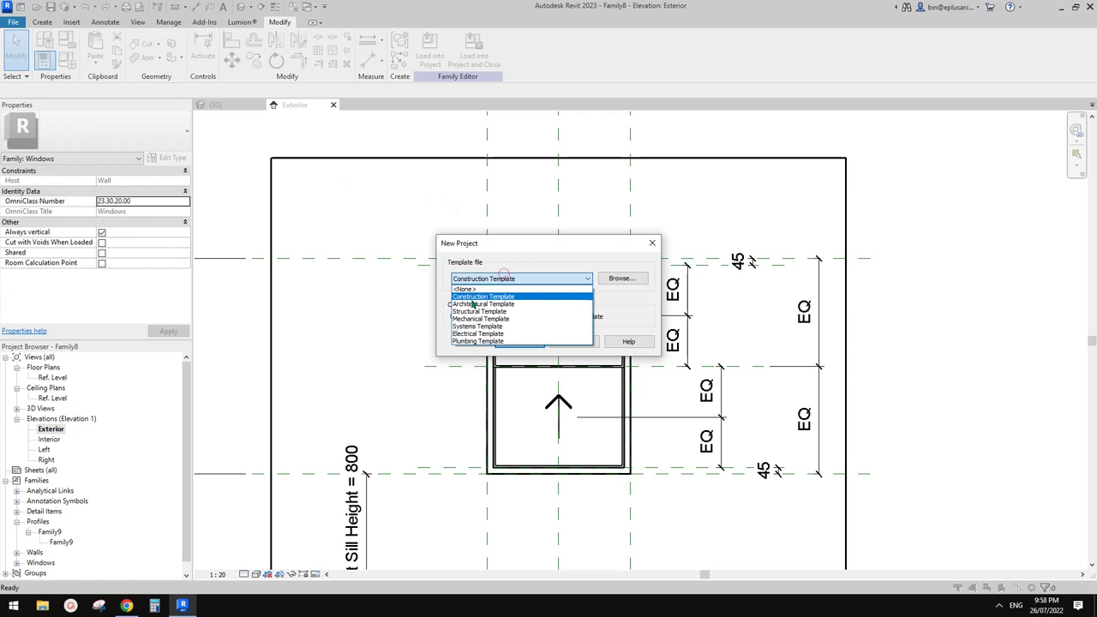
{"action": "left_click", "coordinate": [488, 298]}
{"action": "left_click", "coordinate": [520, 341]}
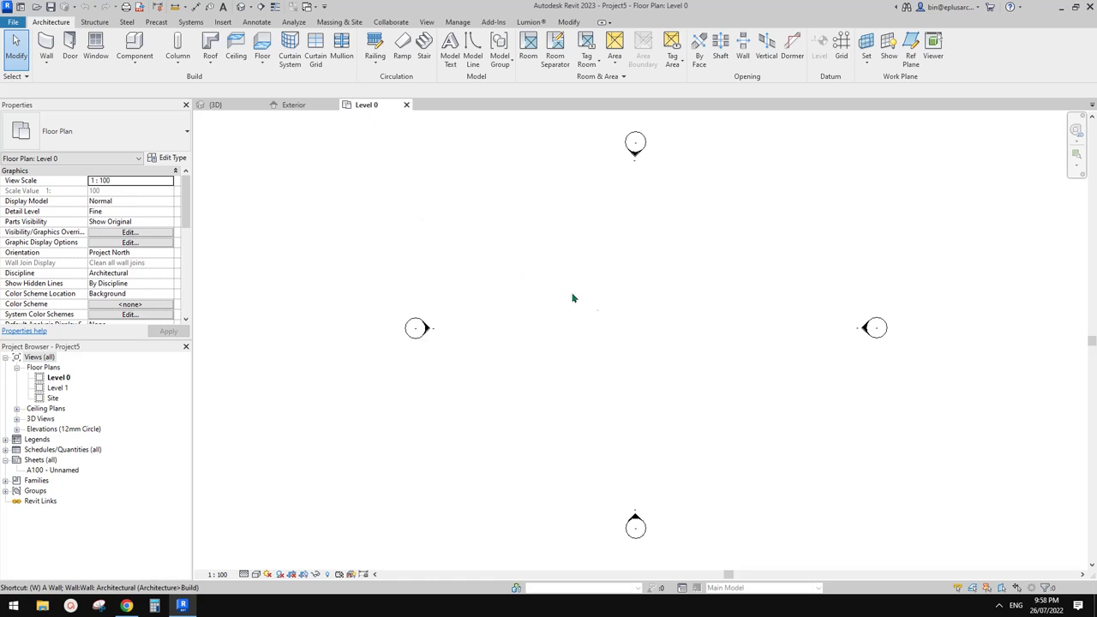
- Draw one test wall on Level 0, then return to the window family's Exterior elevation
{"action": "key", "text": "a"}
{"action": "left_click", "coordinate": [524, 326]}
{"action": "left_click", "coordinate": [730, 333]}
{"action": "key", "text": "Escape"}
{"action": "key", "text": "Escape"}
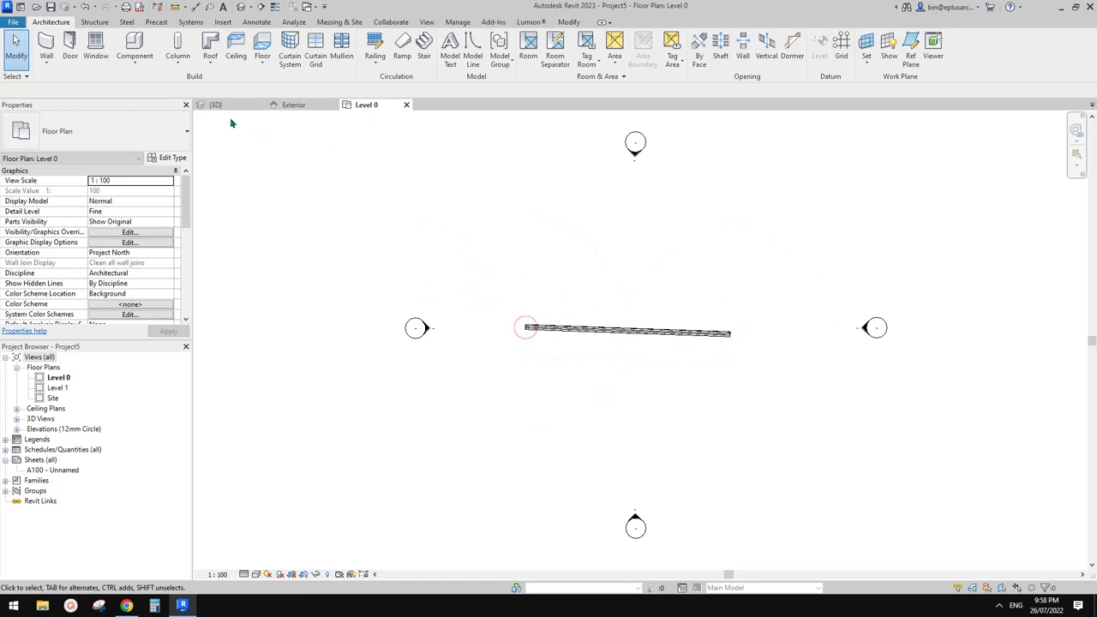
{"action": "left_click", "coordinate": [301, 106]}
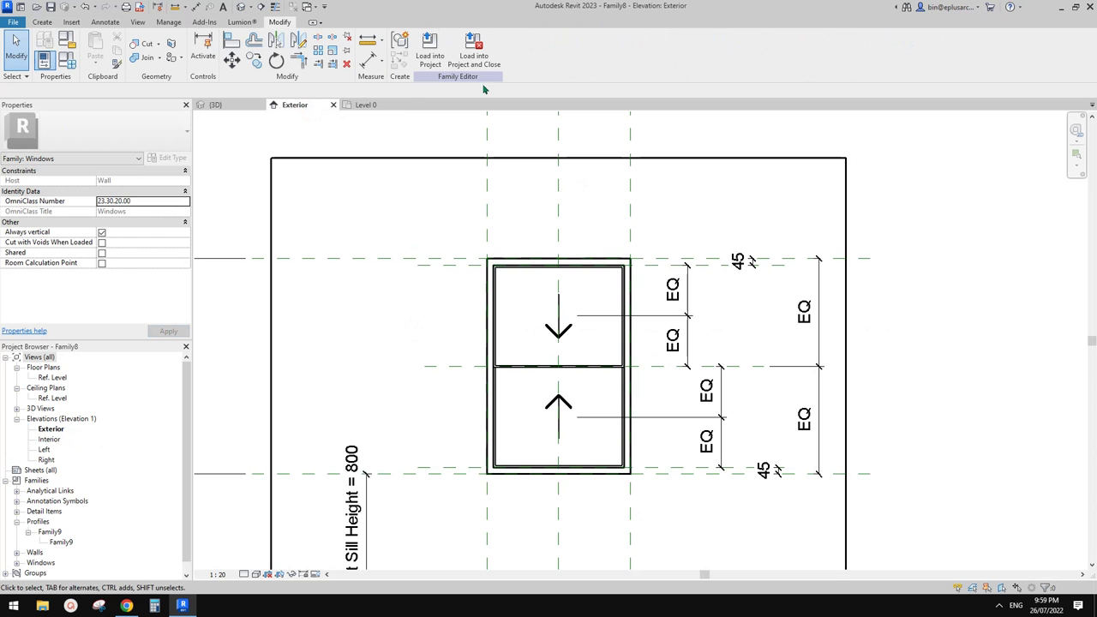
- Load the window family into Project5 and place one window in the test wall
{"action": "left_click", "coordinate": [429, 50]}
{"action": "left_click", "coordinate": [474, 249]}
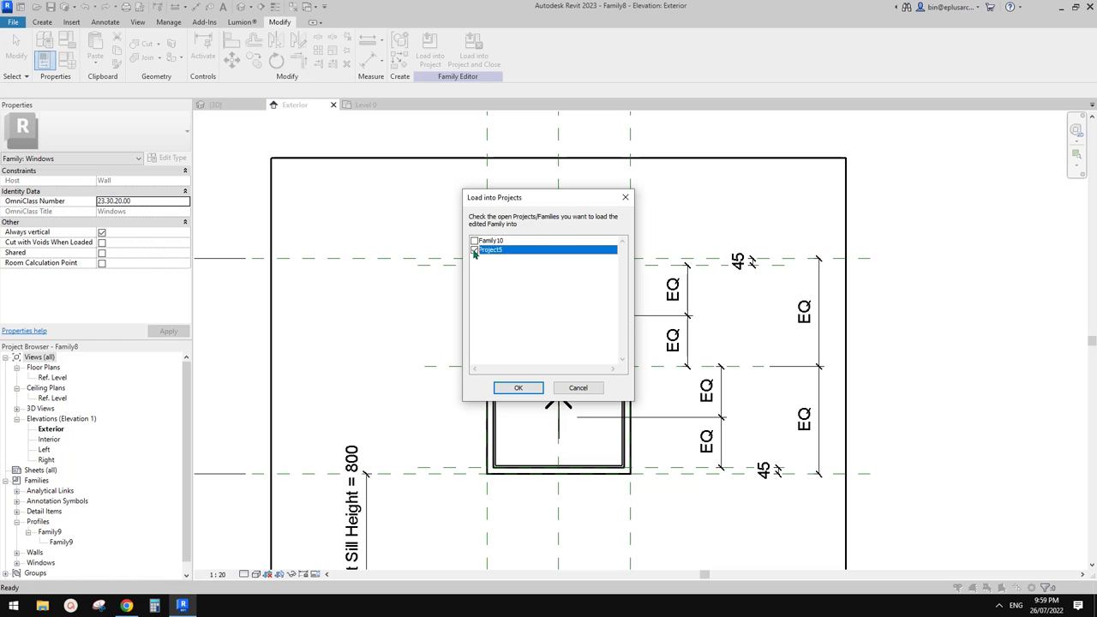
{"action": "left_click", "coordinate": [527, 389]}
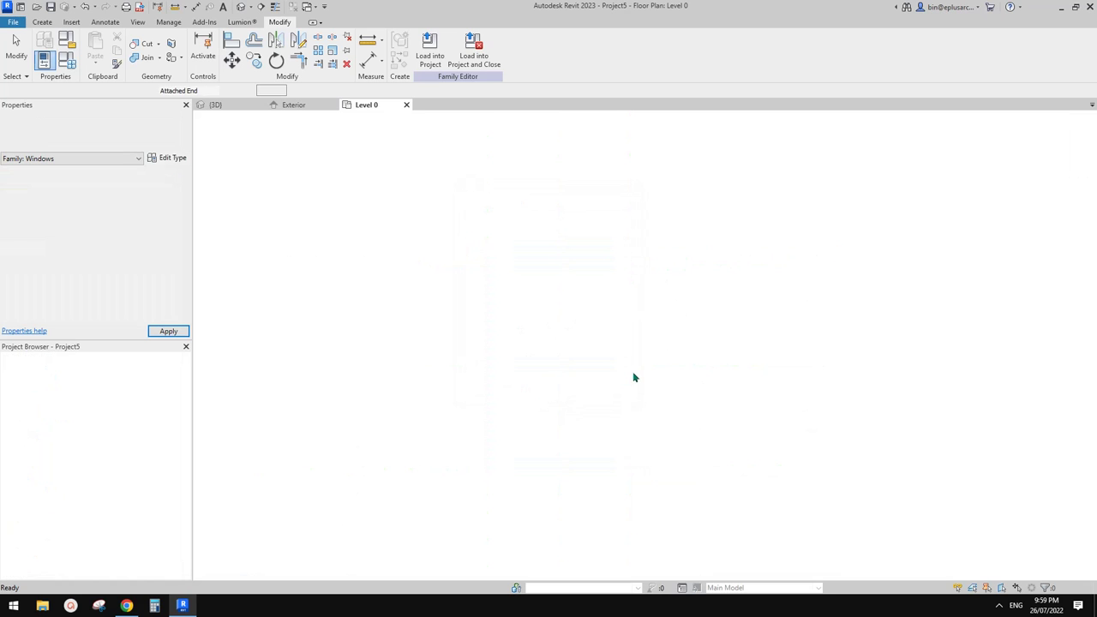
{"action": "scroll", "coordinate": [669, 328], "scroll_direction": "up", "scroll_amount": 2}
{"action": "left_click", "coordinate": [623, 325]}
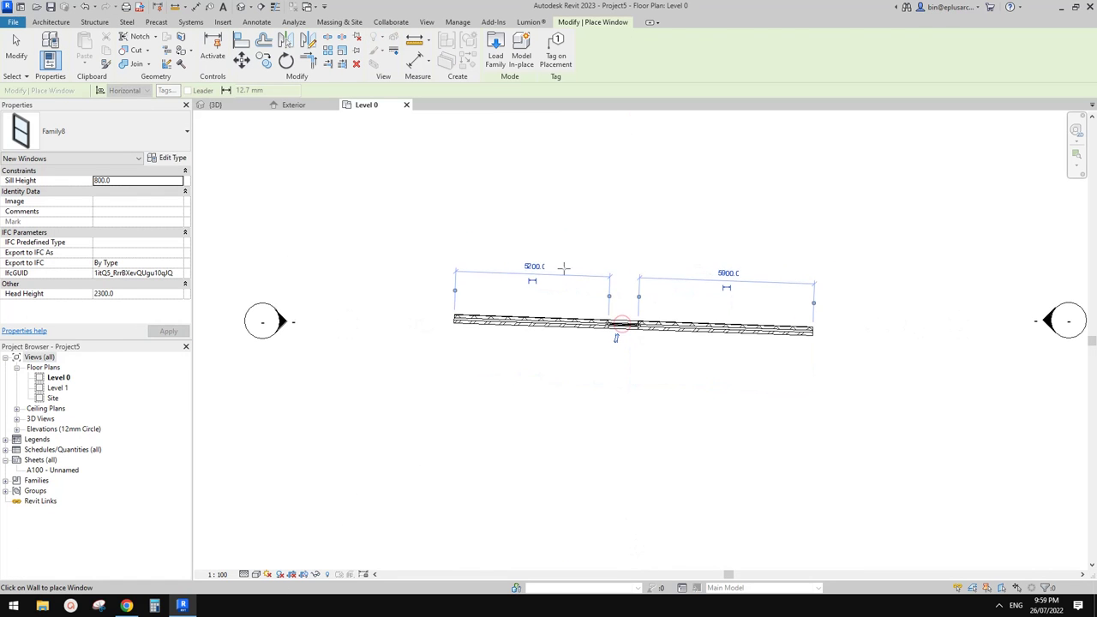
{"action": "key", "text": "Escape"}
{"action": "key", "text": "Escape"}
- Check the placed window in 3D, then return to the Level 0 floor plan
{"action": "left_click", "coordinate": [242, 7]}
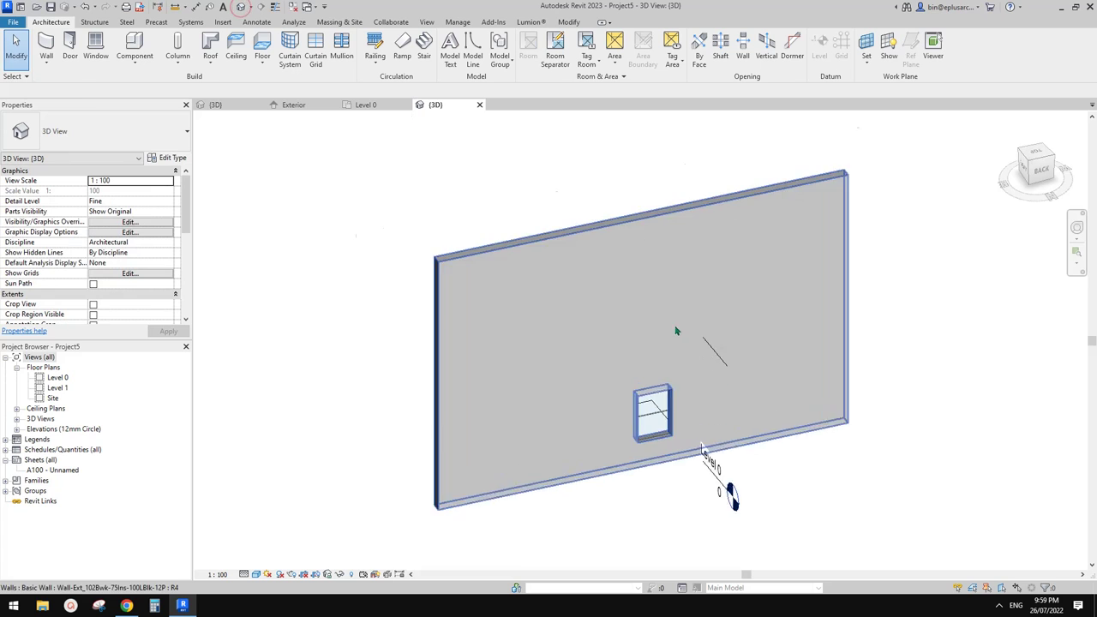
{"action": "scroll", "coordinate": [674, 325], "scroll_direction": "up", "scroll_amount": 3}
{"action": "scroll", "coordinate": [705, 324], "scroll_direction": "down", "scroll_amount": 3}
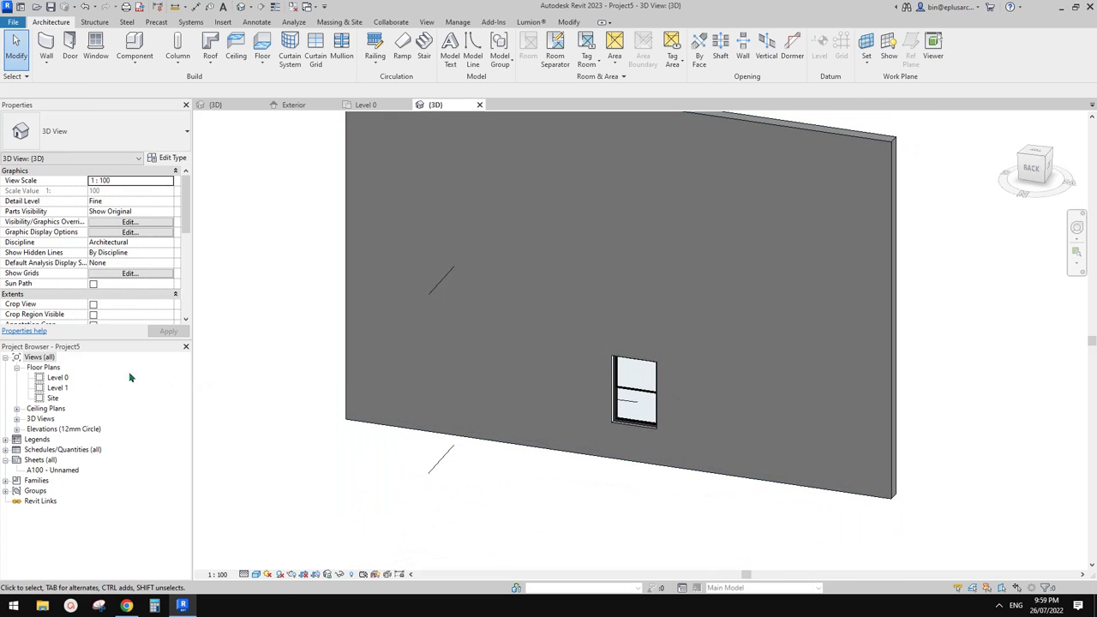
{"action": "double_click", "coordinate": [57, 377]}
- Lengthen the test wall by dragging its right end, then go to the South elevation
{"action": "left_click", "coordinate": [696, 324]}
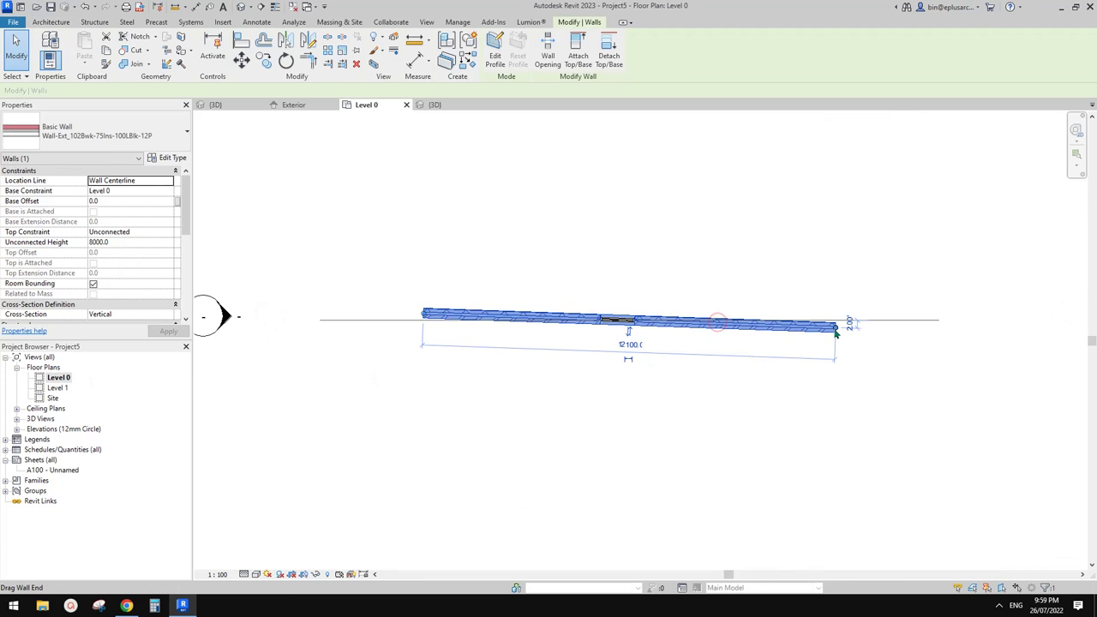
{"action": "left_click_drag", "start_coordinate": [835, 326], "coordinate": [765, 313]}
{"action": "scroll", "coordinate": [693, 355], "scroll_direction": "down", "scroll_amount": 2}
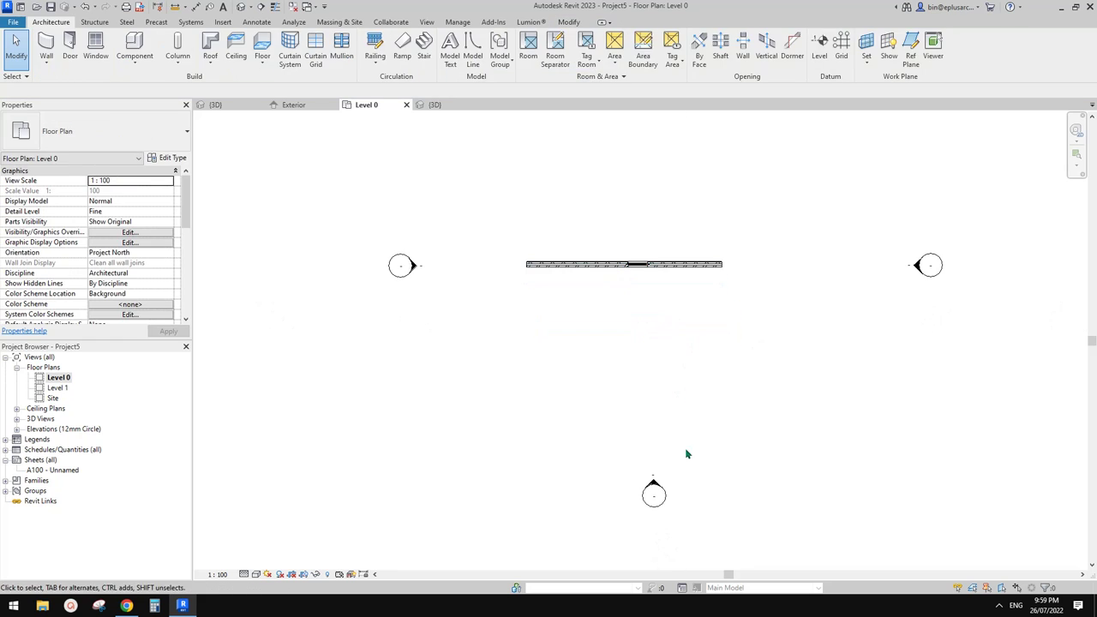
{"action": "right_click", "coordinate": [654, 477]}
{"action": "left_click", "coordinate": [704, 245]}
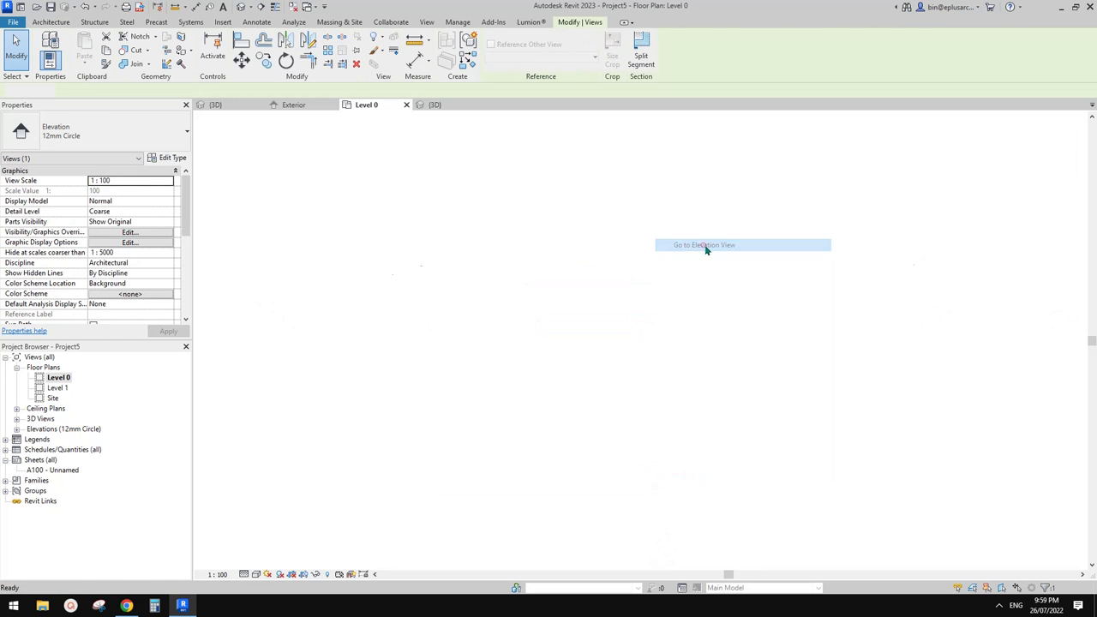
- Select the placed window in the South elevation and set its Sill Height to 1200
{"action": "scroll", "coordinate": [737, 441], "scroll_direction": "down", "scroll_amount": 2}
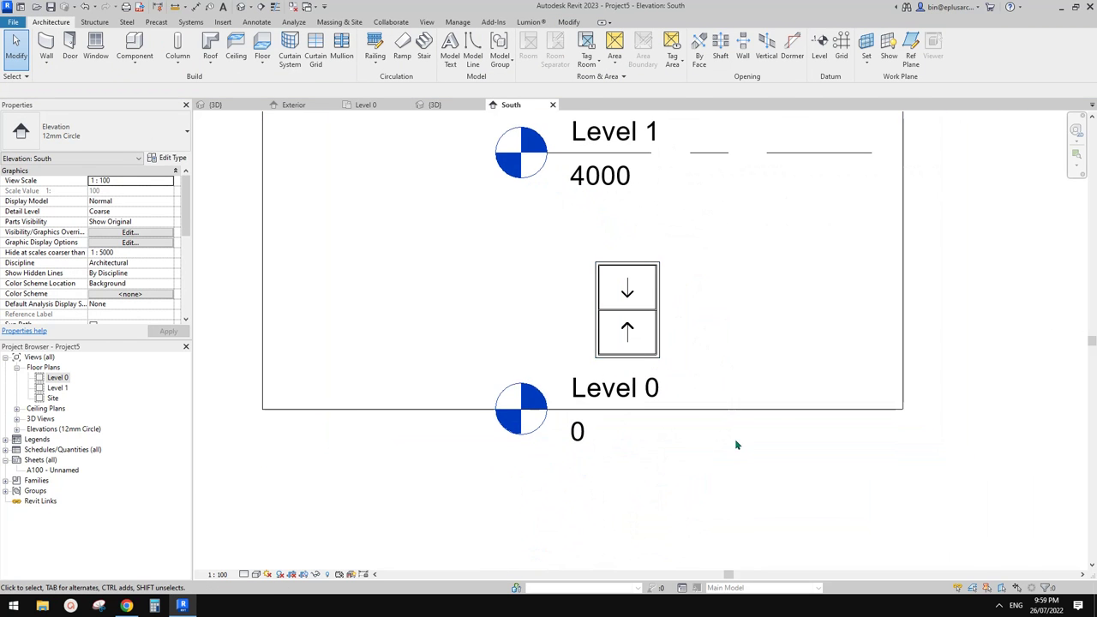
{"action": "left_click", "coordinate": [657, 352]}
{"action": "left_click", "coordinate": [656, 343]}
{"action": "left_click", "coordinate": [746, 482]}
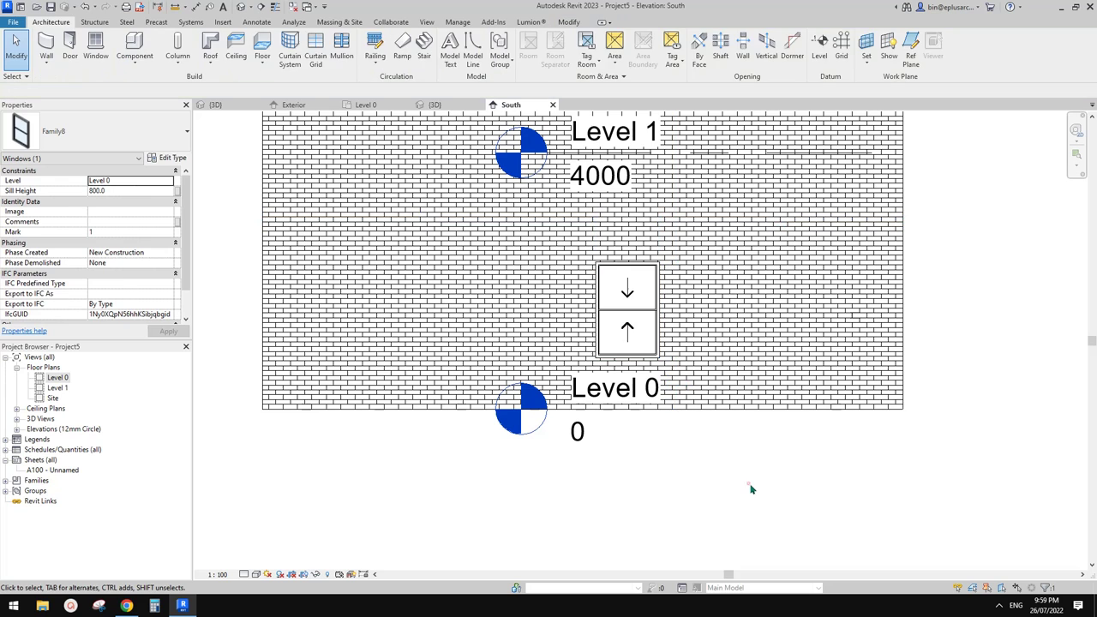
{"action": "left_click", "coordinate": [635, 333]}
{"action": "middle_click_drag", "start_coordinate": [508, 331], "coordinate": [570, 343]}
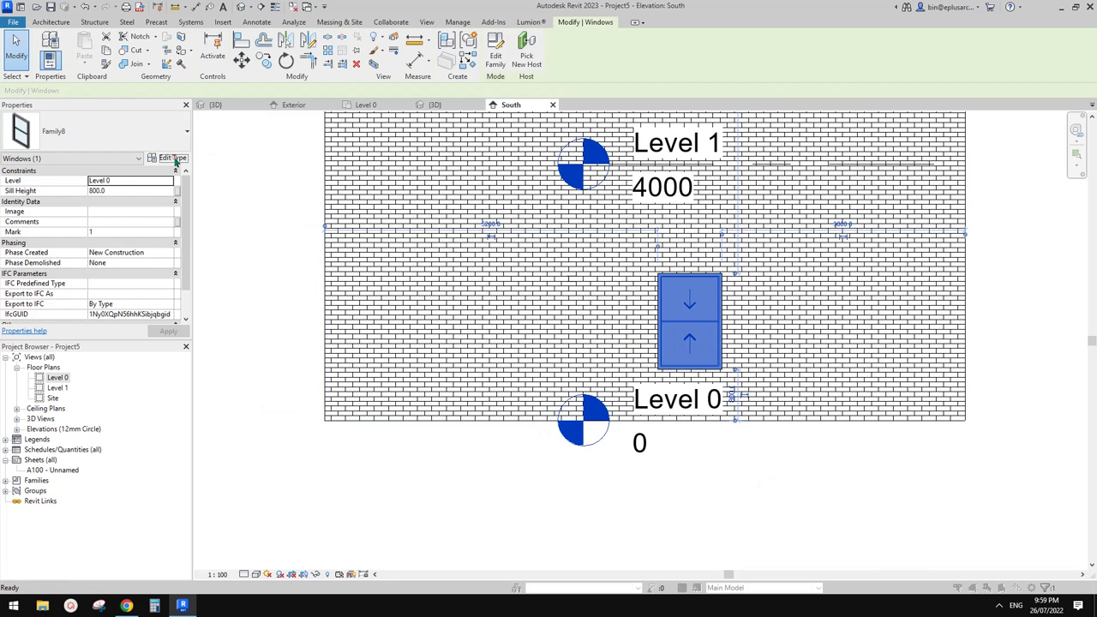
{"action": "left_click", "coordinate": [168, 158]}
{"action": "key", "text": "Escape"}
{"action": "type", "text": "00"}
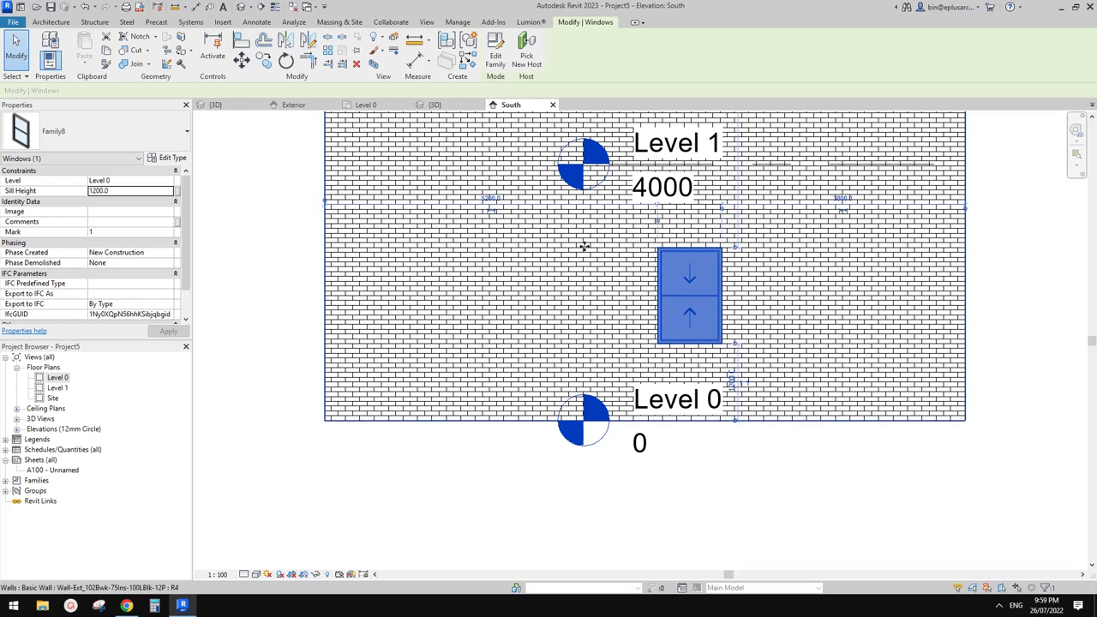
- Change the window type to Height 1800 and Width 900, applying and accepting the change
{"action": "left_click", "coordinate": [168, 157]}
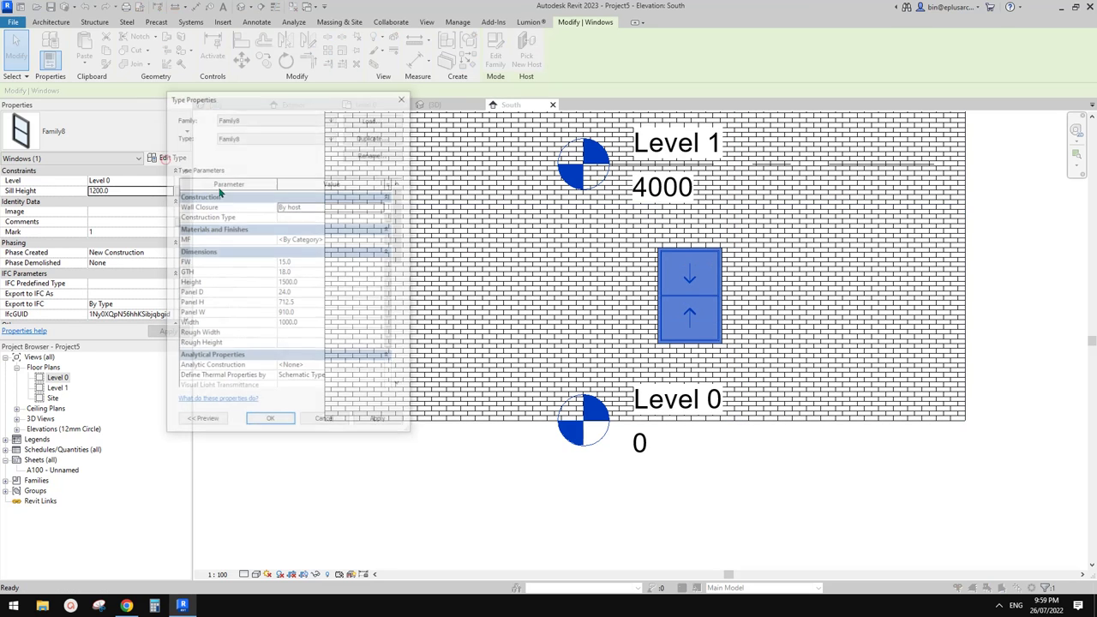
{"action": "left_click", "coordinate": [313, 281]}
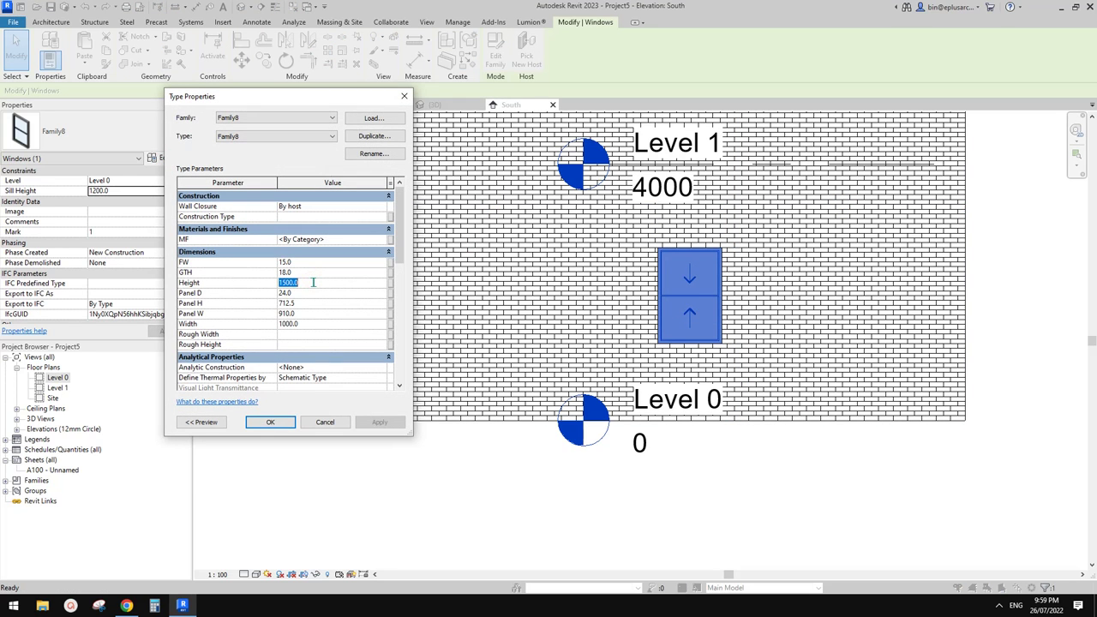
{"action": "type", "text": "1800"}
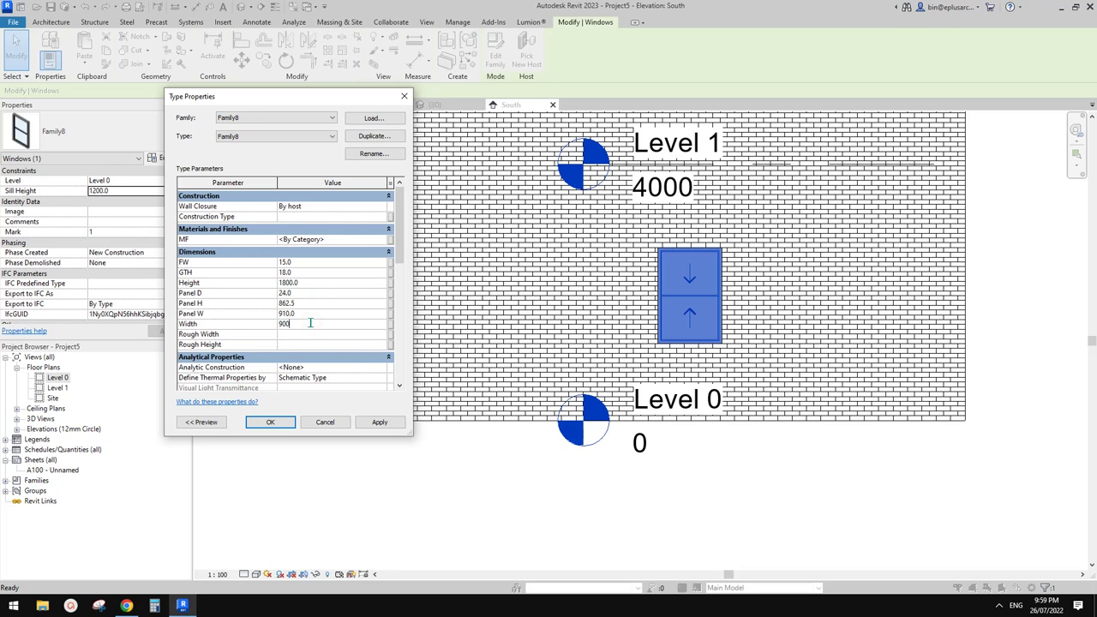
{"action": "left_click", "coordinate": [384, 423]}
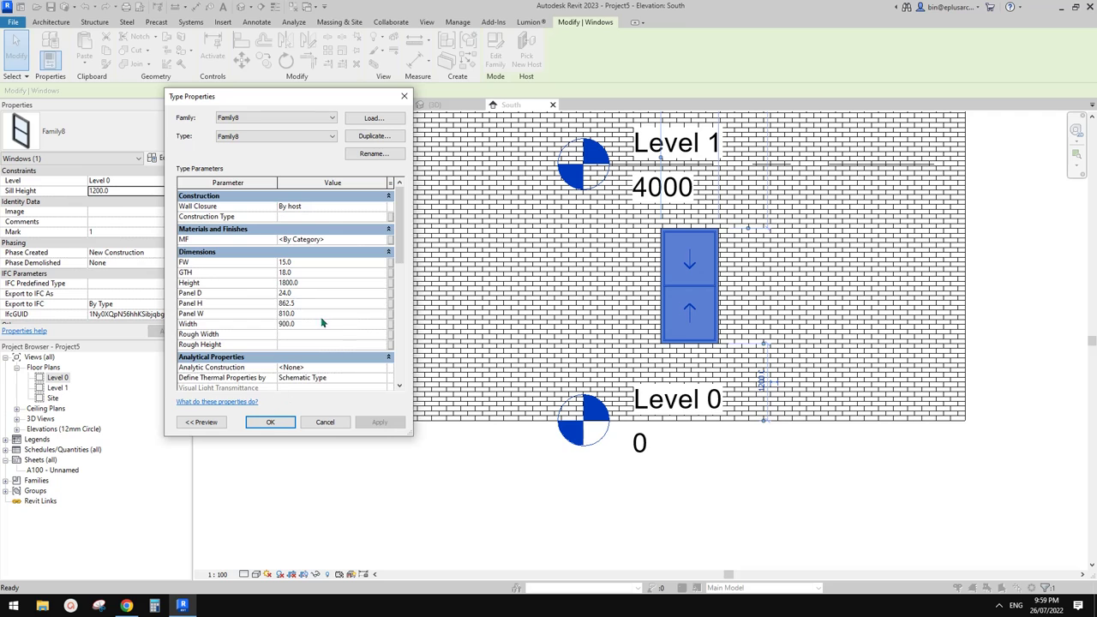
{"action": "scroll", "coordinate": [323, 326], "scroll_direction": "down", "scroll_amount": 3}
{"action": "scroll", "coordinate": [328, 317], "scroll_direction": "down", "scroll_amount": 1}
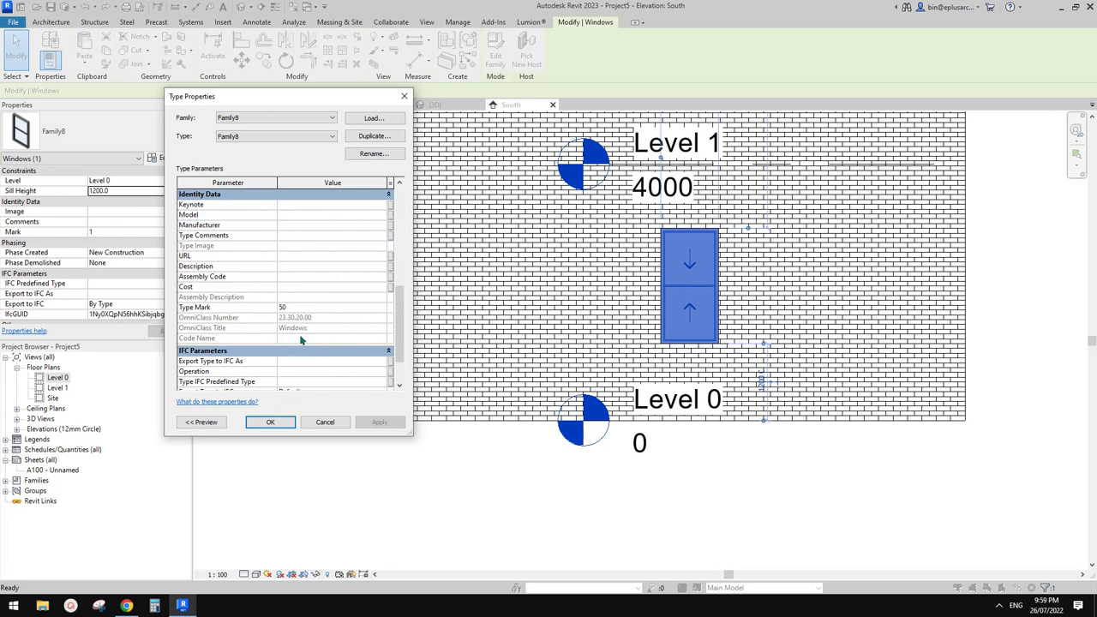
{"action": "scroll", "coordinate": [321, 334], "scroll_direction": "down", "scroll_amount": 2}
{"action": "scroll", "coordinate": [313, 332], "scroll_direction": "up", "scroll_amount": 5}
{"action": "scroll", "coordinate": [308, 331], "scroll_direction": "up", "scroll_amount": 1}
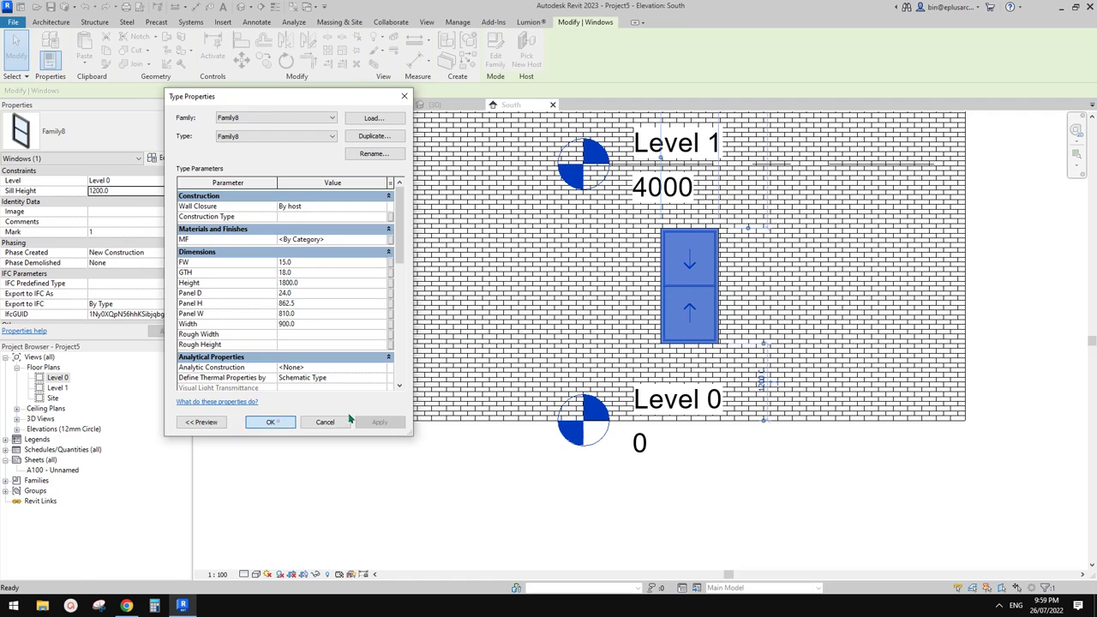
{"action": "left_click", "coordinate": [270, 421]}
{"action": "scroll", "coordinate": [671, 330], "scroll_direction": "up", "scroll_amount": 2}
{"action": "scroll", "coordinate": [671, 330], "scroll_direction": "up", "scroll_amount": 3}
- Open the window's family for editing and inspect its frame sweep and upper glass pane
{"action": "key", "text": "Escape"}
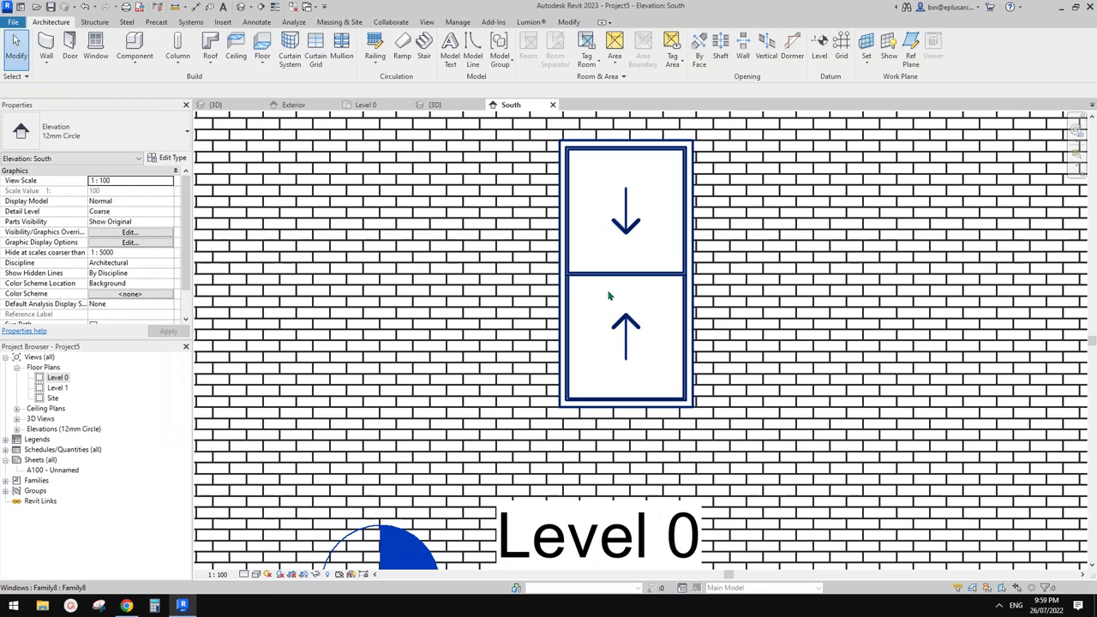
{"action": "left_click", "coordinate": [598, 281]}
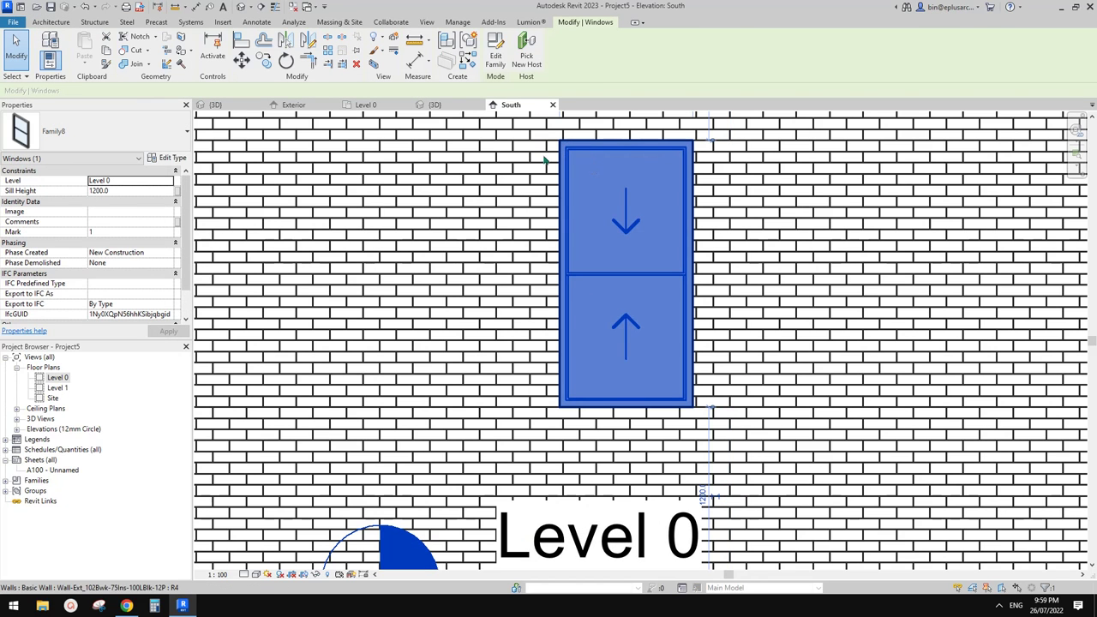
{"action": "double_click", "coordinate": [571, 152]}
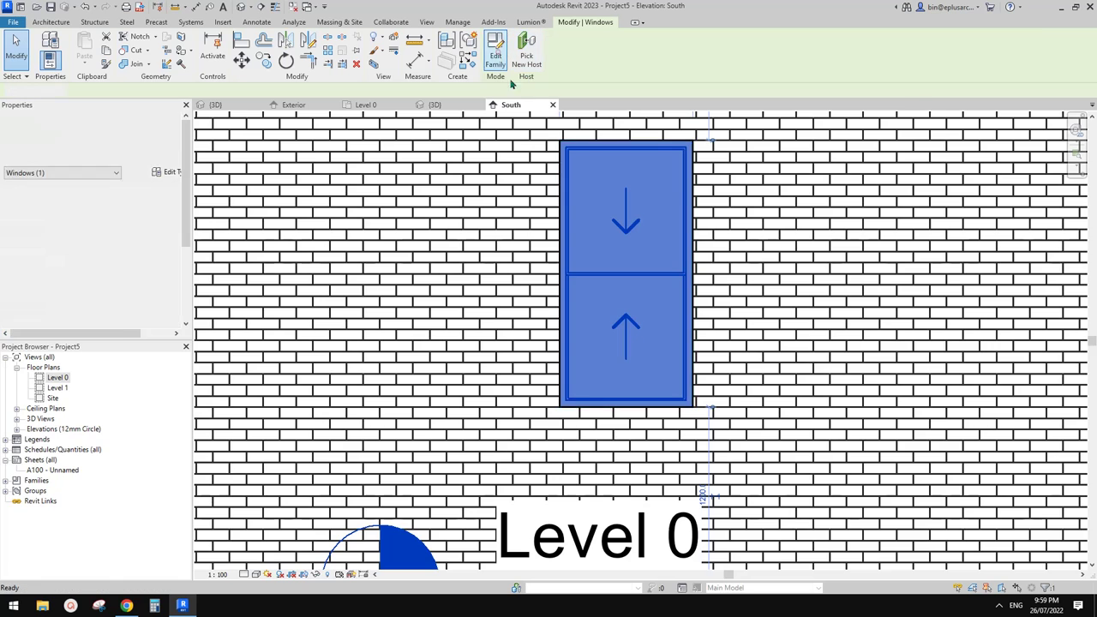
{"action": "scroll", "coordinate": [613, 269], "scroll_direction": "up", "scroll_amount": 3}
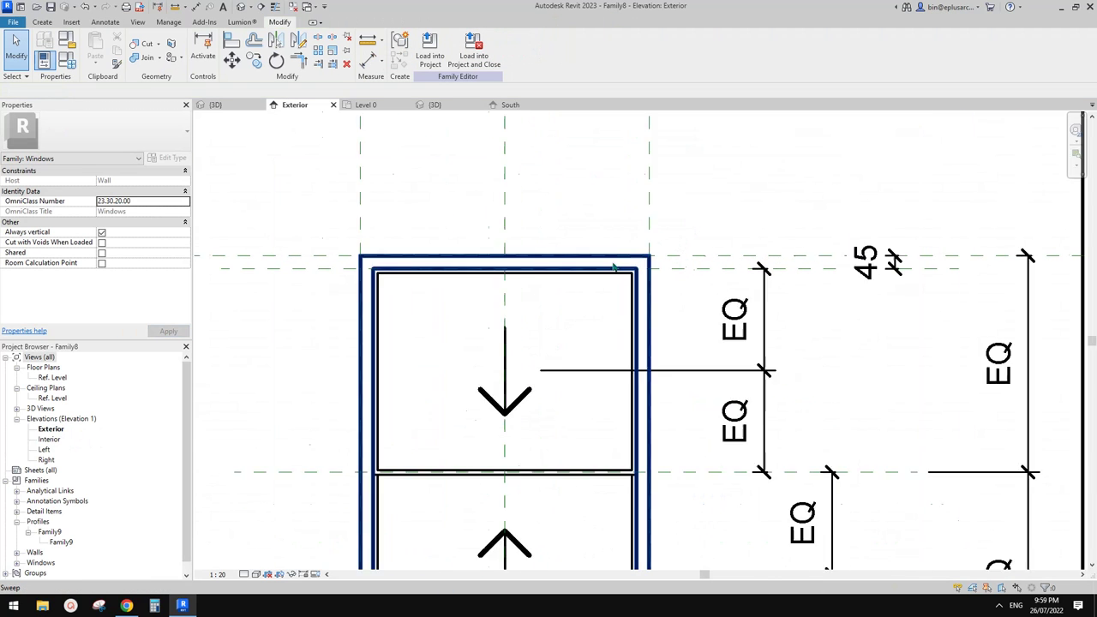
{"action": "scroll", "coordinate": [626, 267], "scroll_direction": "up", "scroll_amount": 1}
{"action": "left_click", "coordinate": [632, 266]}
{"action": "scroll", "coordinate": [466, 270], "scroll_direction": "down", "scroll_amount": 2}
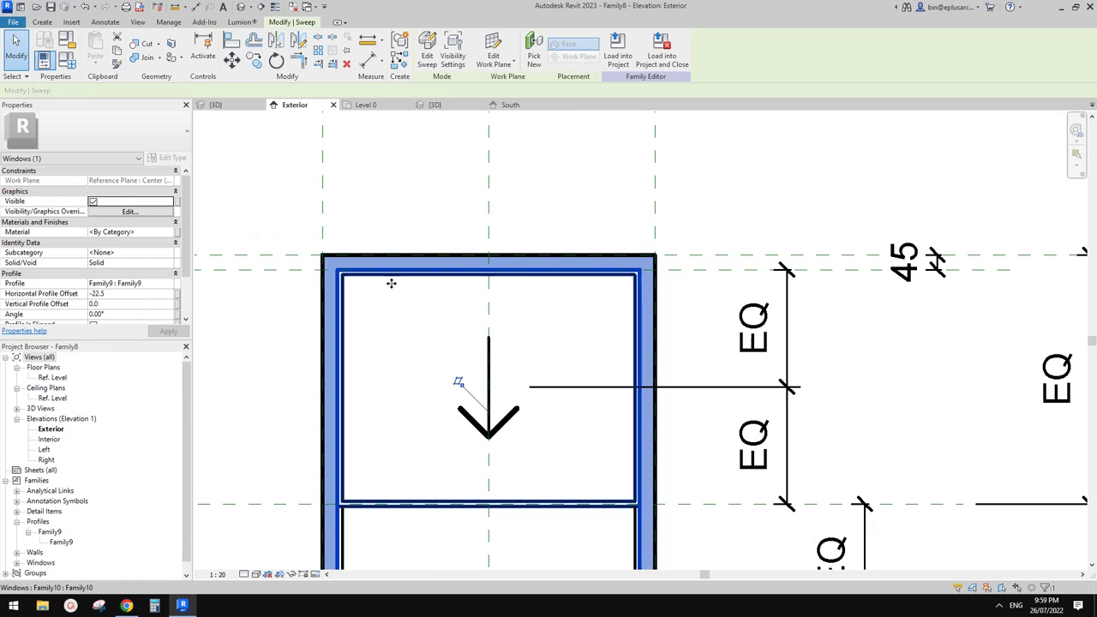
{"action": "scroll", "coordinate": [467, 269], "scroll_direction": "down", "scroll_amount": 2}
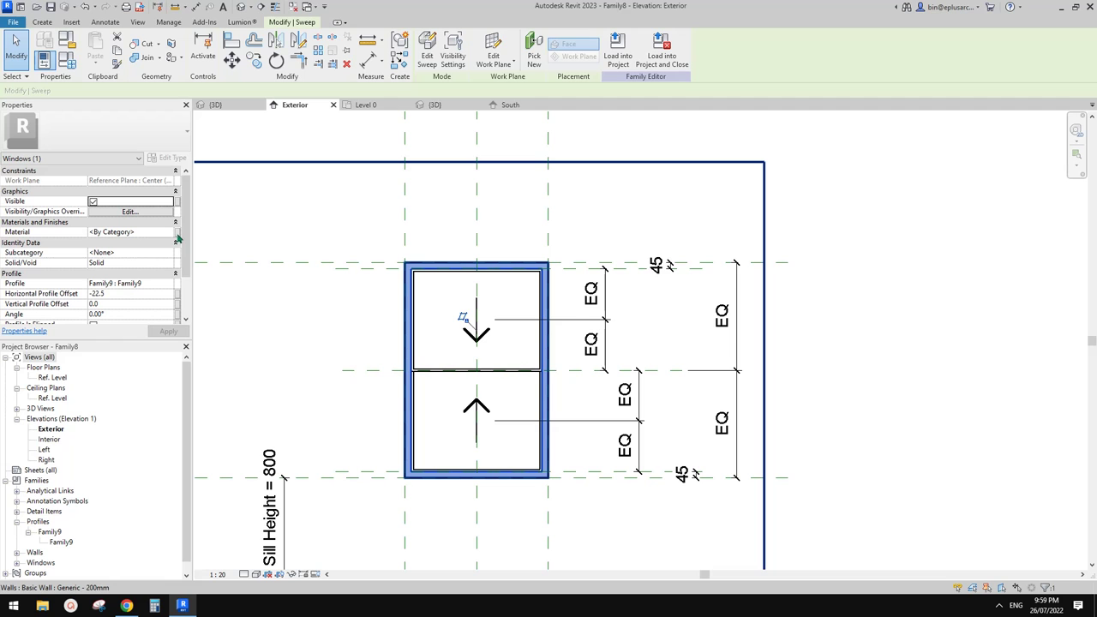
{"action": "key", "text": "Escape"}
{"action": "left_click", "coordinate": [512, 299]}
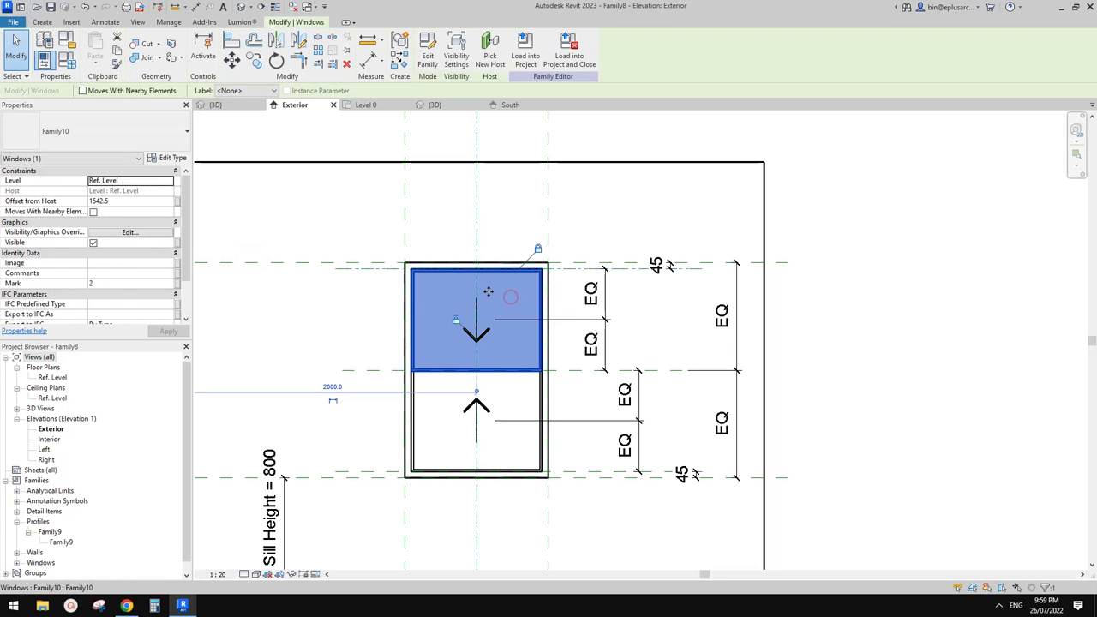
{"action": "key", "text": "Escape"}
{"action": "scroll", "coordinate": [468, 253], "scroll_direction": "down", "scroll_amount": 1}
{"action": "scroll", "coordinate": [469, 254], "scroll_direction": "down", "scroll_amount": 1}
- Orbit the family's 3D view around the wall, close inactive views, and bring up the File menu
{"action": "left_click", "coordinate": [240, 6]}
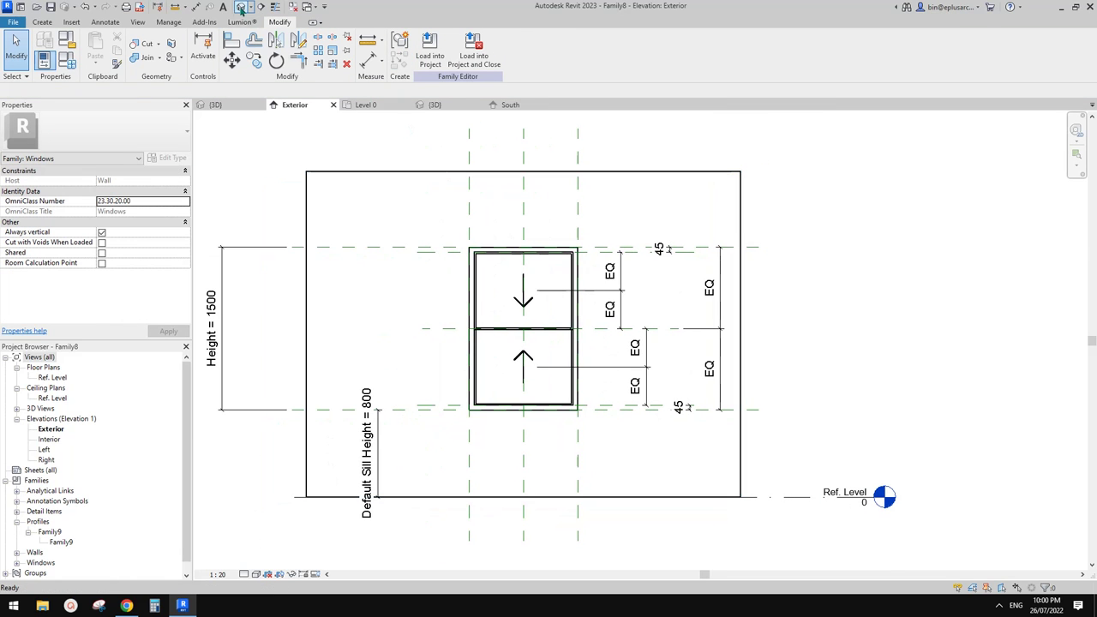
{"action": "mouse_move", "coordinate": [550, 211]}
{"action": "middle_mouse_down", "text": "shift"}
{"action": "mouse_move", "coordinate": [728, 335]}
{"action": "mouse_move", "coordinate": [662, 330]}
{"action": "mouse_move", "coordinate": [654, 372]}
{"action": "mouse_move", "coordinate": [768, 436]}
{"action": "middle_mouse_up", "text": "shift"}
{"action": "scroll", "coordinate": [715, 329], "scroll_direction": "up", "scroll_amount": 1}
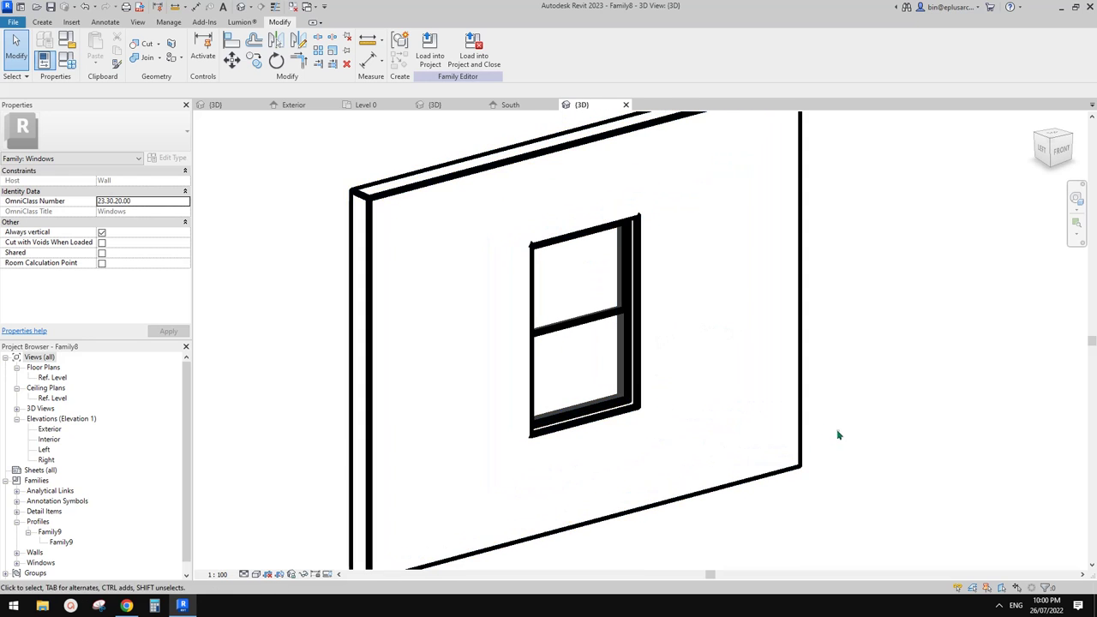
{"action": "scroll", "coordinate": [594, 353], "scroll_direction": "down", "scroll_amount": 2}
{"action": "scroll", "coordinate": [649, 328], "scroll_direction": "down", "scroll_amount": 1}
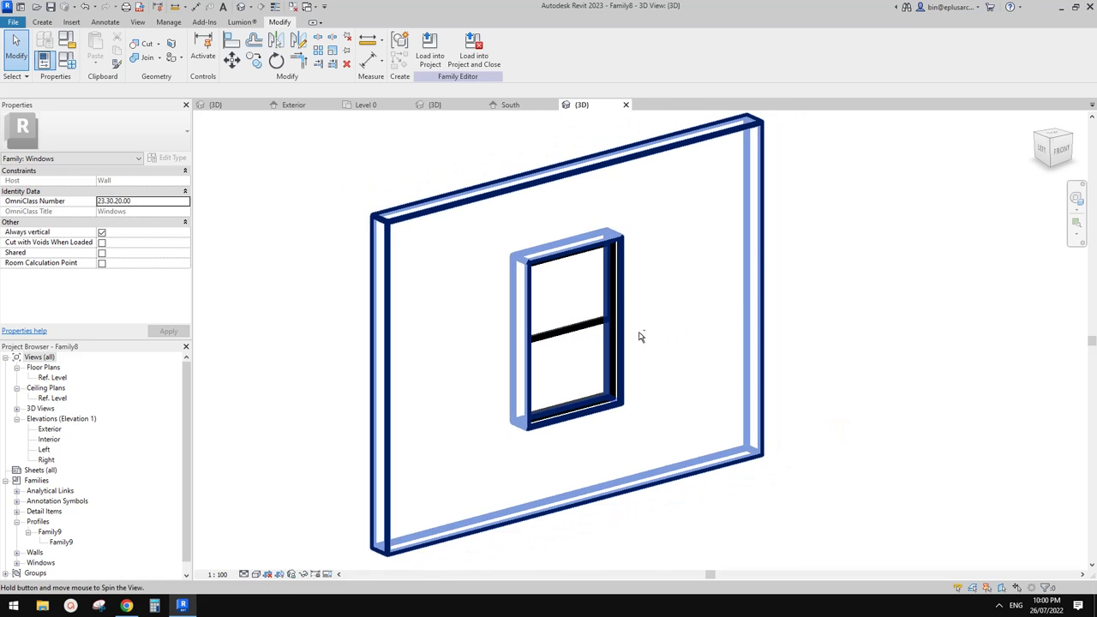
{"action": "mouse_move", "coordinate": [639, 335]}
{"action": "middle_mouse_down", "text": "shift"}
{"action": "mouse_move", "coordinate": [830, 308]}
{"action": "mouse_move", "coordinate": [809, 381]}
{"action": "mouse_move", "coordinate": [668, 372]}
{"action": "middle_mouse_up", "text": "shift"}
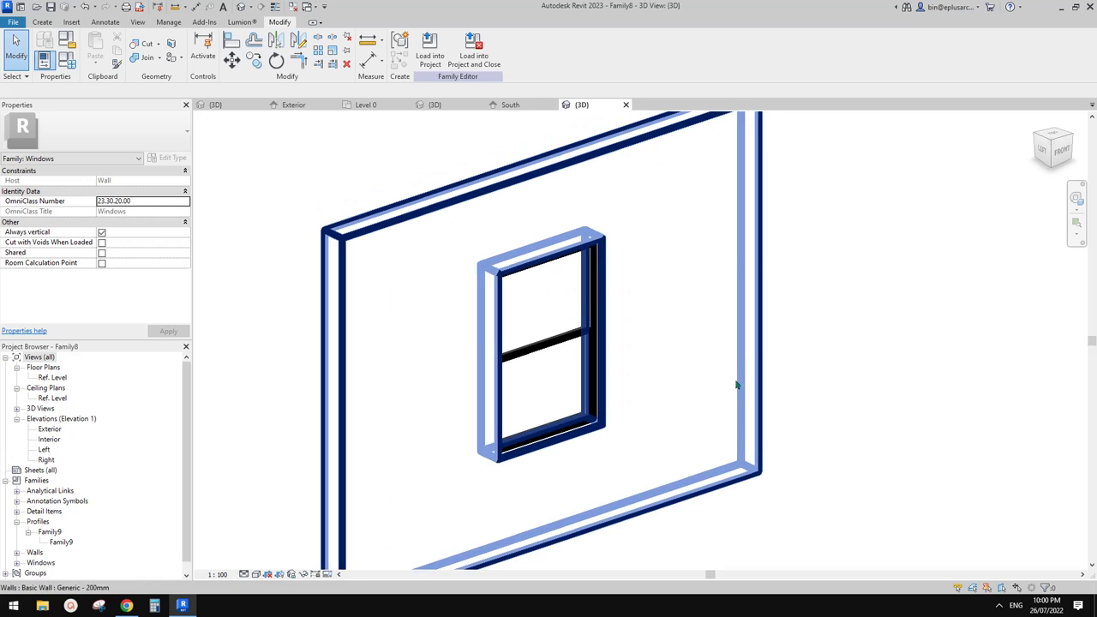
{"action": "mouse_move", "coordinate": [838, 345]}
{"action": "middle_mouse_down", "text": "shift"}
{"action": "mouse_move", "coordinate": [744, 347]}
{"action": "mouse_move", "coordinate": [465, 465]}
{"action": "middle_mouse_up", "text": "shift"}
{"action": "middle_click_drag", "start_coordinate": [324, 355], "coordinate": [377, 245]}
{"action": "left_click", "coordinate": [292, 7]}
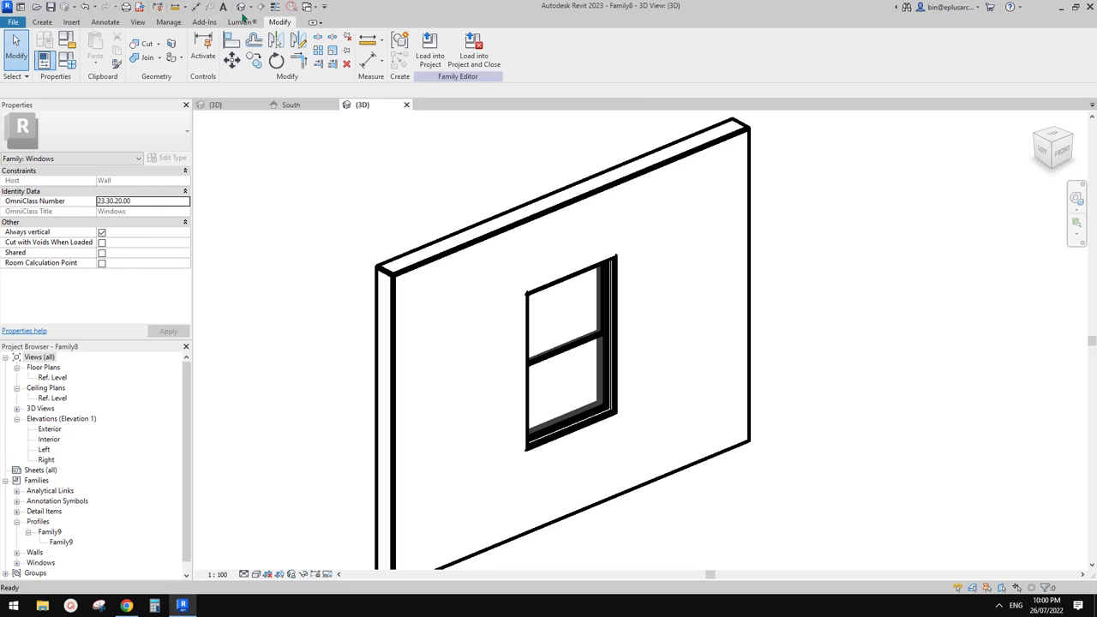
{"action": "key", "text": "alt+f"}
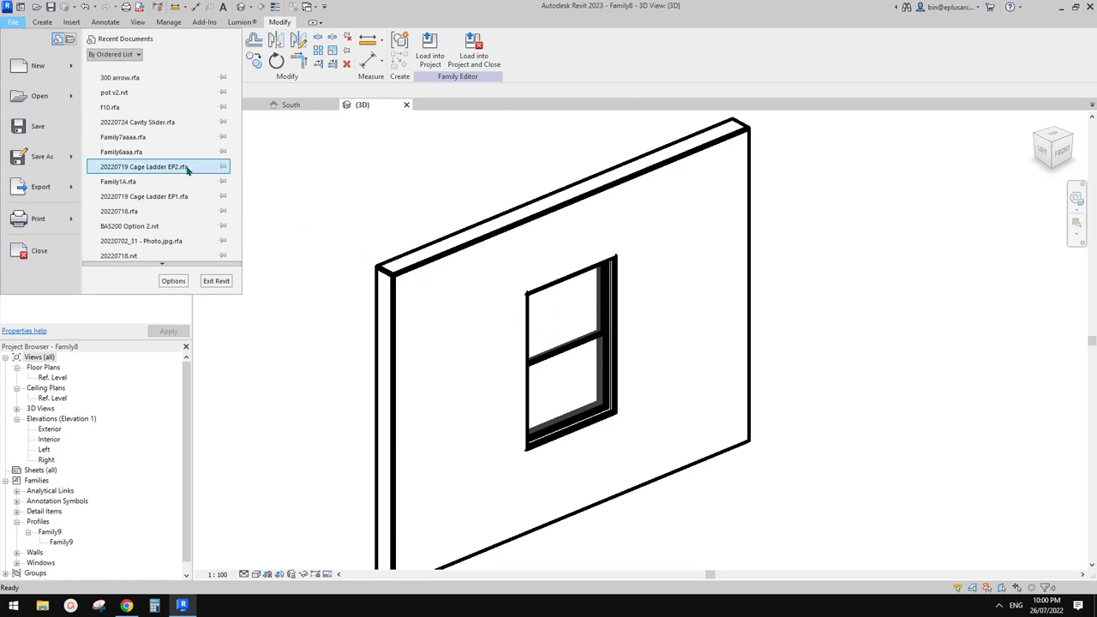
{"action": "mouse_move", "coordinate": [40, 95]}
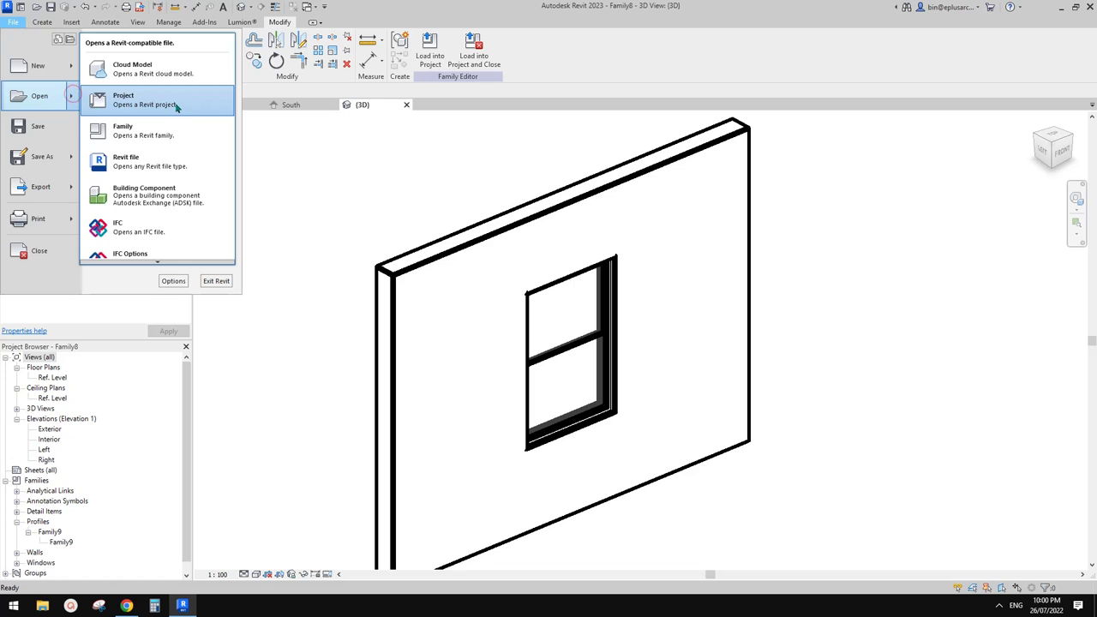
- Open a family file and browse into the Australia > Windows library folder
{"action": "left_click", "coordinate": [161, 130]}
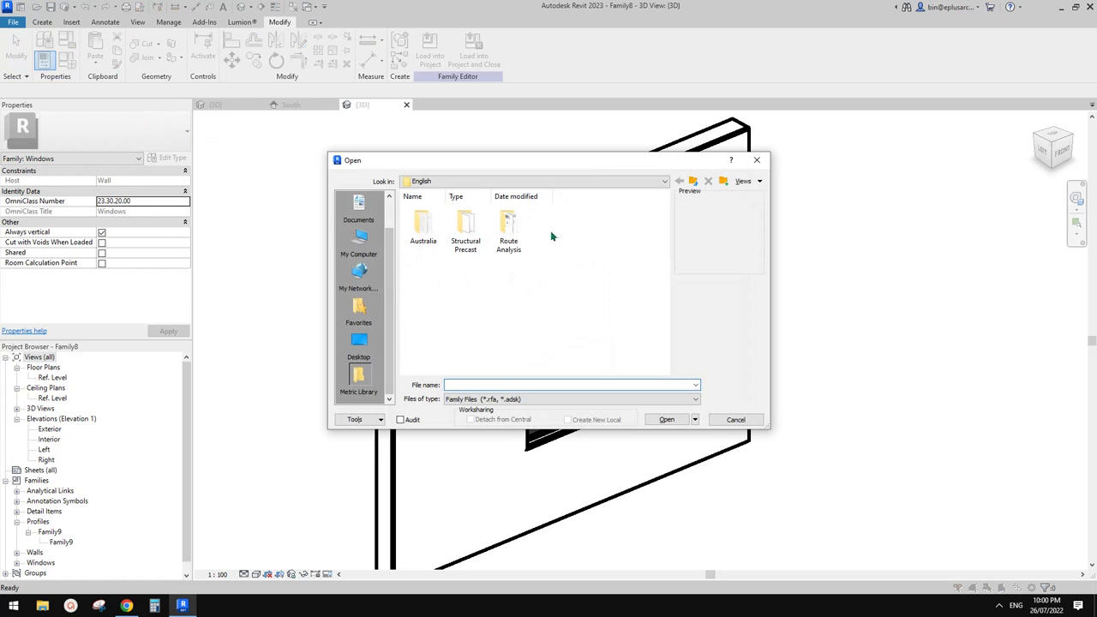
{"action": "double_click", "coordinate": [421, 227]}
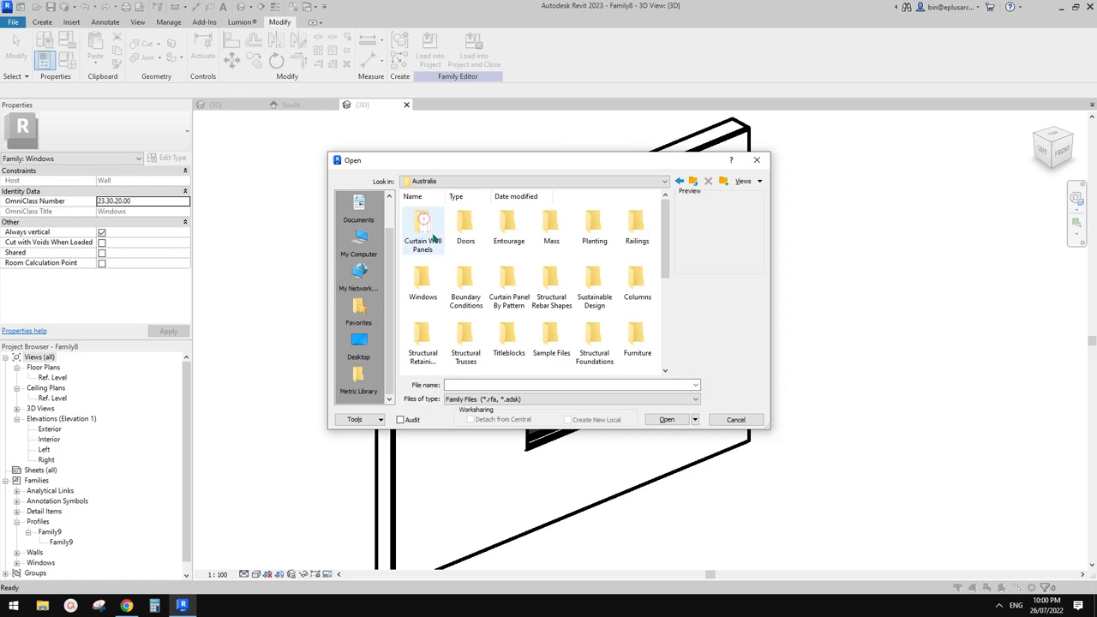
{"action": "left_click_drag", "start_coordinate": [666, 240], "coordinate": [666, 245]}
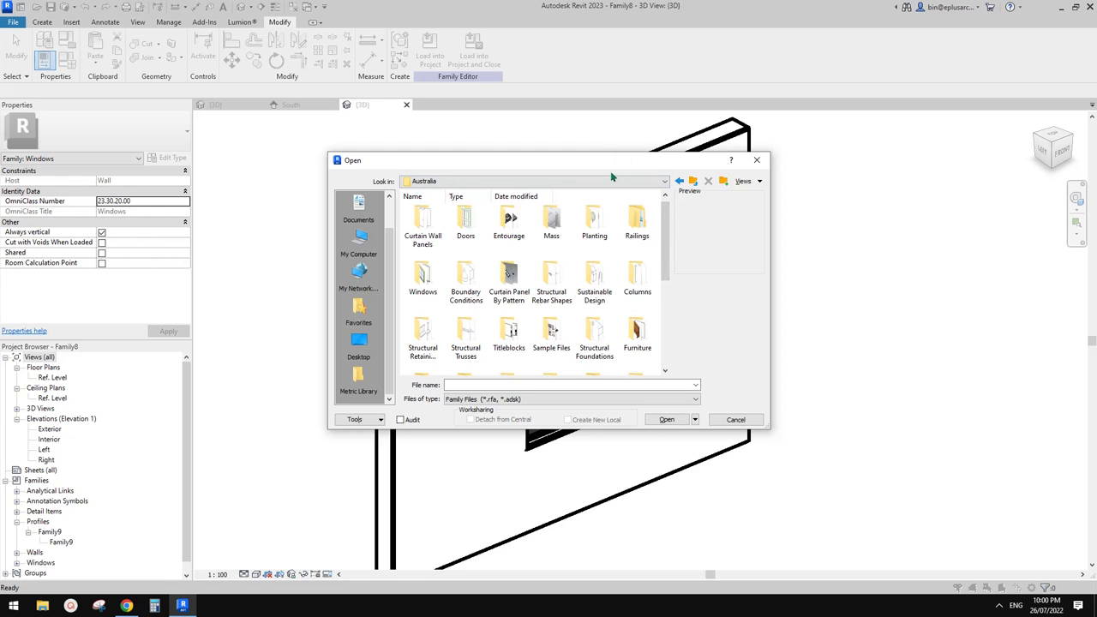
{"action": "left_click_drag", "start_coordinate": [667, 242], "coordinate": [668, 315]}
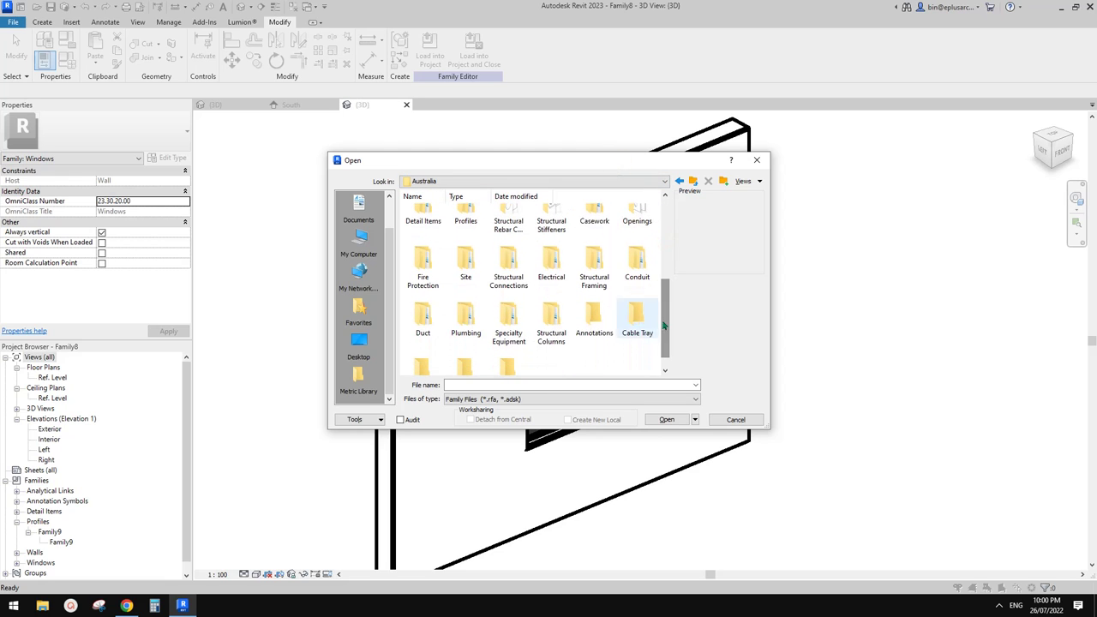
{"action": "scroll", "coordinate": [509, 323], "scroll_direction": "down", "scroll_amount": 2}
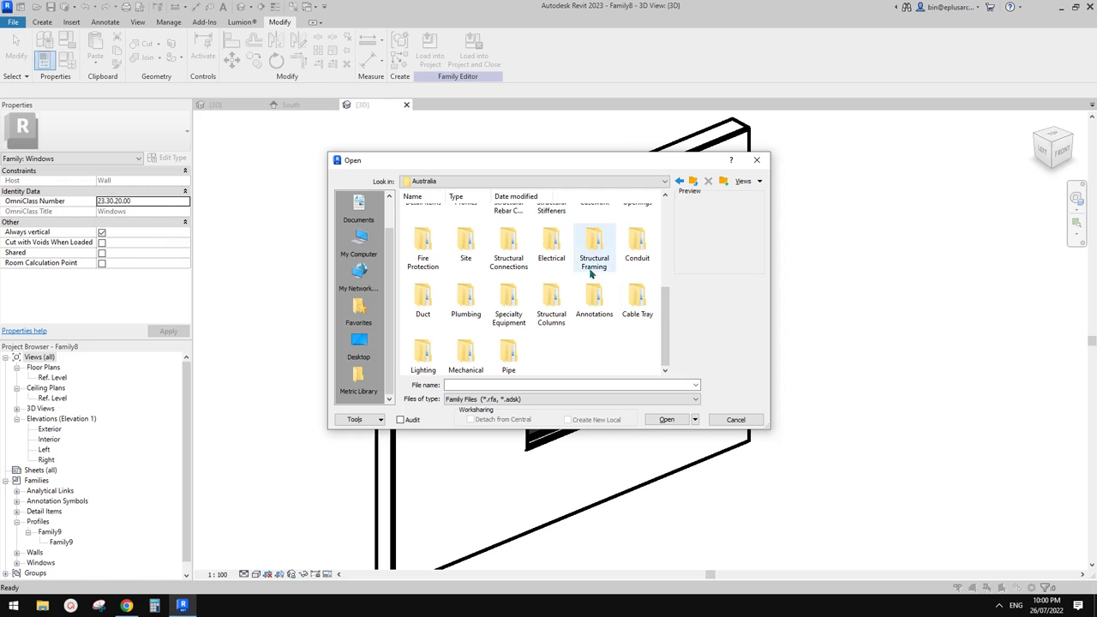
{"action": "scroll", "coordinate": [510, 281], "scroll_direction": "up", "scroll_amount": 2}
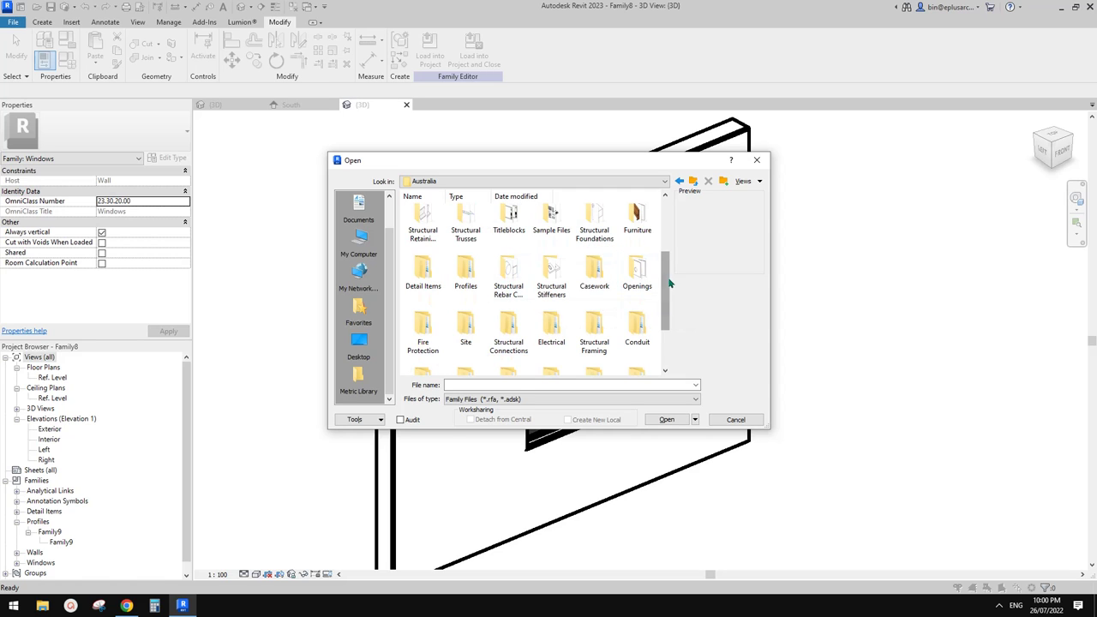
{"action": "left_click_drag", "start_coordinate": [666, 287], "coordinate": [671, 222]}
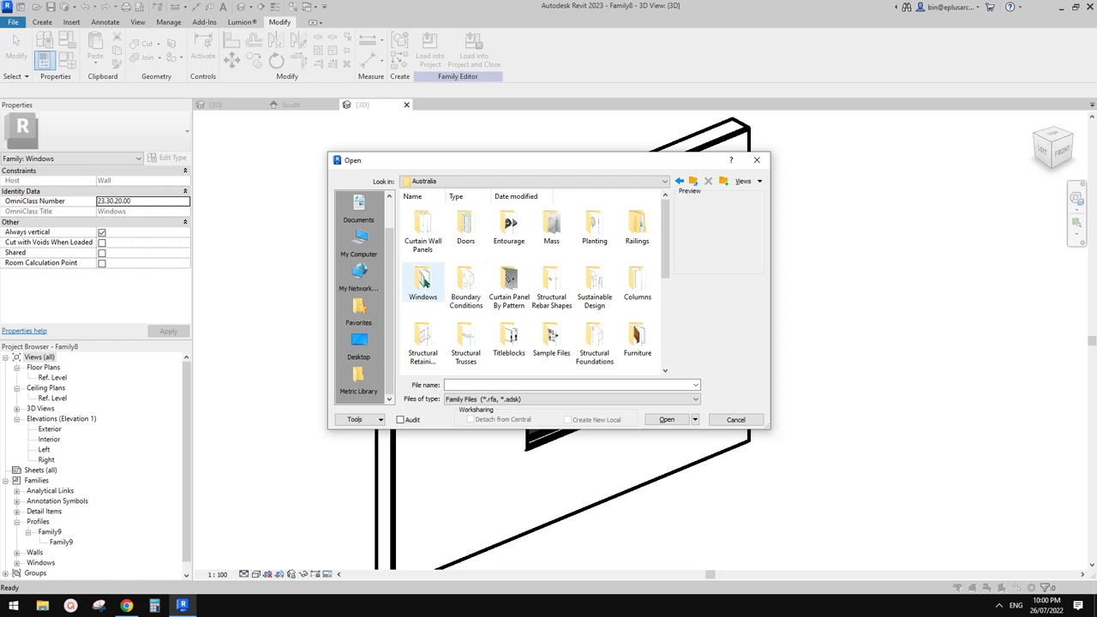
{"action": "double_click", "coordinate": [422, 283]}
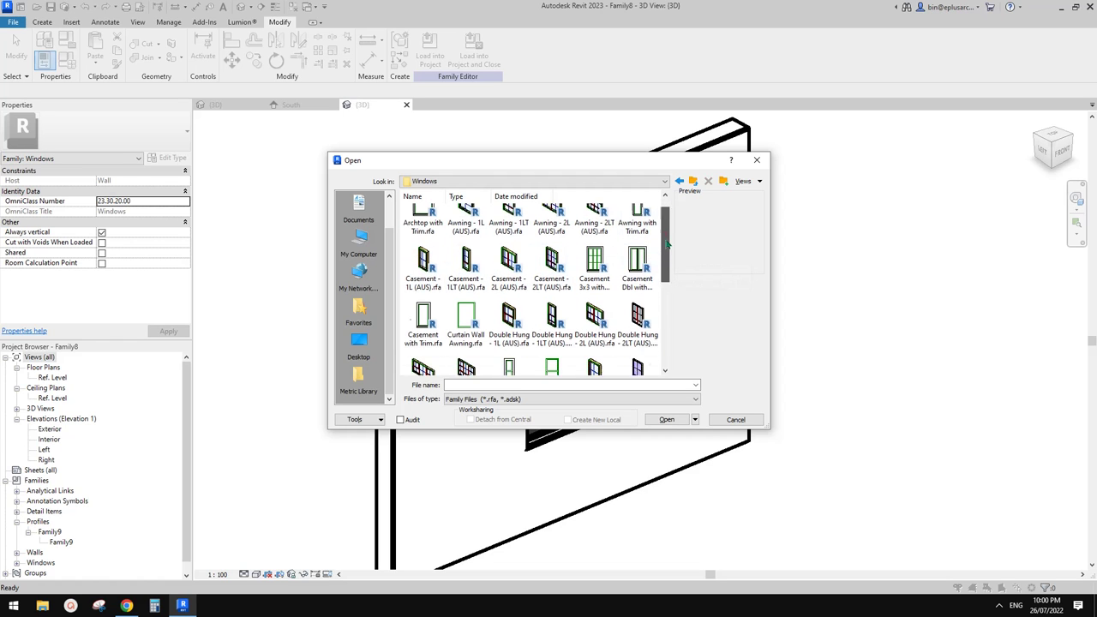
- Preview the Double Hung 1L, 2L, plain and Fixed families, then open Double Hung with Trim
{"action": "mouse_move", "coordinate": [665, 236]}
{"action": "left_mouse_down"}
{"action": "mouse_move", "coordinate": [663, 310]}
{"action": "mouse_move", "coordinate": [664, 262]}
{"action": "left_mouse_up"}
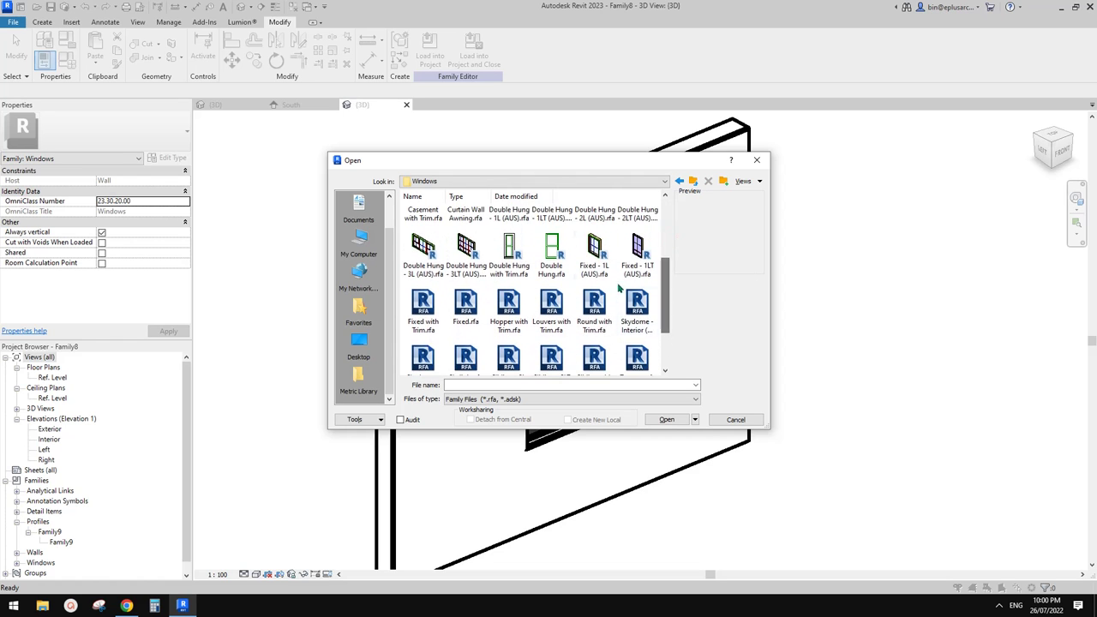
{"action": "left_click", "coordinate": [594, 274]}
{"action": "left_click", "coordinate": [551, 282]}
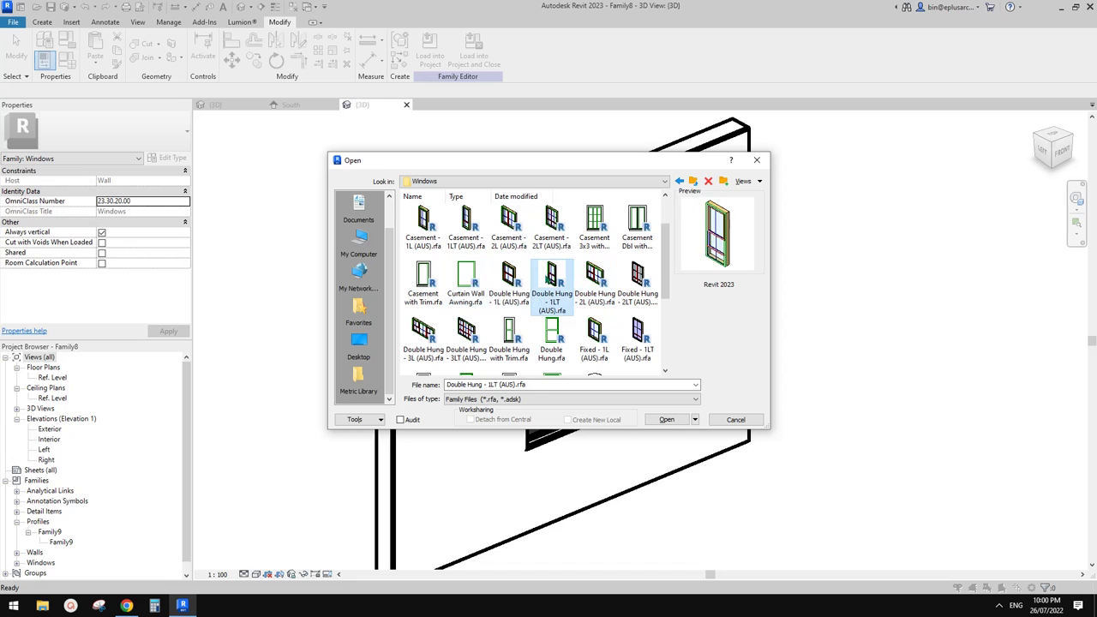
{"action": "left_click", "coordinate": [523, 290]}
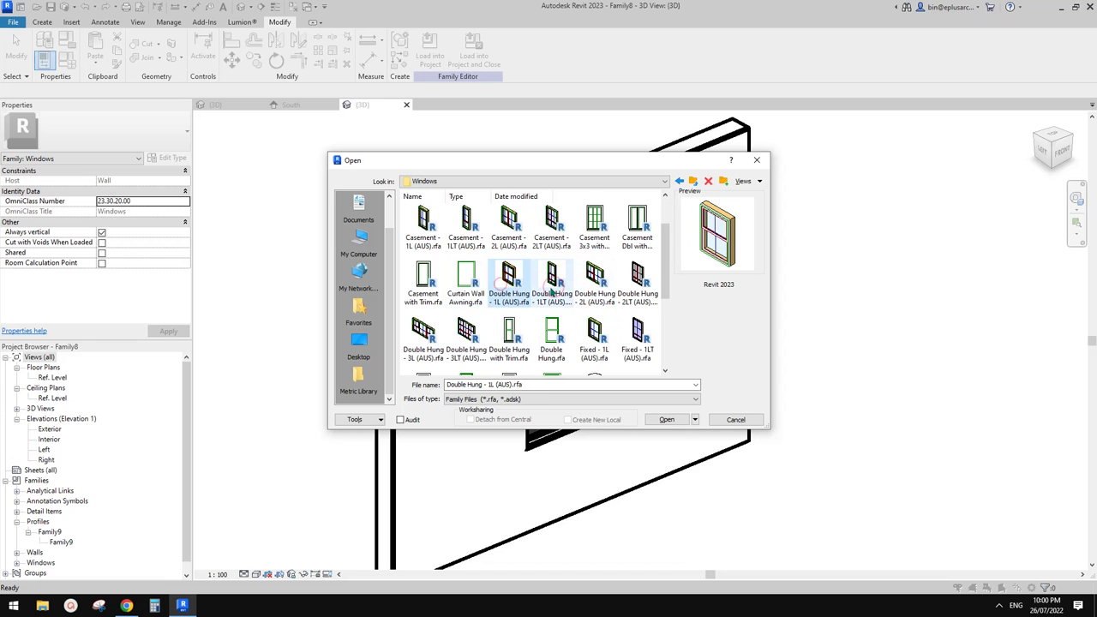
{"action": "left_click", "coordinate": [551, 283]}
{"action": "left_click", "coordinate": [594, 283]}
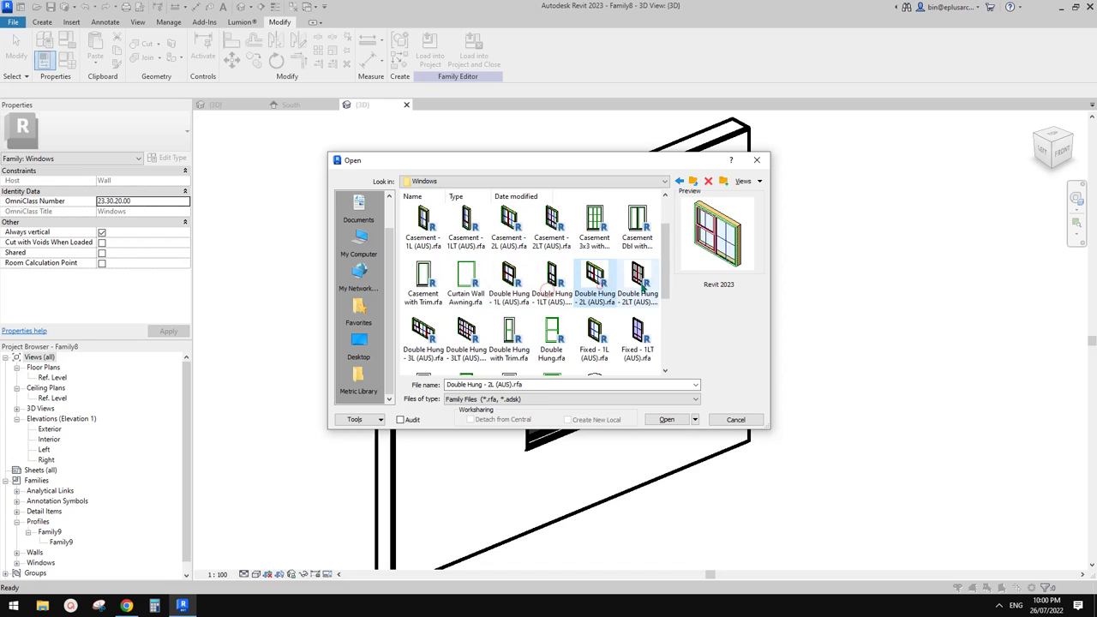
{"action": "left_click", "coordinate": [637, 283]}
{"action": "left_click", "coordinate": [551, 339]}
{"action": "left_click", "coordinate": [506, 331]}
{"action": "left_click", "coordinate": [546, 334]}
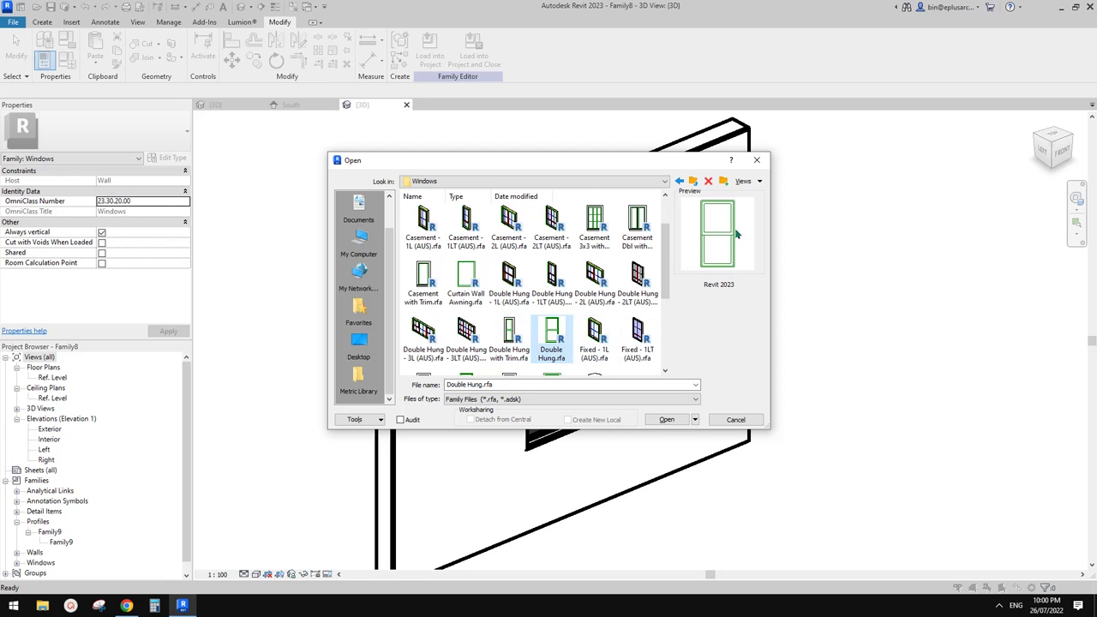
{"action": "left_click", "coordinate": [595, 338]}
{"action": "left_click", "coordinate": [551, 338]}
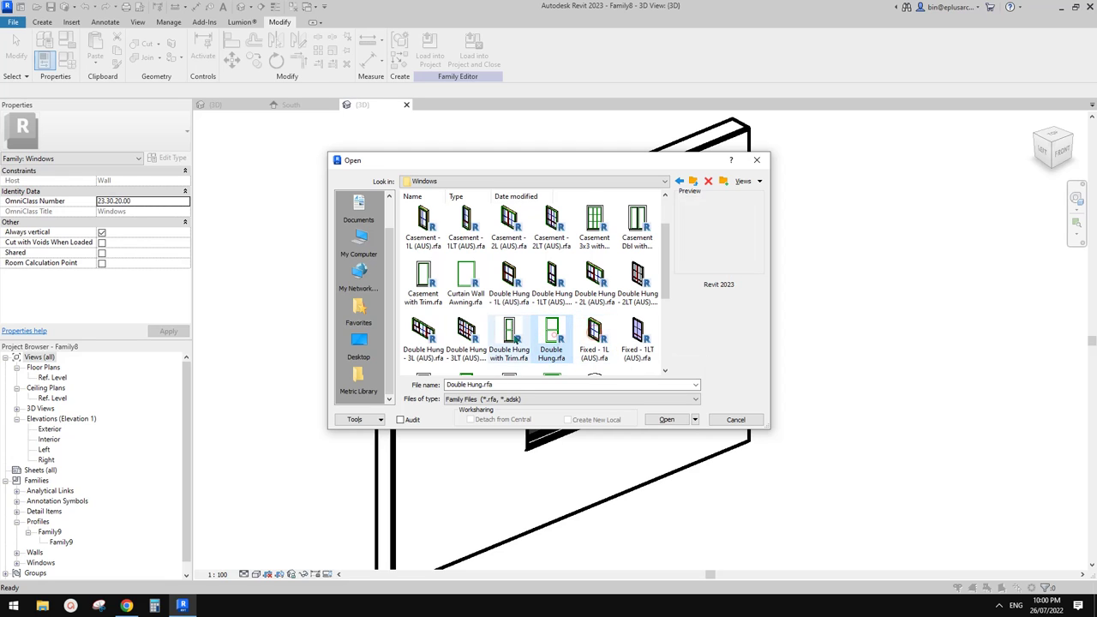
{"action": "left_click", "coordinate": [508, 336]}
{"action": "double_click", "coordinate": [511, 334]}
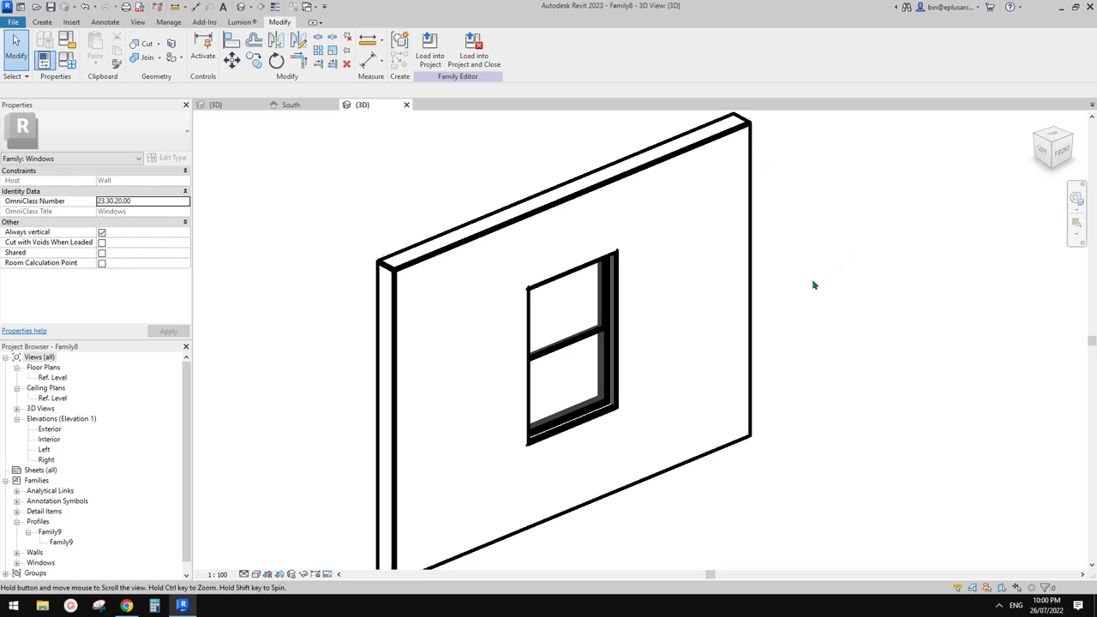